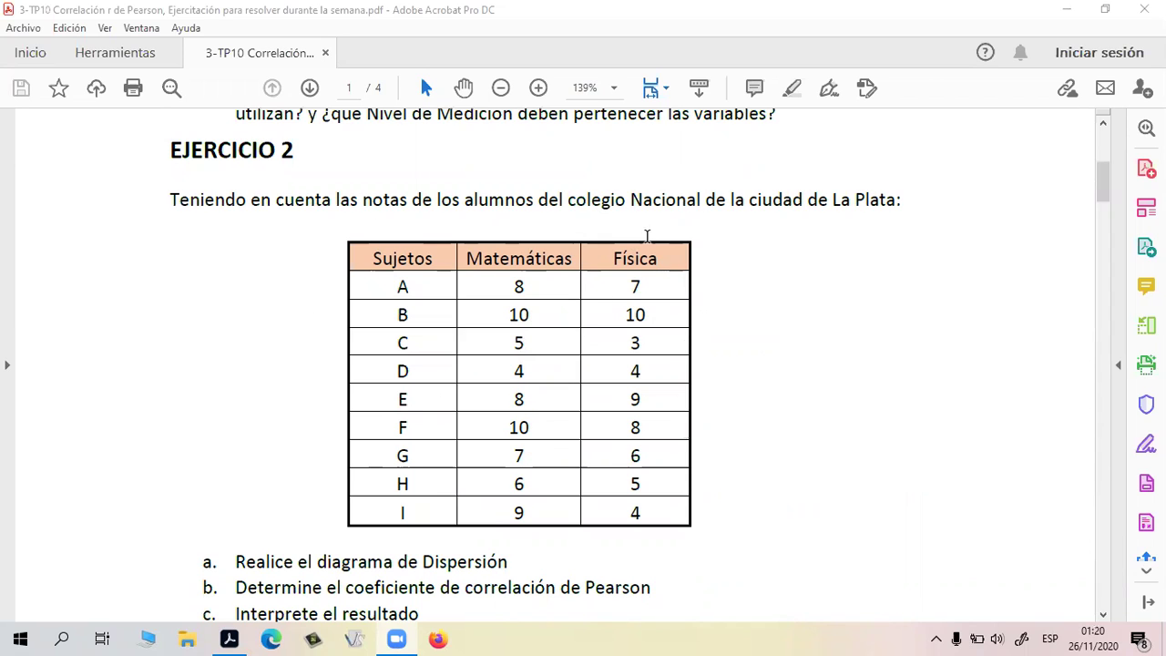
# Examine the grades table and tasks of Ejercicio 2, including the Matemáticas and Física columns and the Pearson coefficient question
pyautogui.scroll(-1, 759, 465)
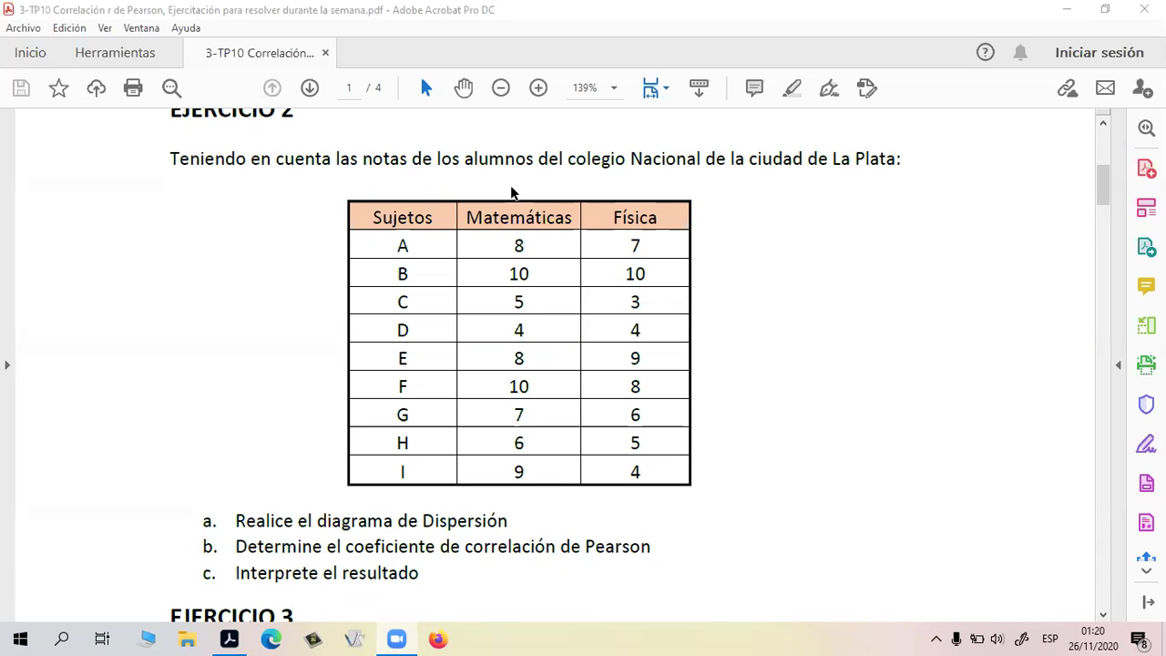
pyautogui.scroll(-3, 715, 433)
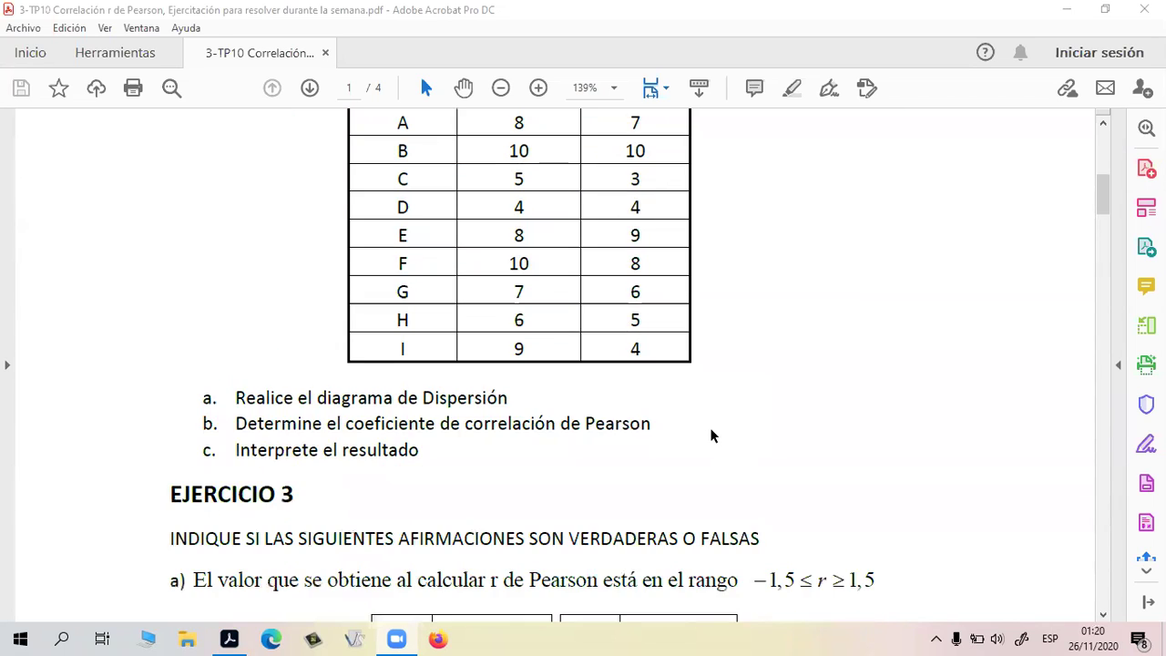
pyautogui.scroll(4, 765, 330)
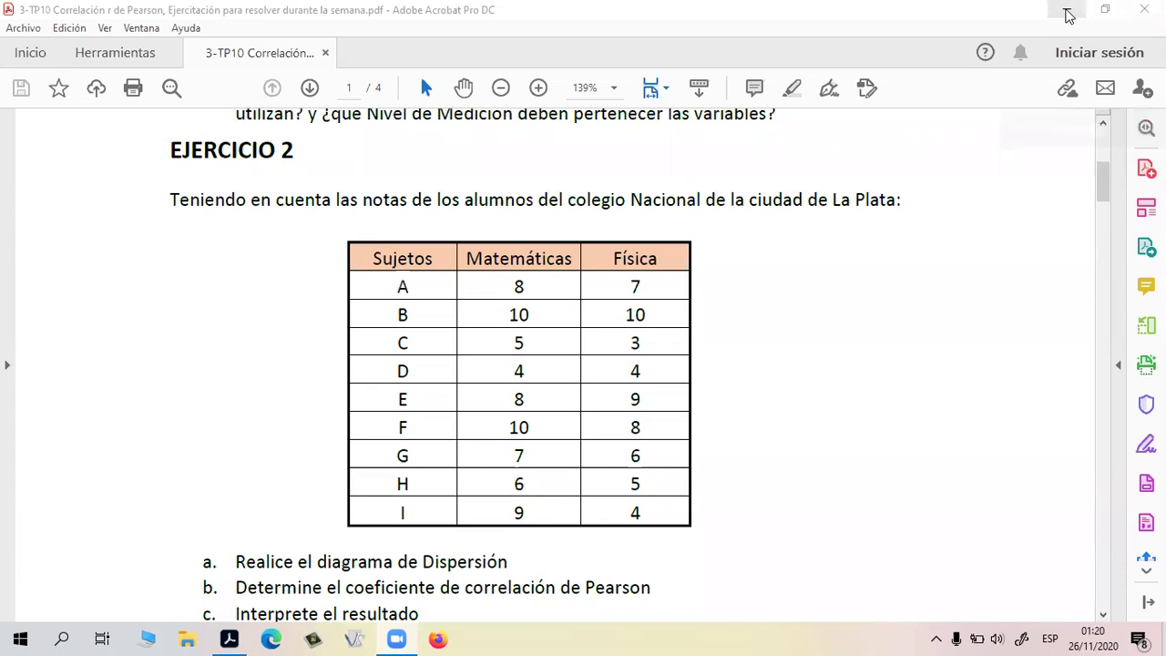
pyautogui.scroll(-1, 829, 381)
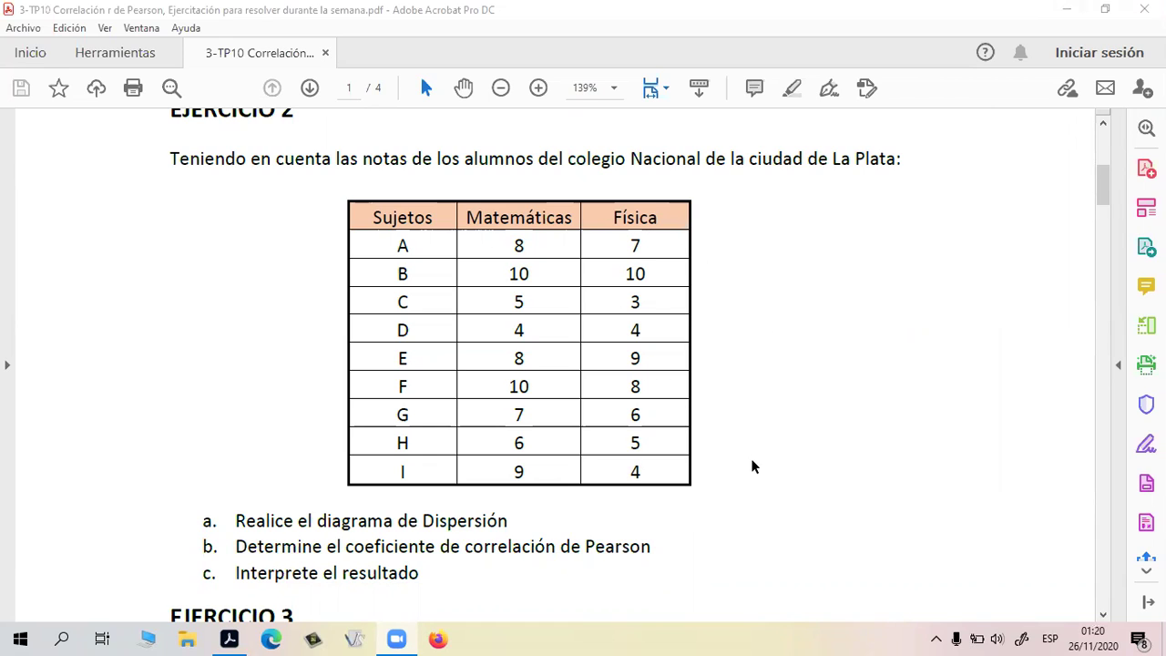
pyautogui.moveTo(523, 218); pyautogui.dragTo(531, 491)
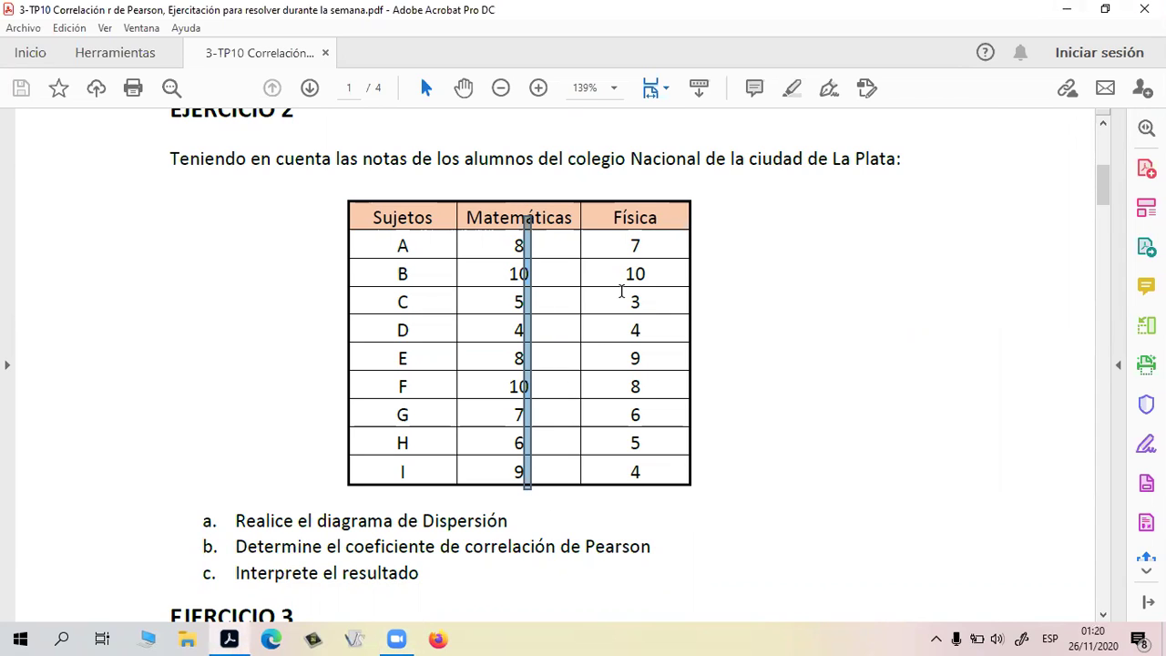
pyautogui.moveTo(650, 221); pyautogui.dragTo(662, 488)
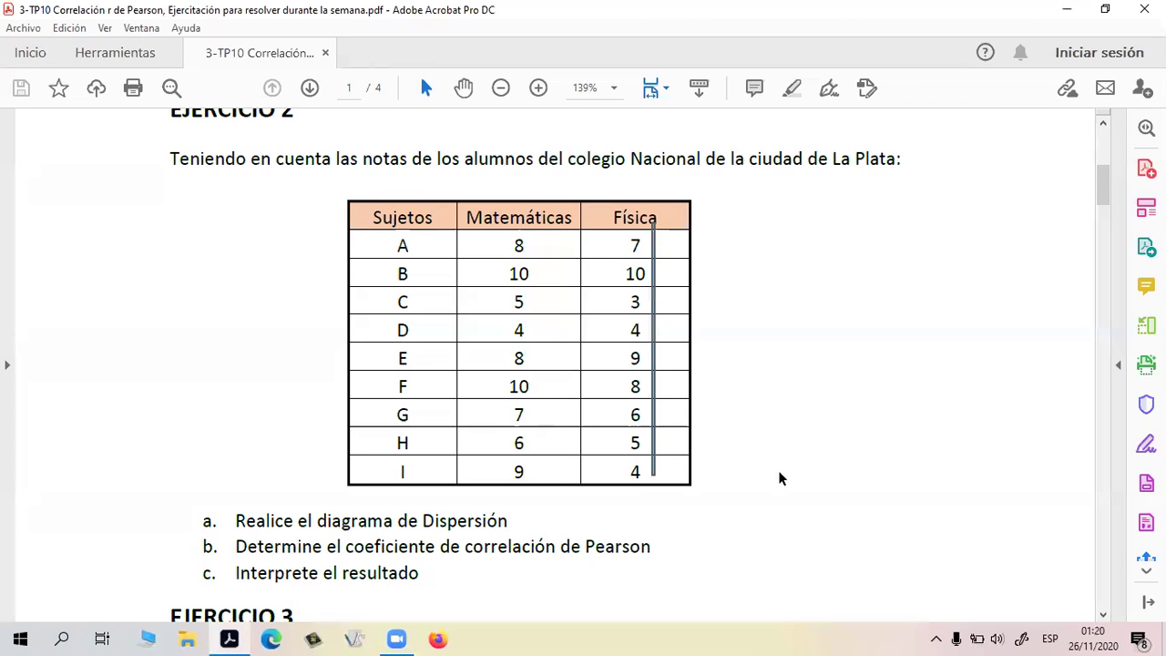
pyautogui.click(844, 430)
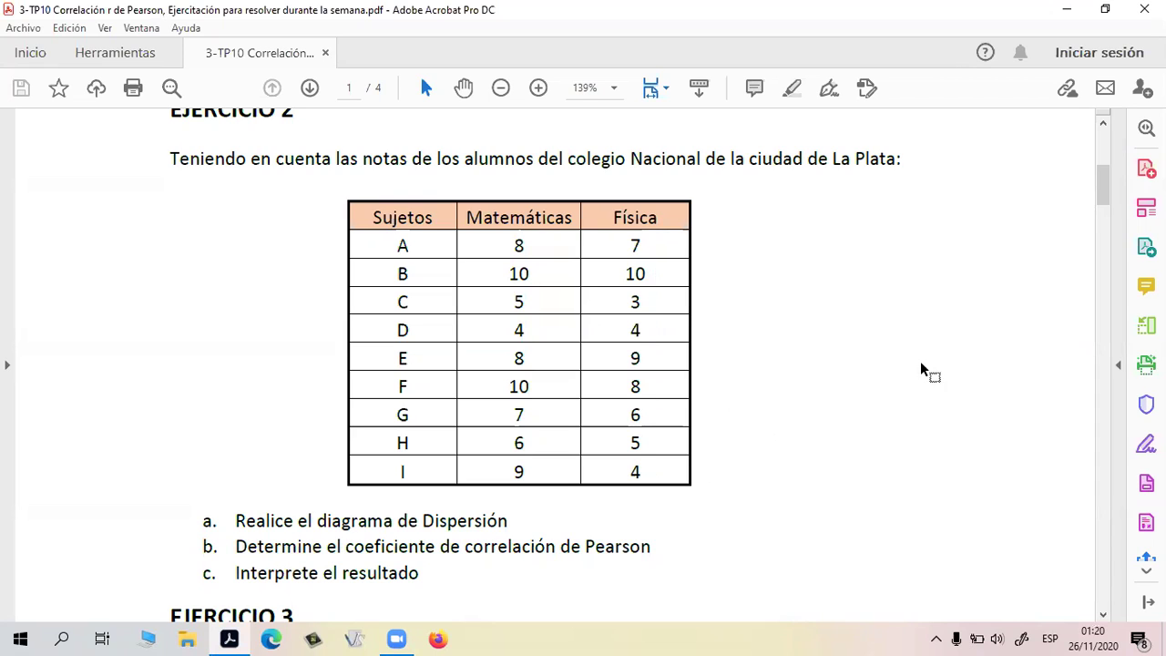
pyautogui.moveTo(235, 546); pyautogui.dragTo(650, 547)
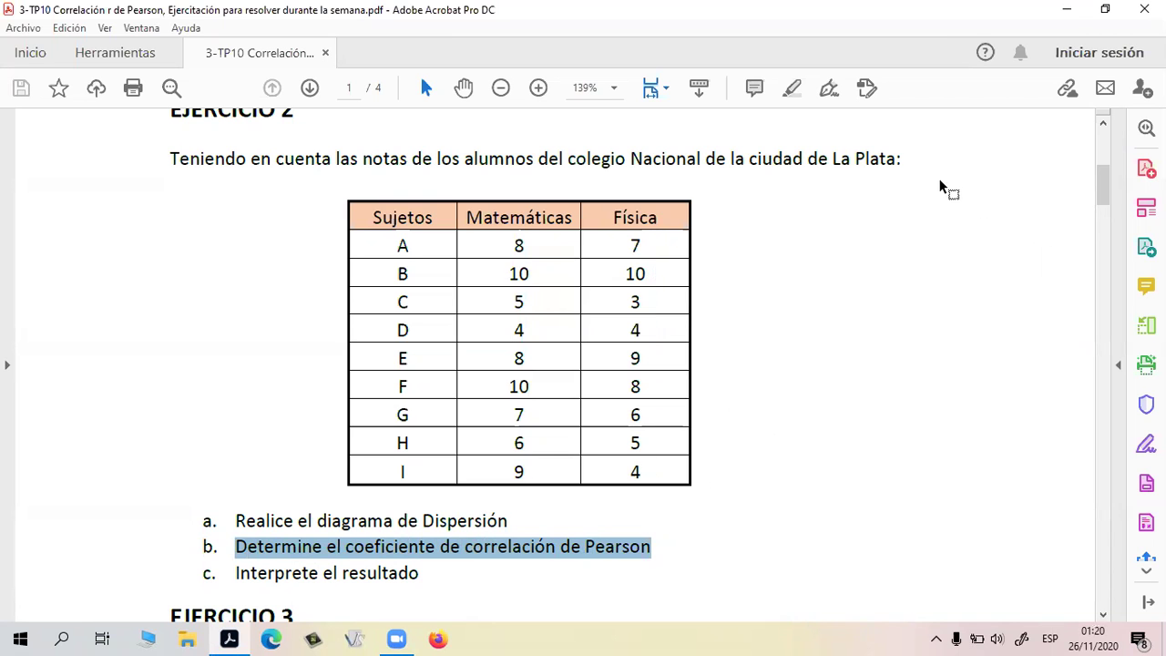
# Open a blank Excel workbook and save it in the Escritorio folder as "r de Pearson"
pyautogui.click(1067, 11)
pyautogui.doubleClick(1115, 132)
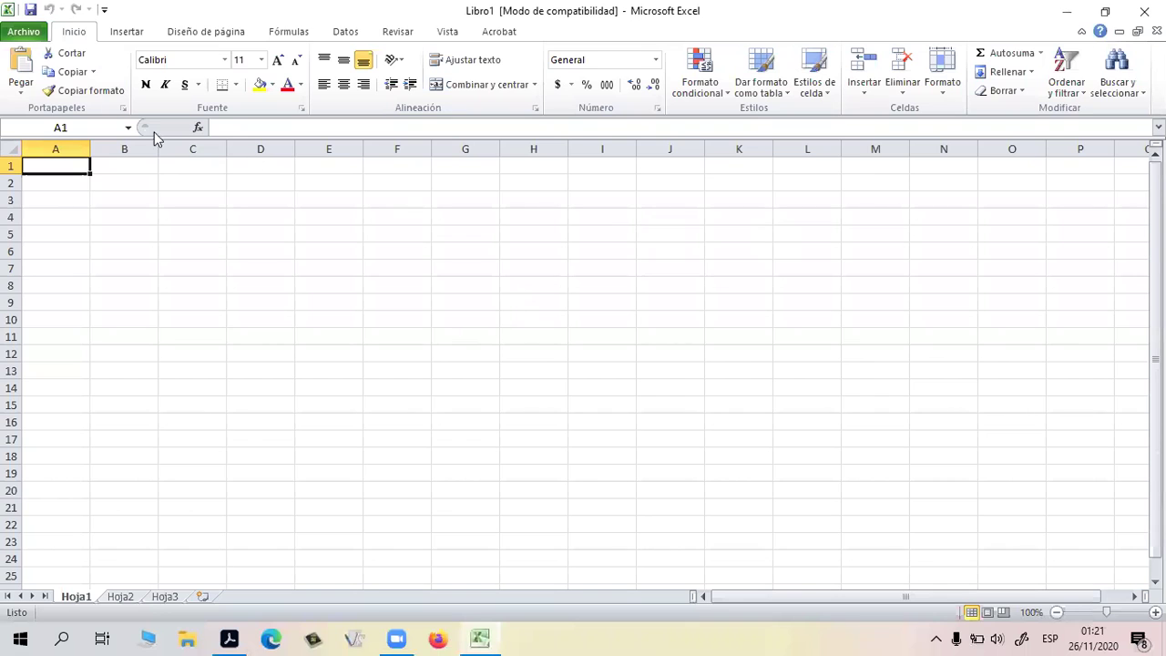
pyautogui.click(14, 36)
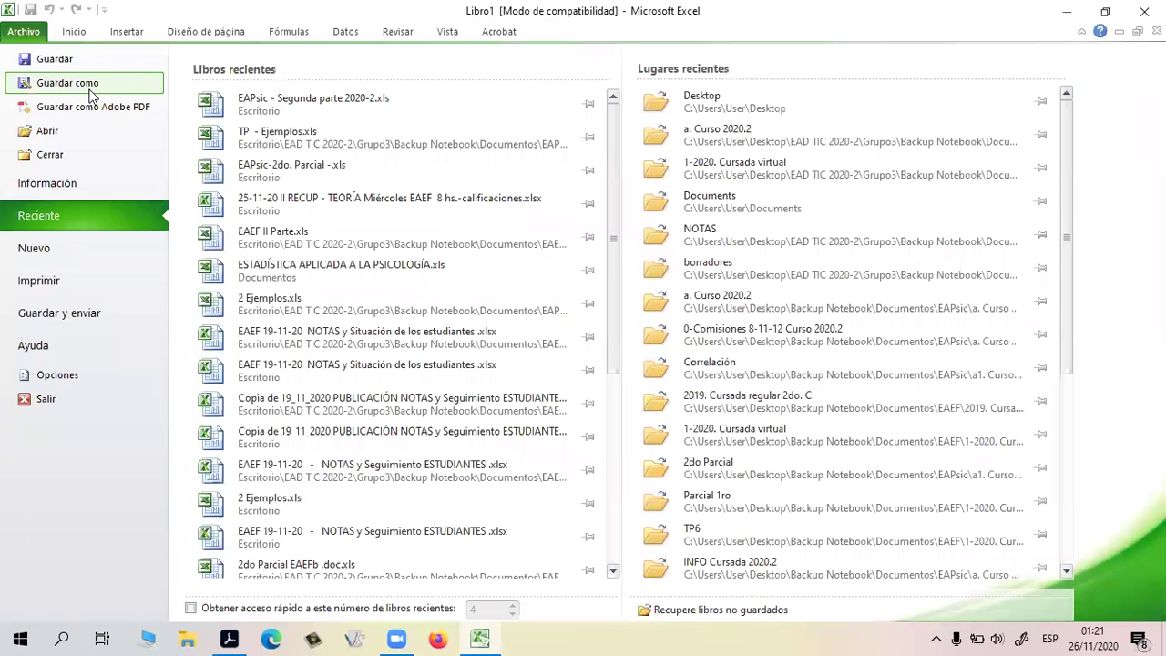
pyautogui.click(91, 82)
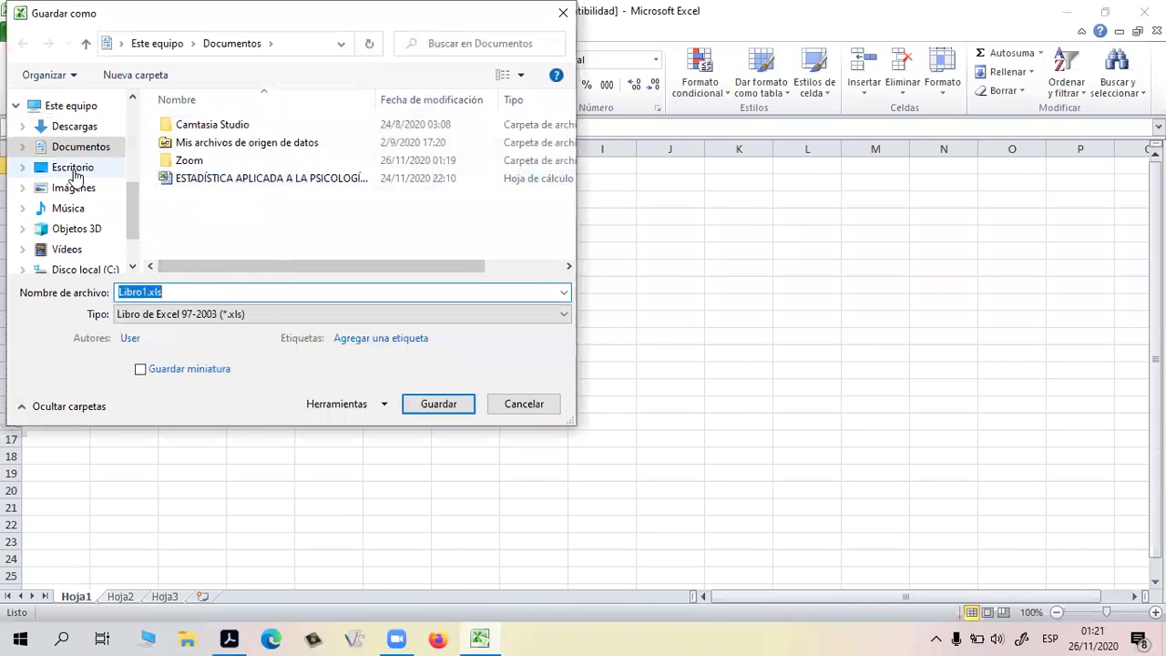
pyautogui.click(73, 167)
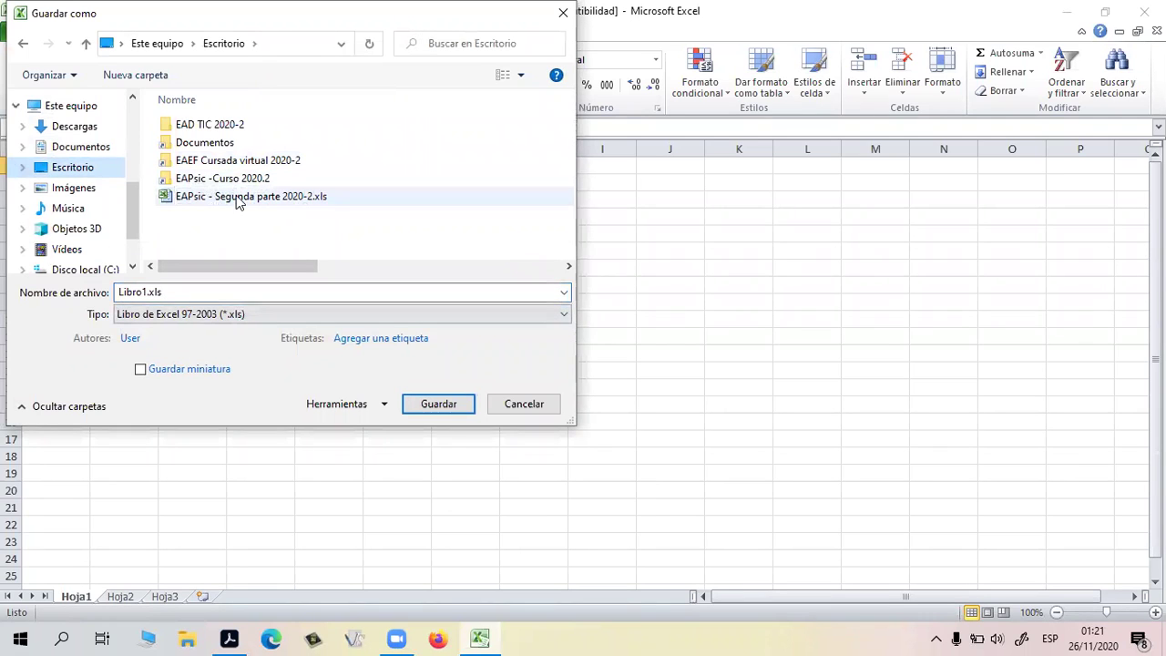
pyautogui.doubleClick(118, 292)
pyautogui.write('r de Pearson')
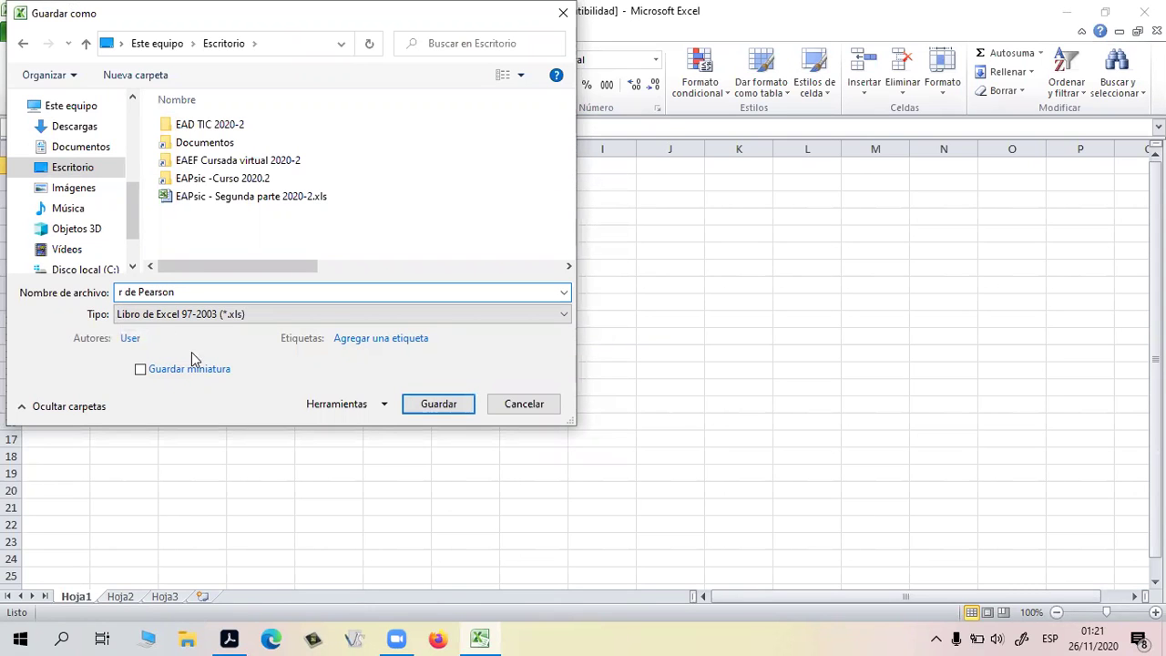
pyautogui.click(432, 403)
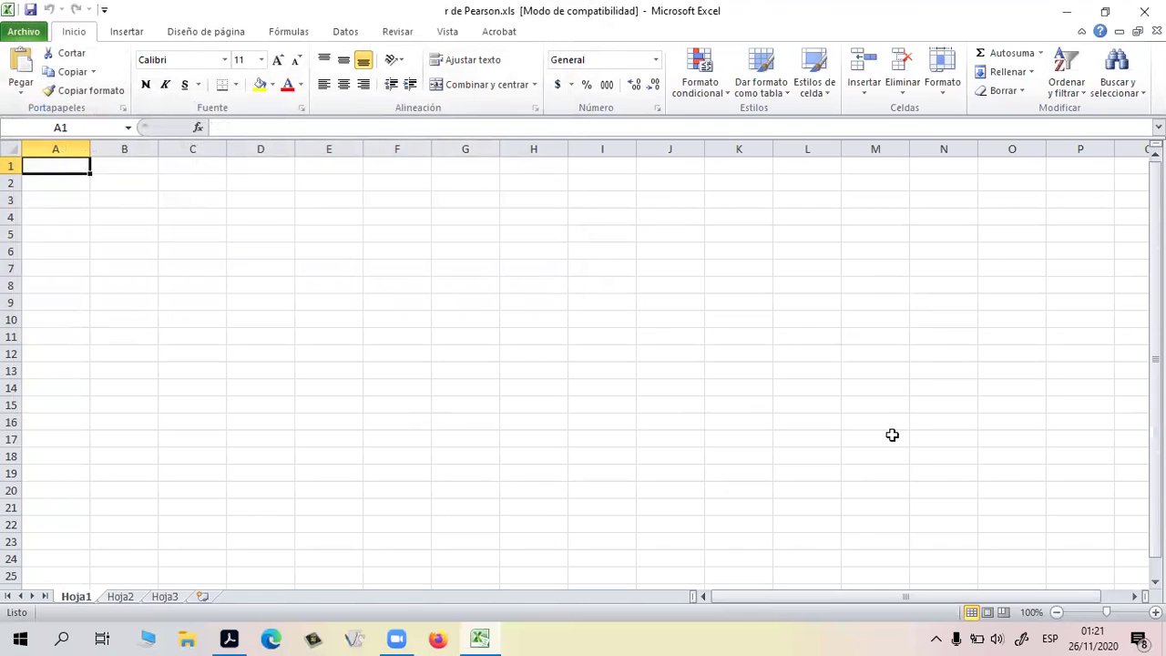
# Switch to the Acrobat exercise PDF and capture a screen snip of the Ejercicio 2 grades table
pyautogui.moveTo(480, 638)
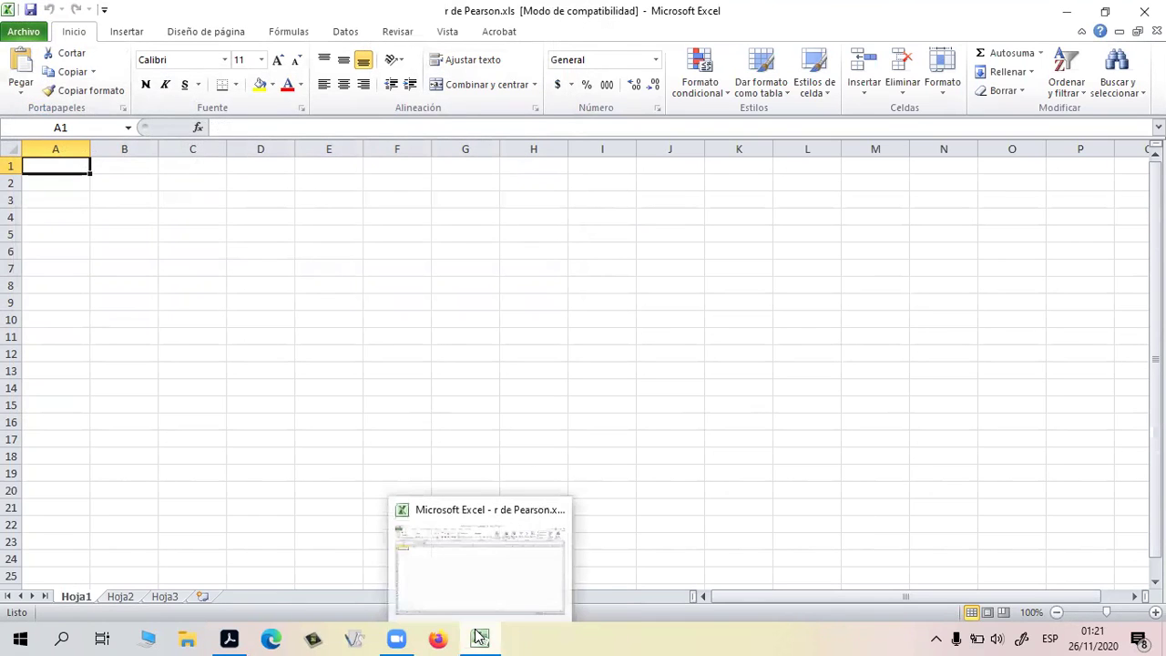
pyautogui.moveTo(230, 638)
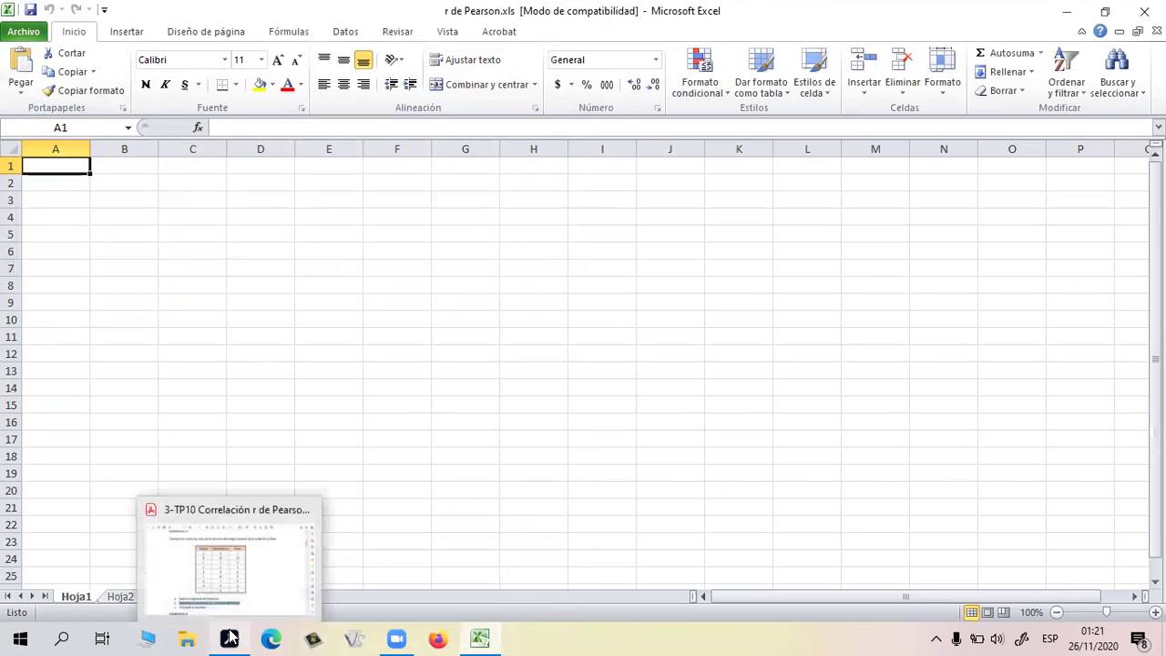
pyautogui.click(228, 597)
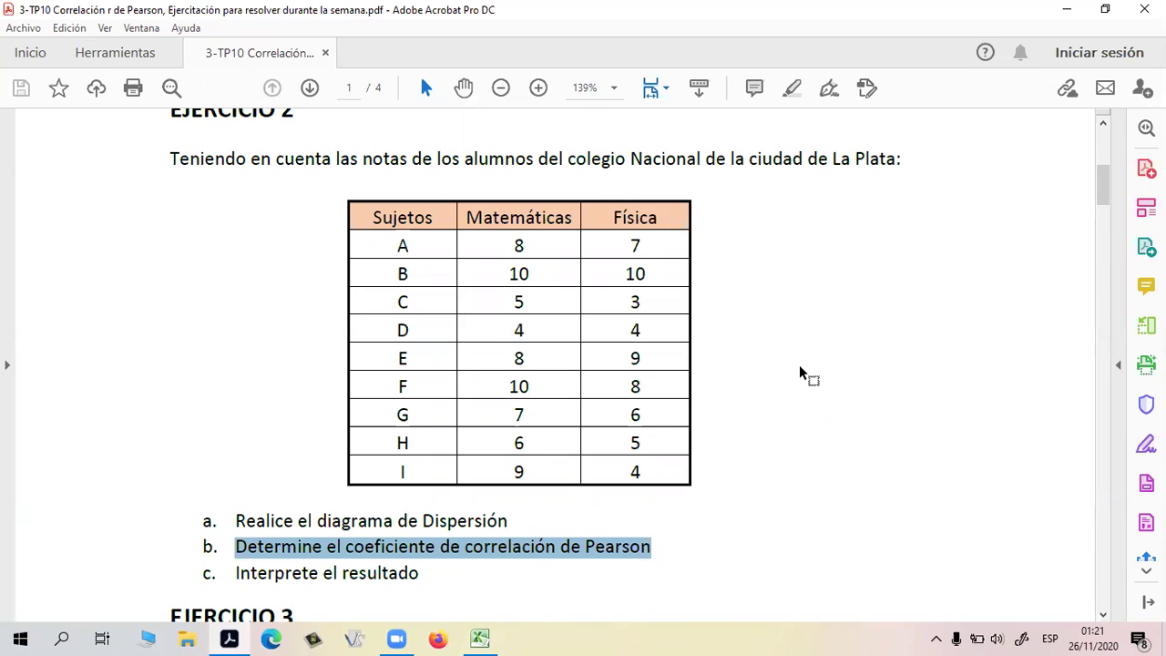
pyautogui.press('super+shift+s')
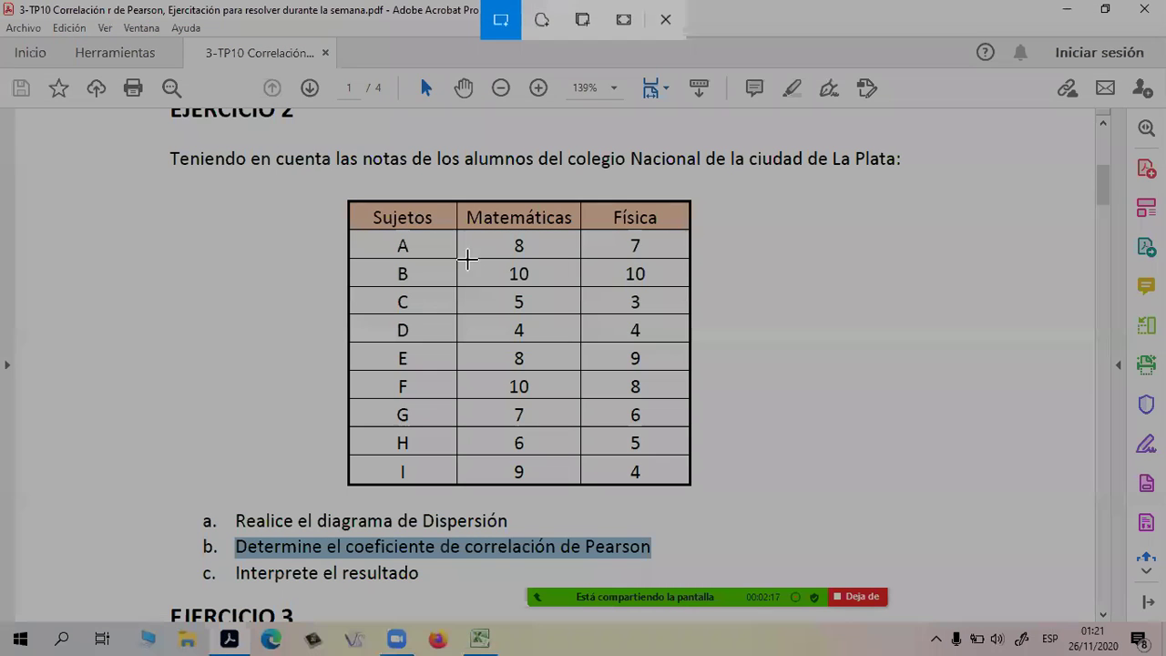
pyautogui.moveTo(309, 185)
pyautogui.mouseDown()
pyautogui.moveTo(726, 185)
pyautogui.moveTo(711, 504)
pyautogui.mouseUp()
# Paste the captured table image into the Excel sheet and place it over columns H to M, starting at row 1
pyautogui.click(480, 638)
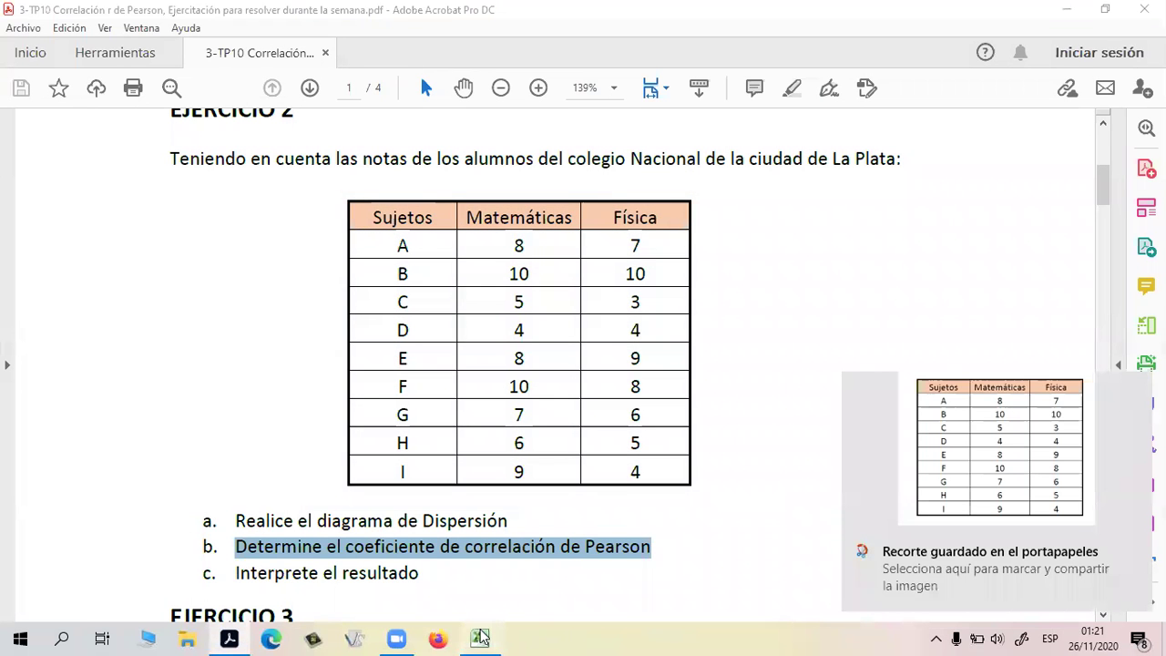
pyautogui.click(622, 246)
pyautogui.rightClick(623, 246)
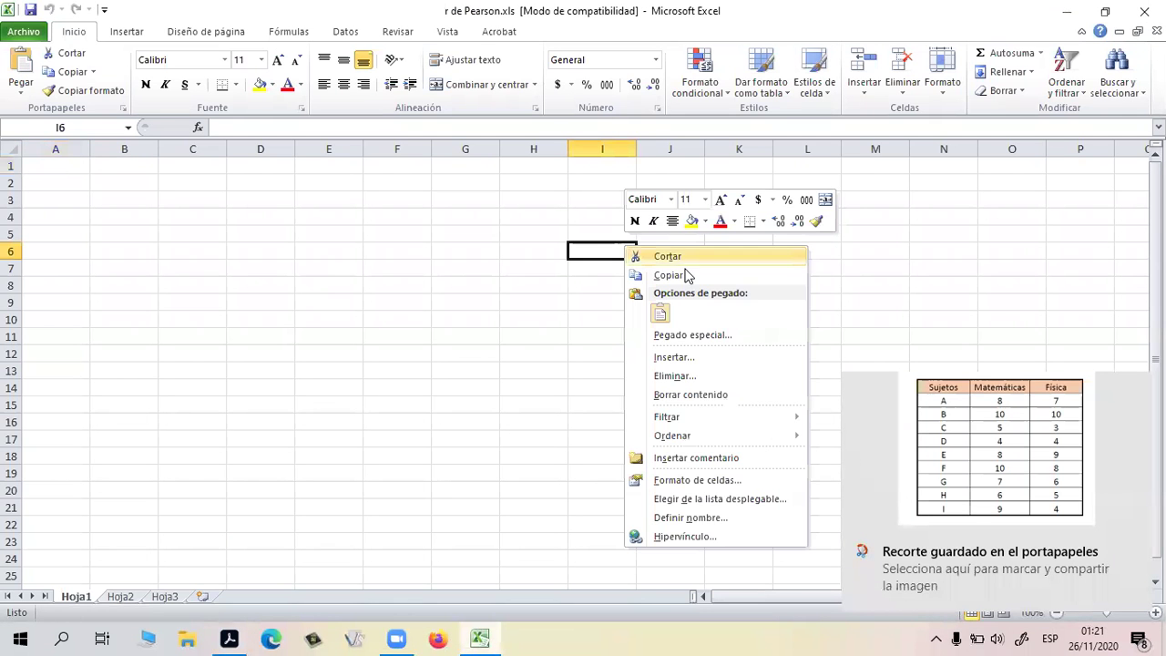
pyautogui.click(666, 312)
pyautogui.moveTo(839, 249); pyautogui.dragTo(779, 168)
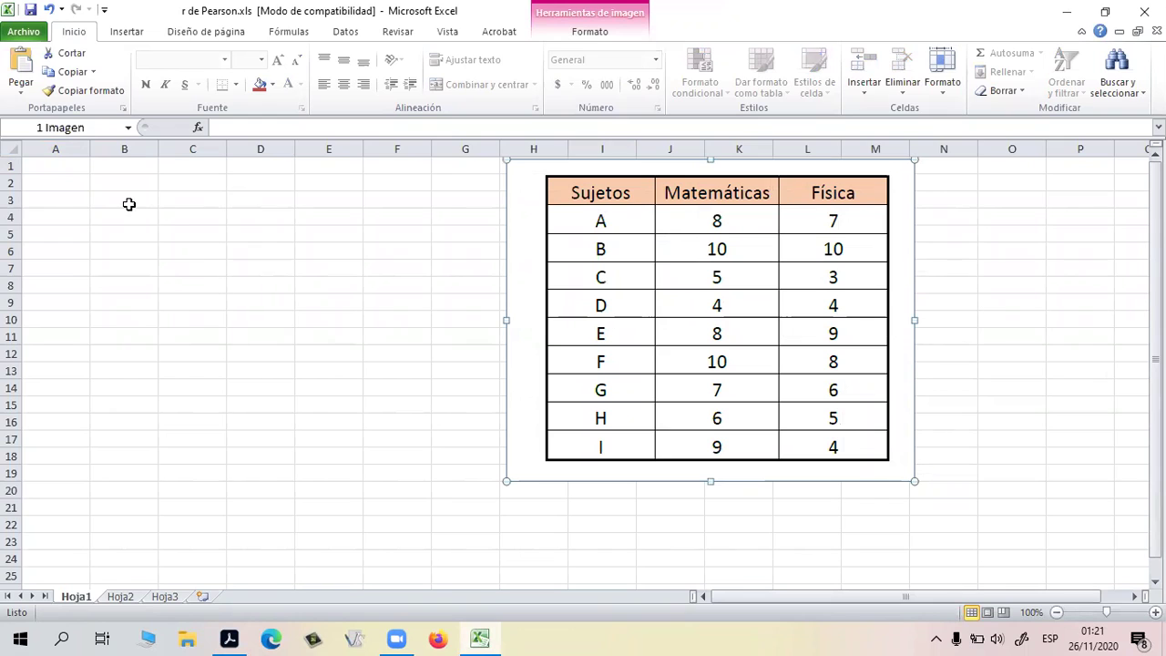
# Enter the column heading "Sujetos" in cell B2
pyautogui.click(74, 202)
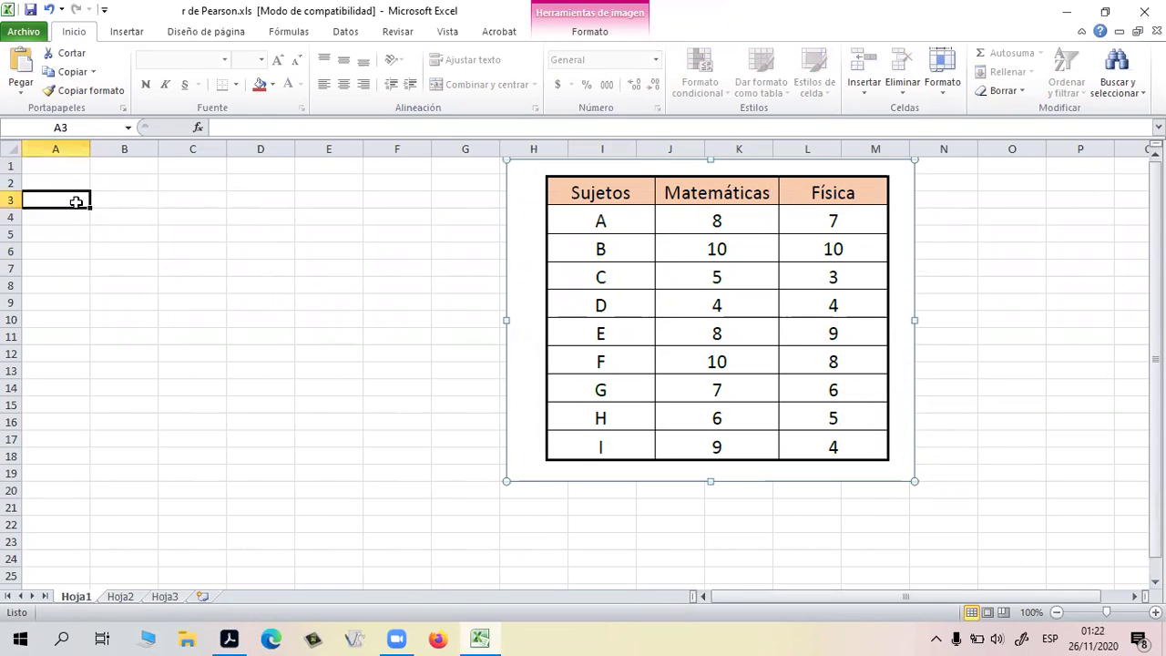
pyautogui.click(264, 253)
pyautogui.click(156, 204)
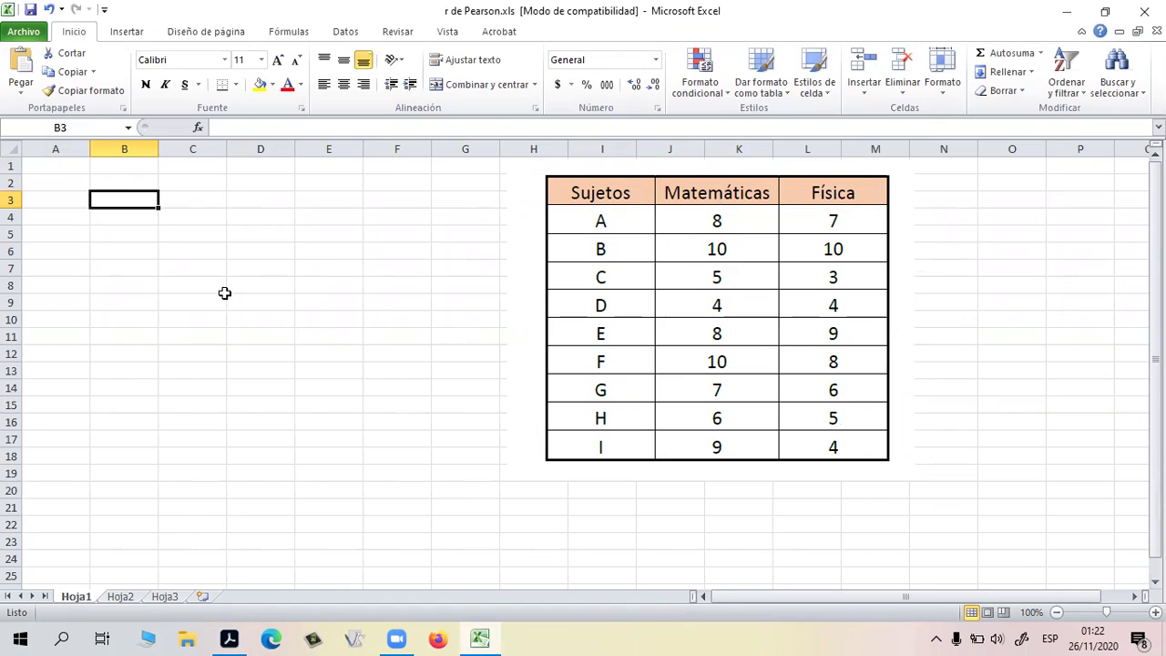
pyautogui.click(140, 184)
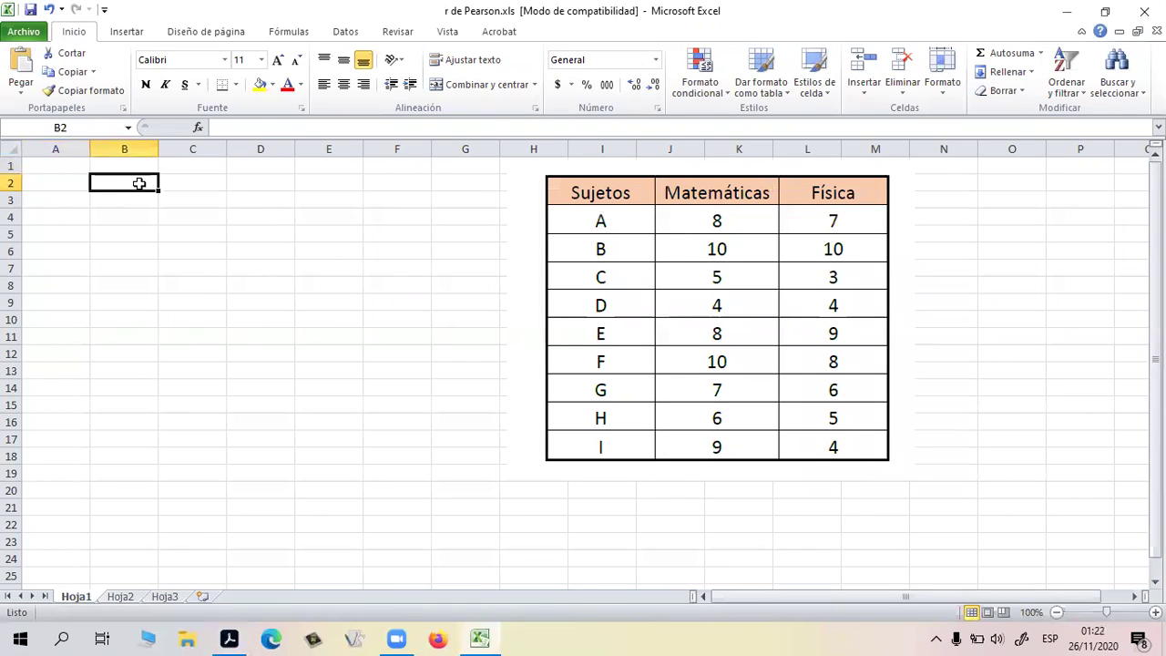
pyautogui.write('Sujetos')
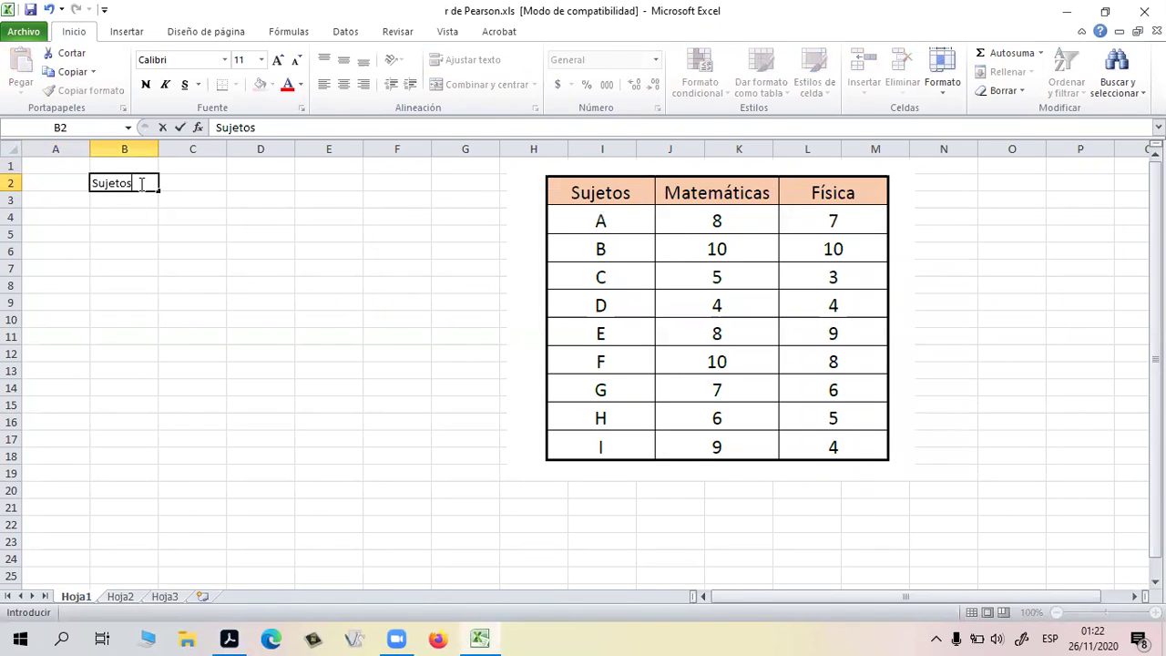
# List the subjects A through I in cells B3 to B11, one letter per row
pyautogui.click(144, 201)
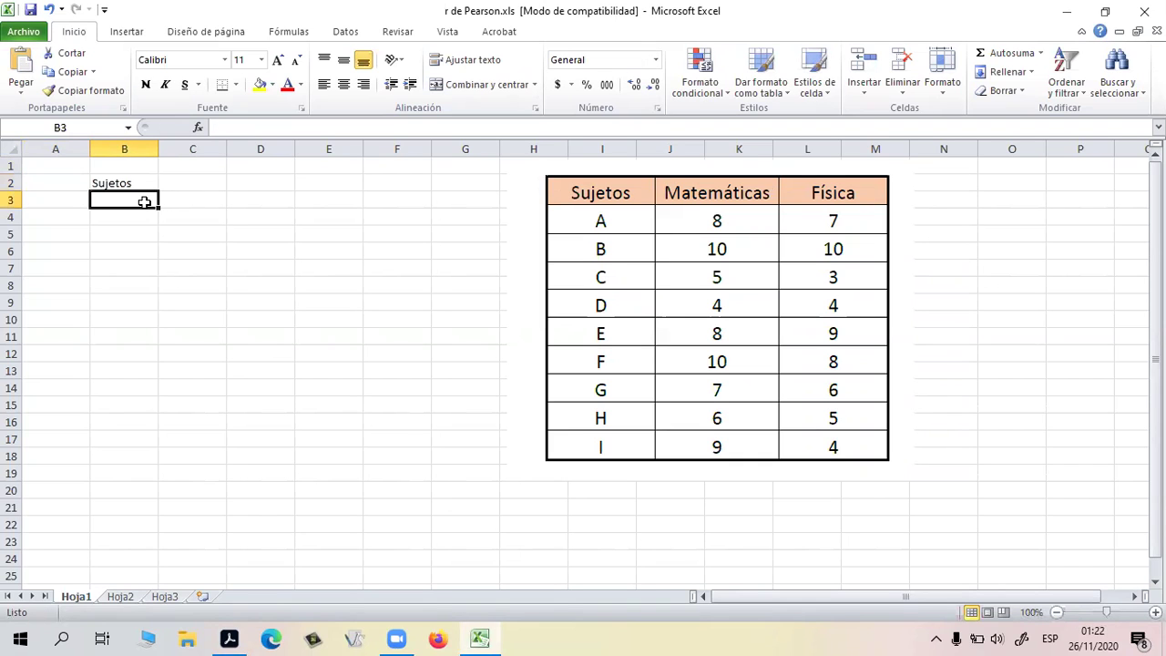
pyautogui.write('A')
pyautogui.press('Return')
pyautogui.write('B')
pyautogui.press('Return')
pyautogui.write('C')
pyautogui.press('Return')
pyautogui.write('D')
pyautogui.press('Return')
pyautogui.write('E')
pyautogui.press('Return')
pyautogui.write('F')
pyautogui.press('Return')
pyautogui.write('G')
pyautogui.press('Return')
pyautogui.write('H')
pyautogui.press('Return')
pyautogui.write('I')
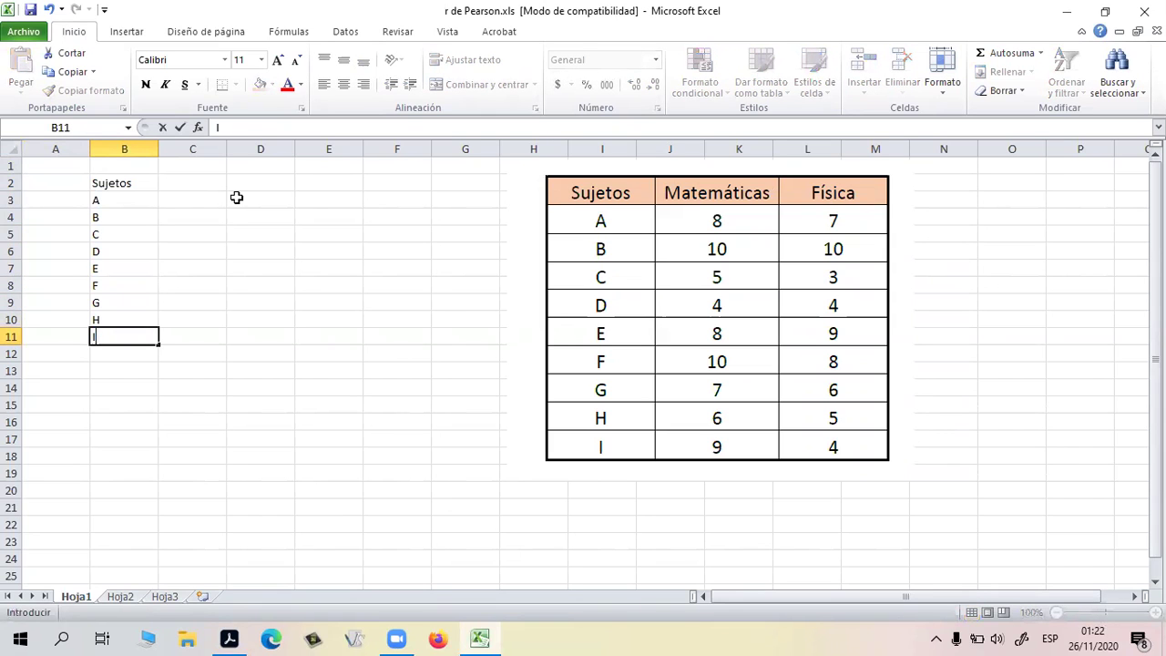
# Enter the column headings "Matem." in C2 and "Física" in D2
pyautogui.click(205, 183)
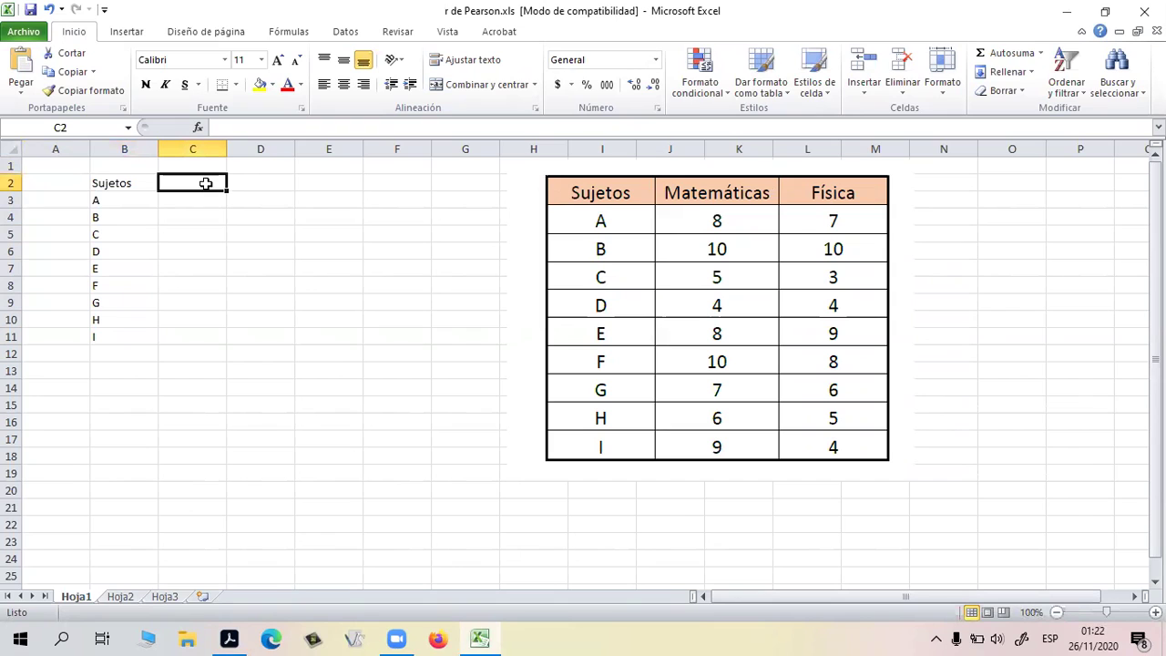
pyautogui.write('Matem')
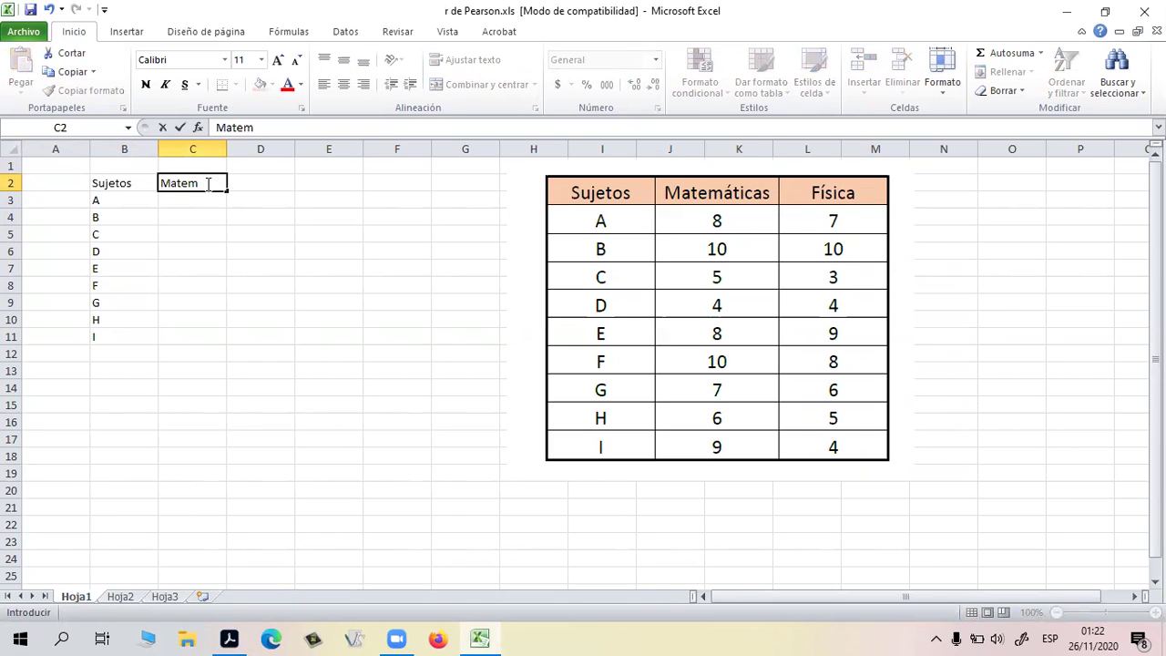
pyautogui.write('.')
pyautogui.click(263, 182)
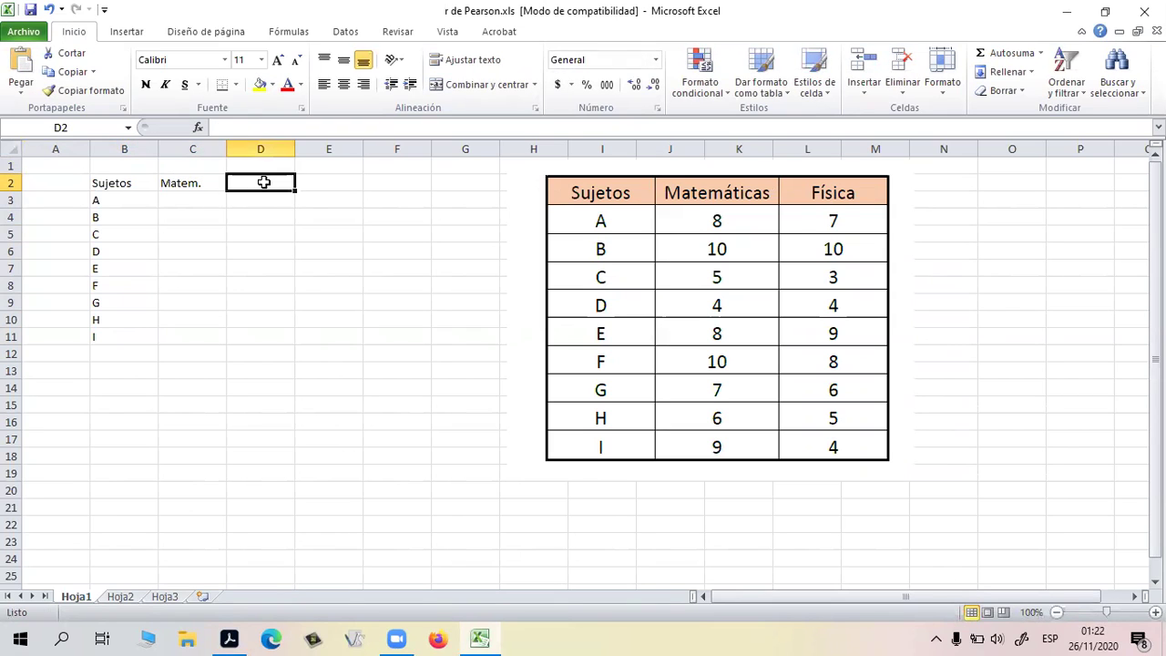
pyautogui.write('Física')
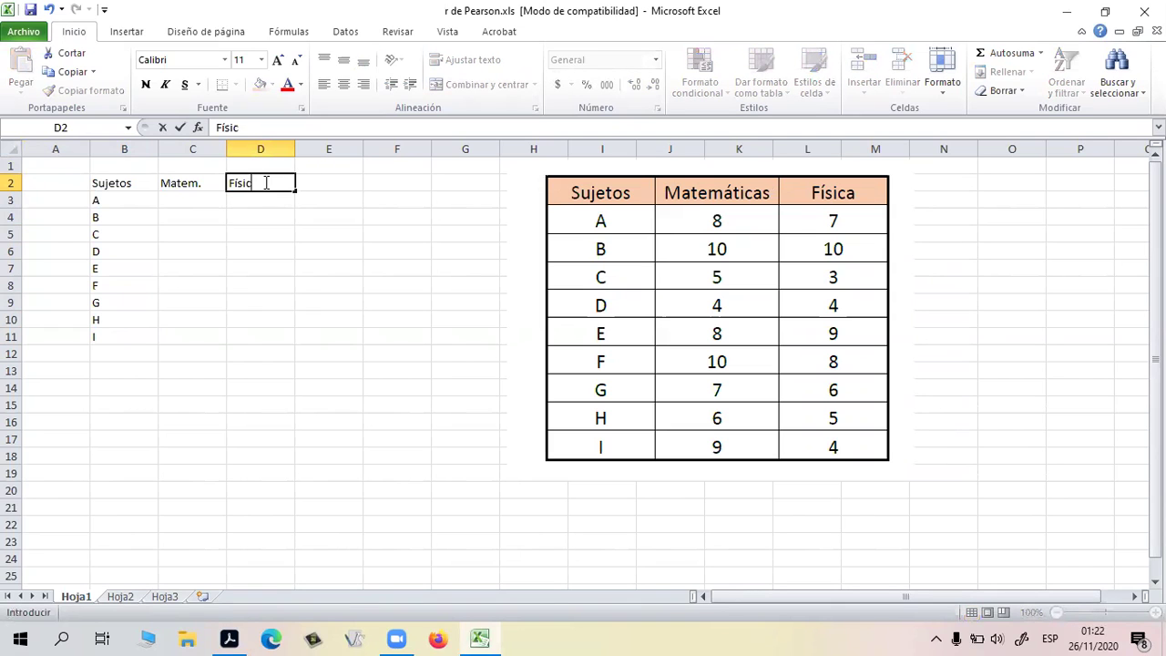
pyautogui.click(322, 220)
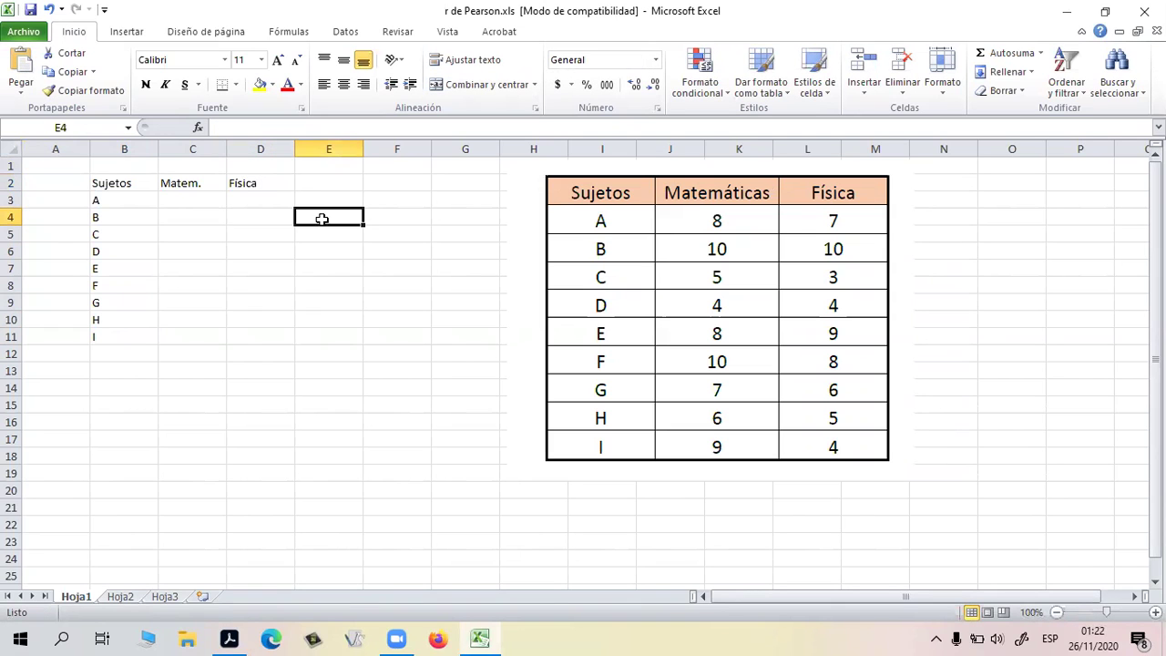
# Enter the grades for subjects A and B: 8 and 7 in C3:D3, 10 and 10 in C4:D4
pyautogui.click(183, 199)
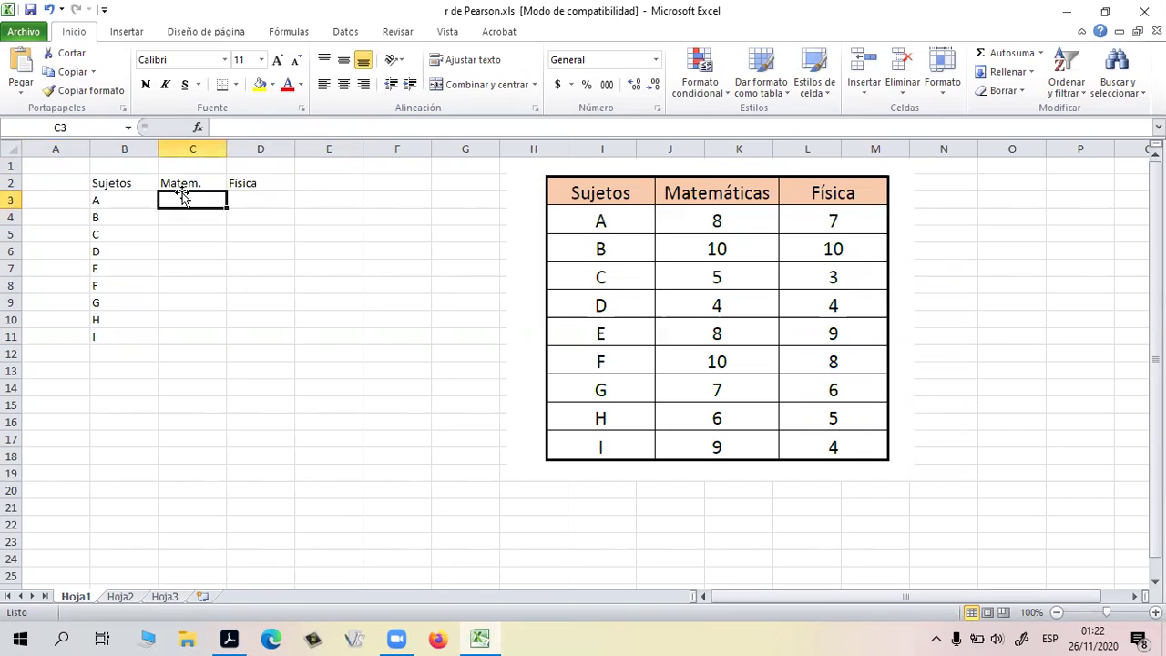
pyautogui.write('8')
pyautogui.press('Tab')
pyautogui.write('7')
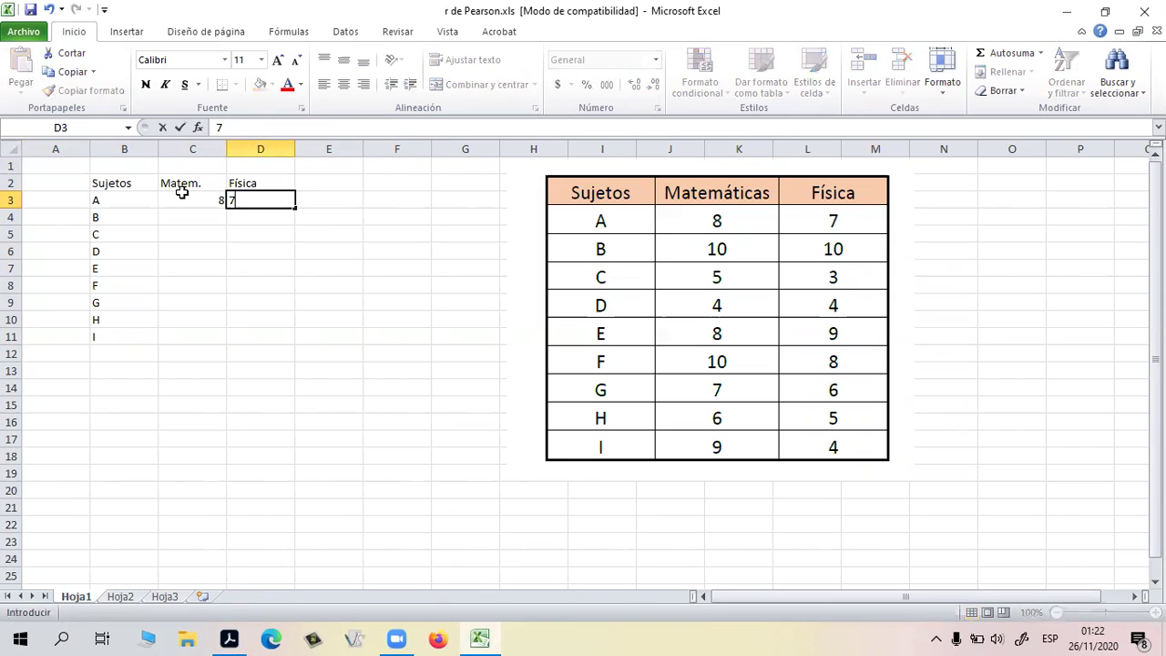
pyautogui.click(179, 217)
pyautogui.write('10')
pyautogui.press('Tab')
pyautogui.write('10')
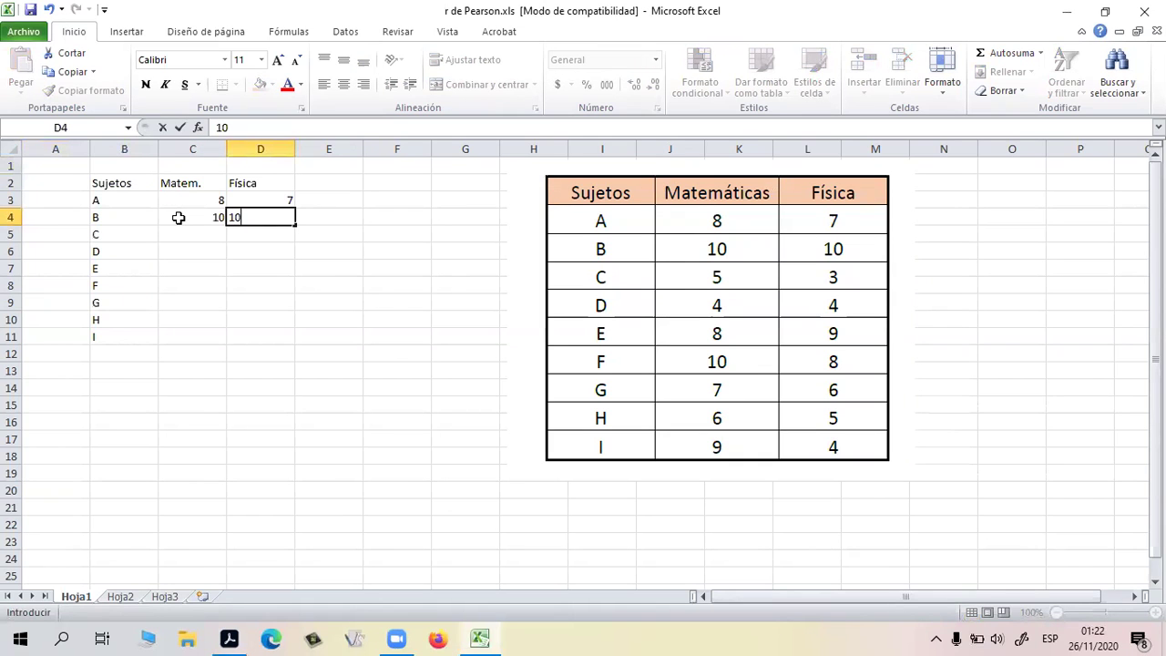
# Enter the grades for subjects C and D: 5 and 3 in C5:D5, 4 and 4 in C6:D6
pyautogui.click(185, 234)
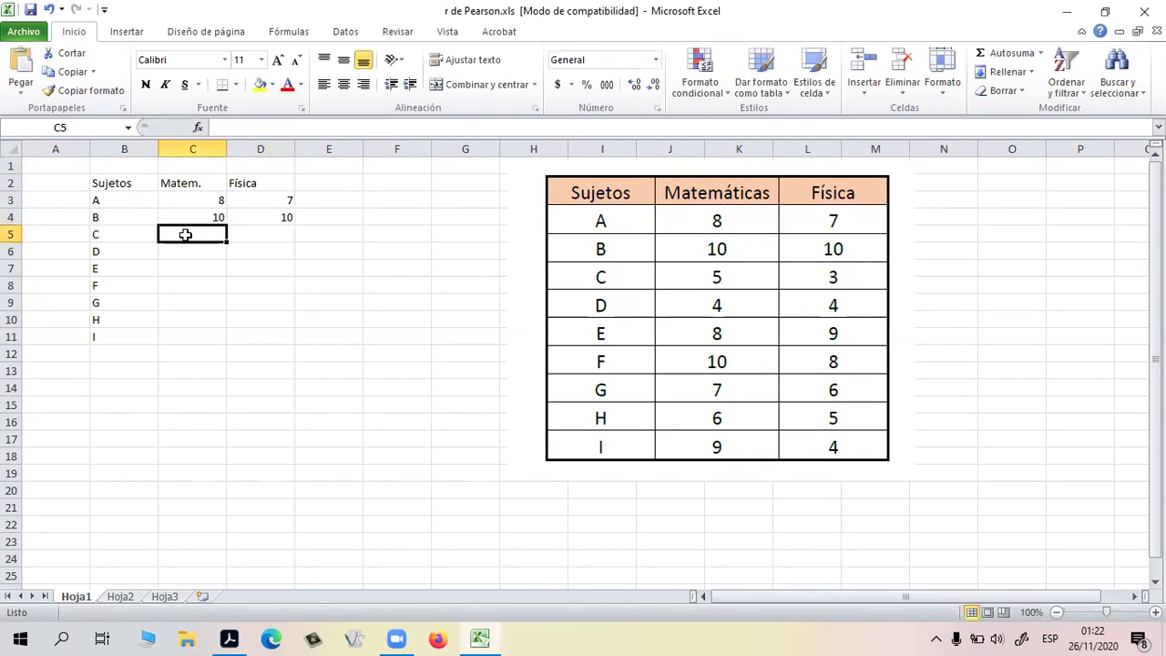
pyautogui.write('5')
pyautogui.press('Tab')
pyautogui.write('3')
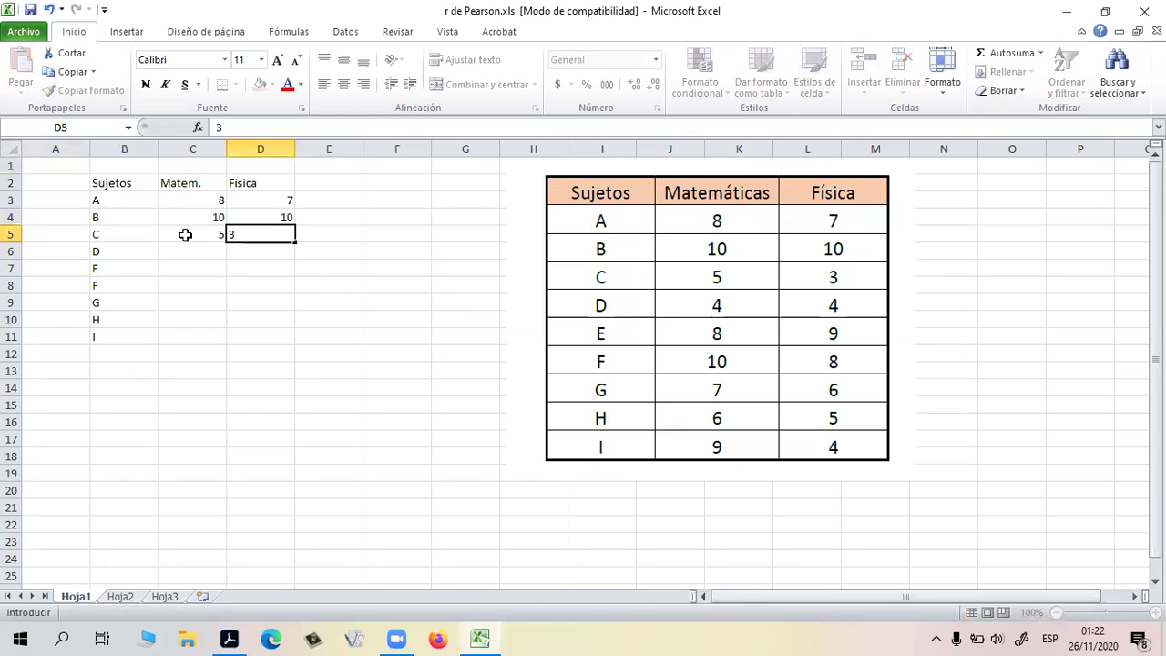
pyautogui.press('Tab')
pyautogui.click(199, 251)
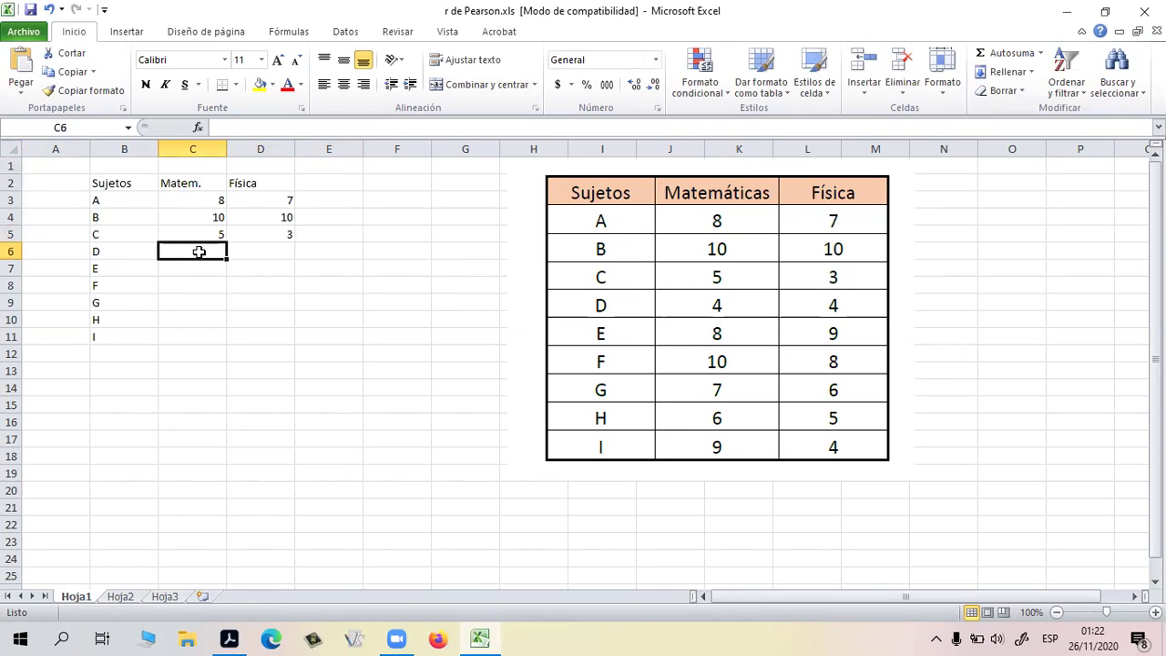
pyautogui.write('4')
pyautogui.press('Tab')
pyautogui.write('4')
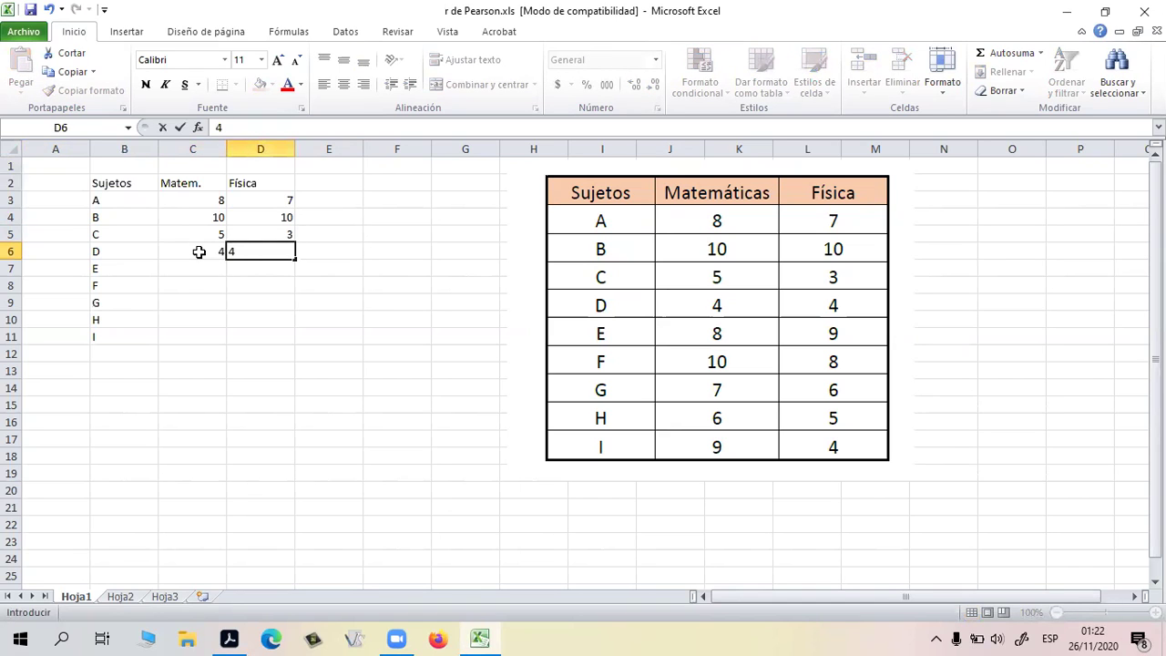
# Enter the grades for subjects E and F: 8 and 9 in C7:D7, 10 and 8 in C8:D8
pyautogui.click(189, 265)
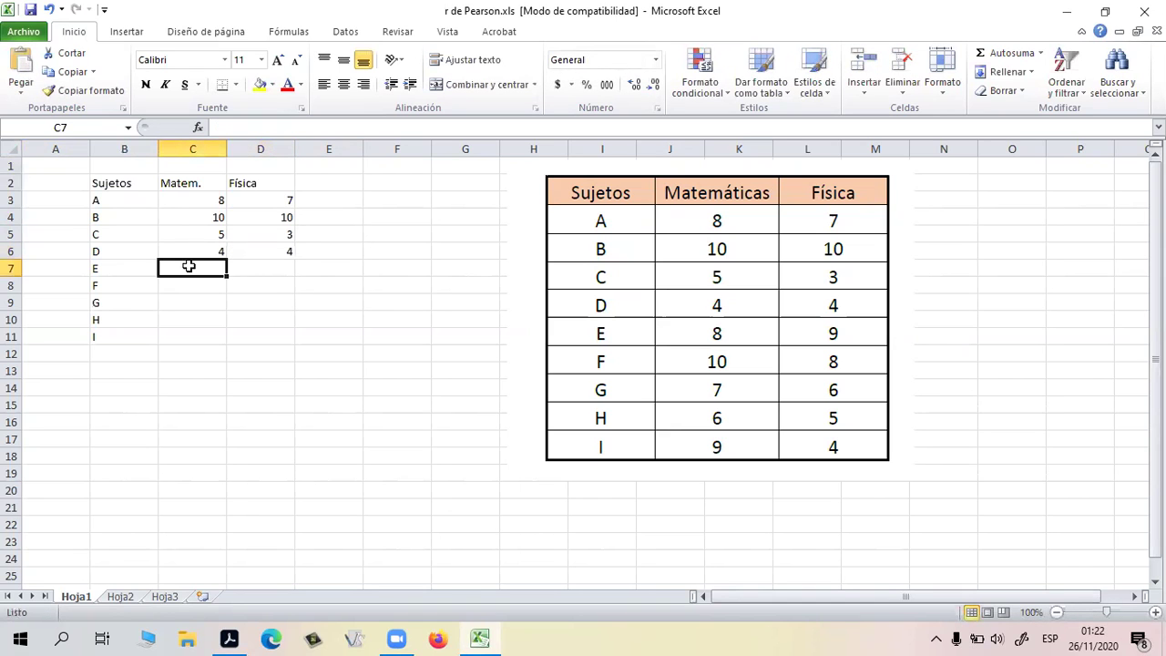
pyautogui.write('8')
pyautogui.press('Tab')
pyautogui.write('9')
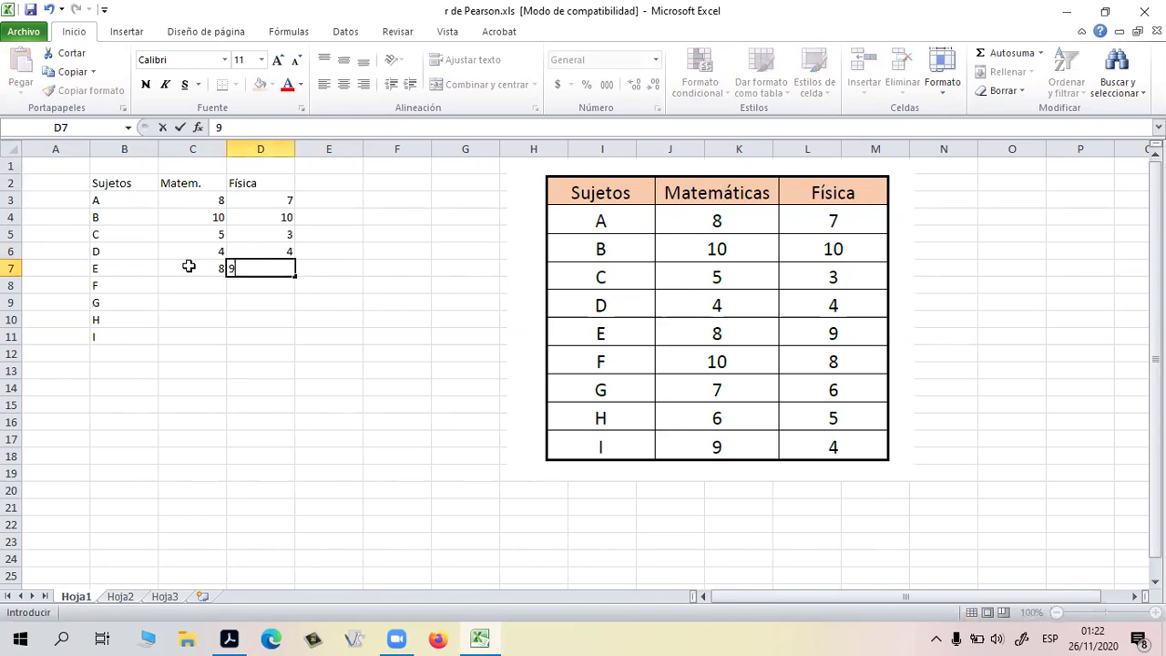
pyautogui.click(206, 284)
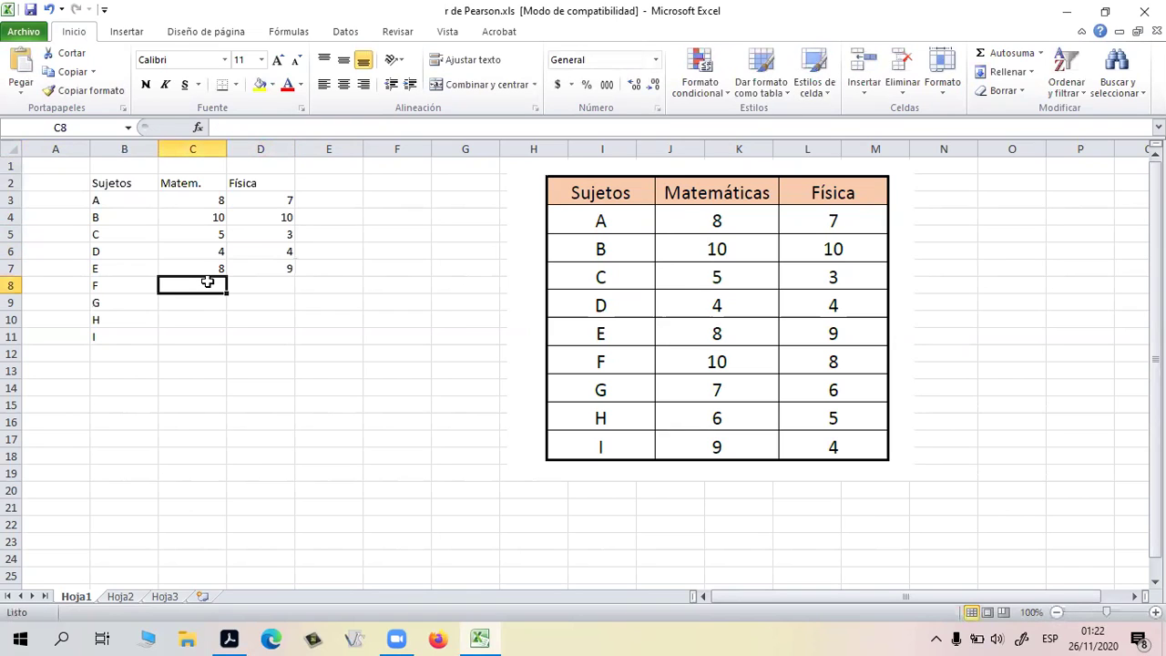
pyautogui.write('10')
pyautogui.press('Tab')
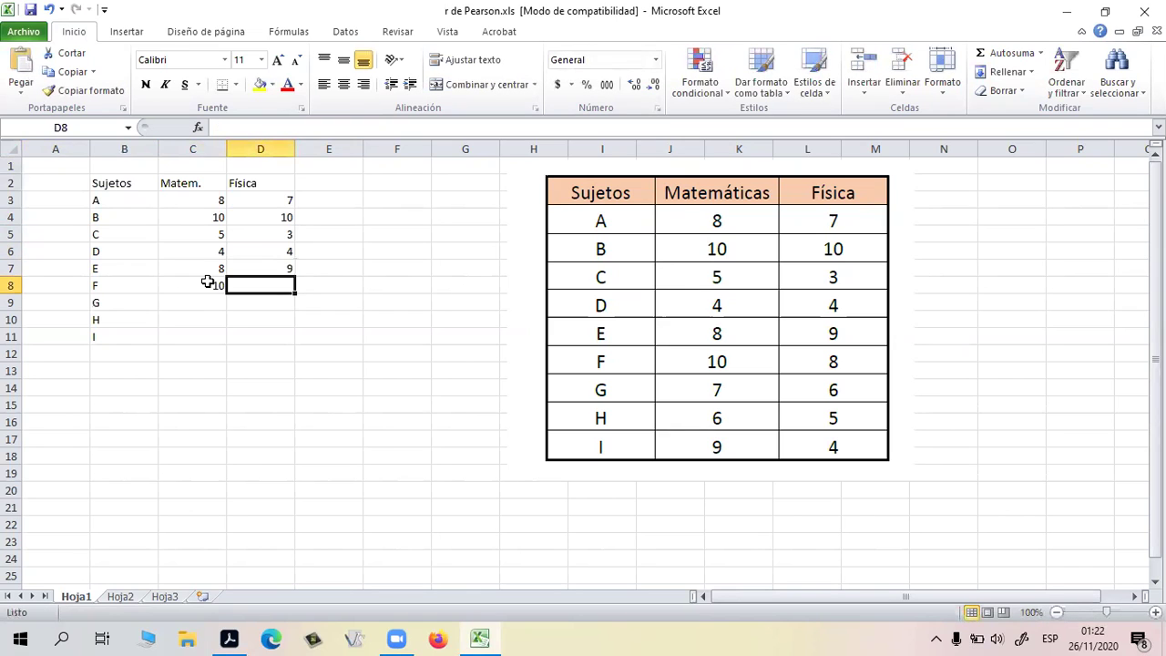
pyautogui.write('8')
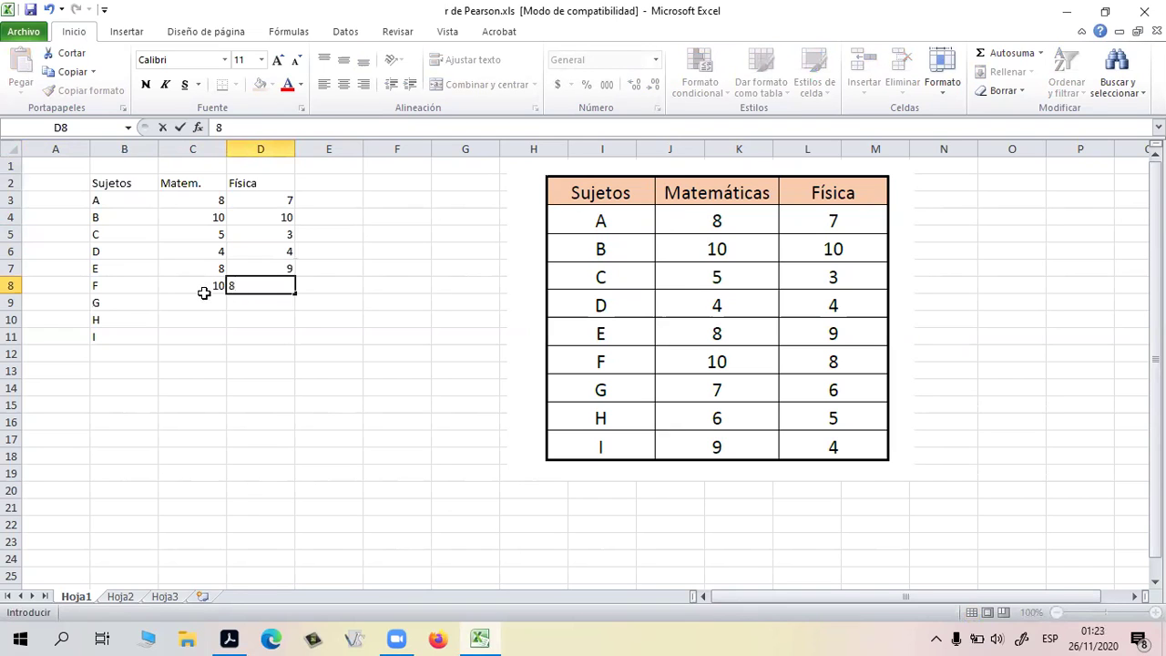
# Enter the grades for subjects G and H: 7 and 6 in C9:D9, 6 and 5 in C10:D10
pyautogui.click(203, 301)
pyautogui.write('7')
pyautogui.press('Tab')
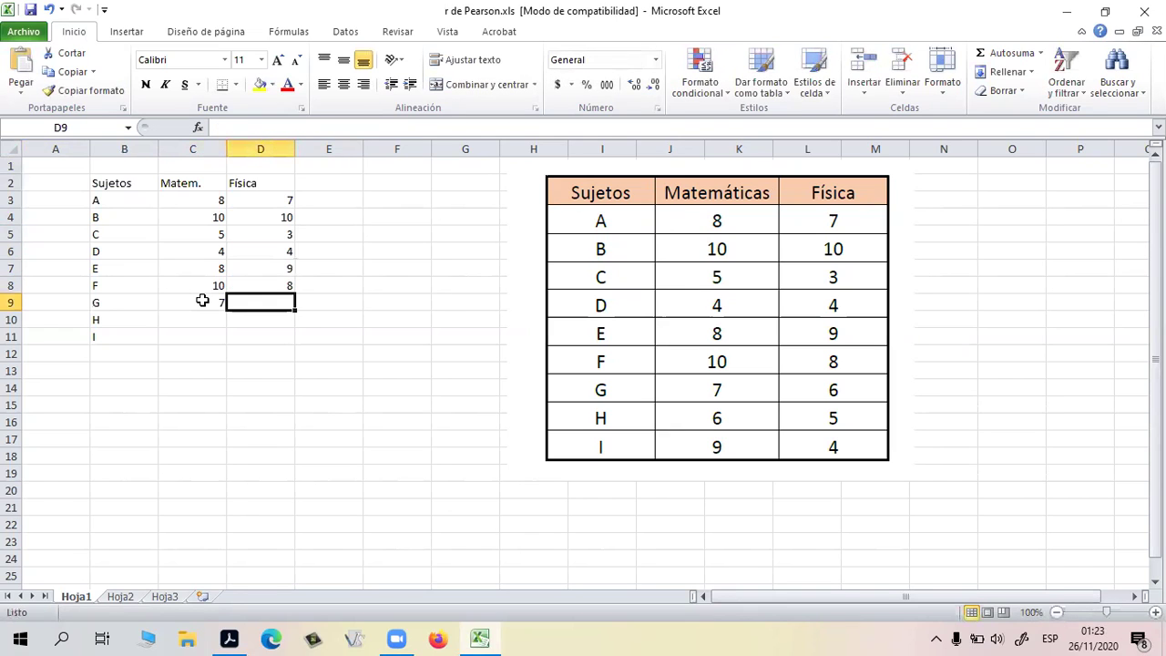
pyautogui.write('6')
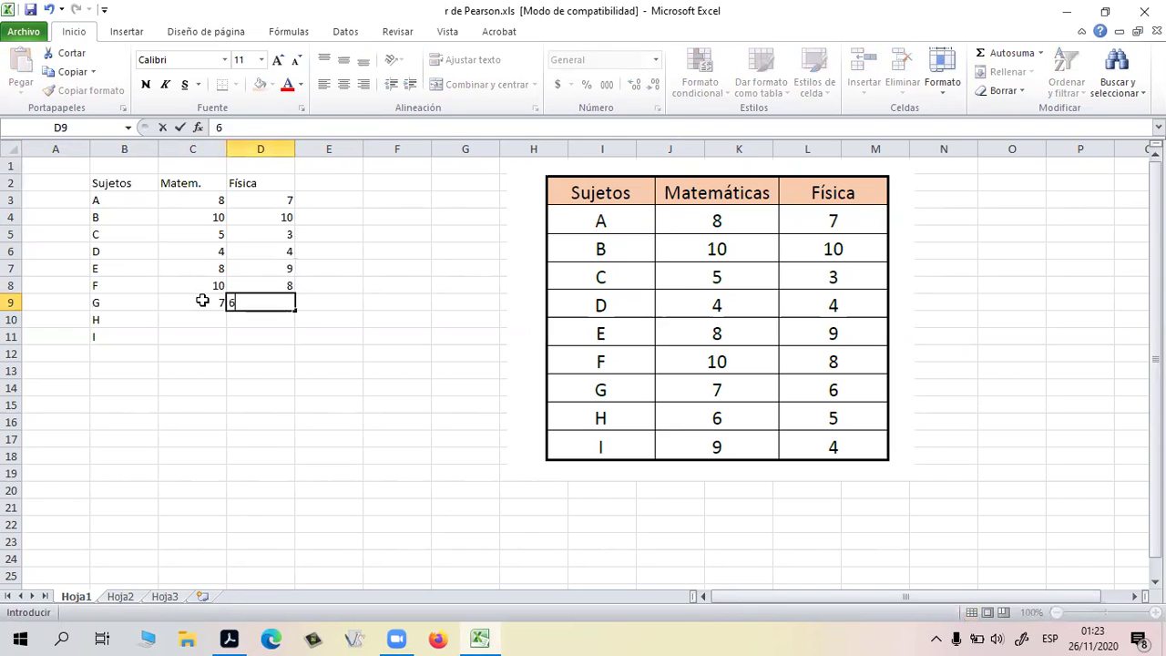
pyautogui.click(215, 316)
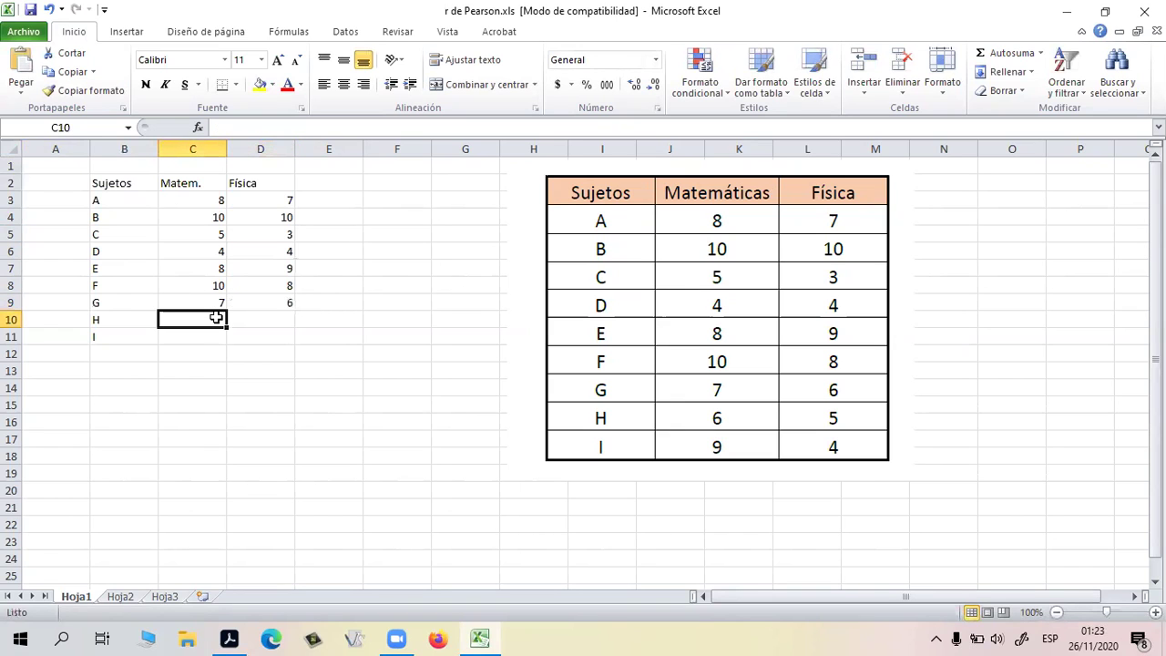
pyautogui.write('6')
pyautogui.press('Tab')
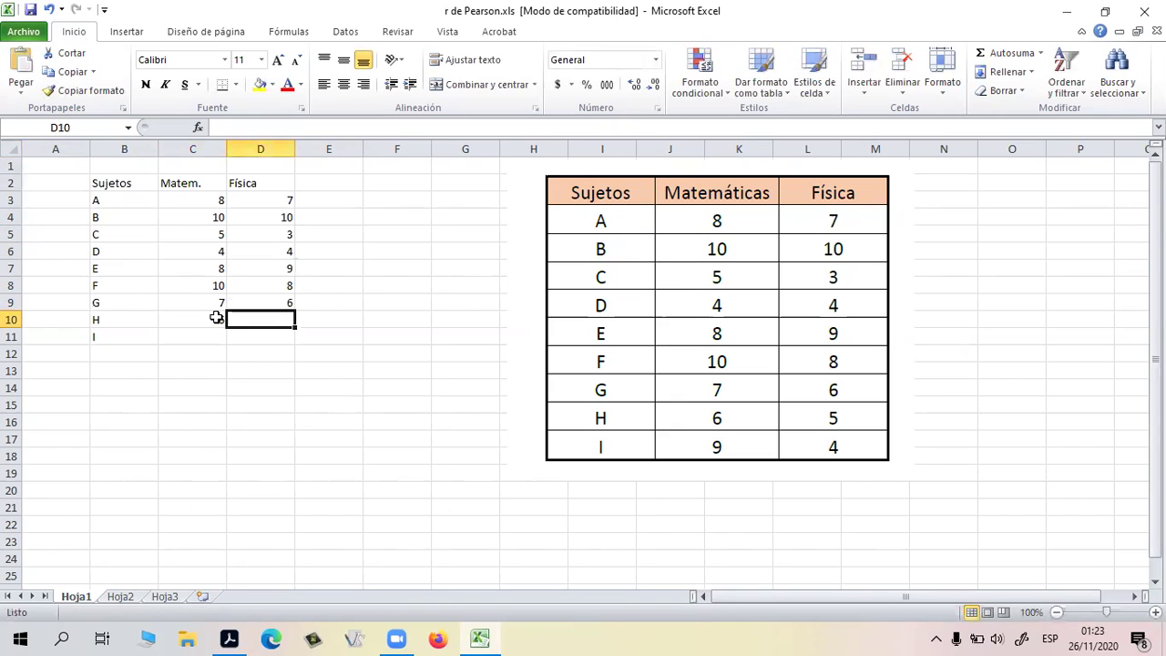
pyautogui.write('5')
# Enter the grades for subject I: 9 in C11 and 4 in D11
pyautogui.click(210, 332)
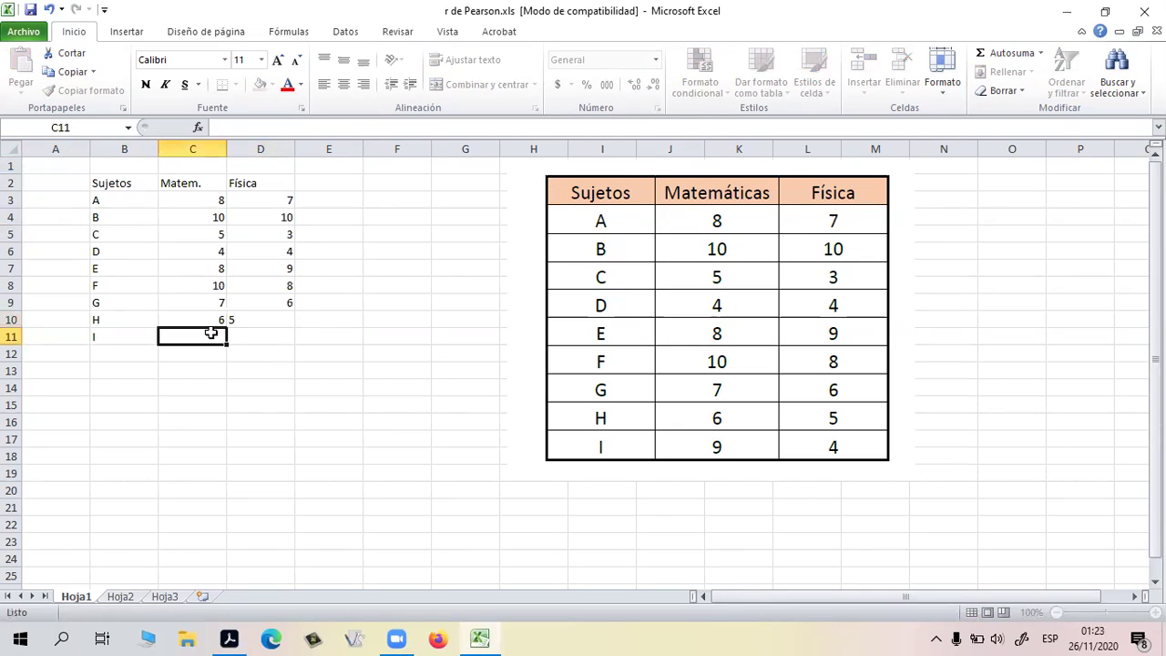
pyautogui.write('9')
pyautogui.press('Tab')
pyautogui.write('4')
pyautogui.click(314, 421)
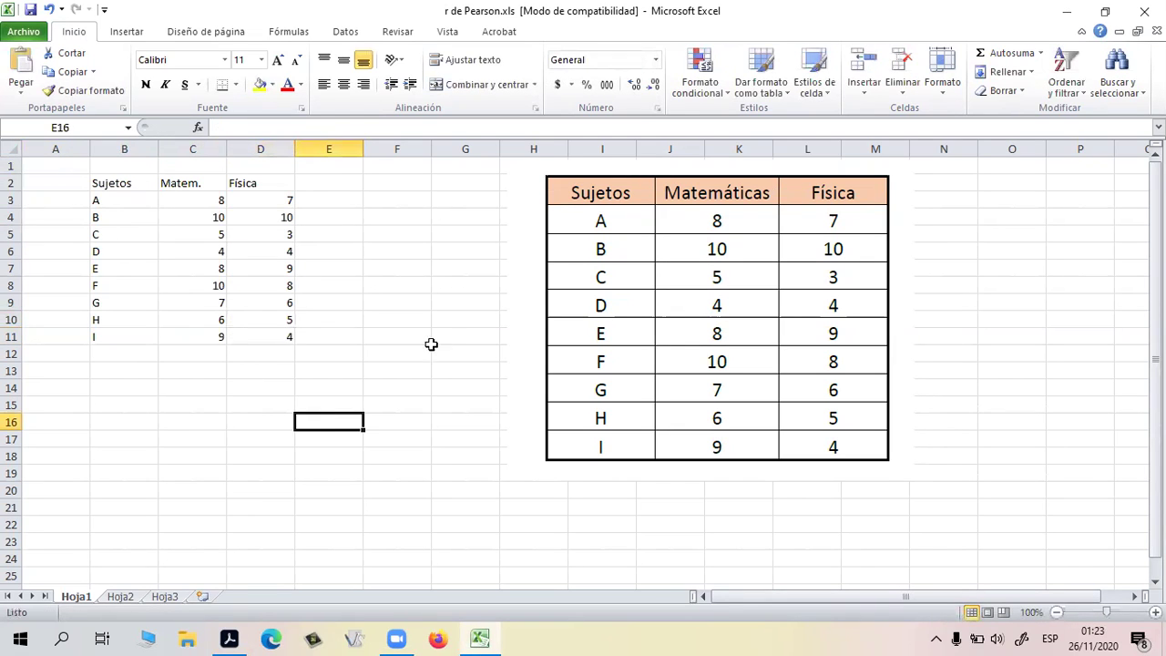
# Delete the pasted picture of the grades table from the sheet
pyautogui.click(540, 322)
pyautogui.press('Delete')
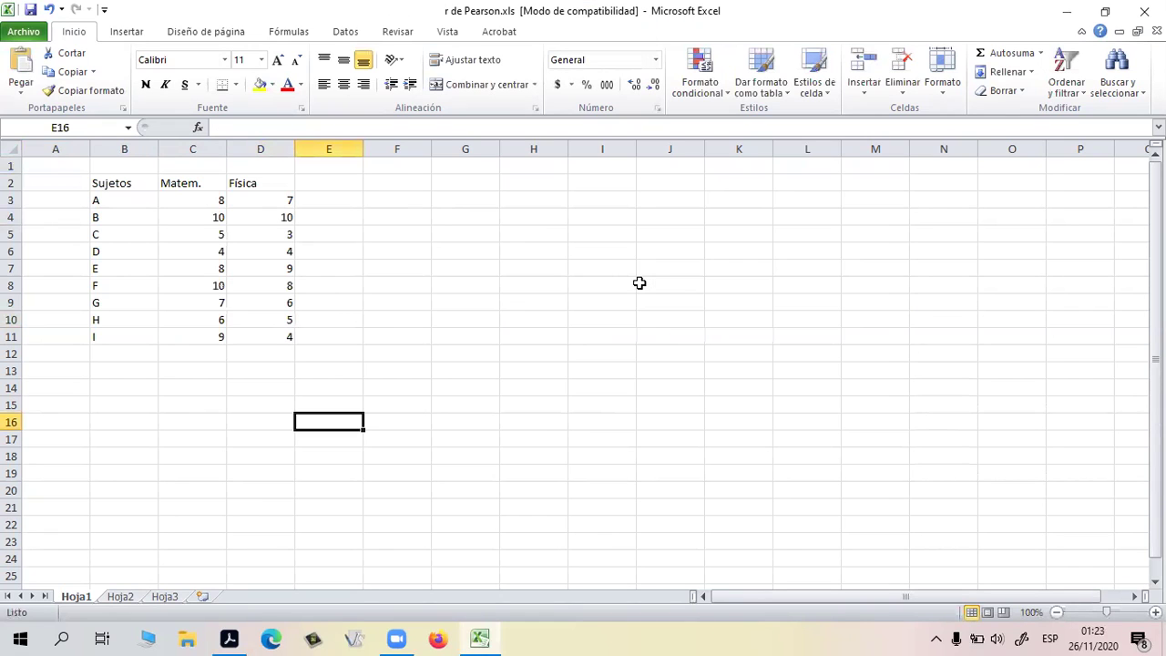
pyautogui.click(637, 282)
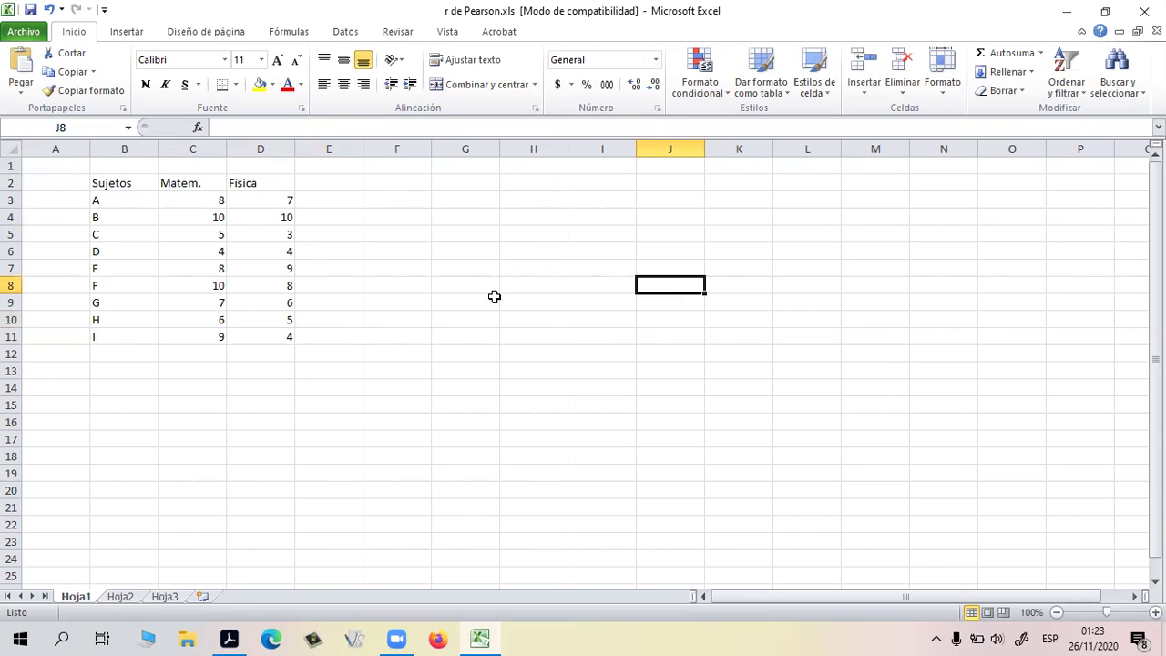
pyautogui.moveTo(109, 181); pyautogui.dragTo(259, 183)
pyautogui.click(630, 321)
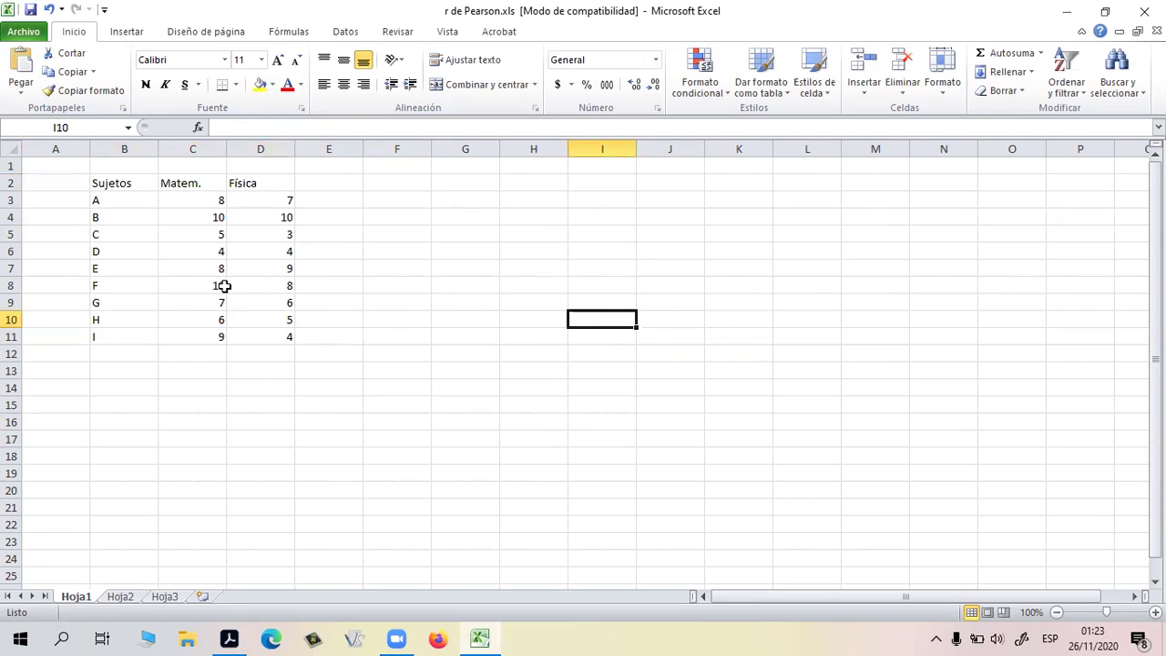
pyautogui.moveTo(127, 185); pyautogui.dragTo(128, 336)
pyautogui.moveTo(463, 339); pyautogui.dragTo(391, 304)
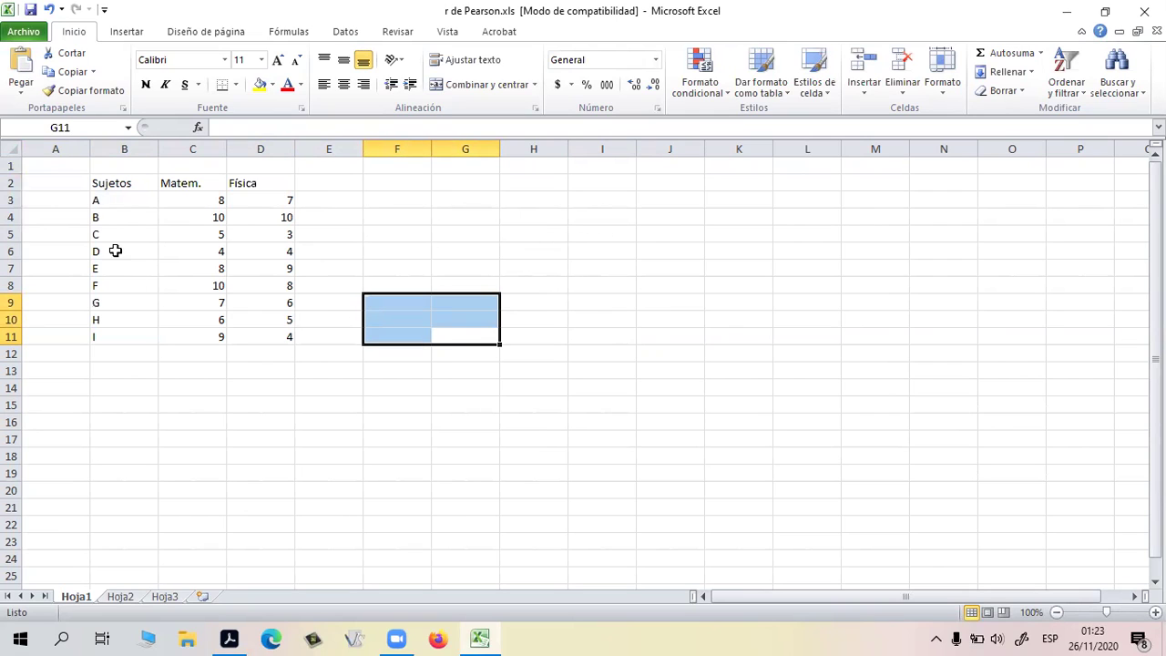
# Apply a bottom border to the header cells B2:D2
pyautogui.click(116, 183)
pyautogui.moveTo(117, 183); pyautogui.dragTo(236, 177)
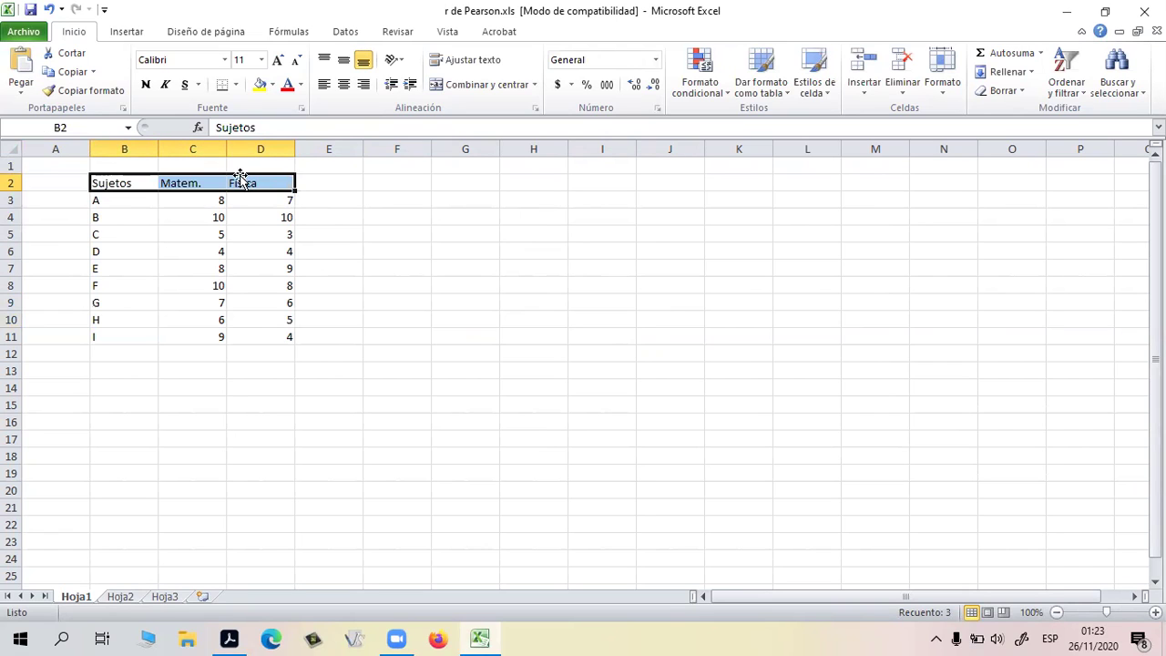
pyautogui.click(235, 84)
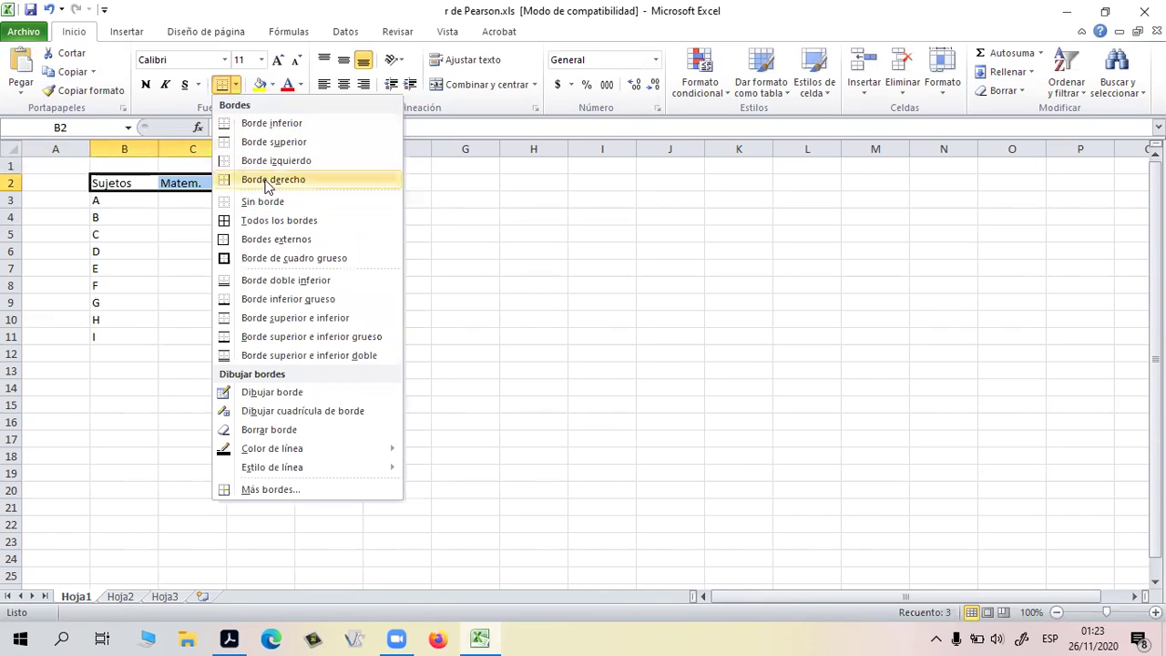
pyautogui.click(267, 124)
pyautogui.click(465, 310)
# Apply a bottom border to cells B10:D11 to close the table under the last subject's row
pyautogui.moveTo(109, 336); pyautogui.dragTo(262, 320)
pyautogui.click(224, 85)
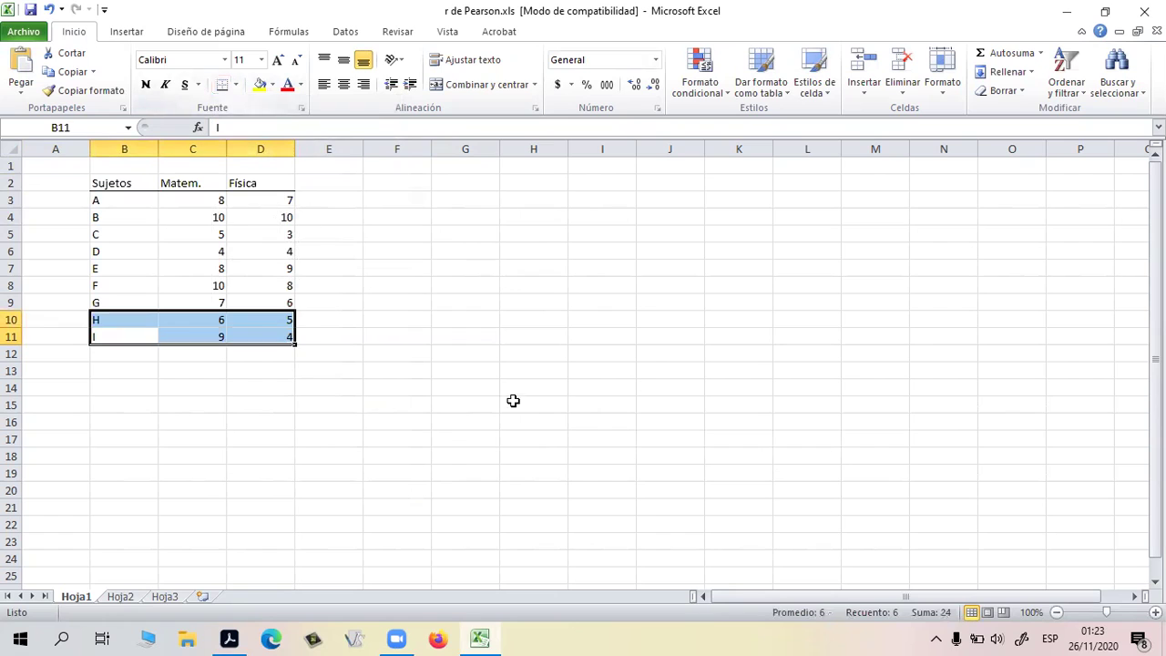
pyautogui.click(536, 419)
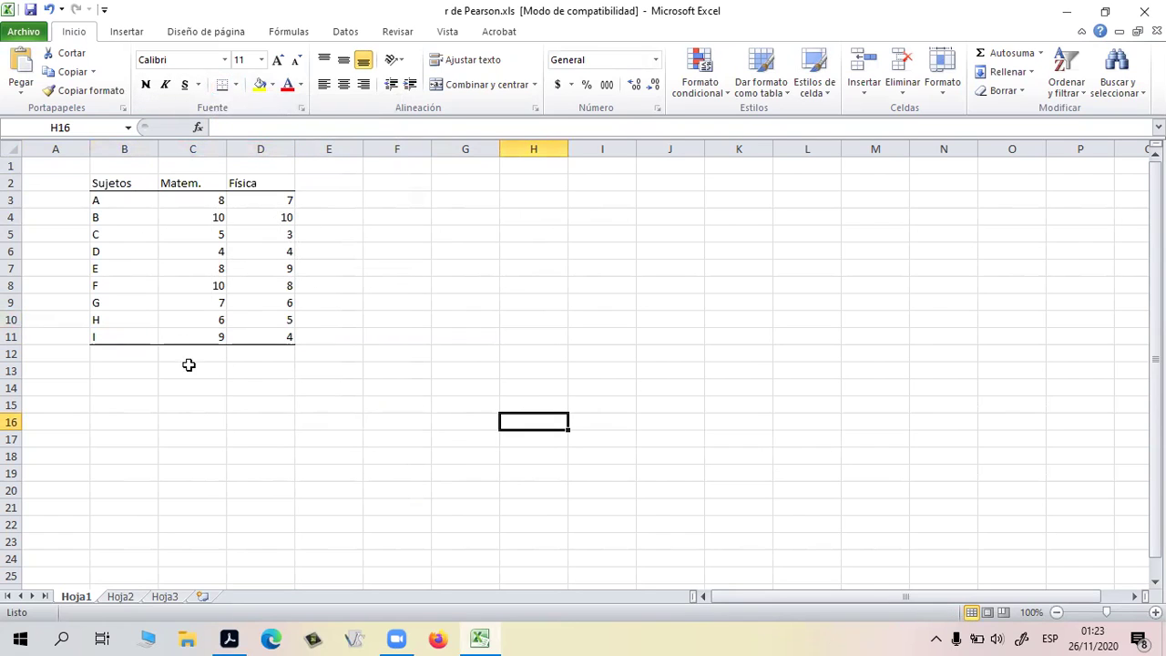
pyautogui.click(472, 351)
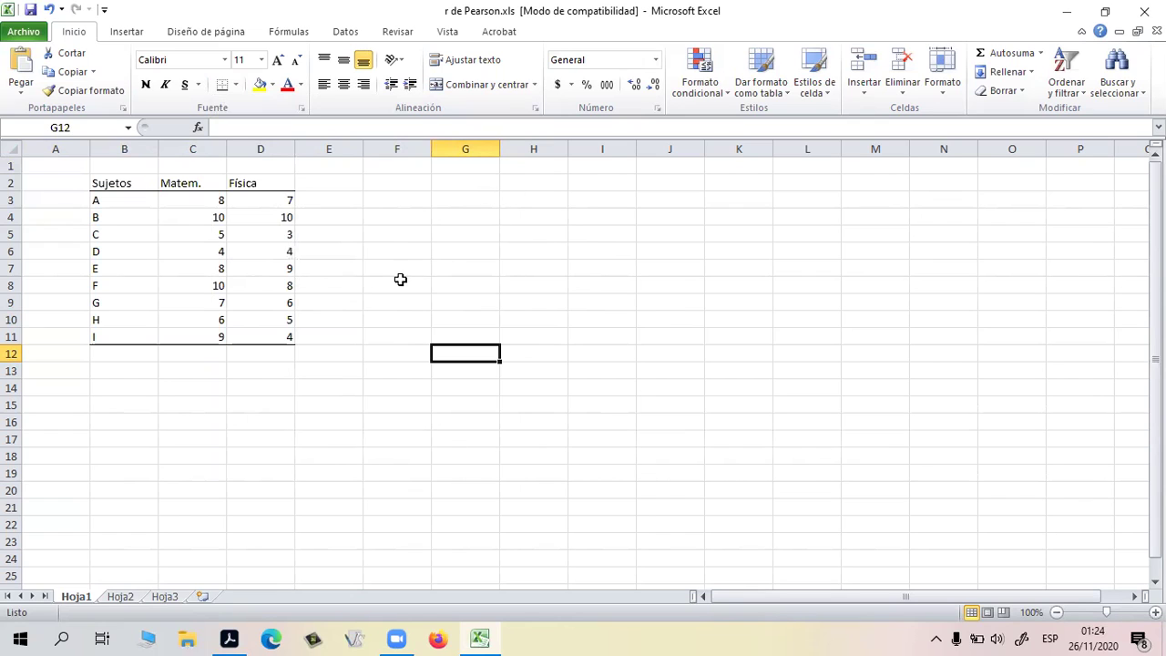
# Enter the row label "Media=" in cell B12 below the subjects
pyautogui.click(132, 358)
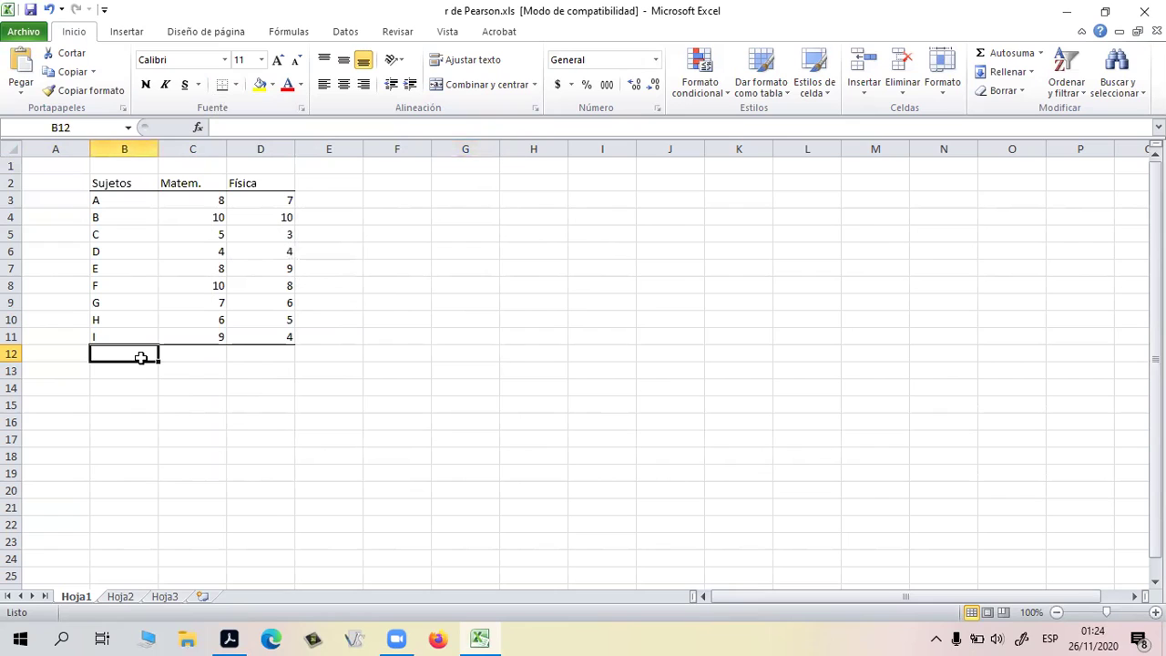
pyautogui.write('Media=')
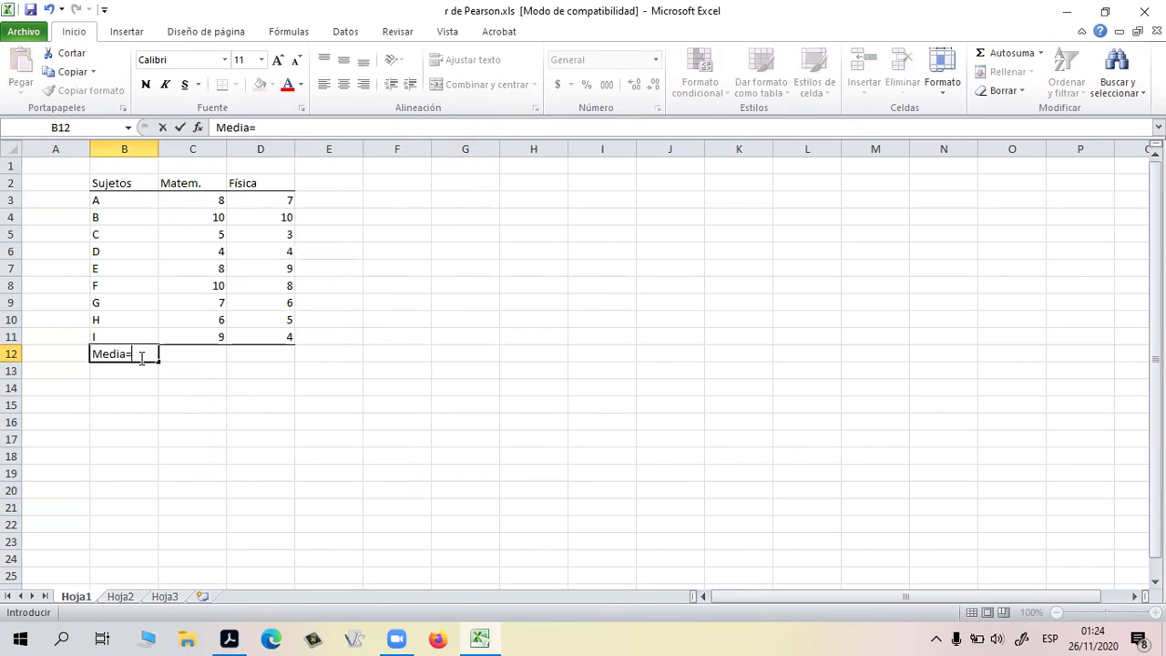
pyautogui.click(328, 434)
pyautogui.moveTo(211, 178); pyautogui.dragTo(208, 338)
pyautogui.moveTo(275, 181); pyautogui.dragTo(278, 339)
pyautogui.click(629, 335)
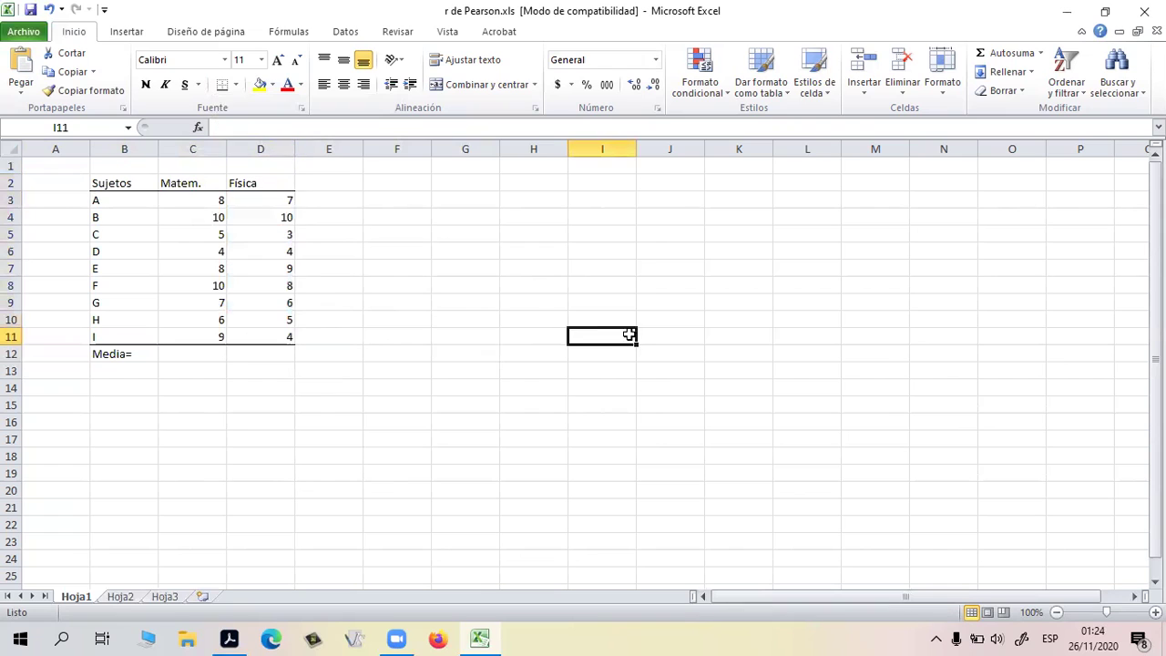
# Enter "Notas" with a capital N in cells C1 and D1, above the Matem. and Física headings
pyautogui.click(207, 167)
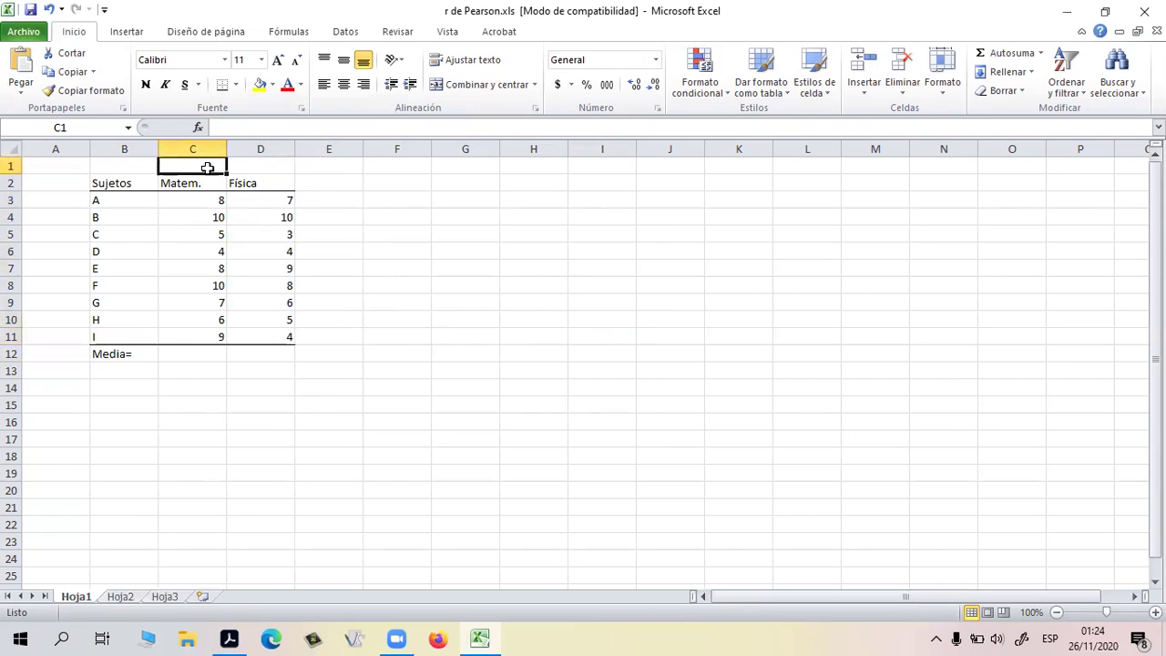
pyautogui.write('Notas')
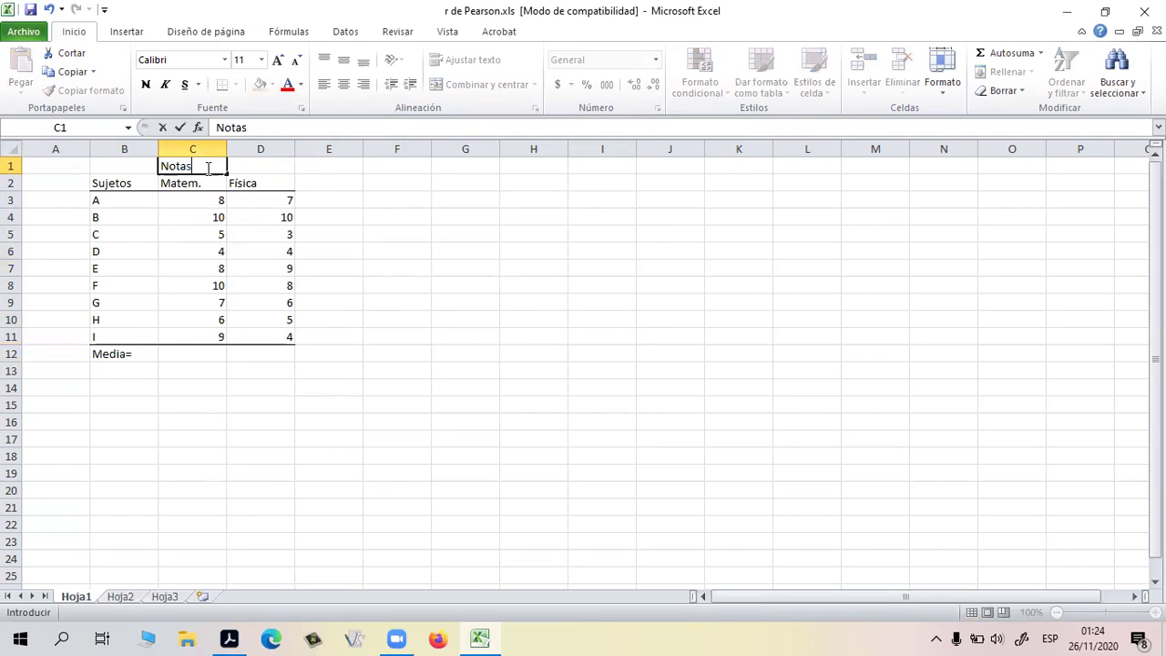
pyautogui.click(271, 170)
pyautogui.write('notas')
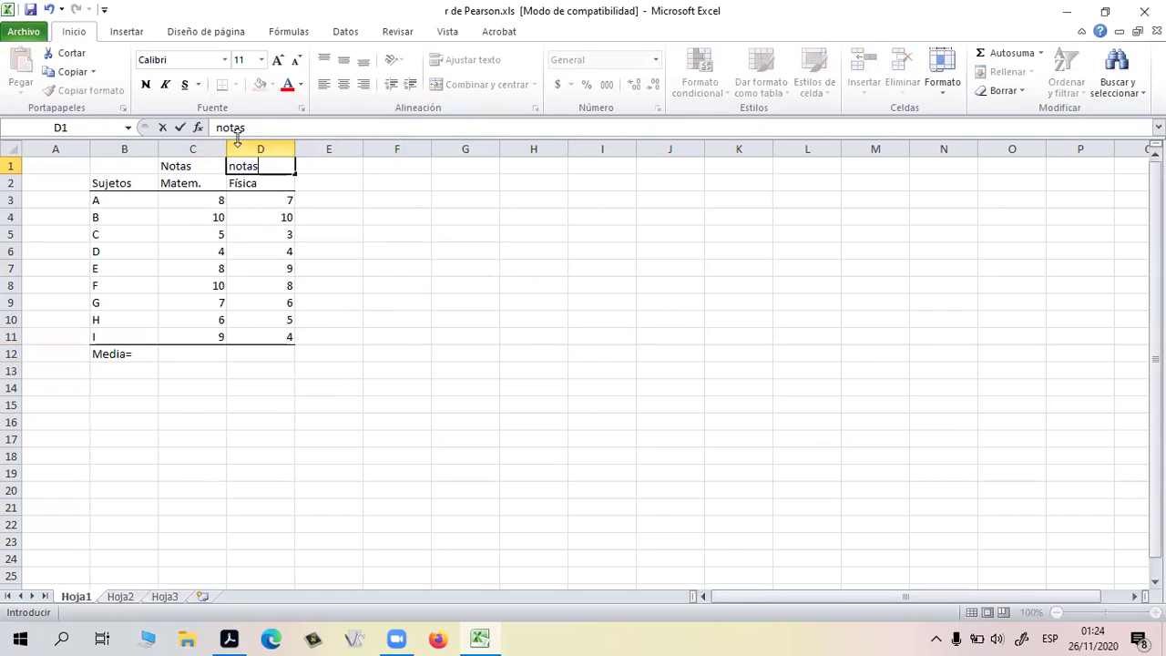
pyautogui.moveTo(217, 128); pyautogui.dragTo(224, 127)
pyautogui.write('N')
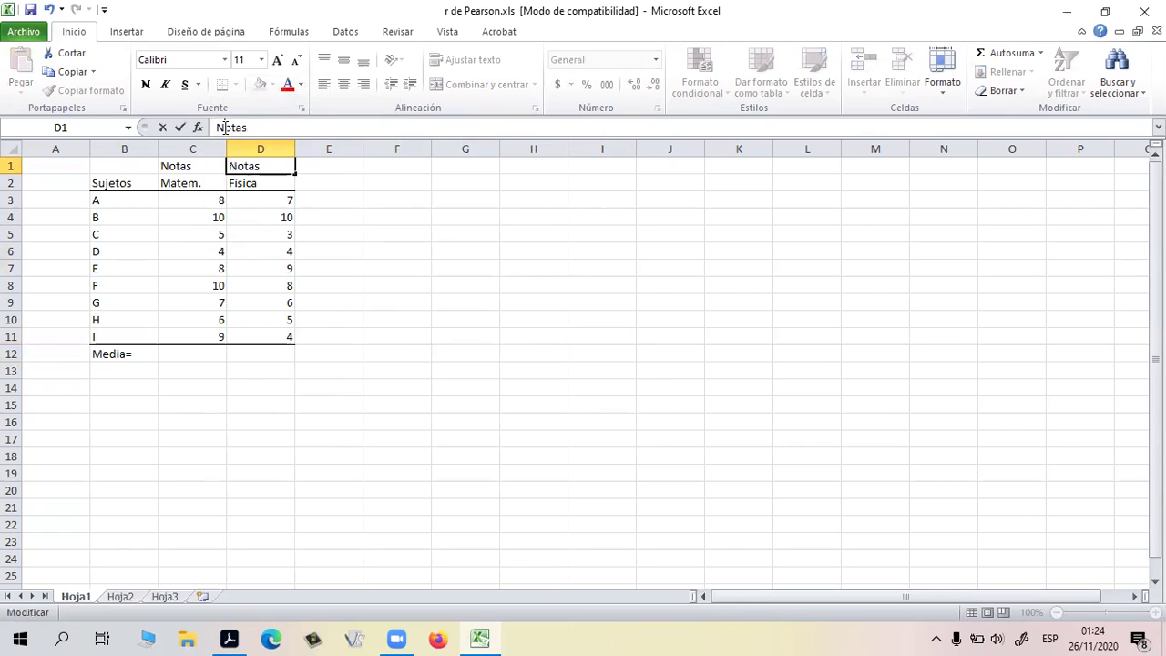
pyautogui.click(536, 298)
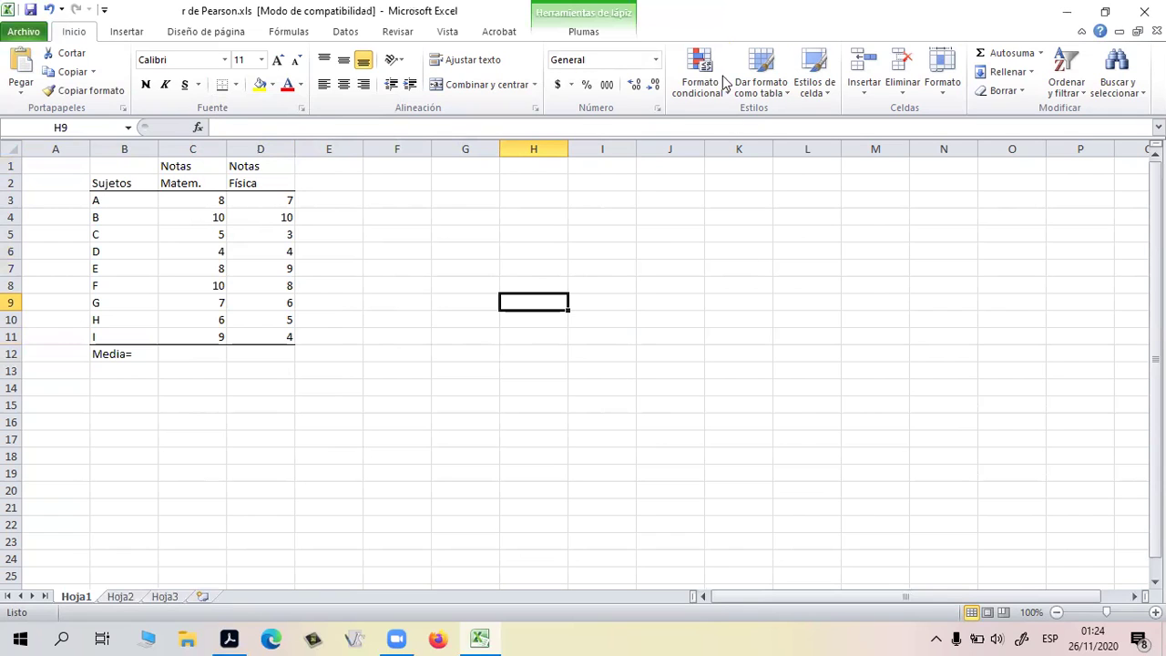
# Handwrite the mean formula M = Σx / n in blue ink over columns M to O, beside rows 3 to 7
pyautogui.click(619, 34)
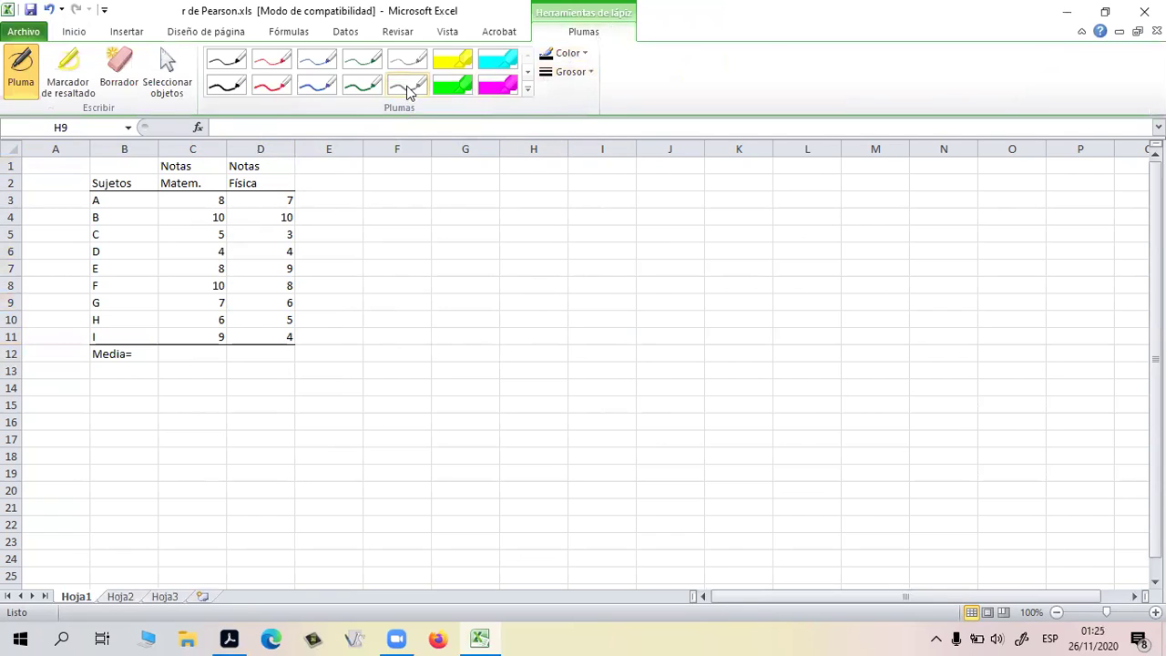
pyautogui.click(319, 92)
pyautogui.moveTo(904, 223)
pyautogui.mouseDown()
pyautogui.moveTo(903, 241)
pyautogui.moveTo(911, 223)
pyautogui.moveTo(922, 242)
pyautogui.mouseUp()
pyautogui.moveTo(972, 201)
pyautogui.mouseDown()
pyautogui.moveTo(987, 209)
pyautogui.moveTo(947, 233)
pyautogui.mouseUp()
pyautogui.moveTo(938, 240); pyautogui.dragTo(948, 238)
pyautogui.moveTo(955, 195)
pyautogui.mouseDown()
pyautogui.moveTo(950, 222)
pyautogui.moveTo(1019, 234)
pyautogui.moveTo(1003, 259)
pyautogui.mouseUp()
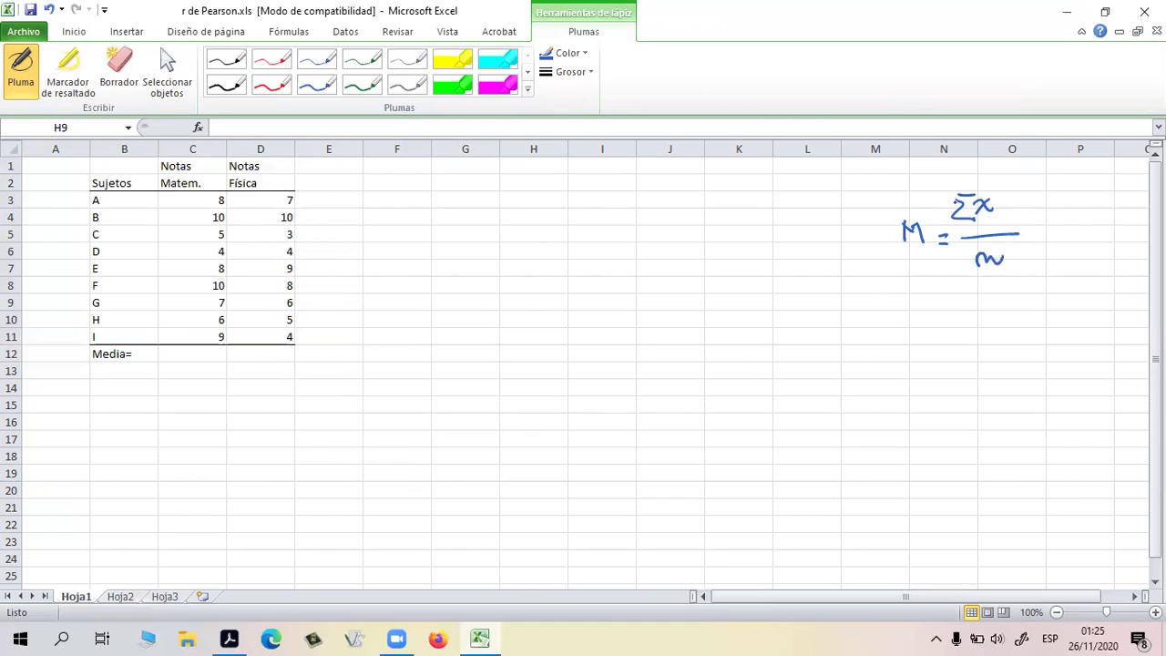
# Draw a blue ink box around the handwritten mean formula and stop inking
pyautogui.moveTo(877, 194); pyautogui.dragTo(895, 282)
pyautogui.moveTo(879, 182)
pyautogui.mouseDown()
pyautogui.moveTo(1033, 176)
pyautogui.moveTo(1052, 277)
pyautogui.moveTo(897, 282)
pyautogui.mouseUp()
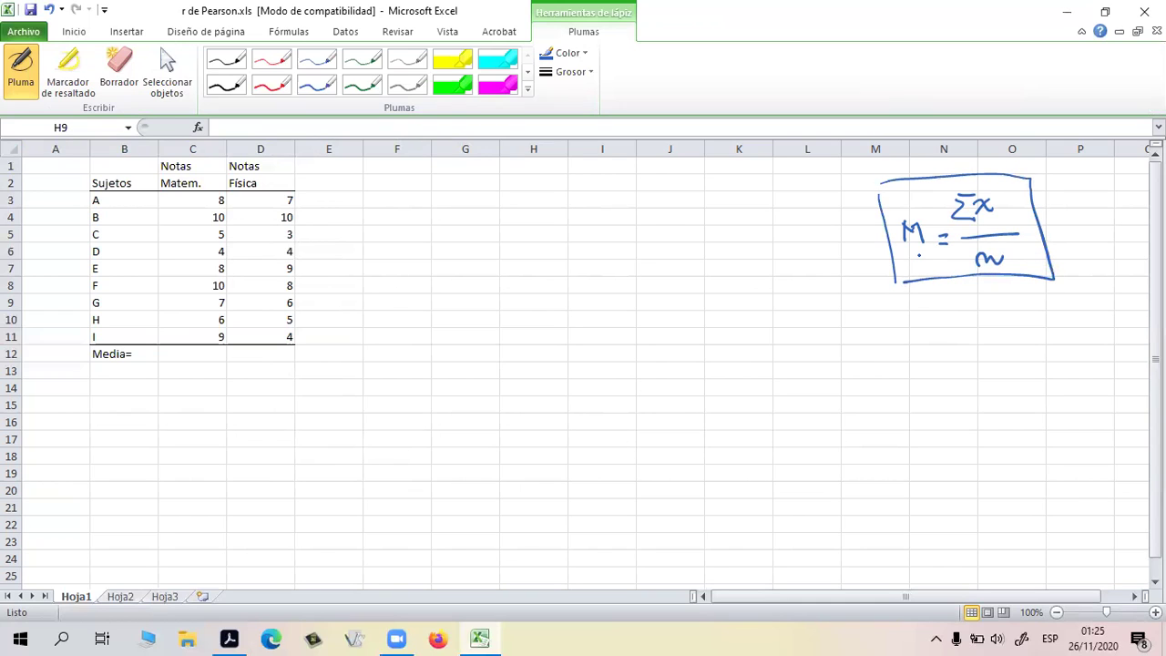
pyautogui.press('Escape')
# Go through the Matem. grades one by one from C3 to C11
pyautogui.click(222, 201)
pyautogui.click(213, 220)
pyautogui.click(213, 239)
pyautogui.click(215, 253)
pyautogui.click(215, 270)
pyautogui.click(217, 287)
pyautogui.click(218, 303)
pyautogui.click(219, 319)
pyautogui.click(220, 337)
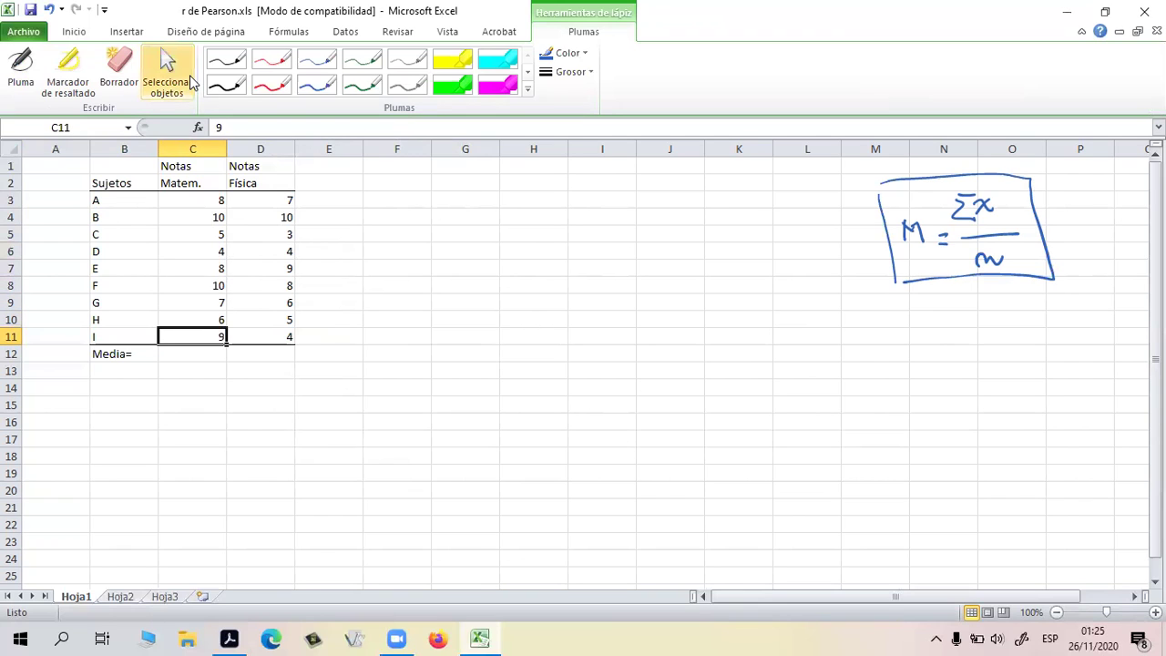
# Number the subjects 1 to 9 in blue ink in column A and write an underlined "n=9" above them
pyautogui.click(322, 88)
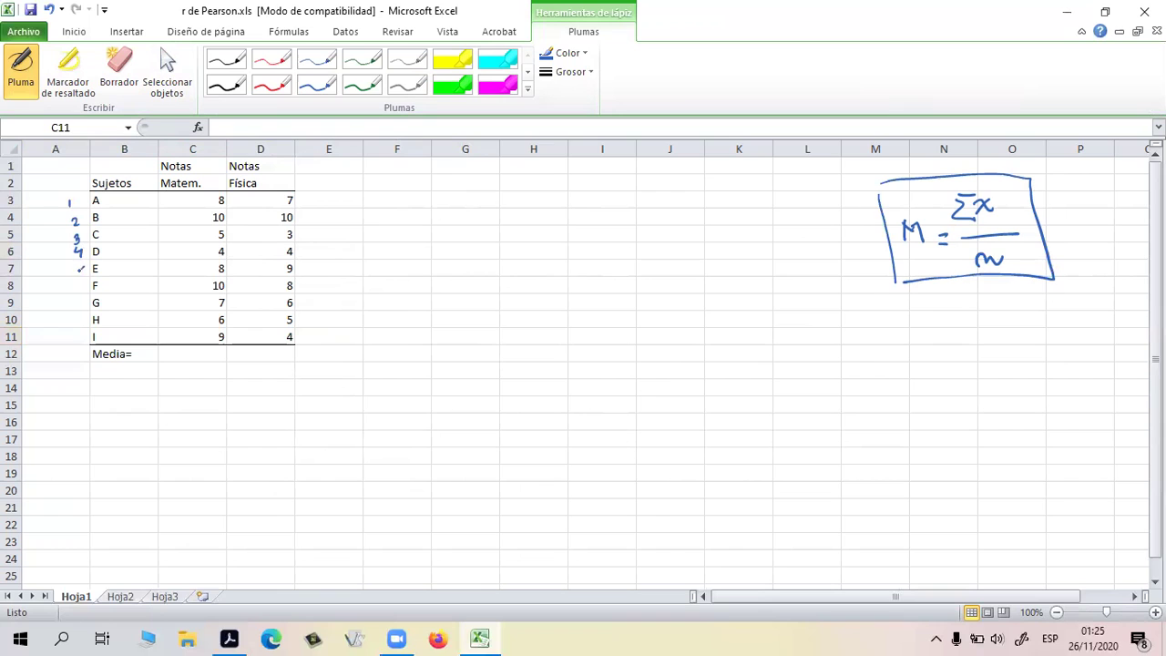
pyautogui.moveTo(75, 308); pyautogui.dragTo(76, 337)
pyautogui.moveTo(28, 197); pyautogui.dragTo(89, 173)
pyautogui.press('Escape')
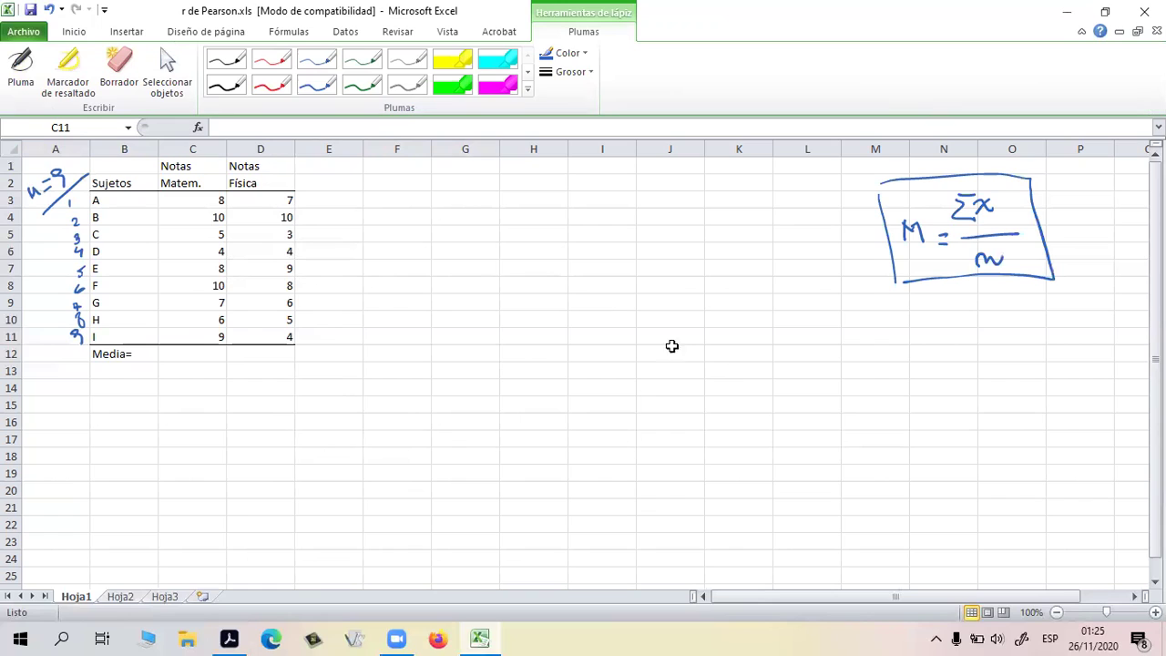
pyautogui.click(799, 339)
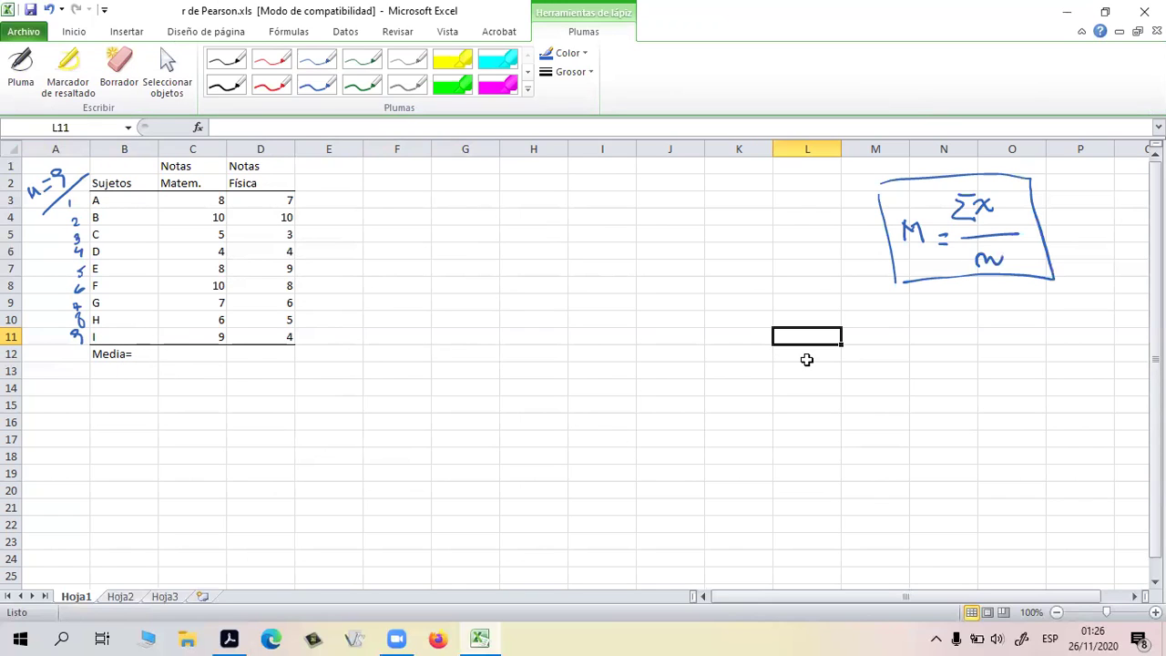
# Handwrite "PROMEDIO" in blue ink below the boxed mean formula and stop inking
pyautogui.click(320, 91)
pyautogui.moveTo(899, 306)
pyautogui.mouseDown()
pyautogui.moveTo(900, 320)
pyautogui.moveTo(920, 307)
pyautogui.moveTo(1007, 321)
pyautogui.mouseUp()
pyautogui.moveTo(1020, 310); pyautogui.dragTo(1019, 311)
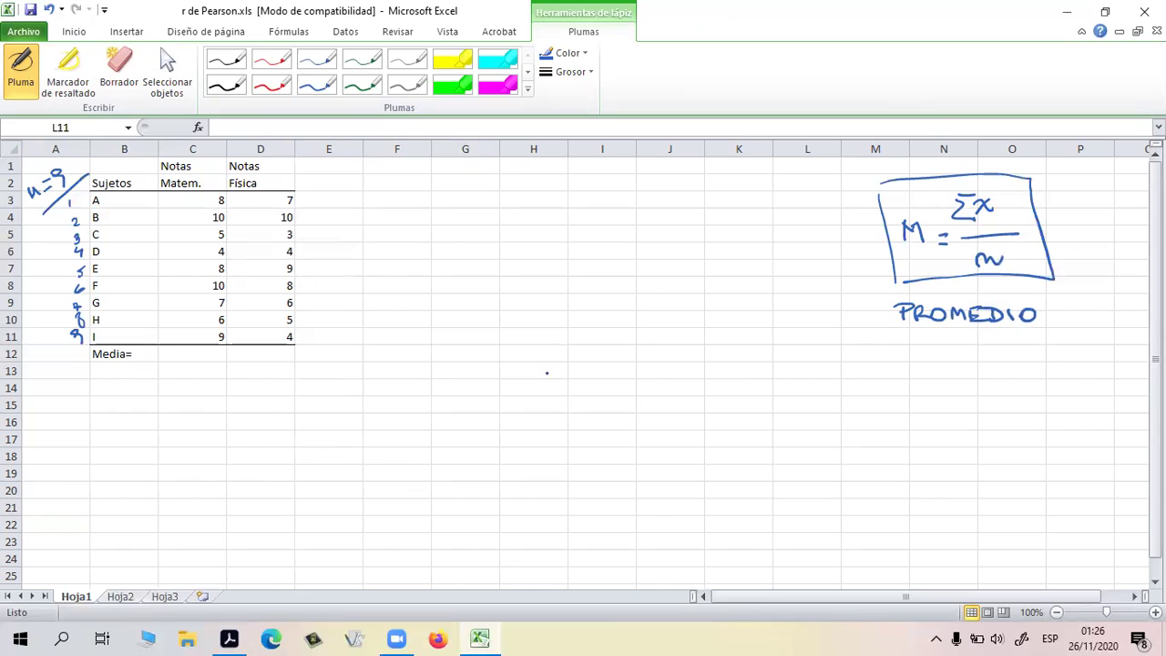
pyautogui.press('Escape')
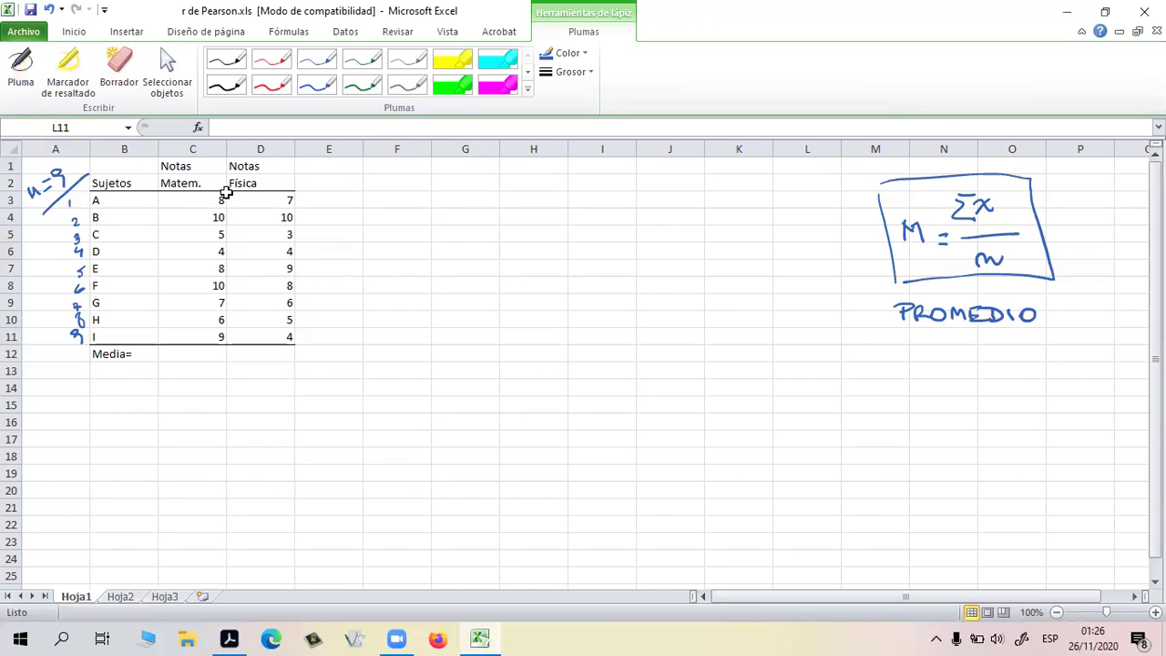
# Insert the PROMEDIO function in cell C12, choosing it from the Todo category of functions
pyautogui.click(204, 357)
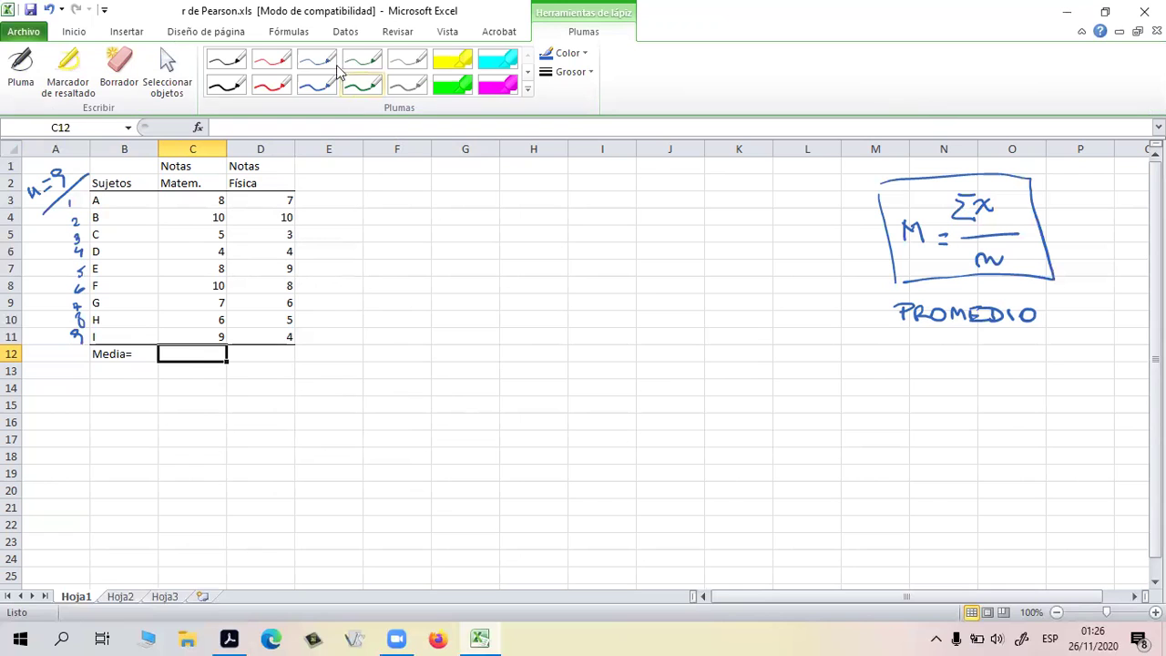
pyautogui.click(280, 33)
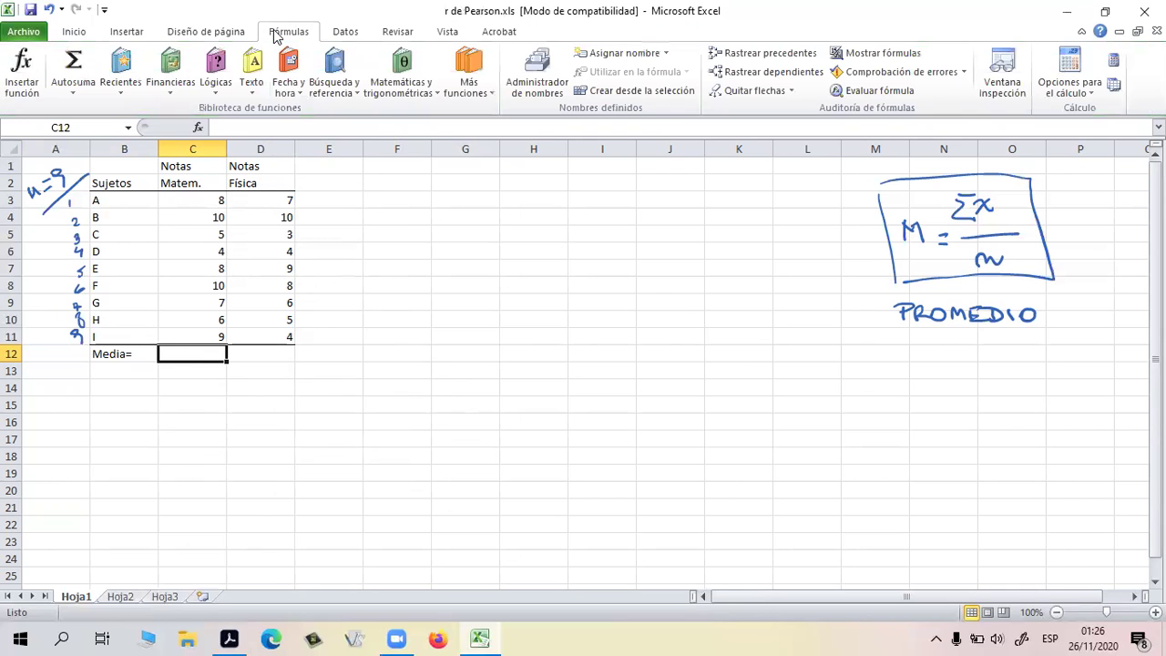
pyautogui.click(20, 93)
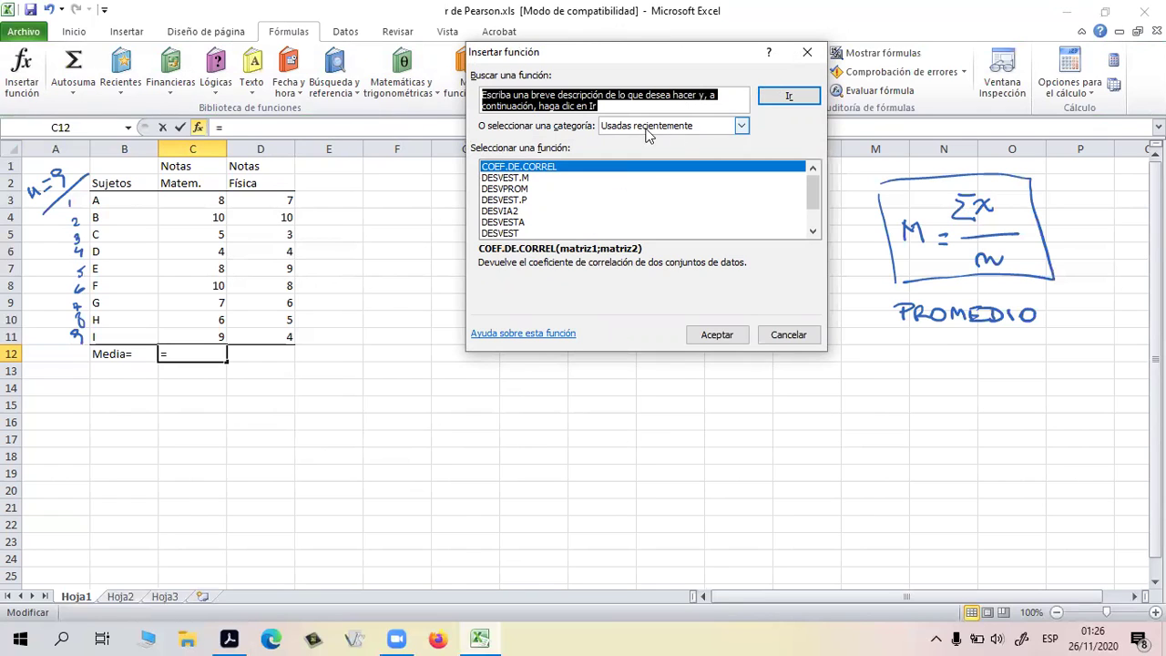
pyautogui.click(601, 127)
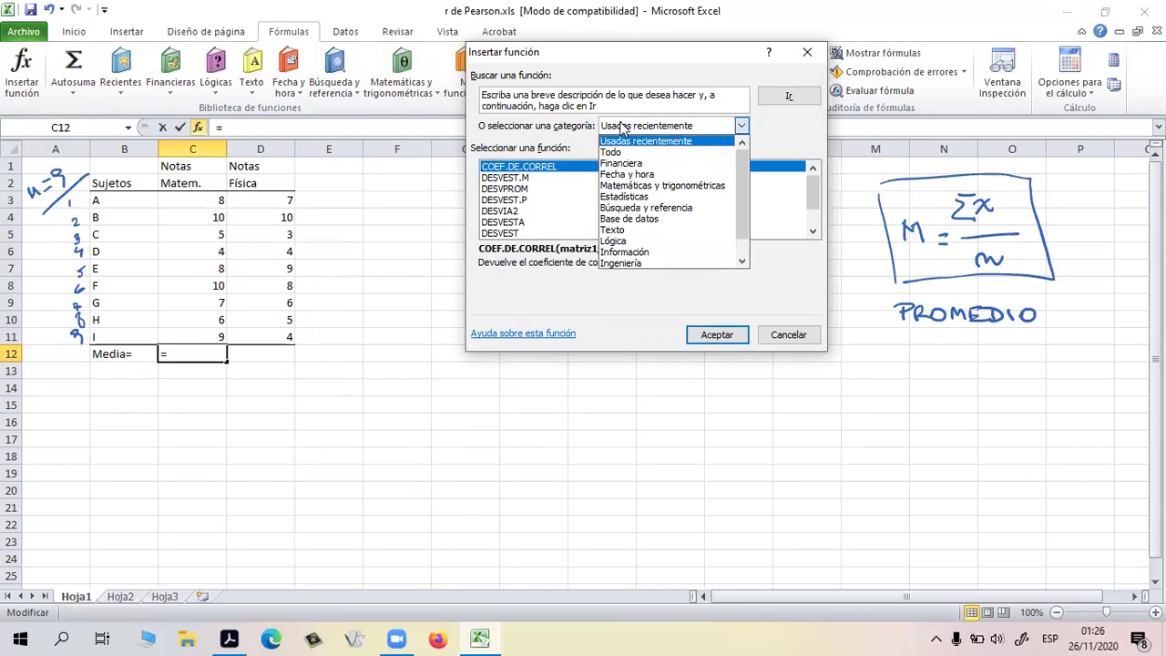
pyautogui.click(629, 129)
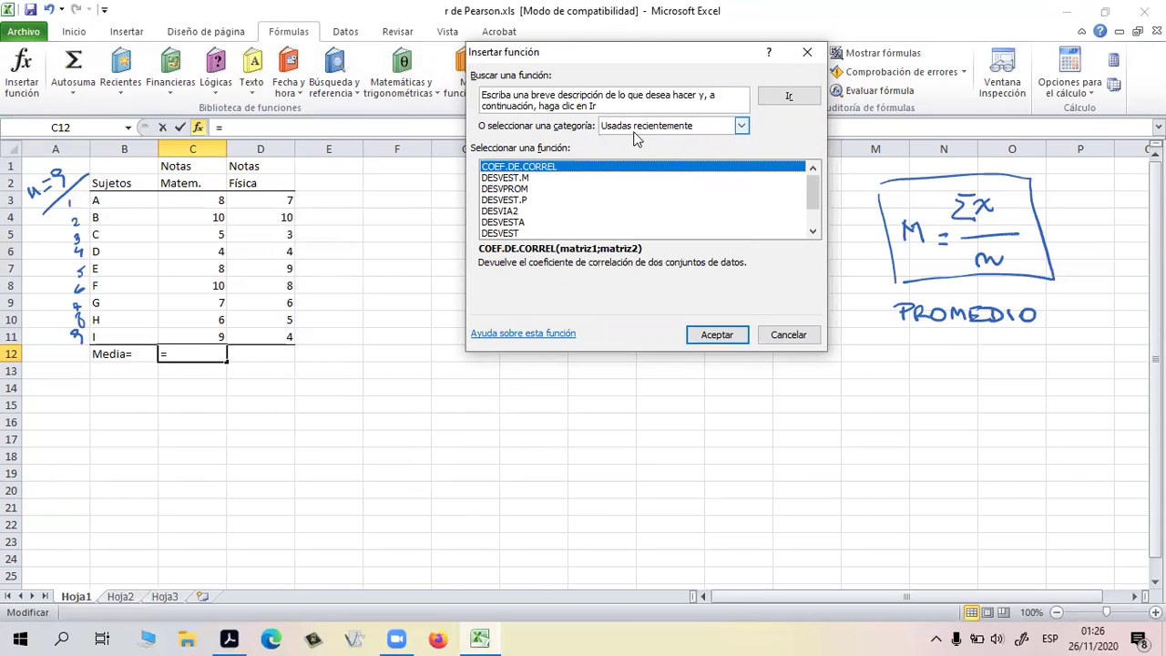
pyautogui.click(743, 127)
pyautogui.click(705, 150)
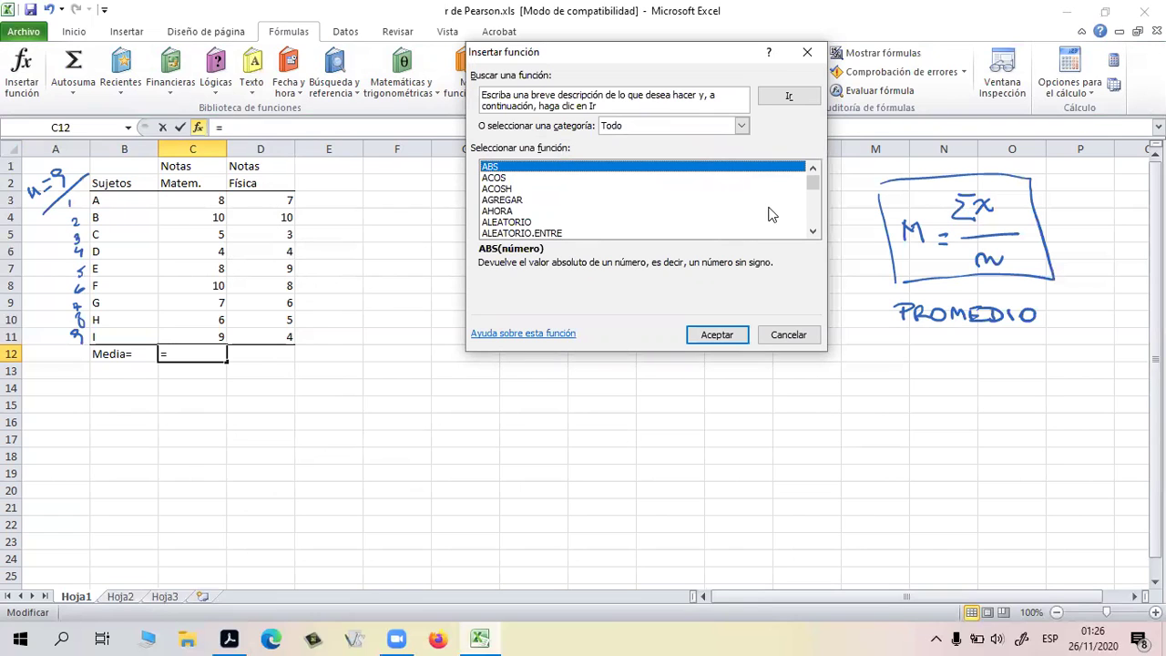
pyautogui.moveTo(811, 179); pyautogui.dragTo(815, 248)
pyautogui.moveTo(813, 198); pyautogui.dragTo(812, 228)
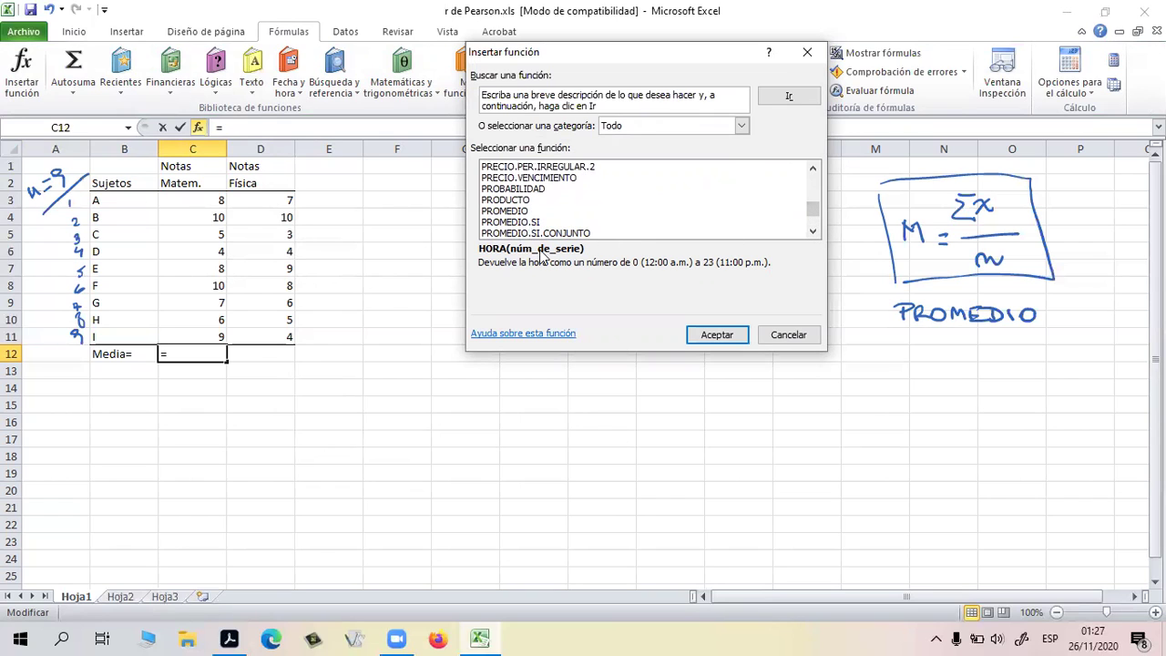
pyautogui.click(495, 212)
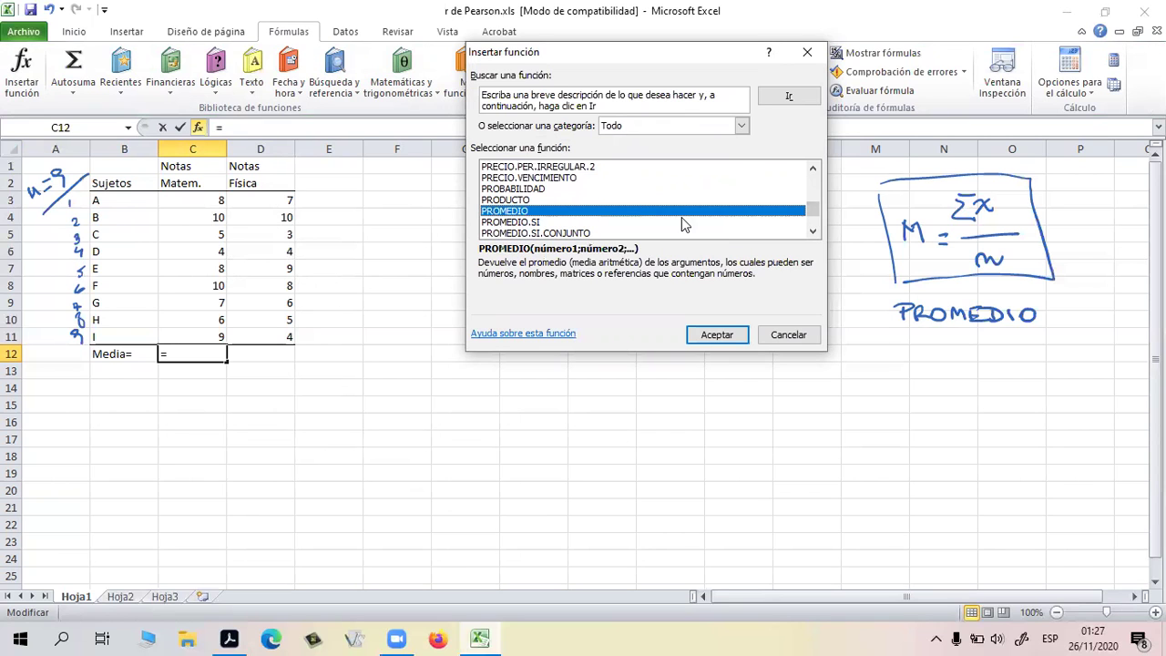
pyautogui.click(717, 335)
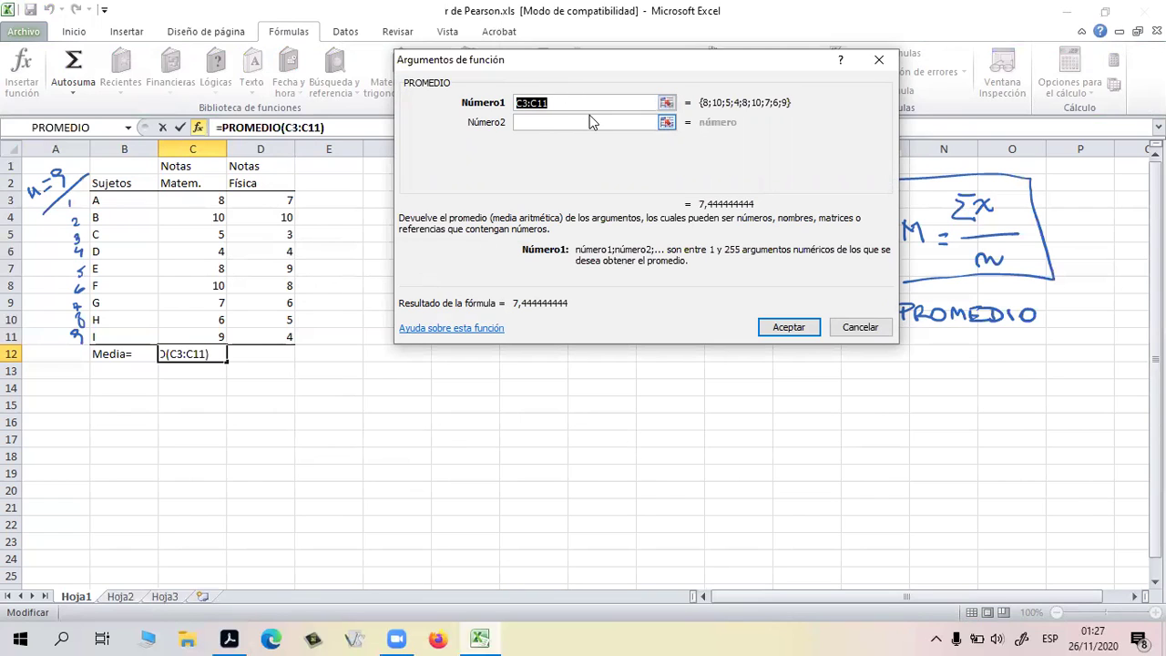
# Set the PROMEDIO argument in C12 to C3:C11, accept it, and check the formula against the Matem. grades
pyautogui.click(208, 199)
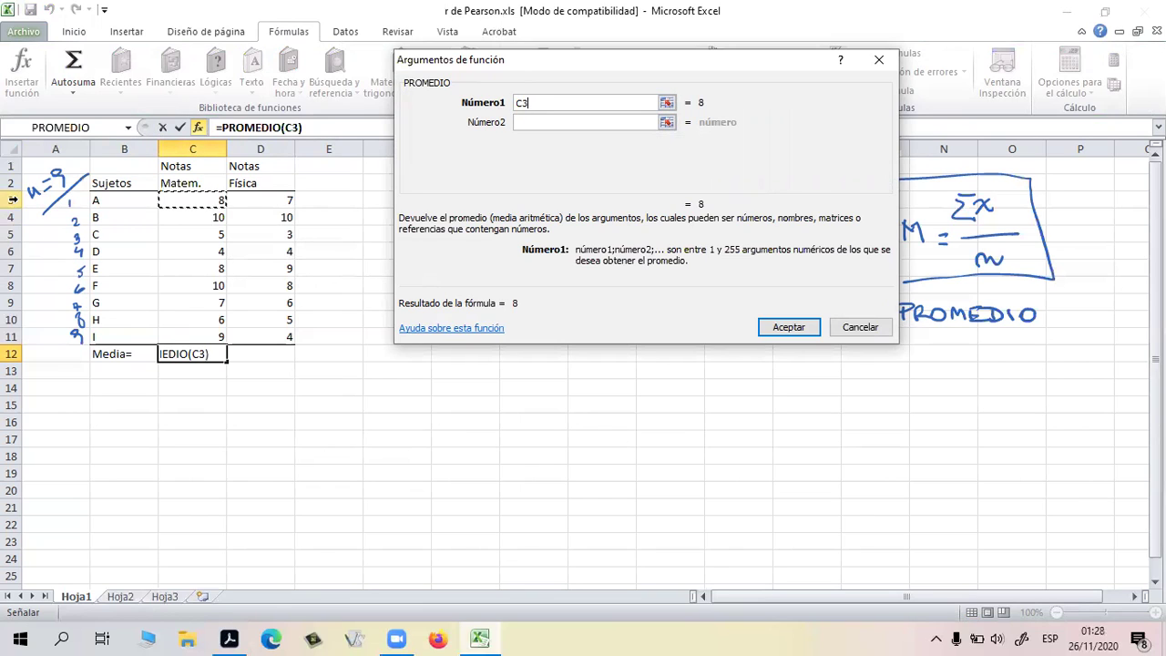
pyautogui.click(206, 202)
pyautogui.moveTo(208, 209); pyautogui.dragTo(209, 338)
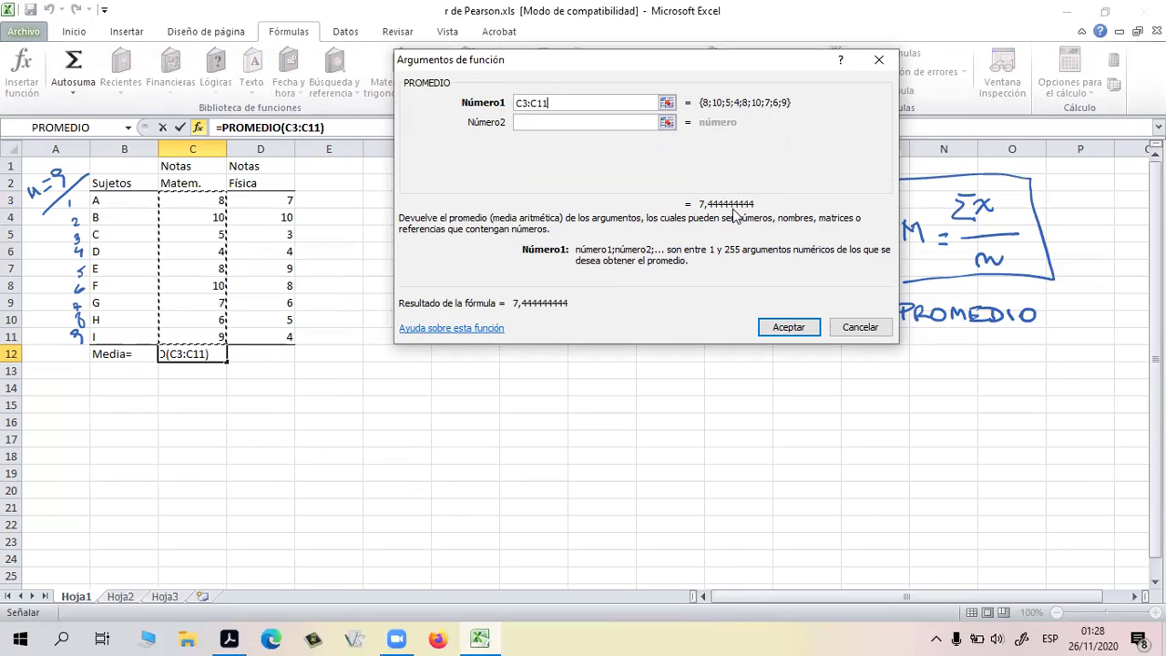
pyautogui.click(789, 327)
pyautogui.click(546, 386)
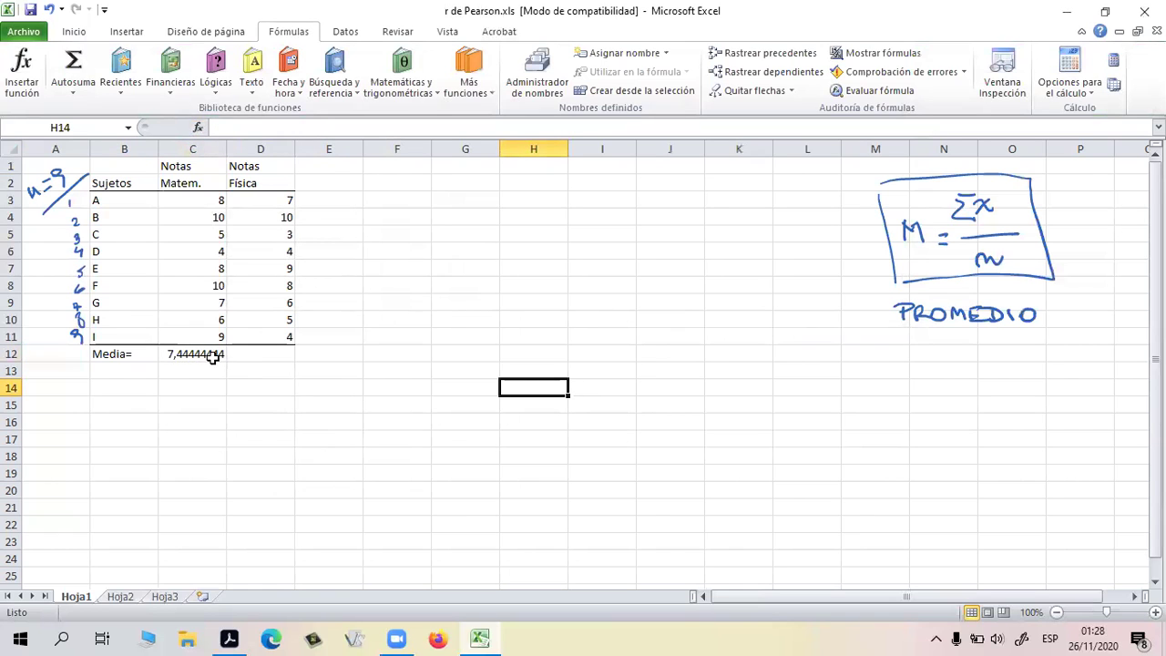
pyautogui.moveTo(214, 200); pyautogui.dragTo(210, 336)
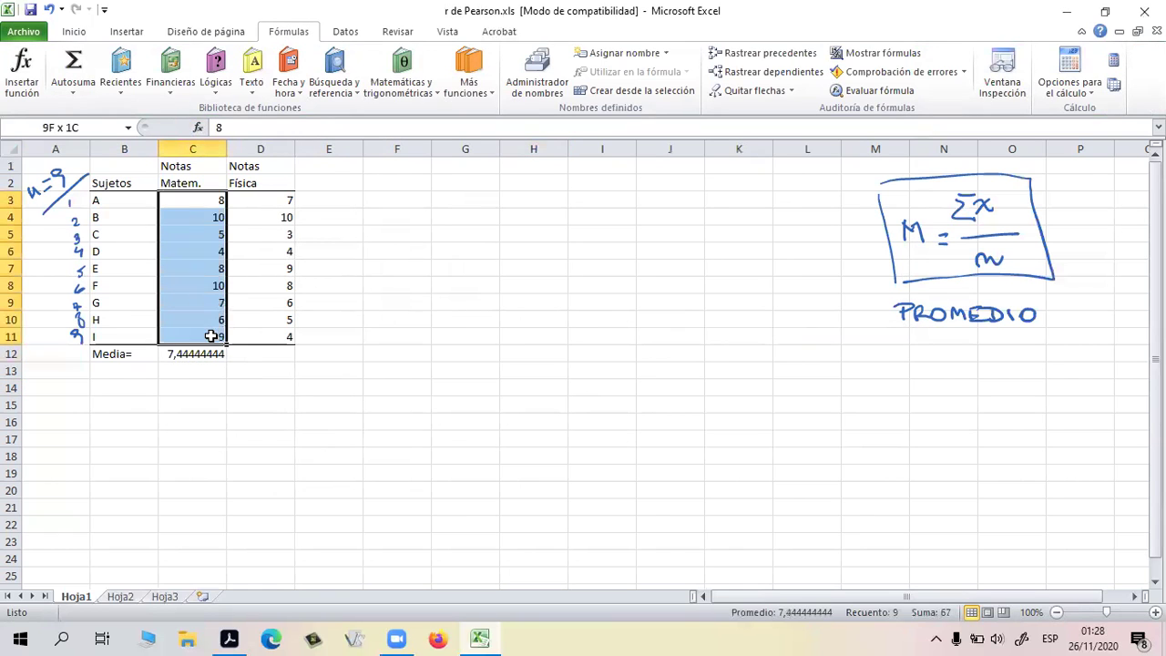
pyautogui.click(536, 356)
pyautogui.click(208, 359)
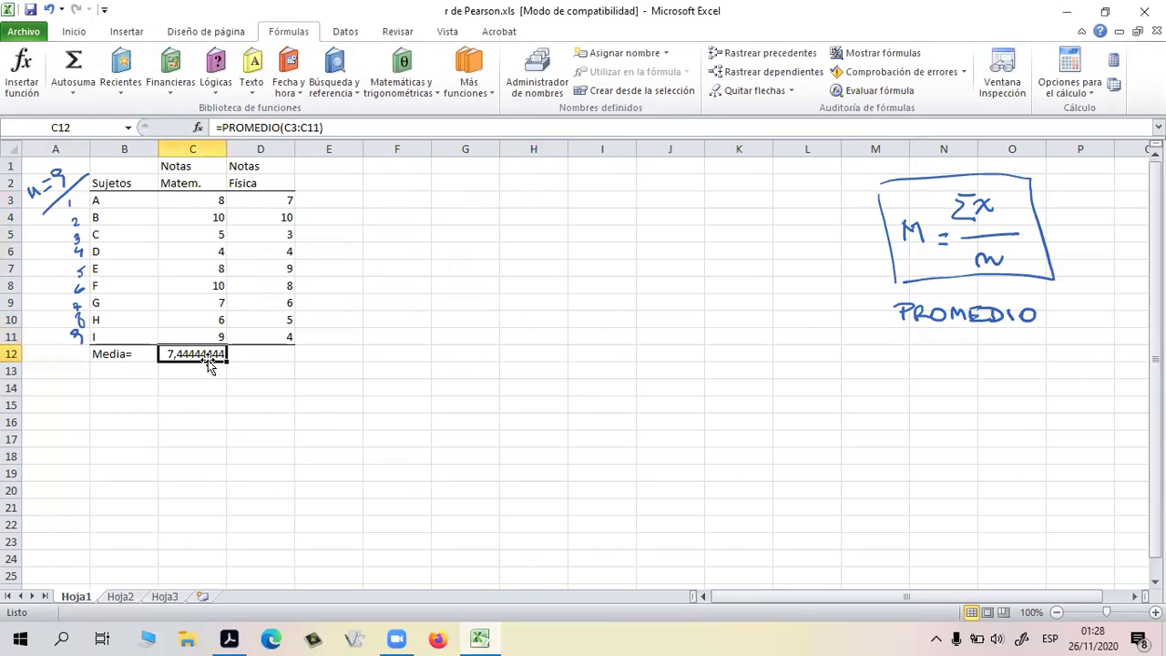
pyautogui.click(515, 338)
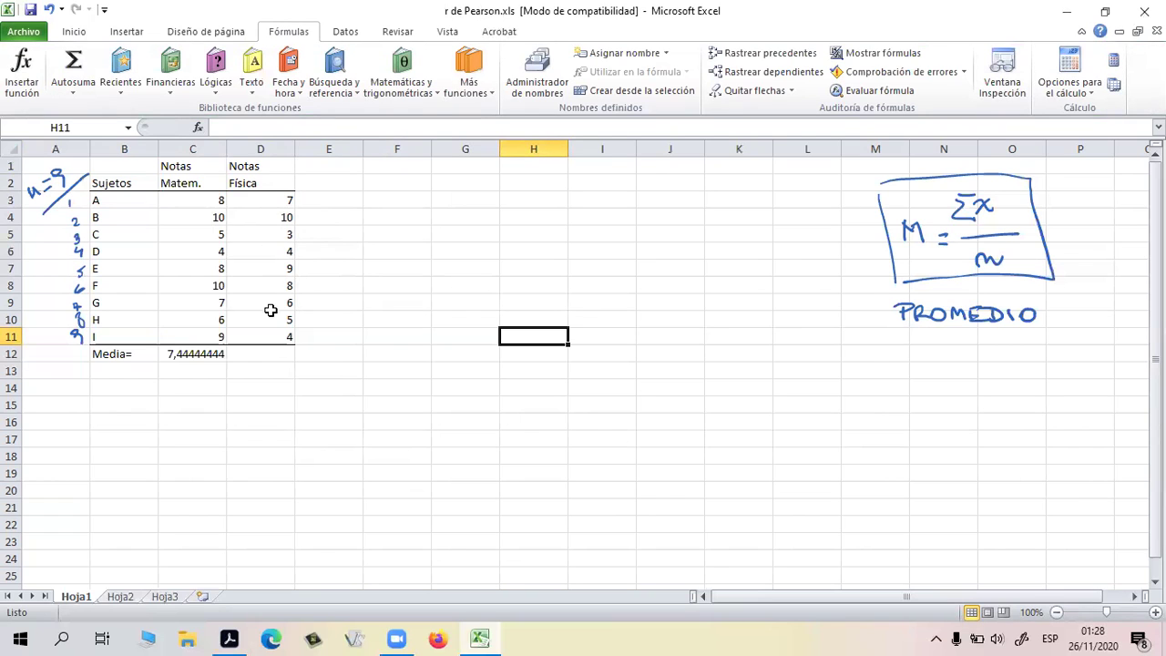
# Search for "promedio" among the functions and insert PROMEDIO in cell D12
pyautogui.click(271, 362)
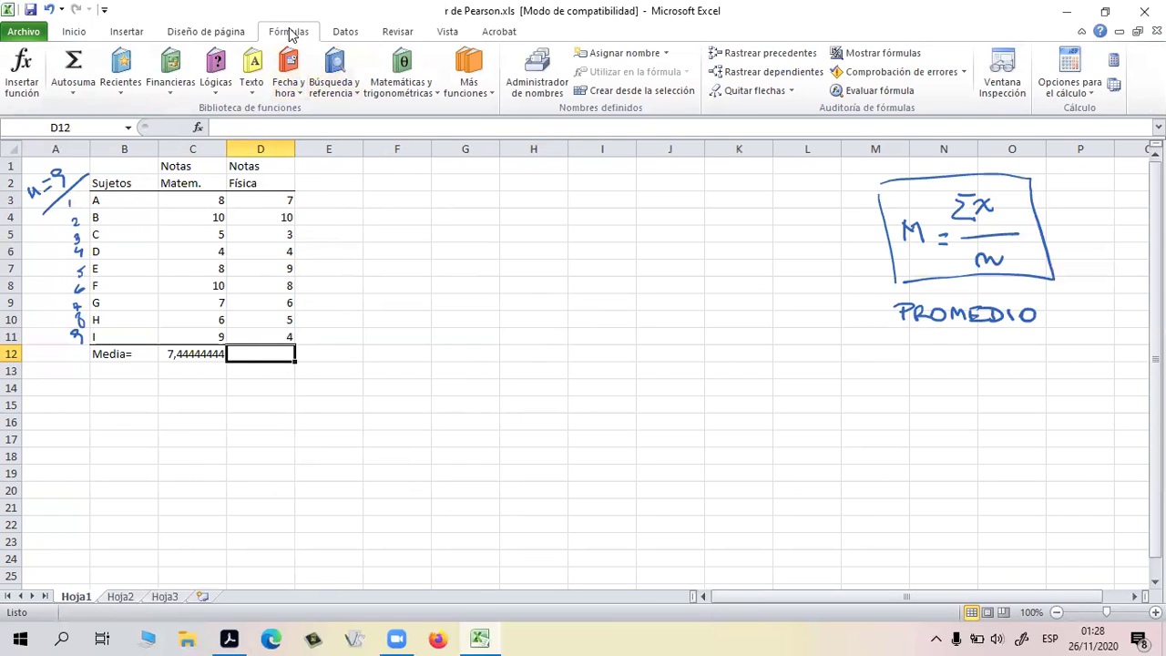
pyautogui.click(20, 71)
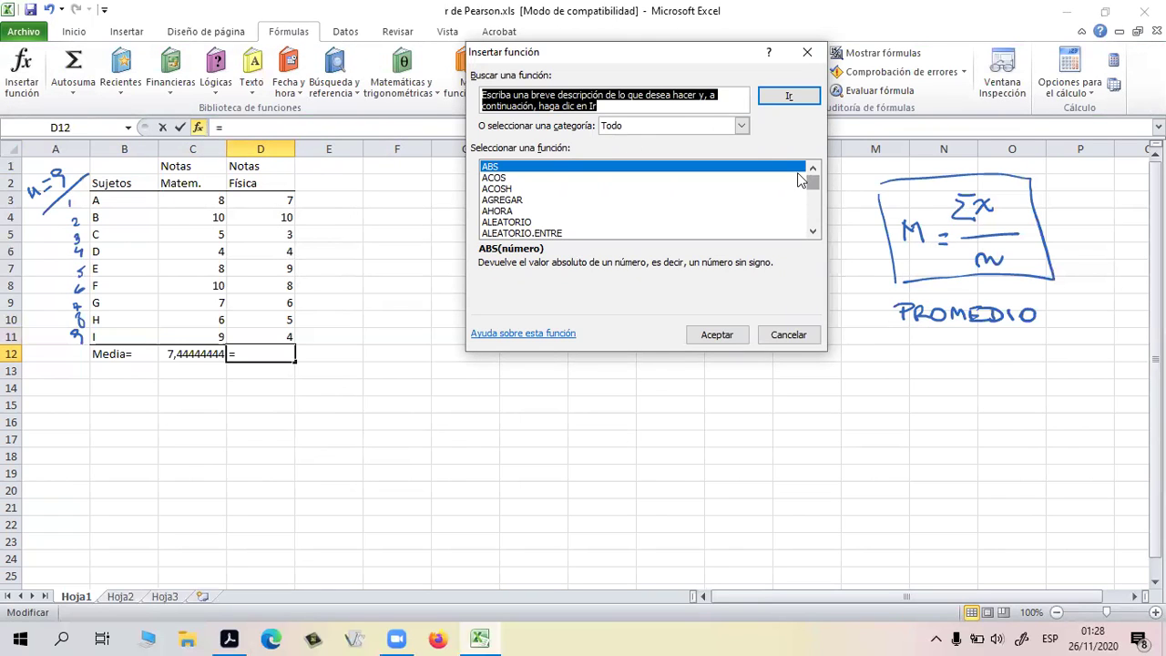
pyautogui.click(742, 126)
pyautogui.click(679, 151)
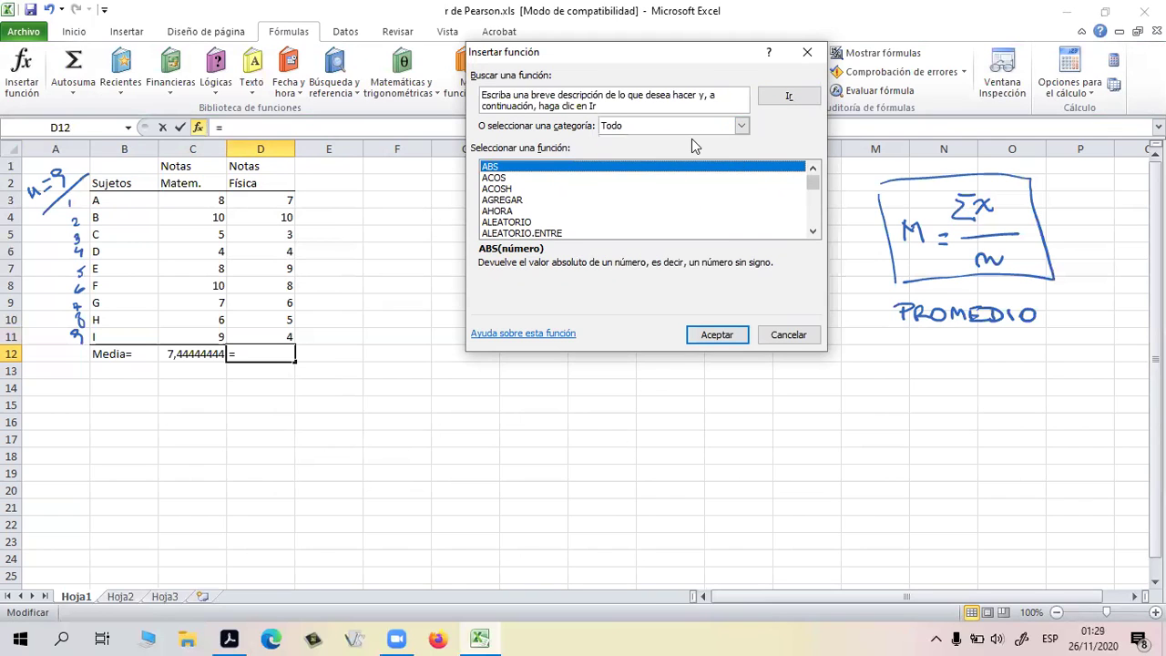
pyautogui.moveTo(620, 108); pyautogui.dragTo(469, 88)
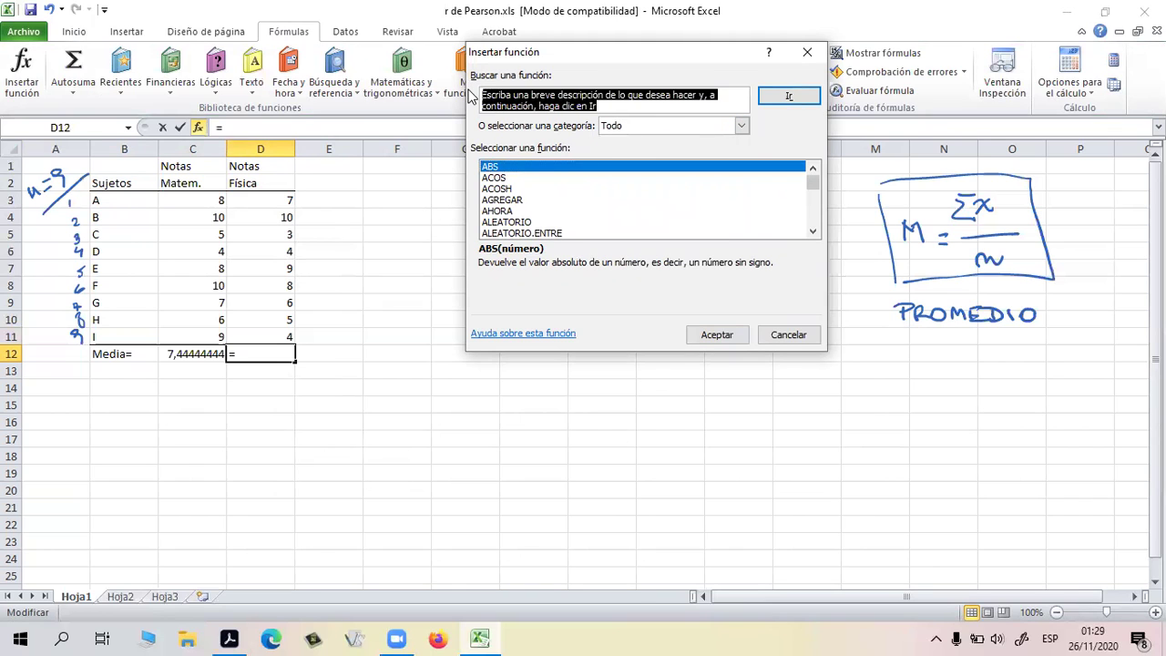
pyautogui.write('pr')
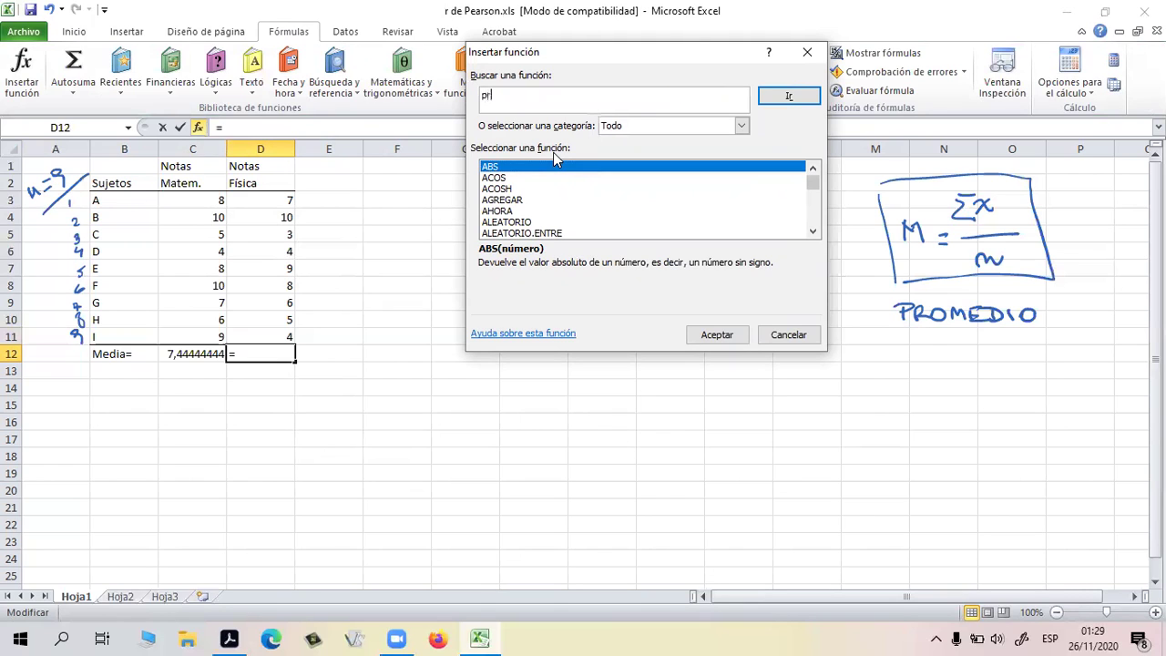
pyautogui.write('omedio')
pyautogui.click(779, 97)
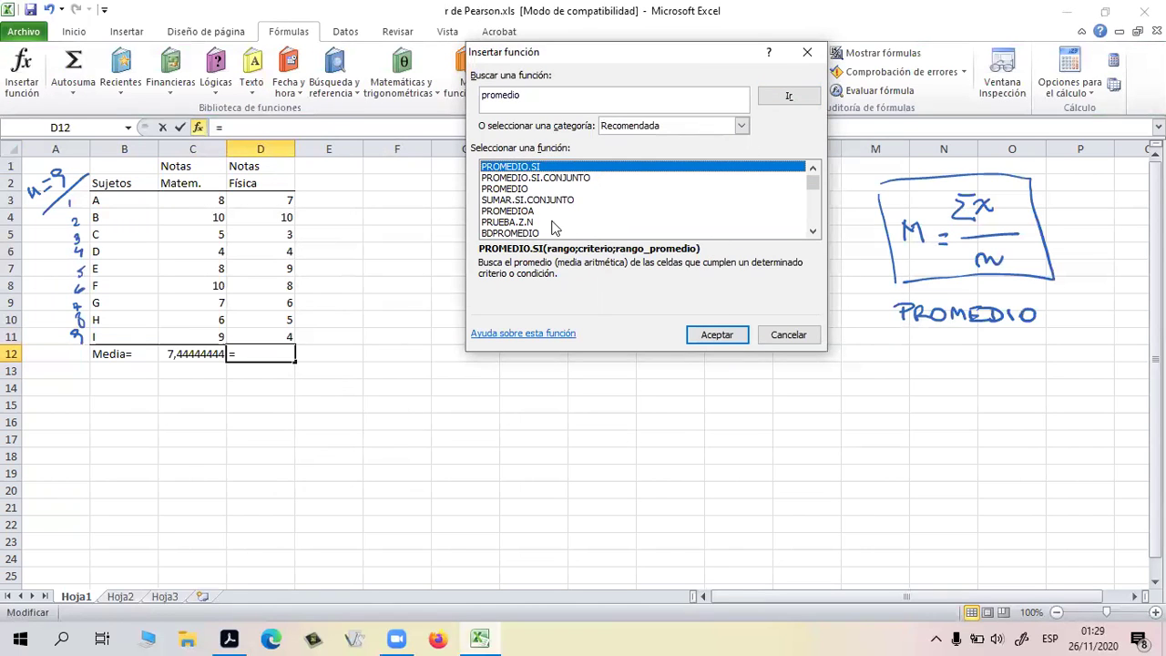
pyautogui.doubleClick(515, 190)
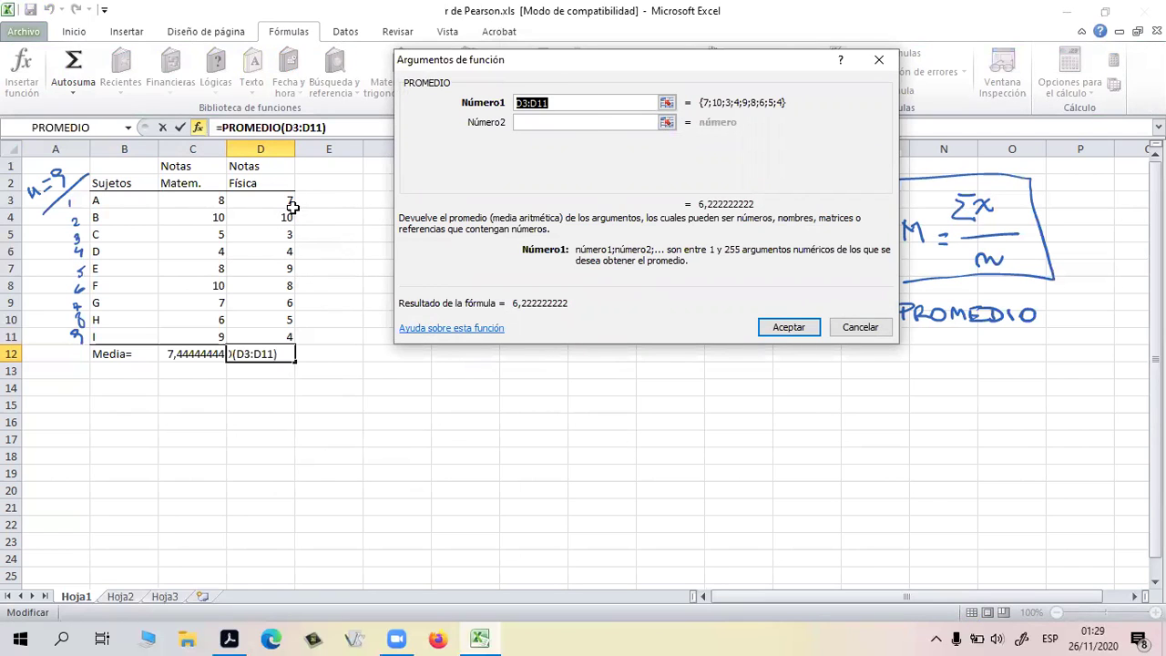
# Set the PROMEDIO argument in D12 to the Física grades D3:D11 and accept it
pyautogui.moveTo(280, 197); pyautogui.dragTo(285, 337)
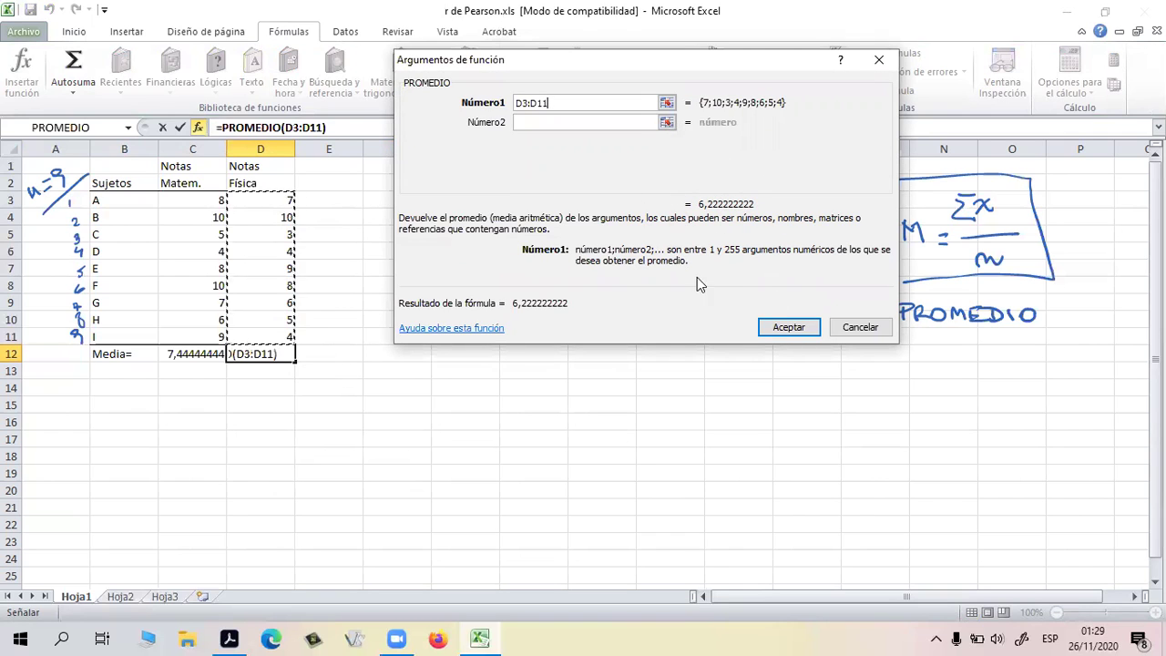
pyautogui.click(789, 327)
pyautogui.click(474, 425)
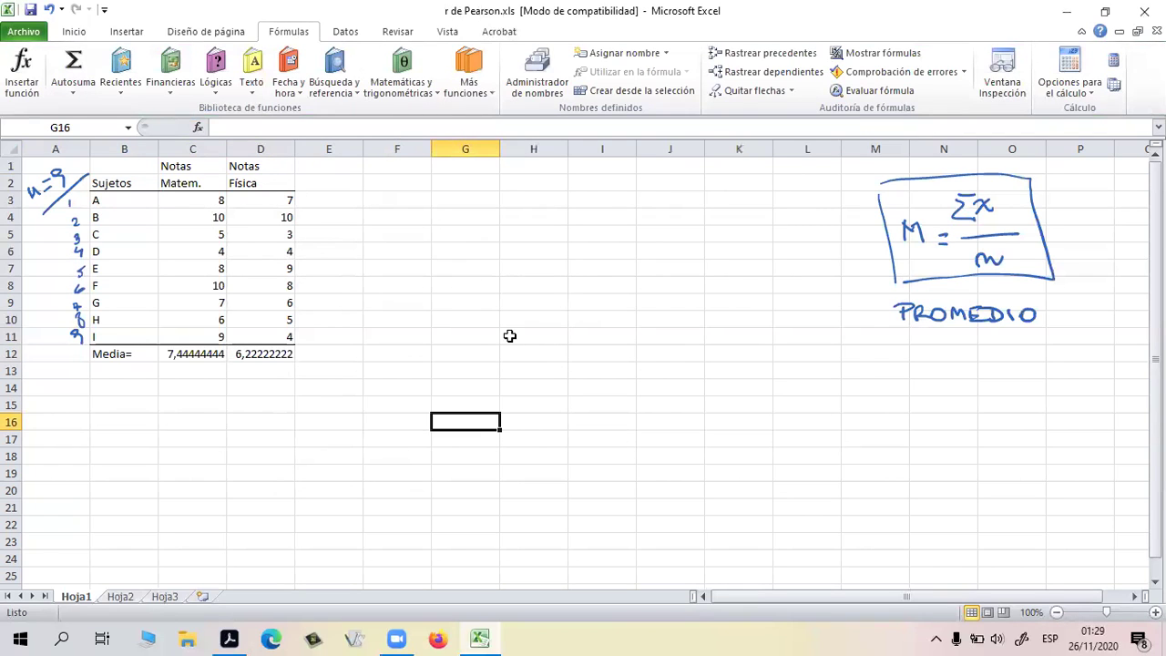
# Format the means in C12:D12 to show two decimal places
pyautogui.moveTo(184, 354); pyautogui.dragTo(246, 354)
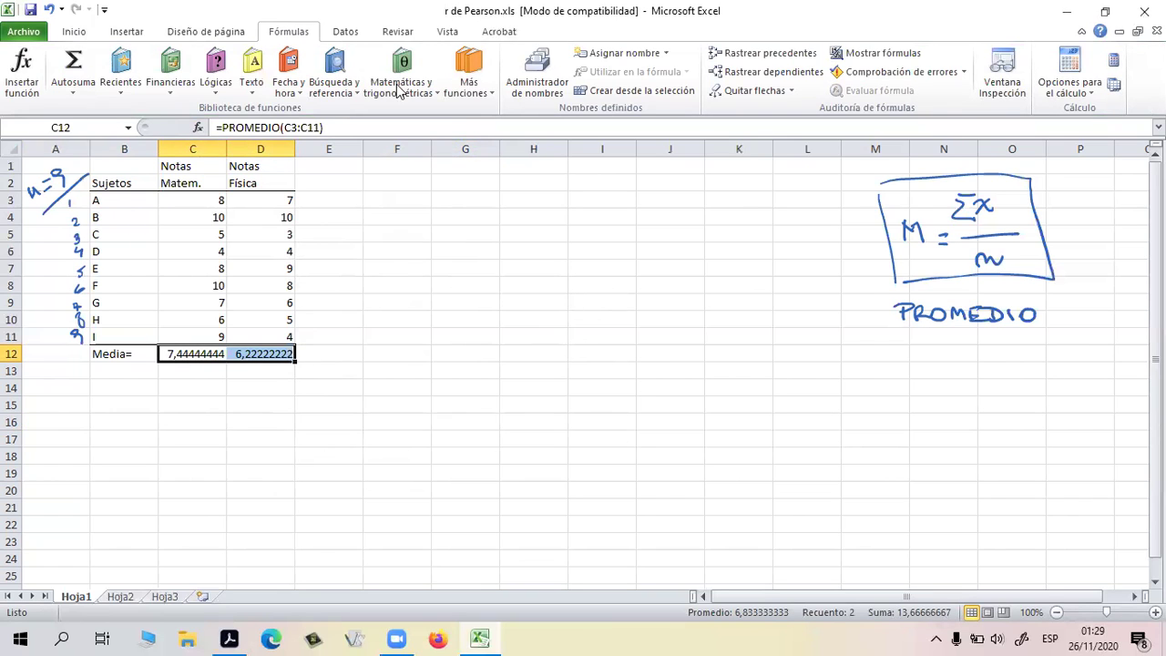
pyautogui.click(77, 32)
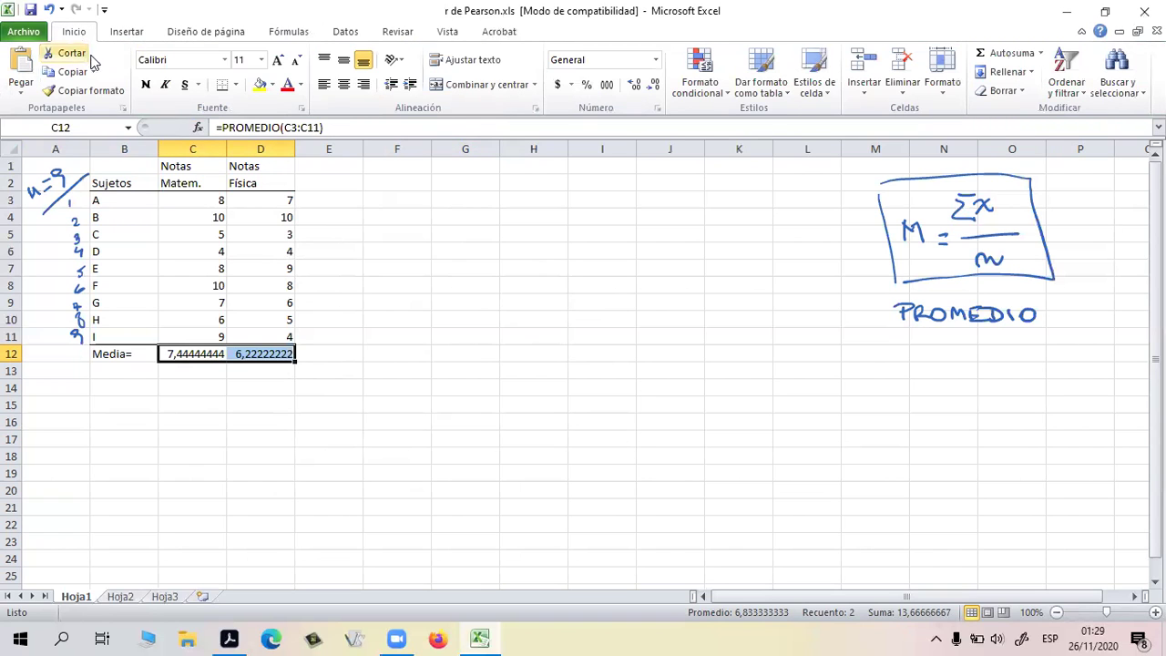
pyautogui.click(653, 87)
pyautogui.click(653, 87)
pyautogui.click(652, 87)
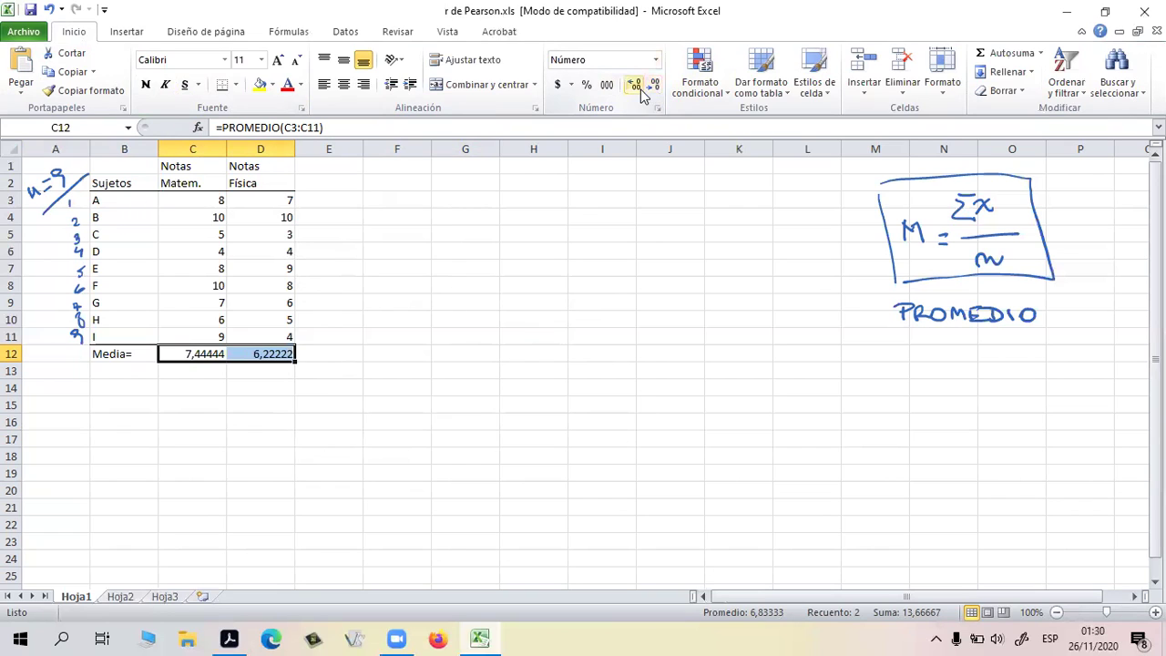
pyautogui.click(634, 85)
pyautogui.click(635, 85)
pyautogui.click(635, 86)
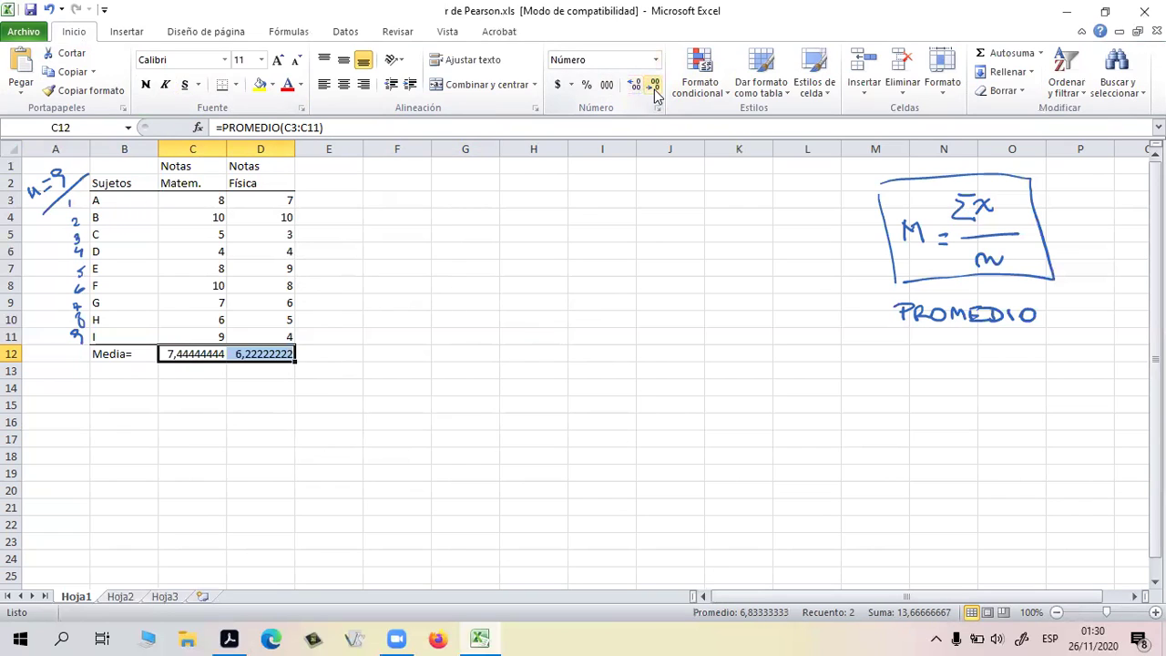
pyautogui.click(653, 91)
pyautogui.click(653, 92)
pyautogui.click(653, 91)
pyautogui.click(653, 91)
pyautogui.click(653, 91)
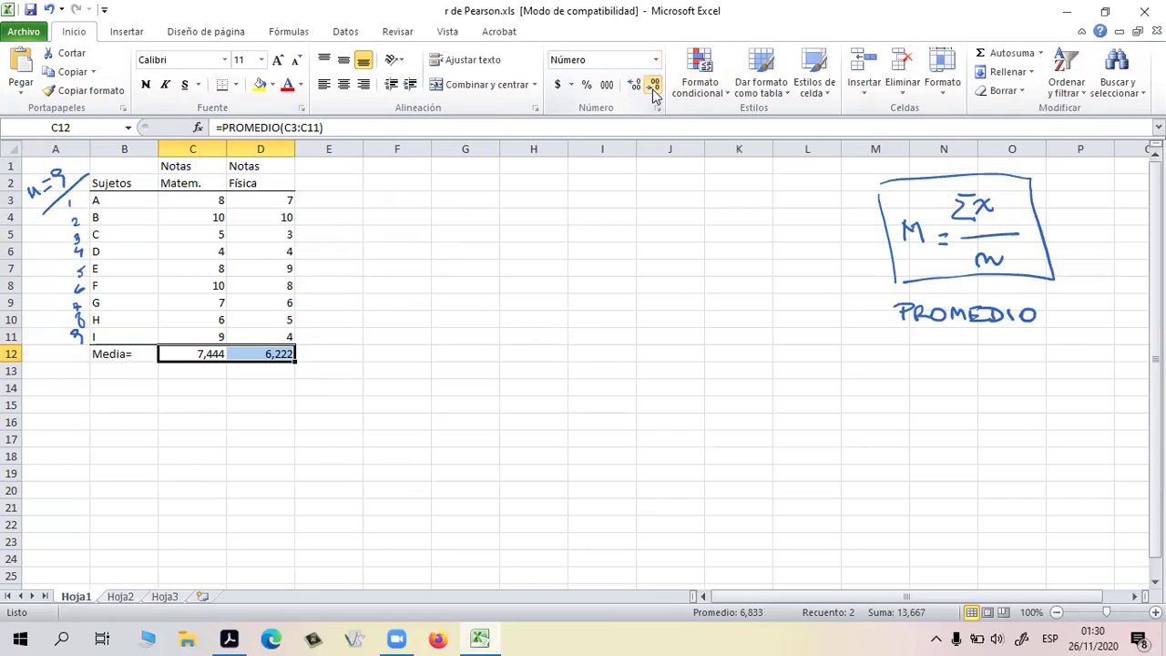
pyautogui.click(634, 88)
pyautogui.click(652, 89)
pyautogui.click(653, 89)
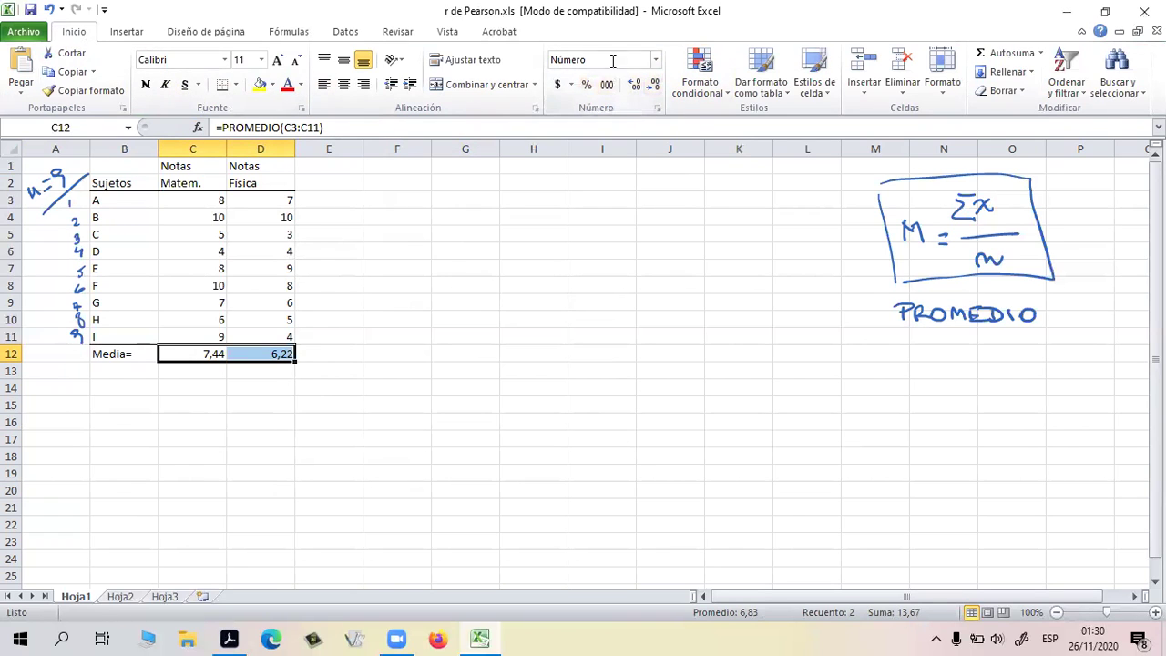
pyautogui.click(577, 316)
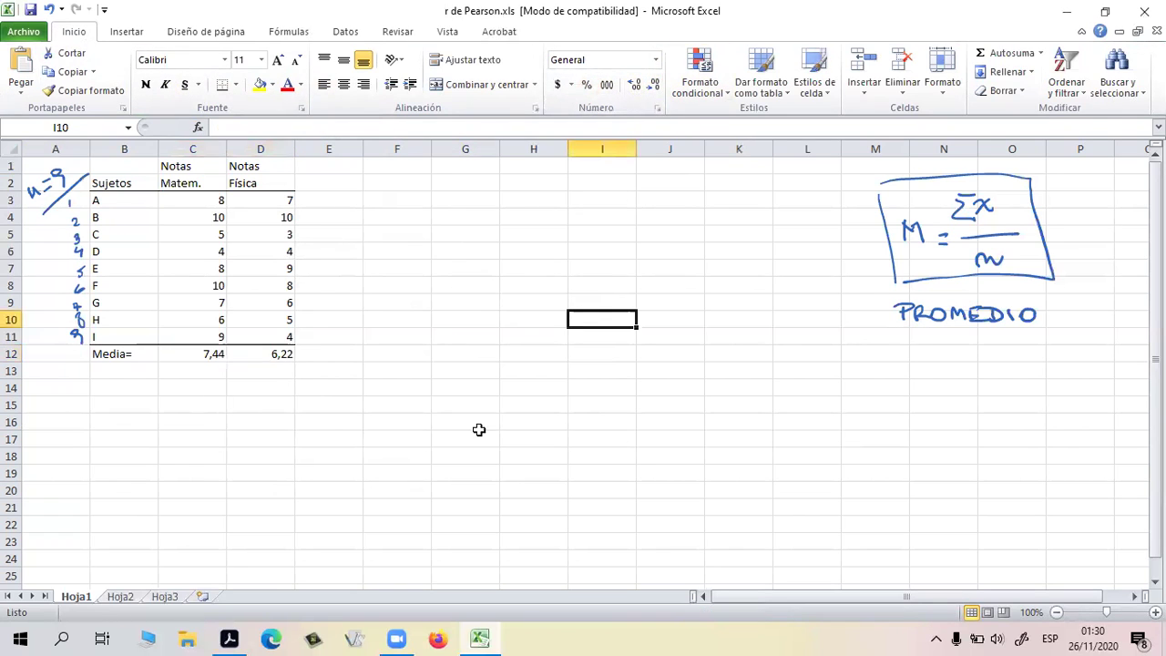
# Save the workbook with the formatted means
pyautogui.click(348, 424)
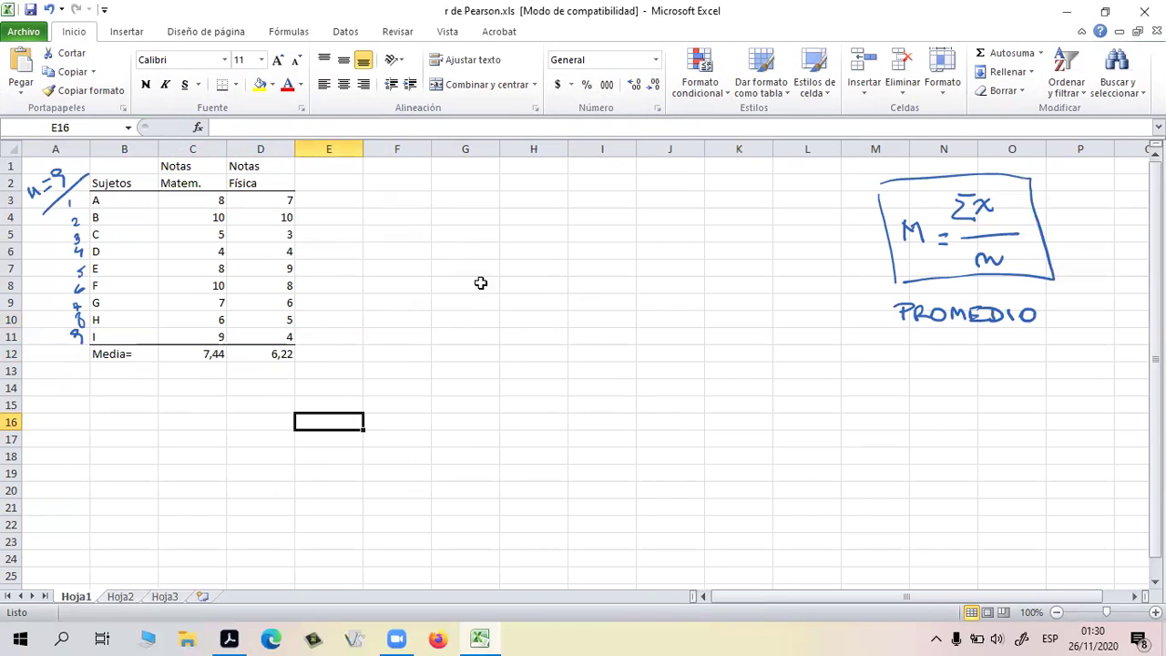
pyautogui.click(31, 11)
pyautogui.click(687, 356)
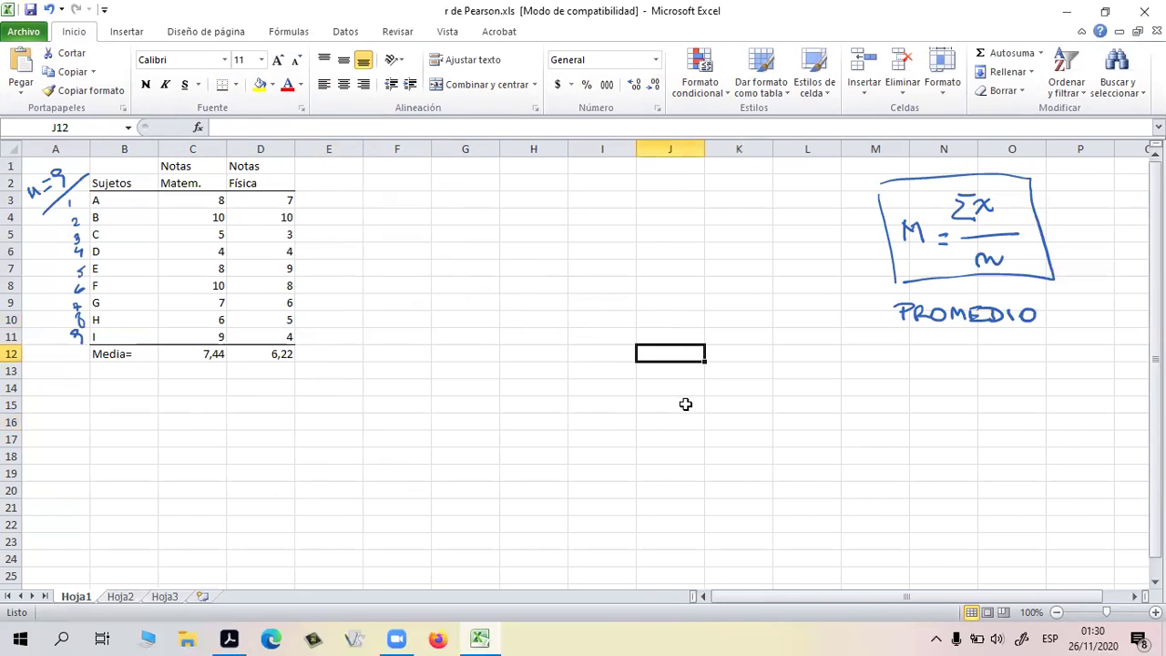
# Review the Matem. and Física grades of subjects A to I together with their Media row
pyautogui.moveTo(136, 201); pyautogui.dragTo(262, 337)
pyautogui.click(499, 407)
pyautogui.moveTo(499, 406); pyautogui.dragTo(492, 406)
pyautogui.moveTo(127, 357); pyautogui.dragTo(260, 361)
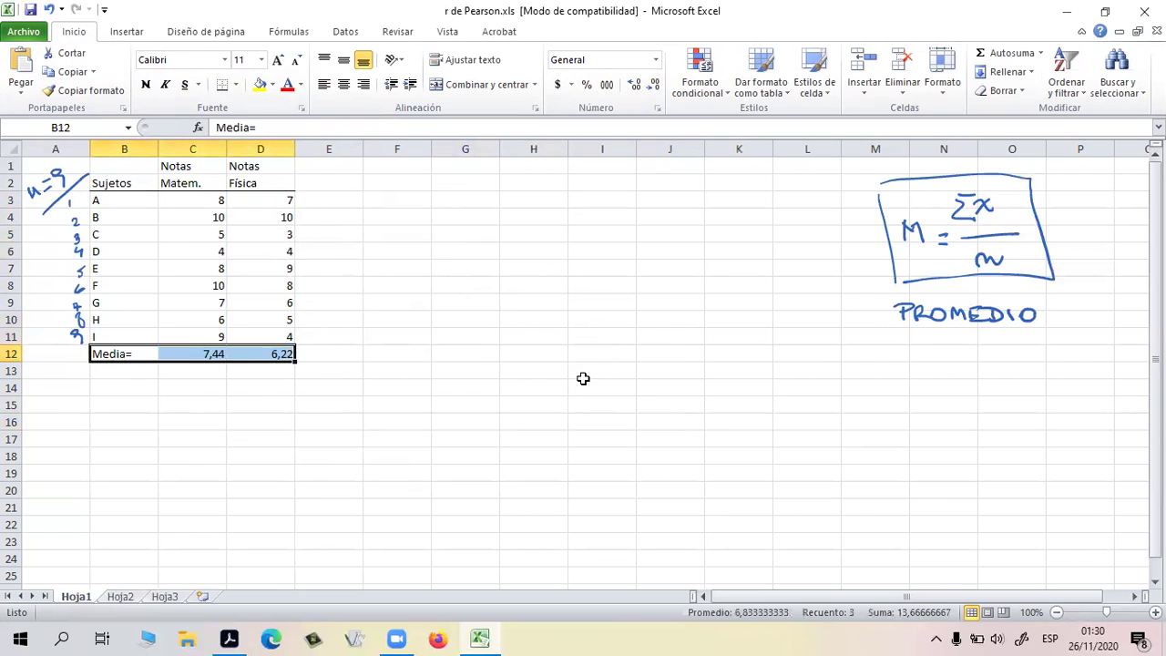
pyautogui.click(583, 383)
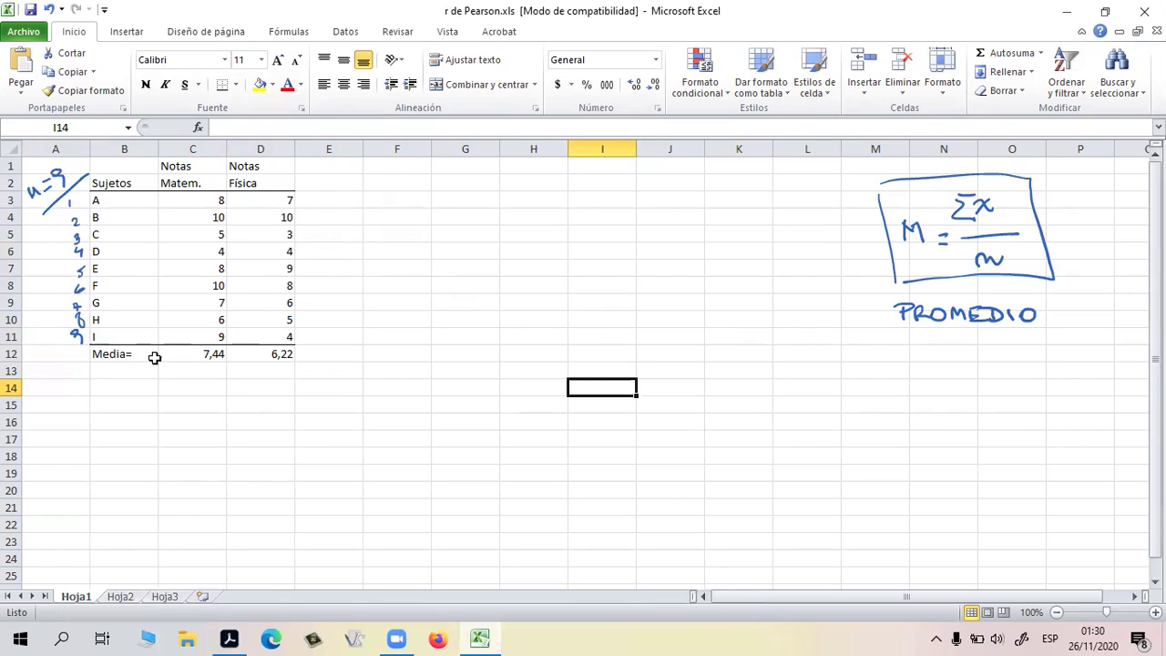
pyautogui.moveTo(170, 355); pyautogui.dragTo(277, 356)
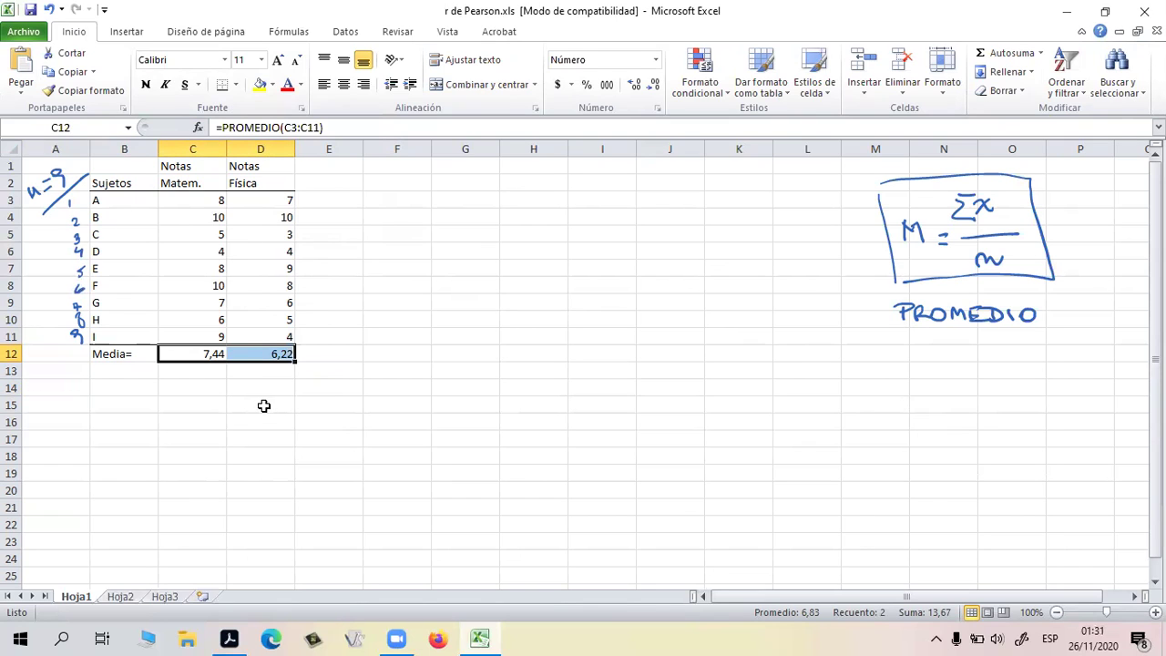
pyautogui.click(390, 407)
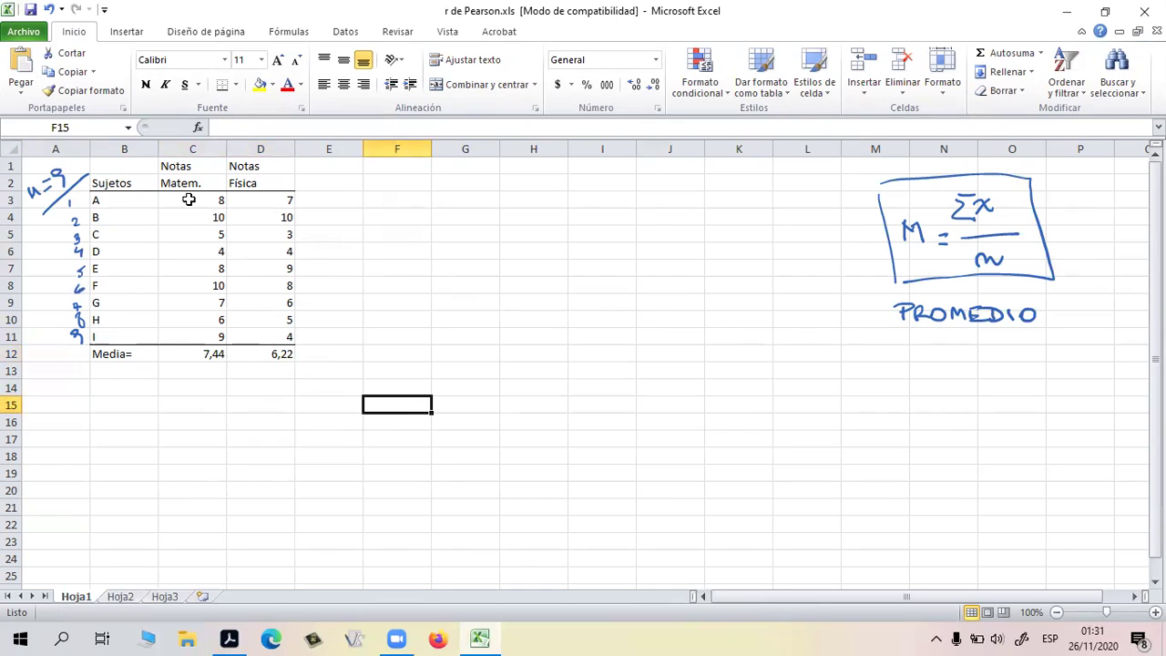
pyautogui.moveTo(175, 196); pyautogui.dragTo(259, 198)
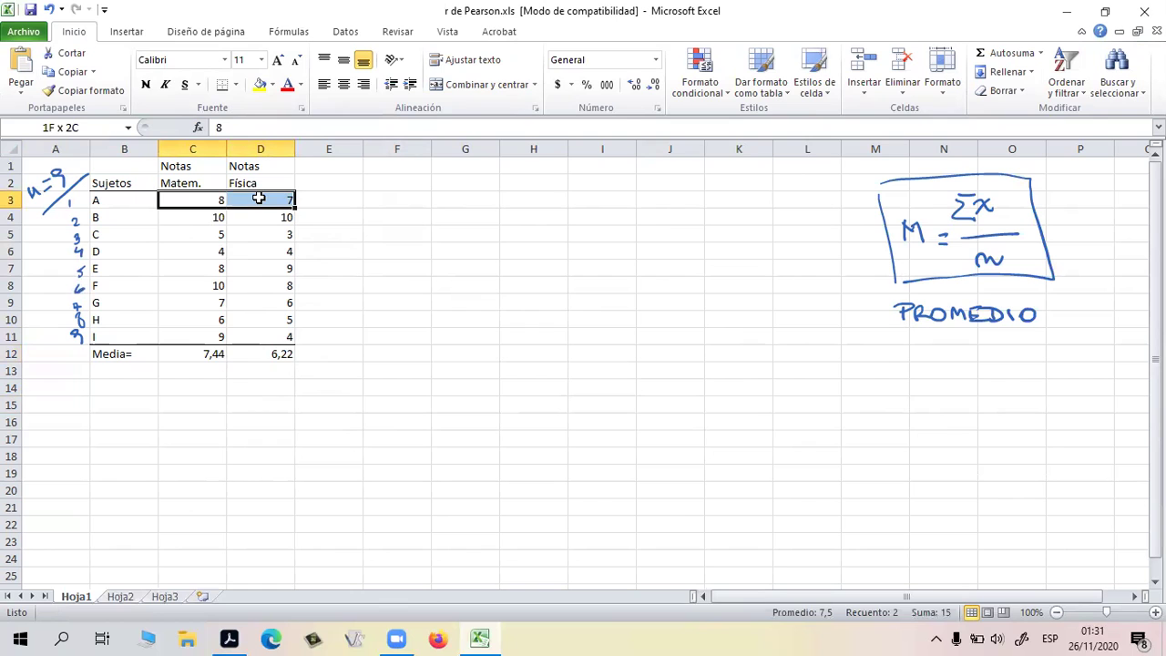
pyautogui.moveTo(259, 198); pyautogui.dragTo(258, 353)
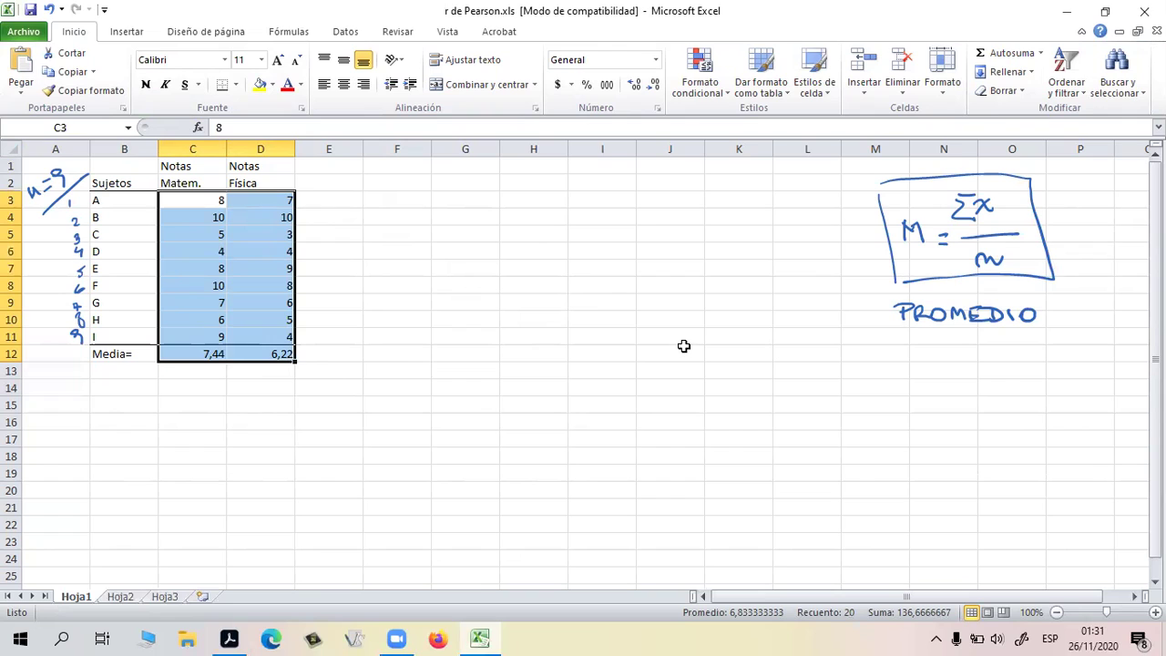
pyautogui.click(134, 339)
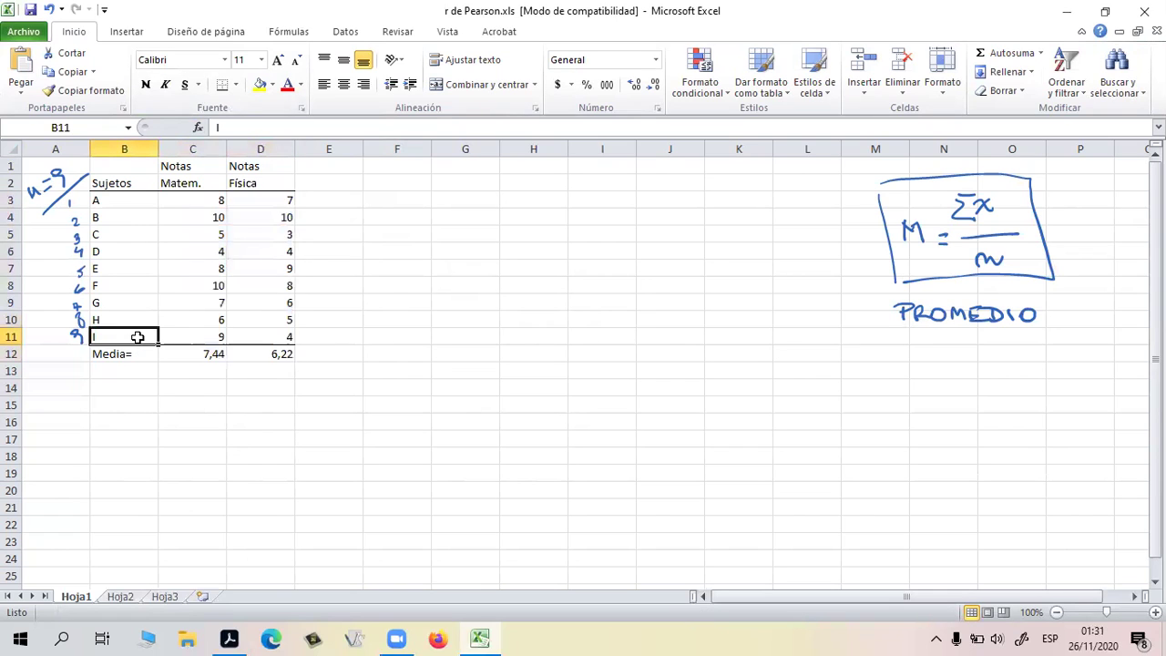
pyautogui.click(113, 355)
pyautogui.click(590, 374)
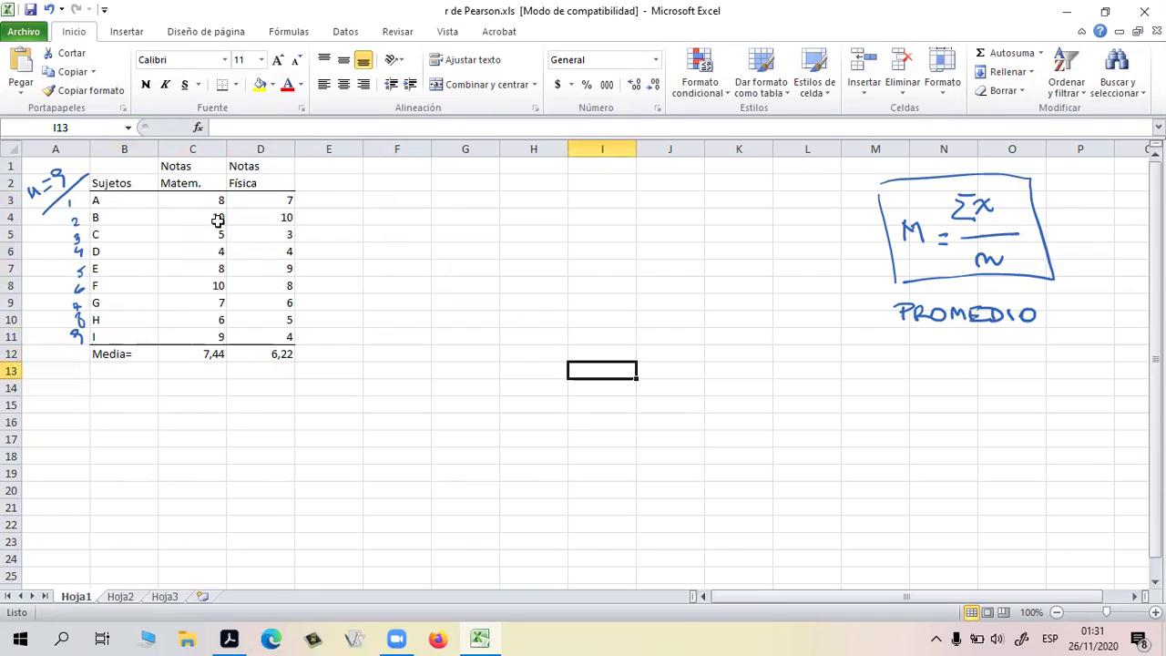
# Insert a markers-only scatter chart from C3:D12 and place it beside the upper part of the grades table
pyautogui.moveTo(185, 199); pyautogui.dragTo(271, 356)
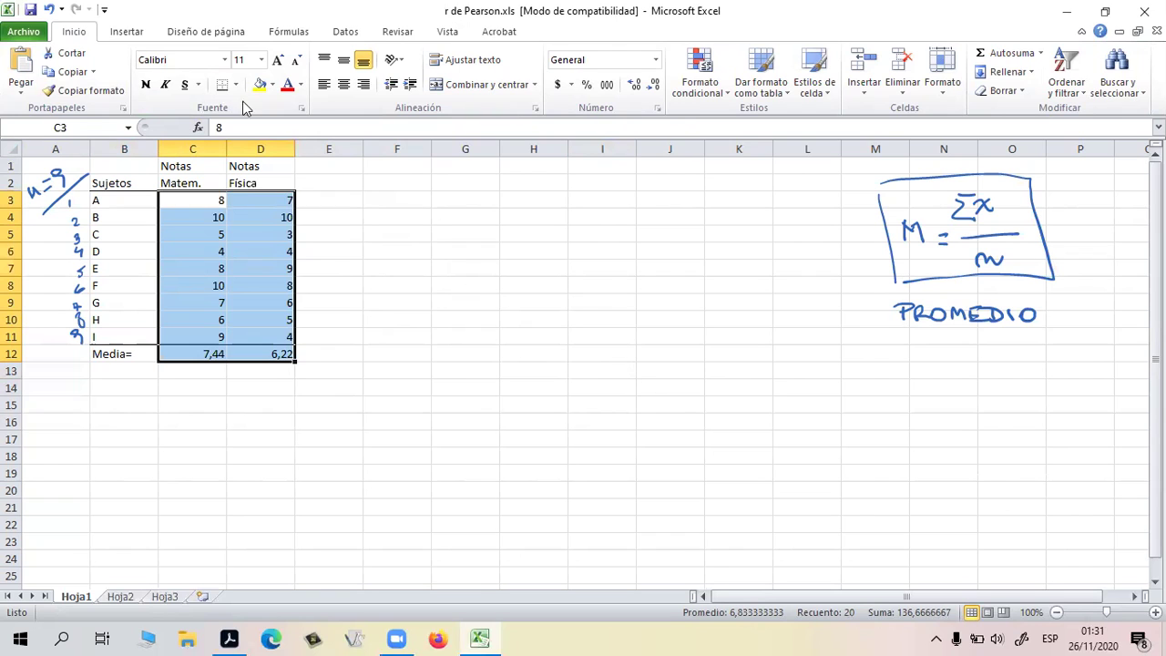
pyautogui.click(126, 32)
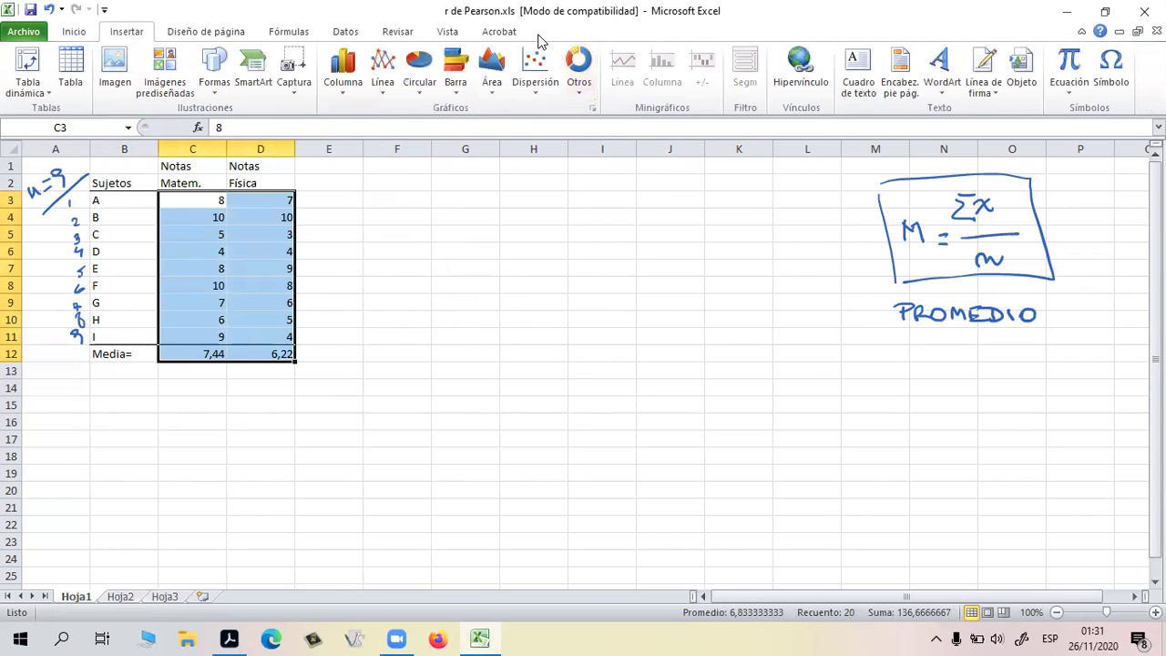
pyautogui.click(541, 94)
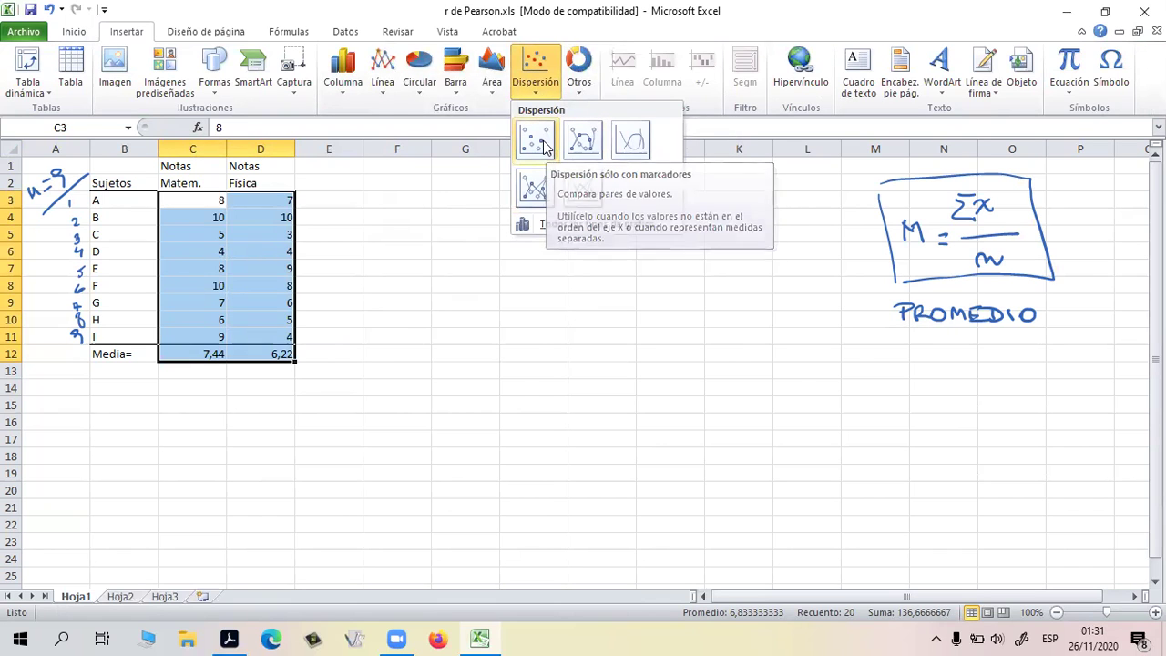
pyautogui.click(545, 150)
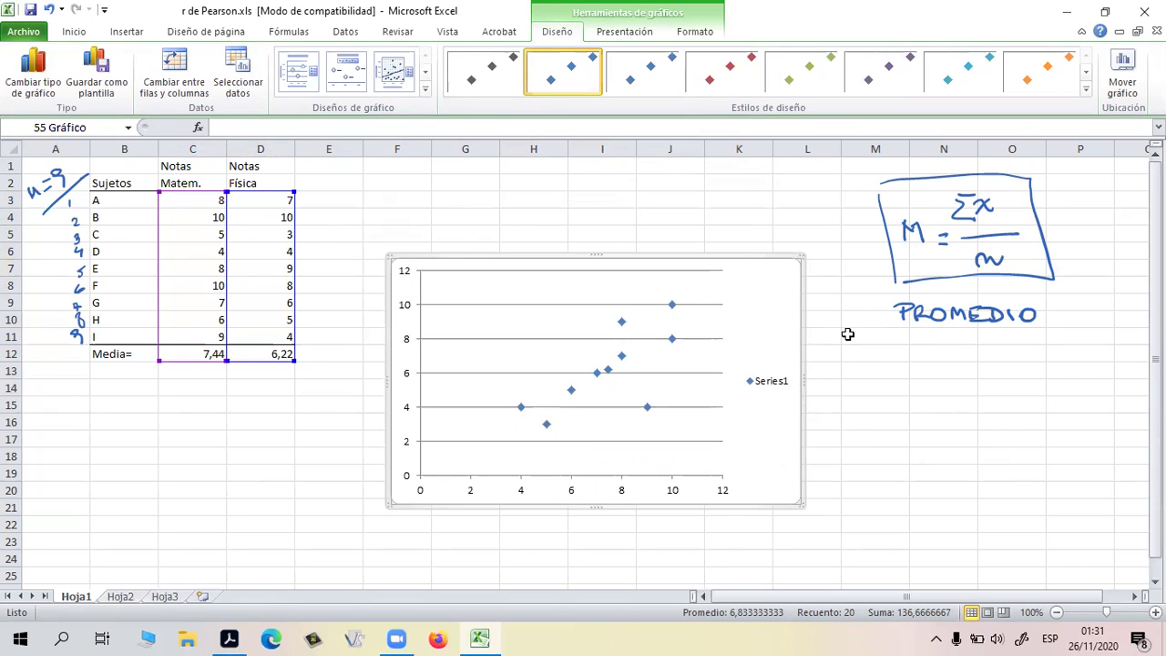
pyautogui.moveTo(740, 259); pyautogui.dragTo(724, 187)
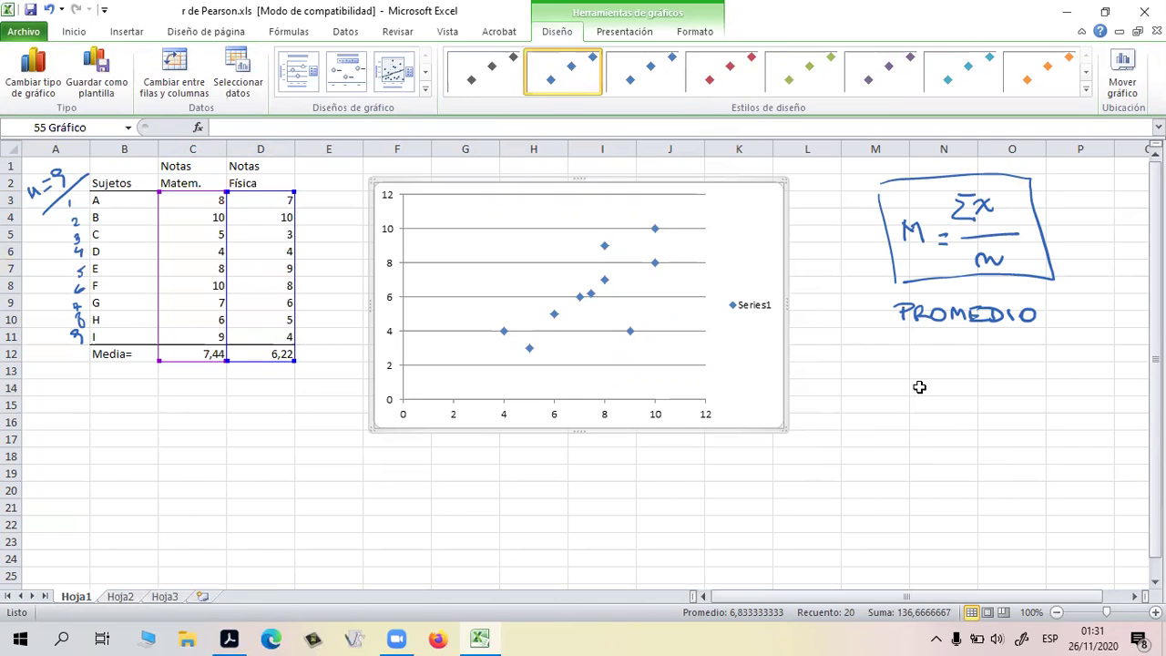
pyautogui.click(758, 309)
pyautogui.click(880, 383)
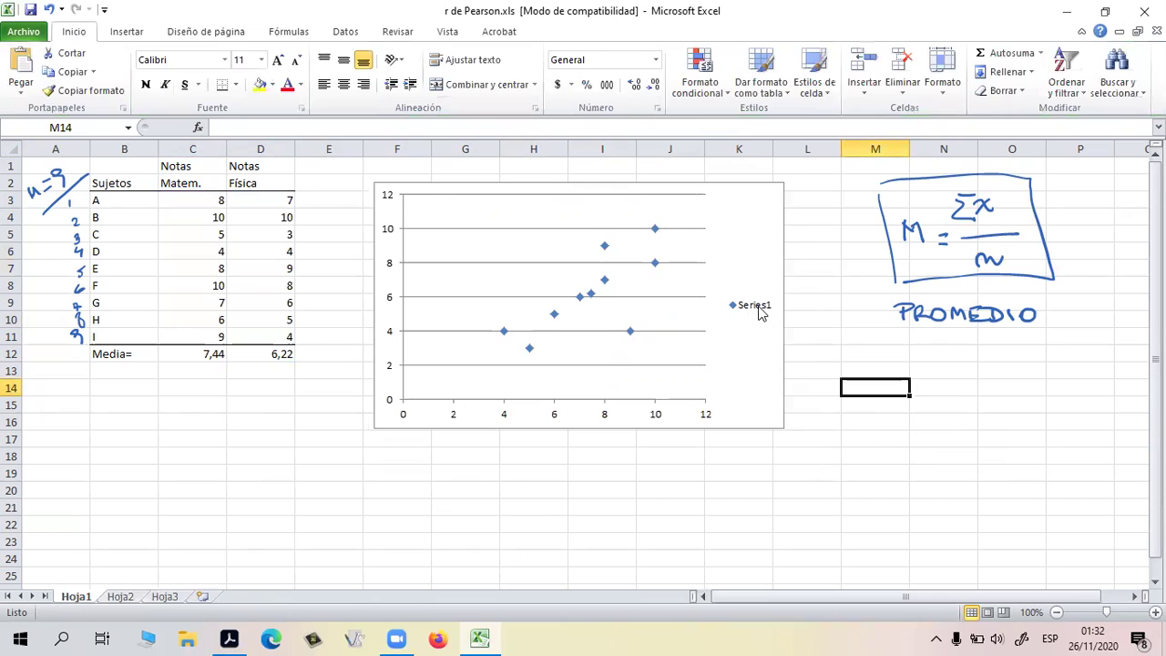
pyautogui.click(758, 308)
pyautogui.click(906, 399)
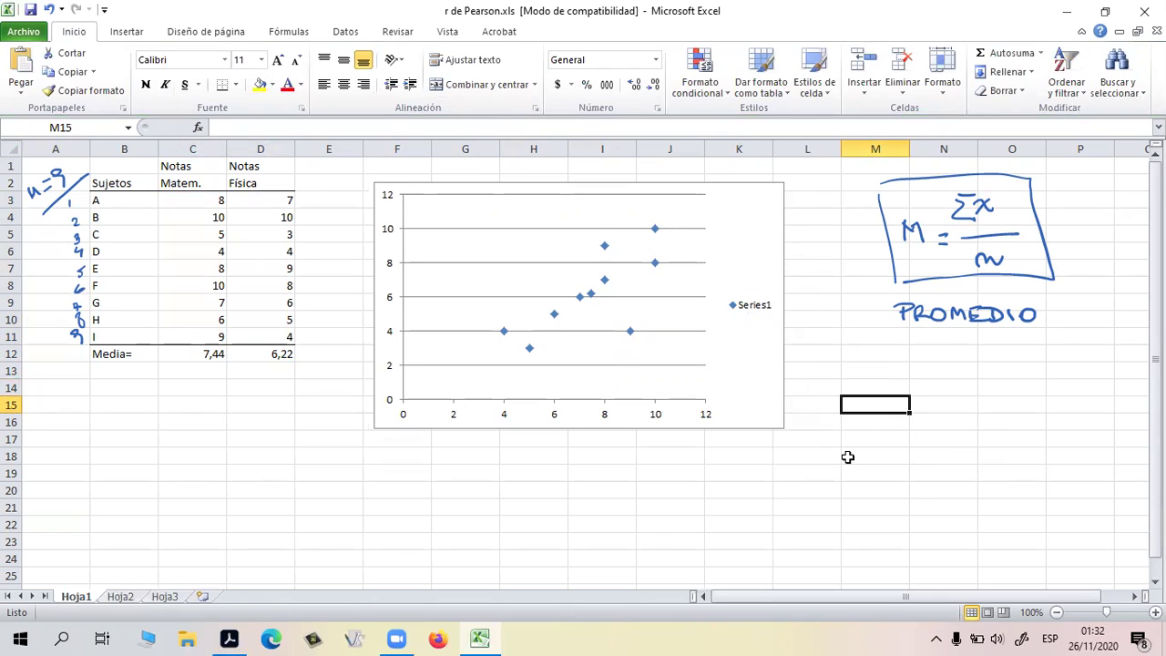
pyautogui.click(767, 381)
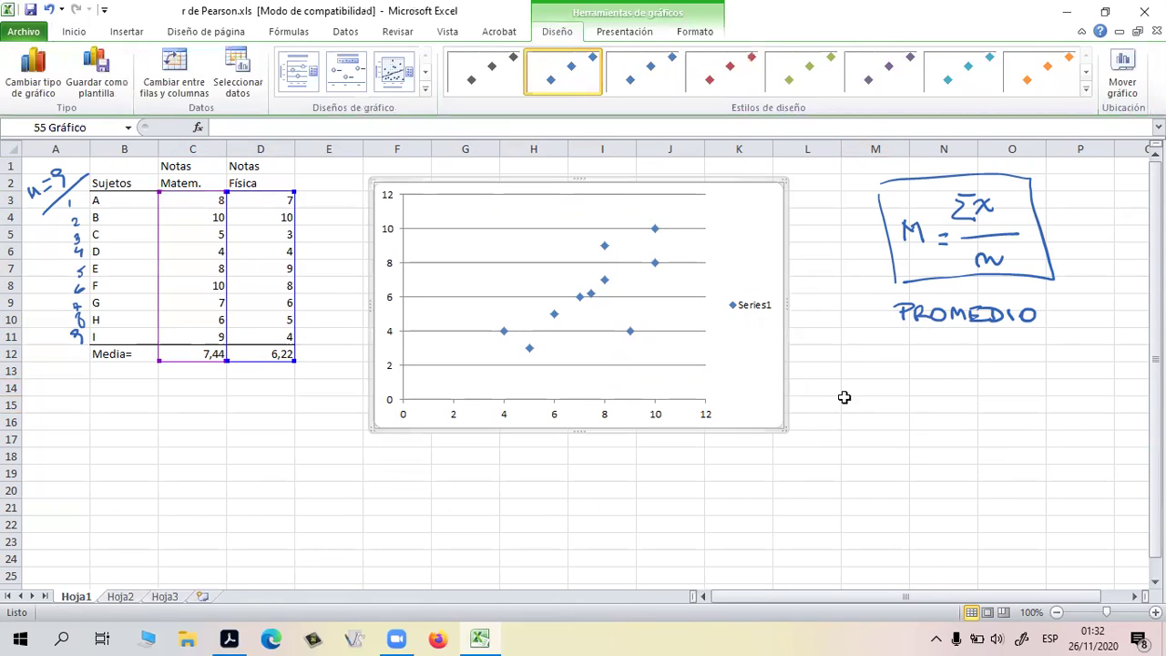
pyautogui.click(923, 451)
pyautogui.click(746, 364)
pyautogui.click(1008, 448)
pyautogui.click(749, 268)
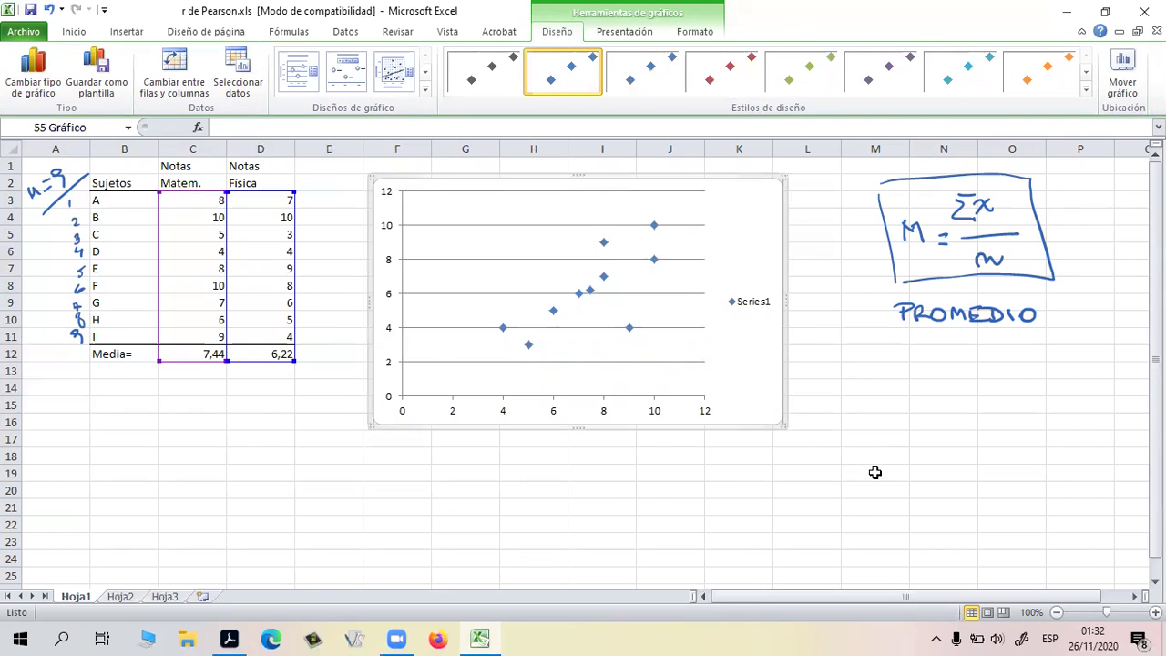
pyautogui.click(948, 392)
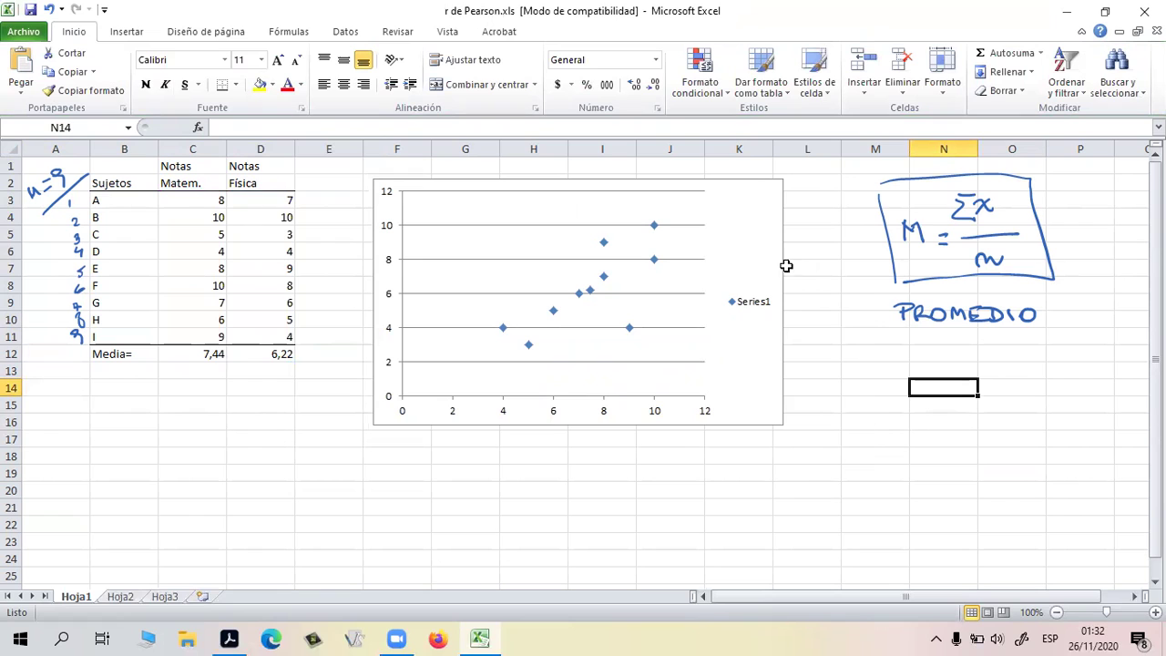
# Delete the Series1 legend from the scatter chart
pyautogui.click(735, 247)
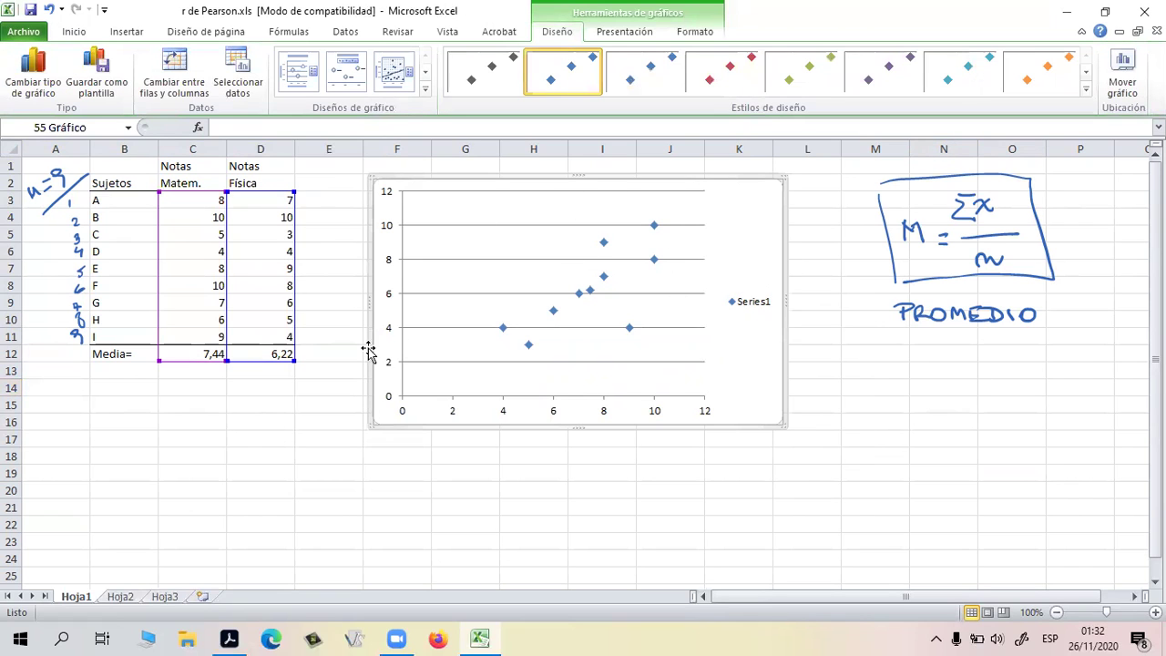
pyautogui.click(736, 302)
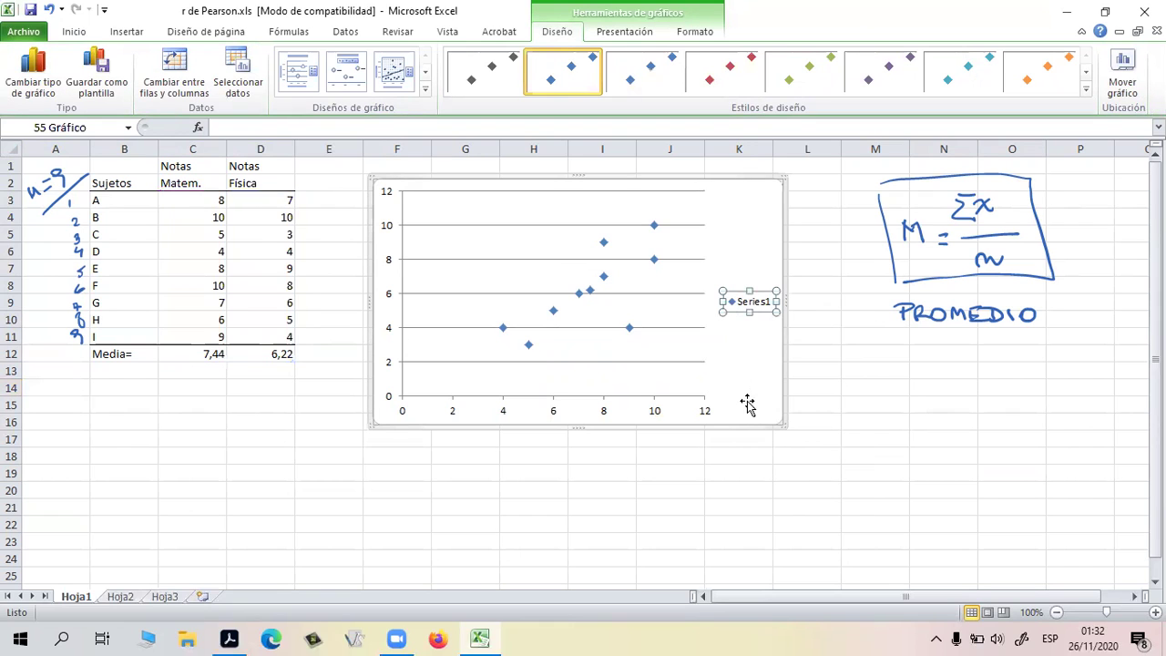
pyautogui.press('Delete')
pyautogui.click(875, 407)
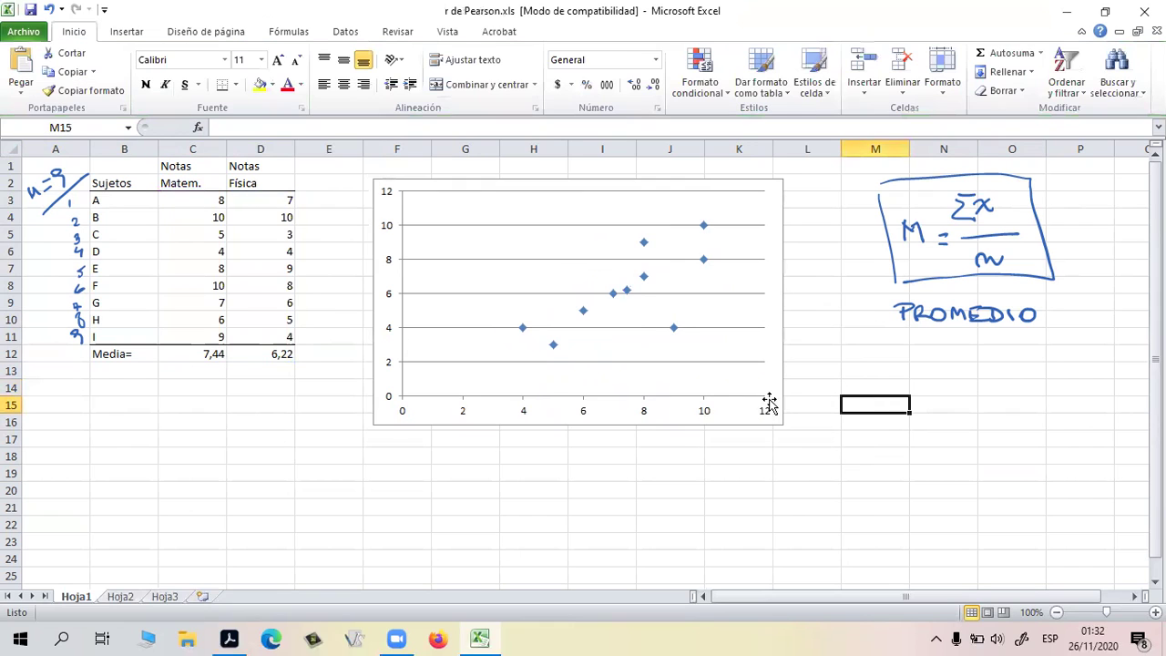
pyautogui.click(769, 278)
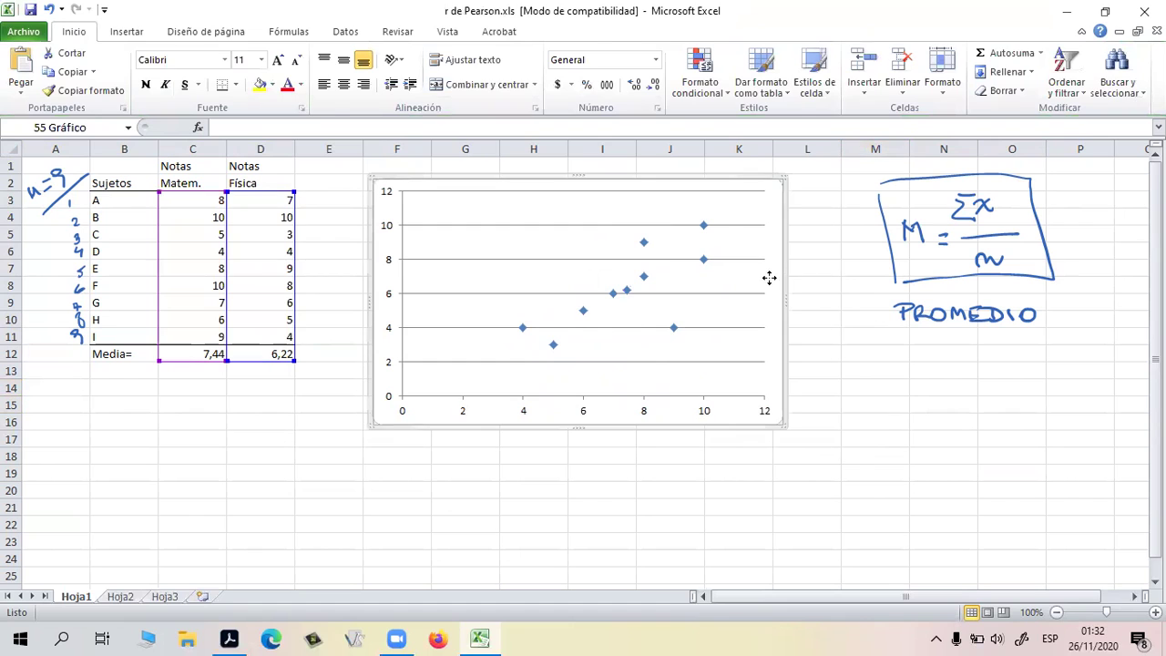
pyautogui.click(866, 456)
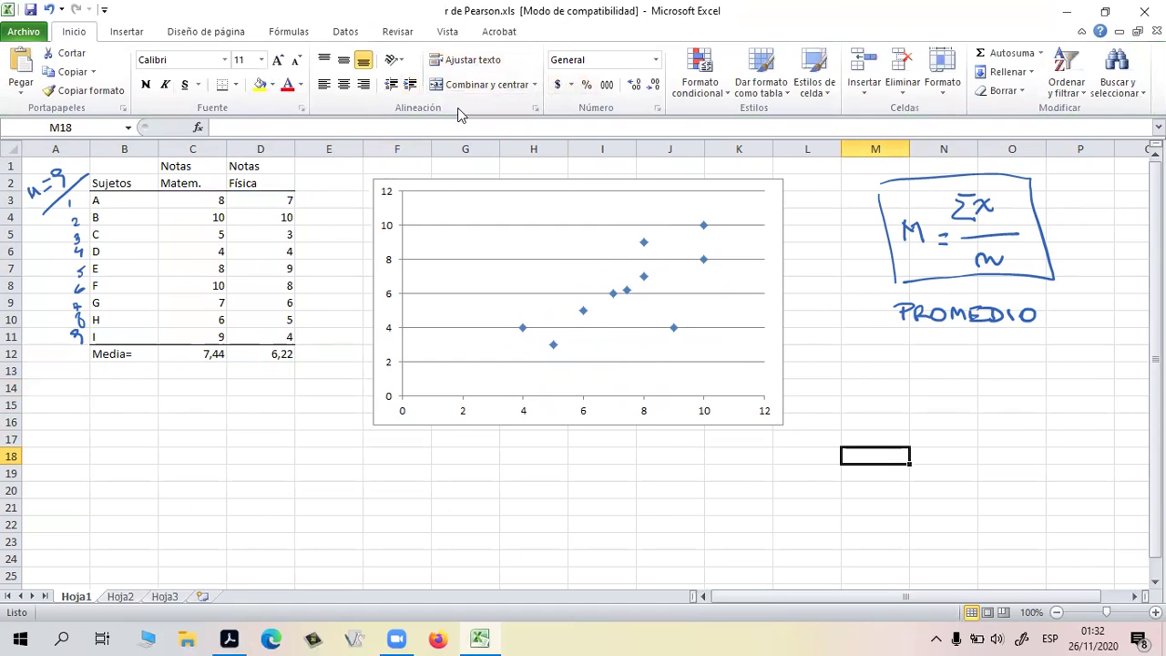
pyautogui.moveTo(1031, 443); pyautogui.dragTo(1028, 421)
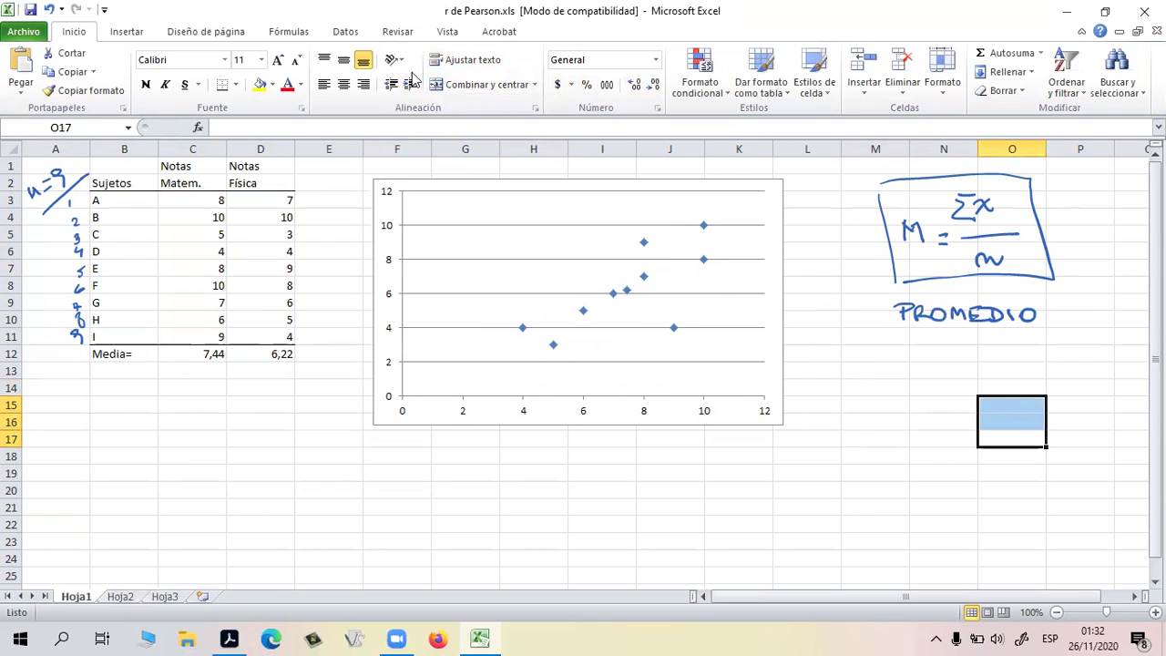
pyautogui.click(739, 202)
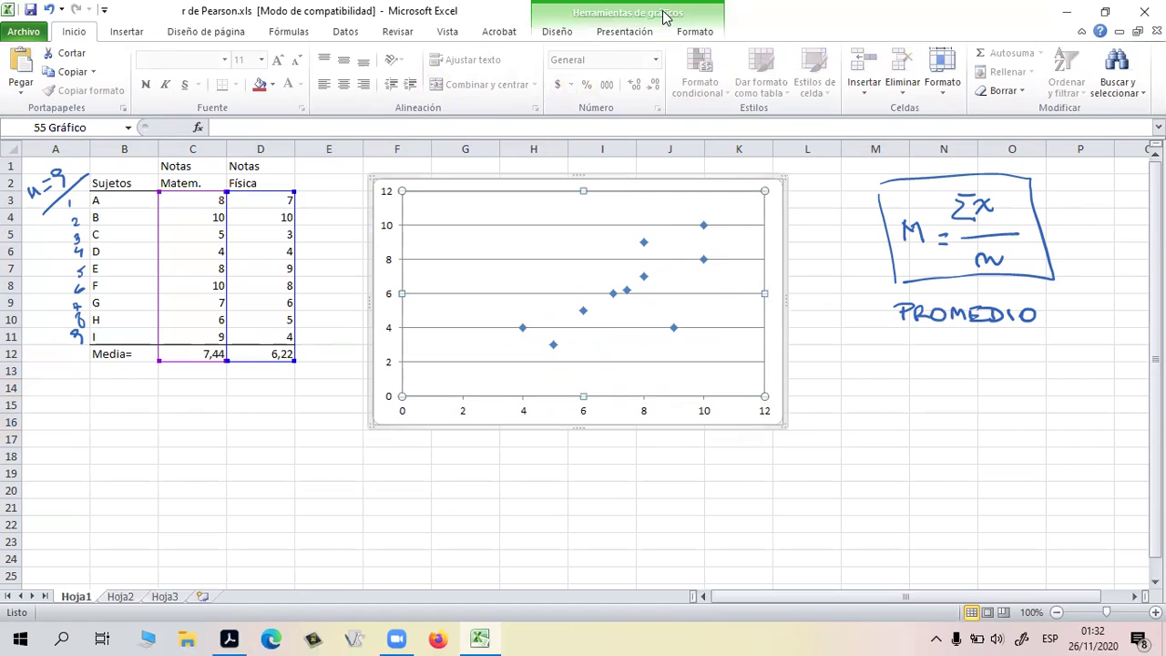
pyautogui.click(700, 34)
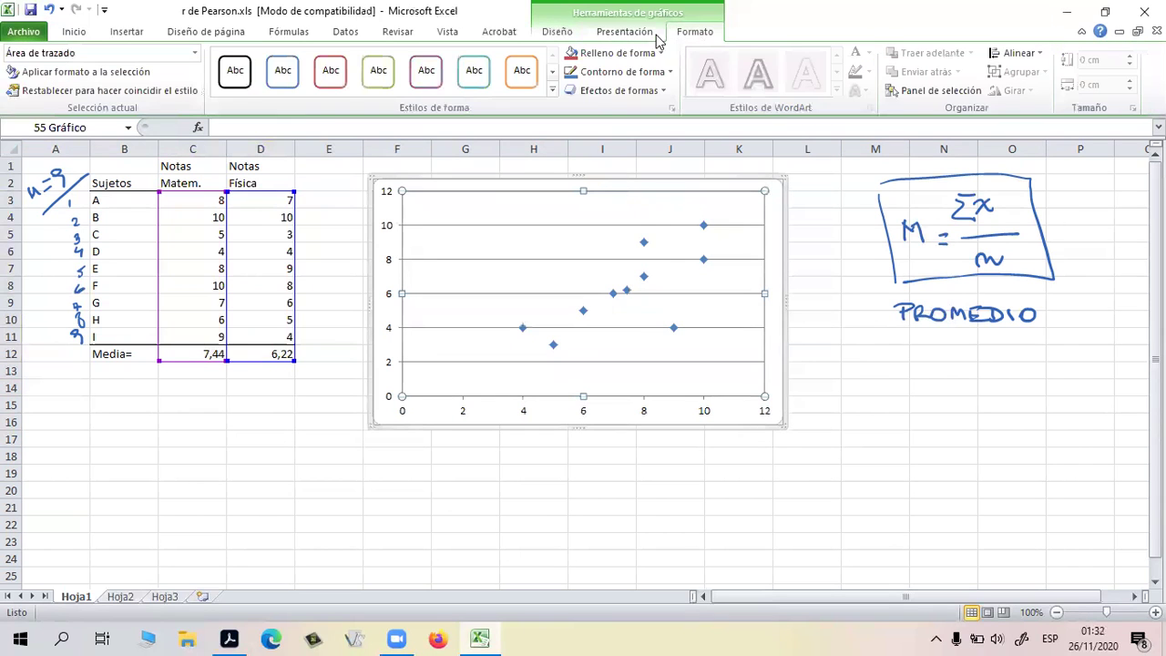
pyautogui.click(606, 32)
pyautogui.click(560, 34)
pyautogui.moveTo(943, 437); pyautogui.dragTo(916, 416)
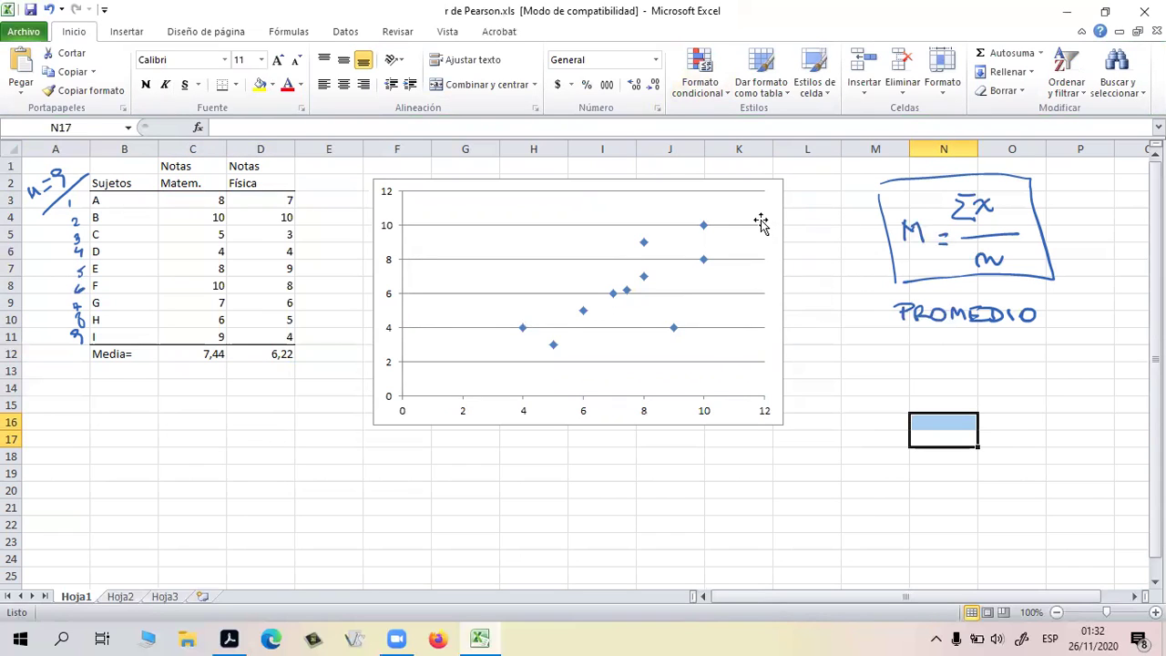
pyautogui.click(761, 225)
pyautogui.click(791, 244)
pyautogui.click(891, 473)
pyautogui.click(731, 360)
pyautogui.moveTo(880, 417); pyautogui.dragTo(870, 407)
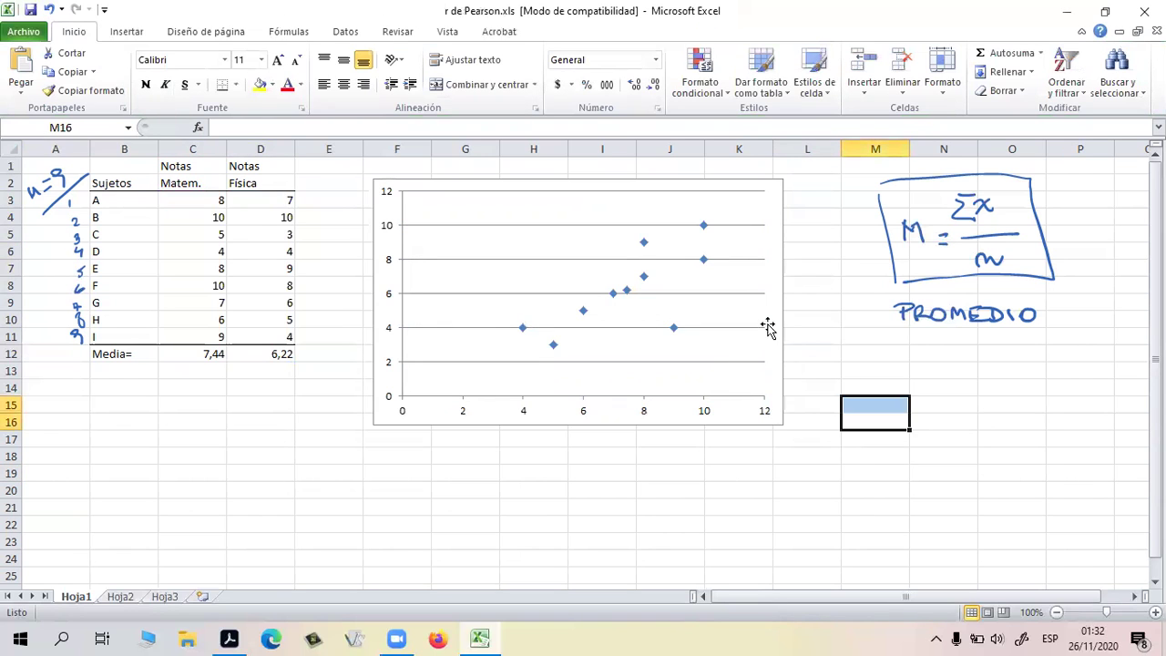
pyautogui.click(779, 276)
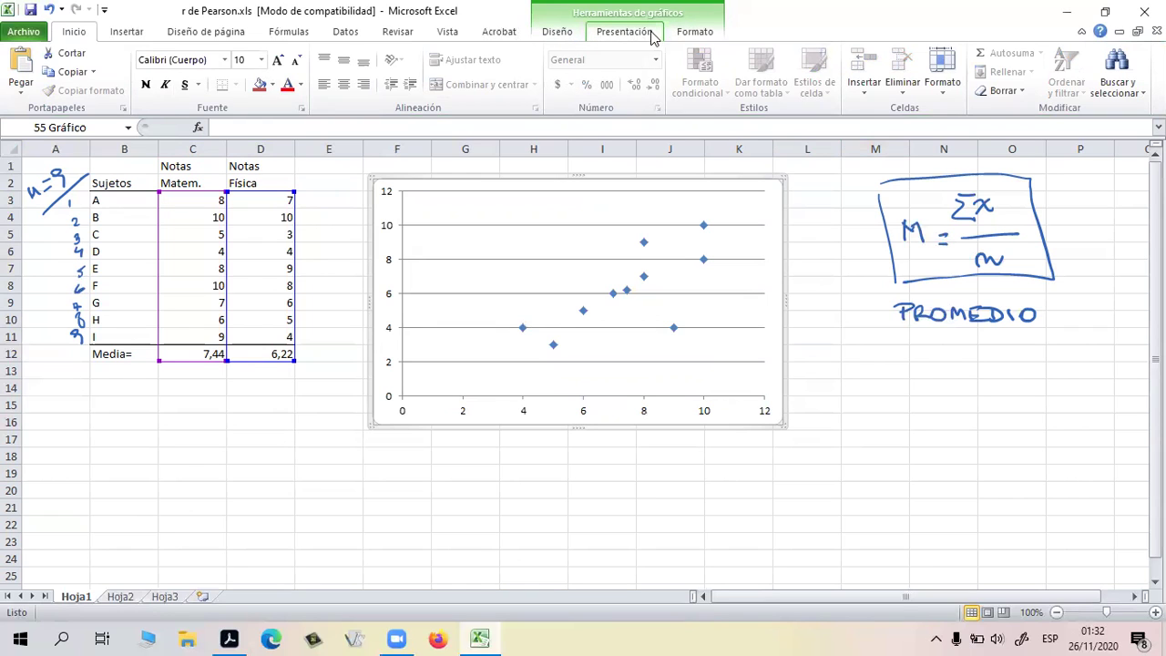
pyautogui.click(854, 417)
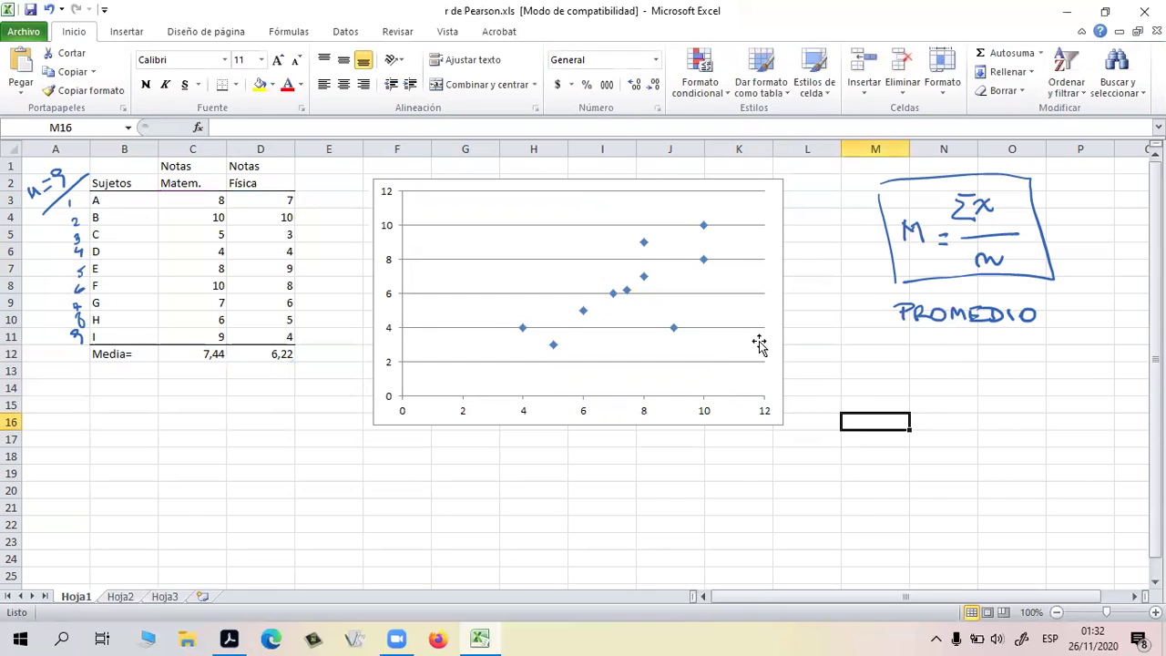
pyautogui.click(754, 337)
pyautogui.click(900, 467)
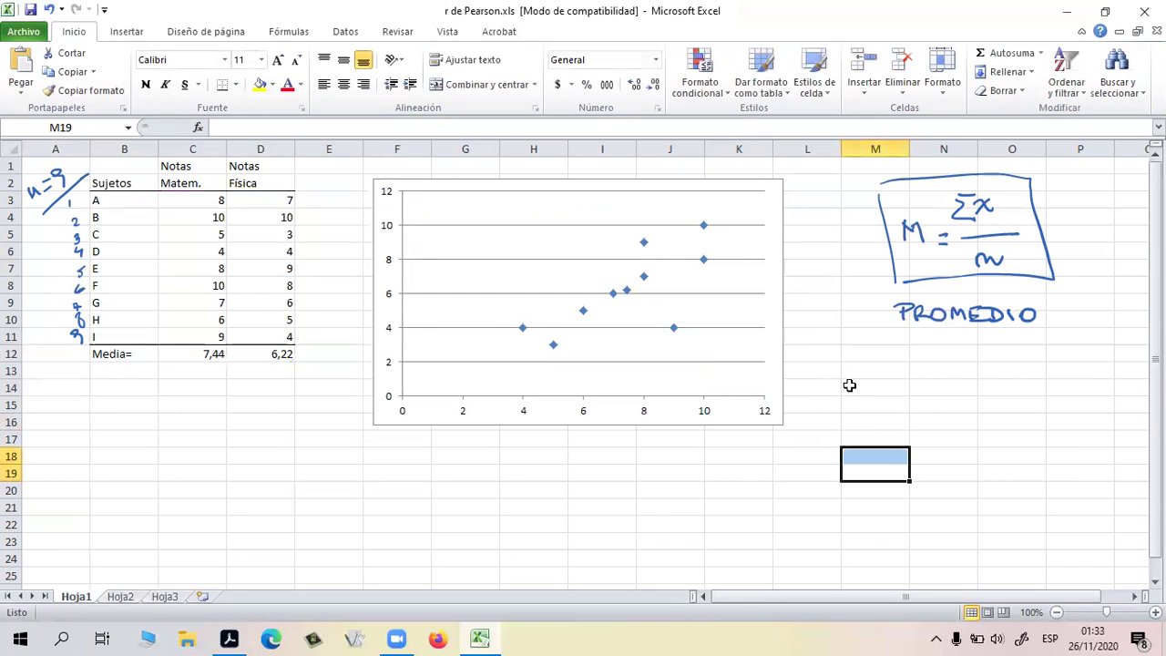
pyautogui.click(770, 278)
pyautogui.click(848, 404)
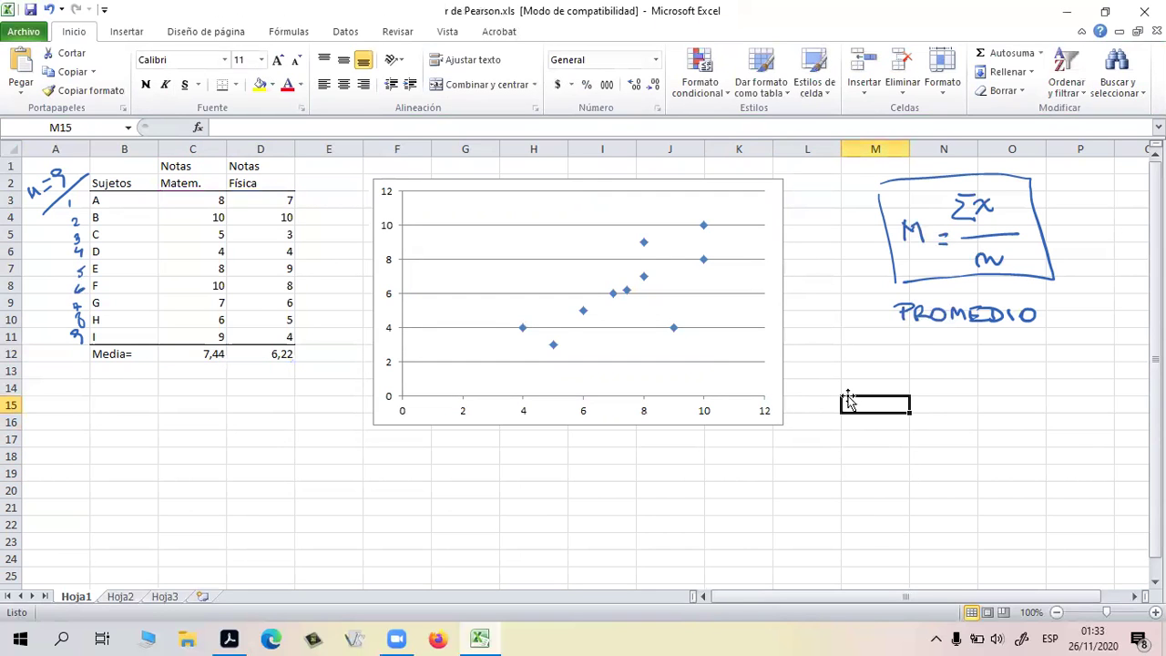
# Shrink the scatter chart so that it ends around column J and row 14
pyautogui.click(755, 325)
pyautogui.moveTo(785, 432); pyautogui.dragTo(680, 391)
pyautogui.click(811, 419)
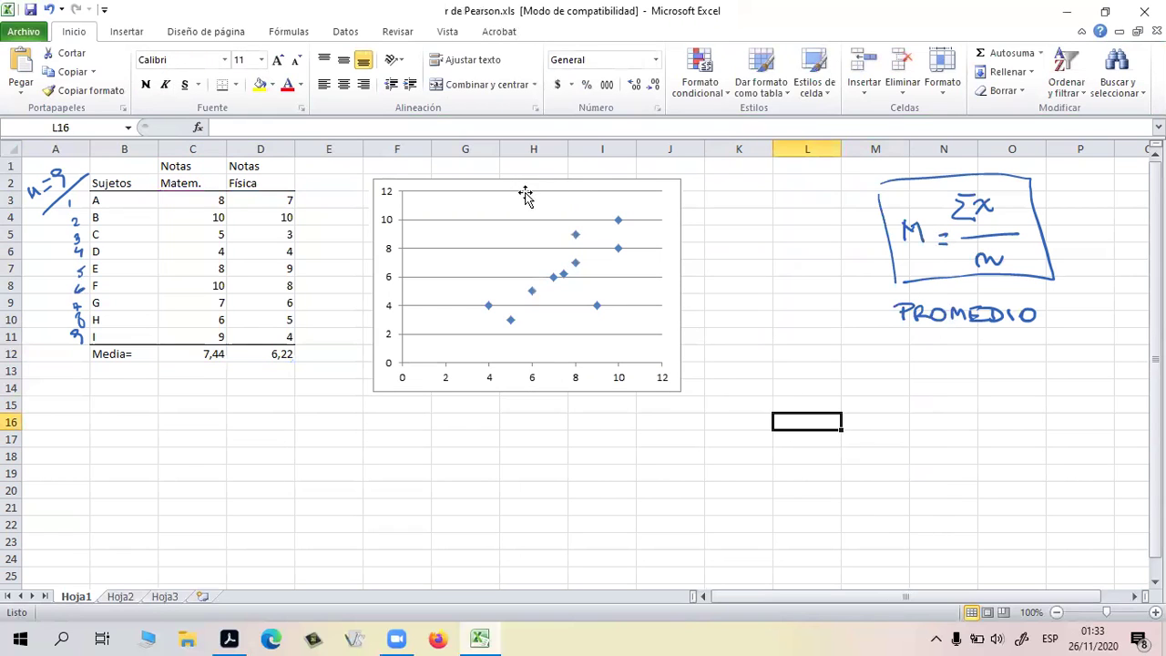
# Shrink the chart's plot area from its upper-left corner and stretch it back to fill the chart
pyautogui.click(494, 216)
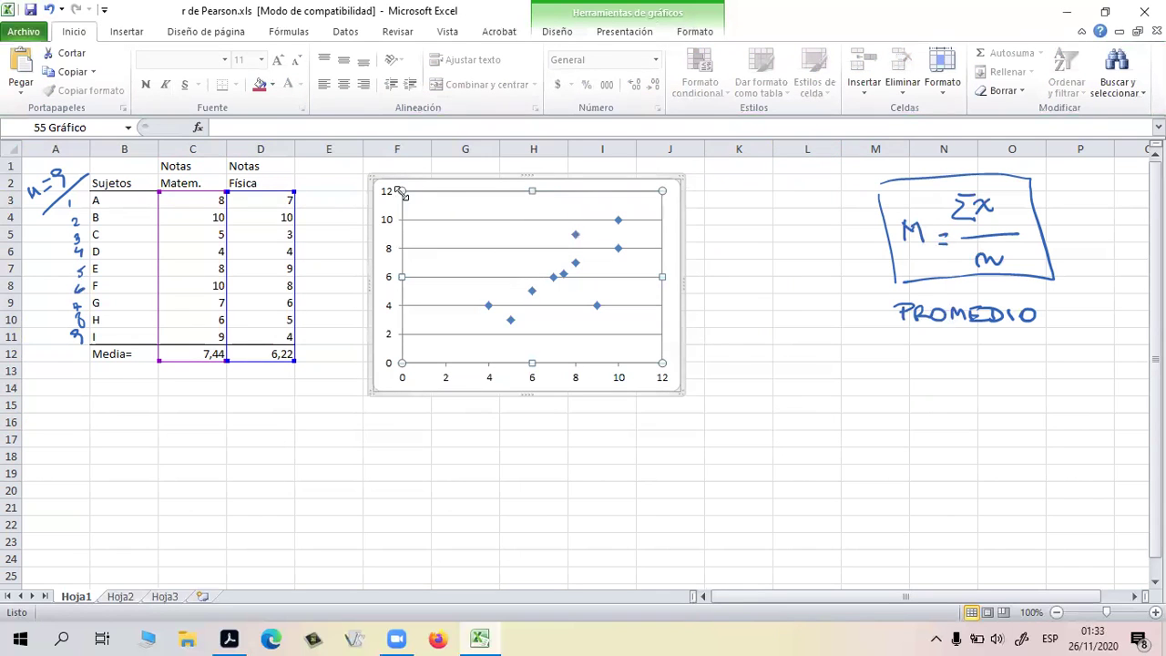
pyautogui.moveTo(401, 191); pyautogui.dragTo(471, 256)
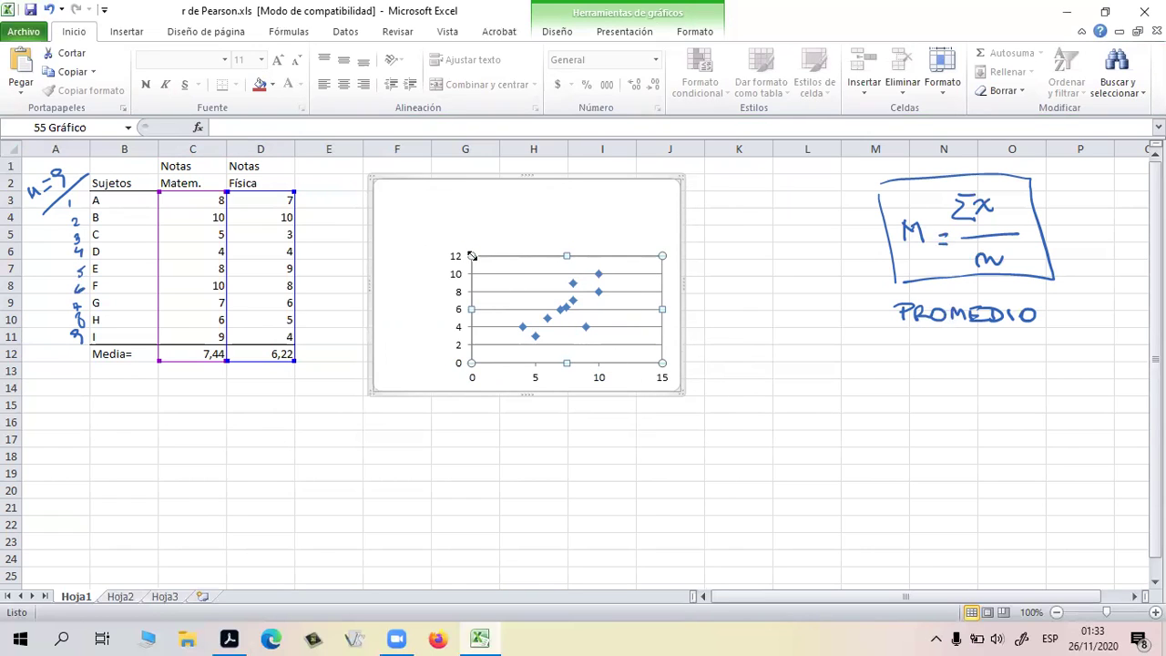
pyautogui.moveTo(469, 256); pyautogui.dragTo(397, 192)
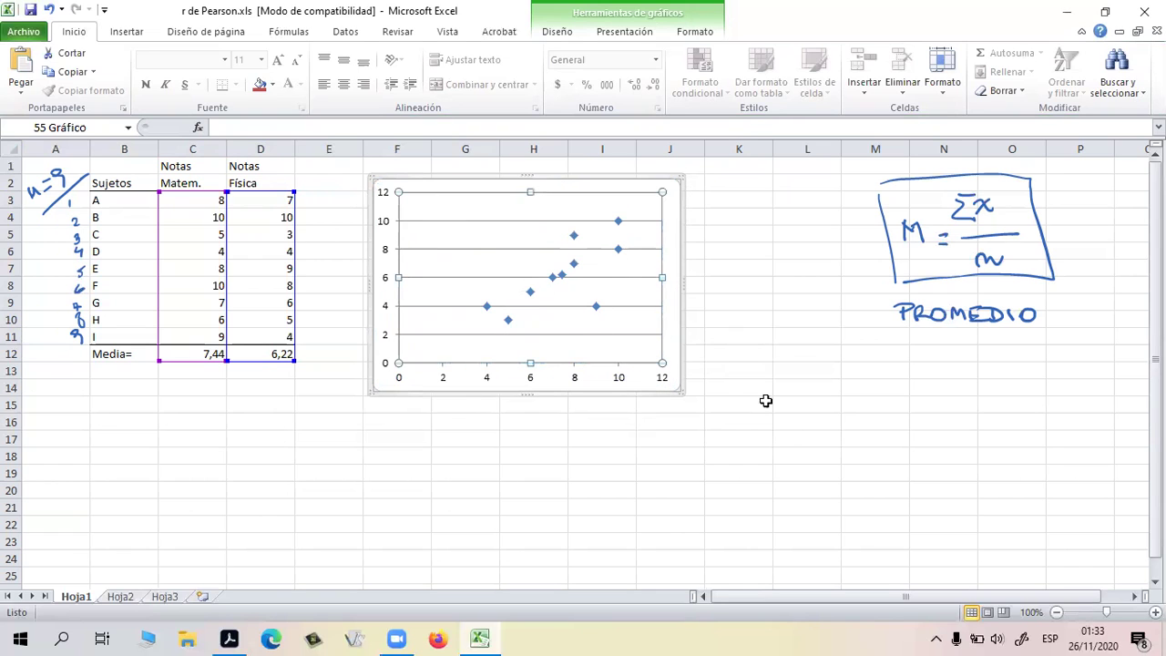
# Enlarge the scatter chart to about 10.1 cm high and 15.1 cm wide
pyautogui.click(740, 426)
pyautogui.click(683, 392)
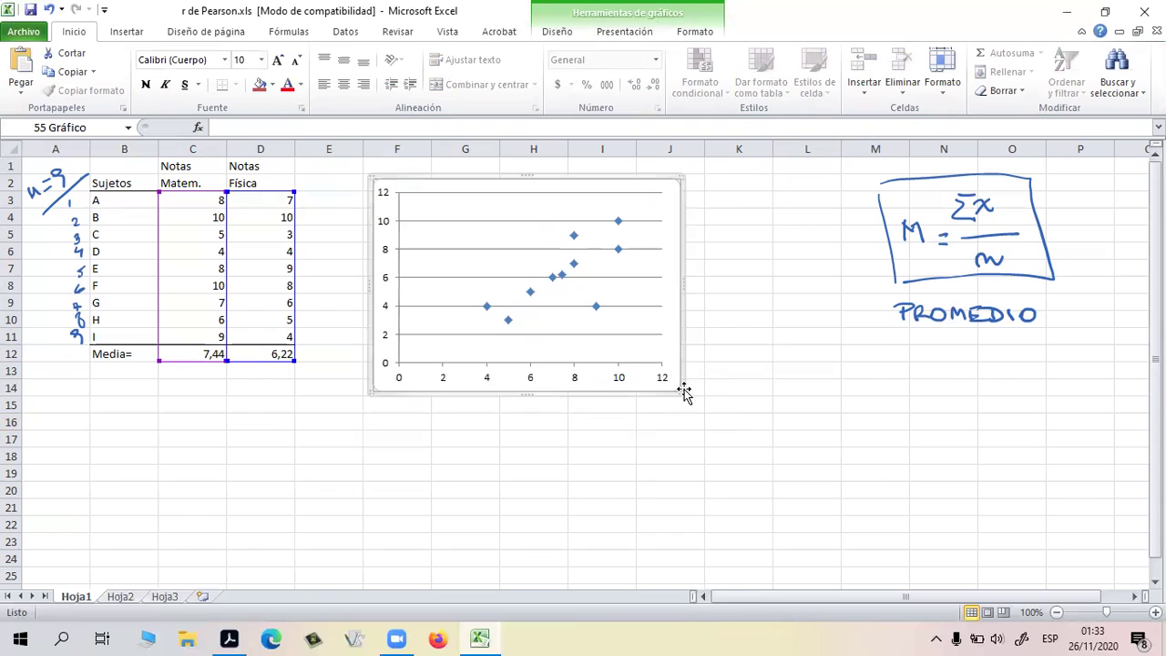
pyautogui.moveTo(700, 403); pyautogui.dragTo(859, 502)
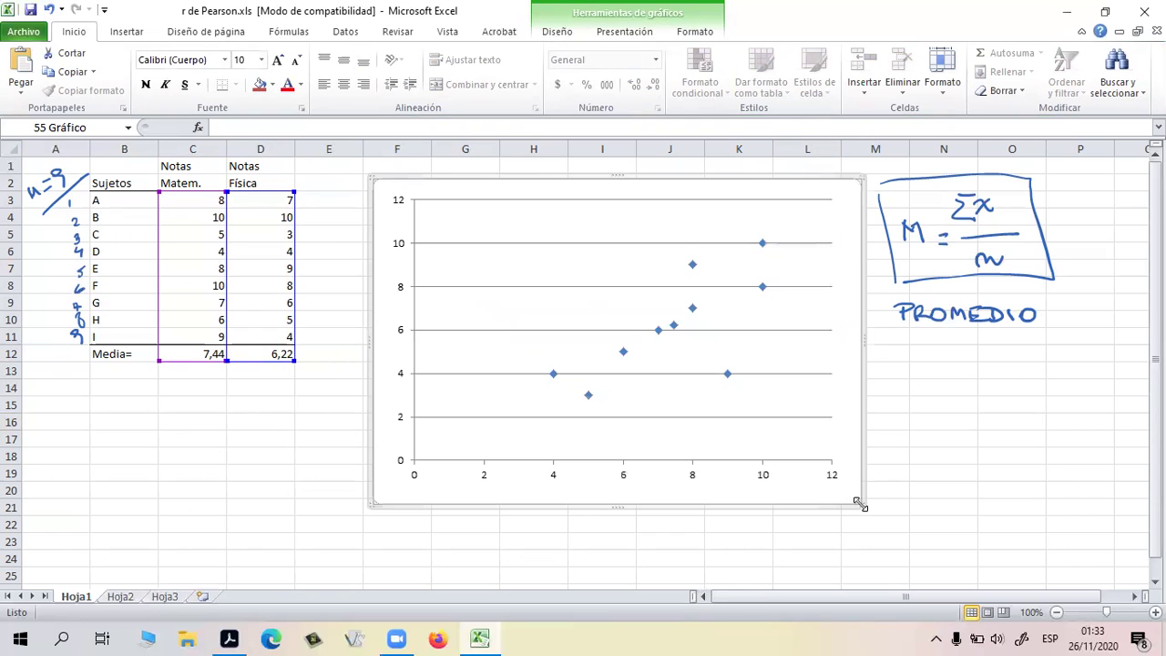
# Try shrinking the plot area inside the enlarged chart and undo the change
pyautogui.click(446, 239)
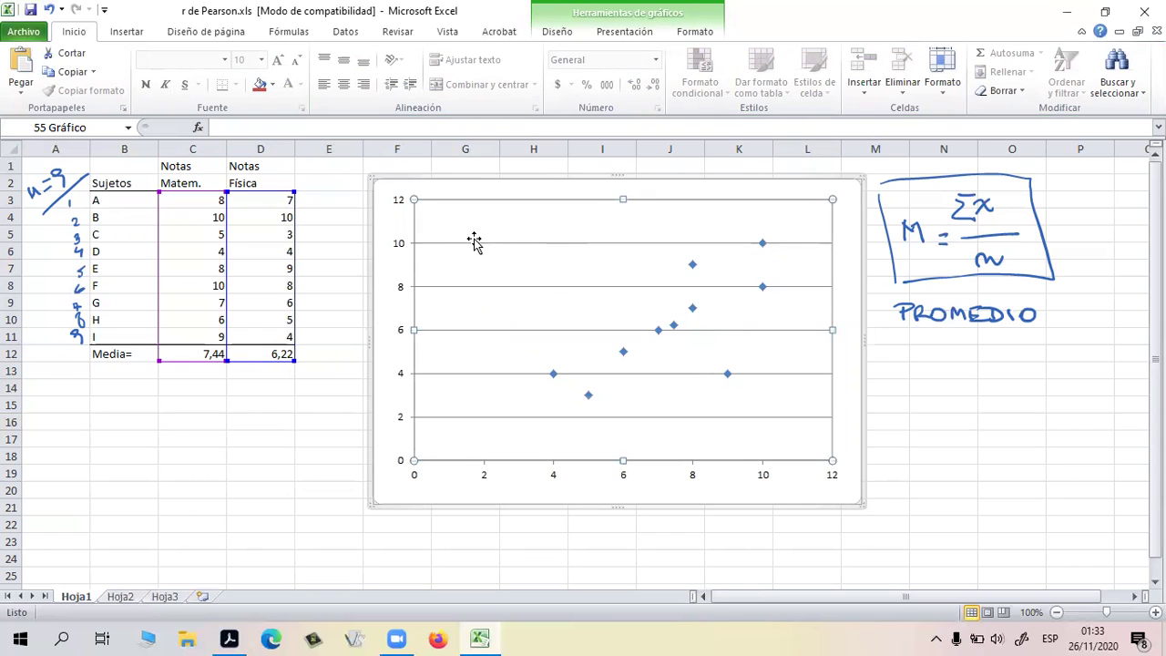
pyautogui.moveTo(415, 200); pyautogui.dragTo(484, 272)
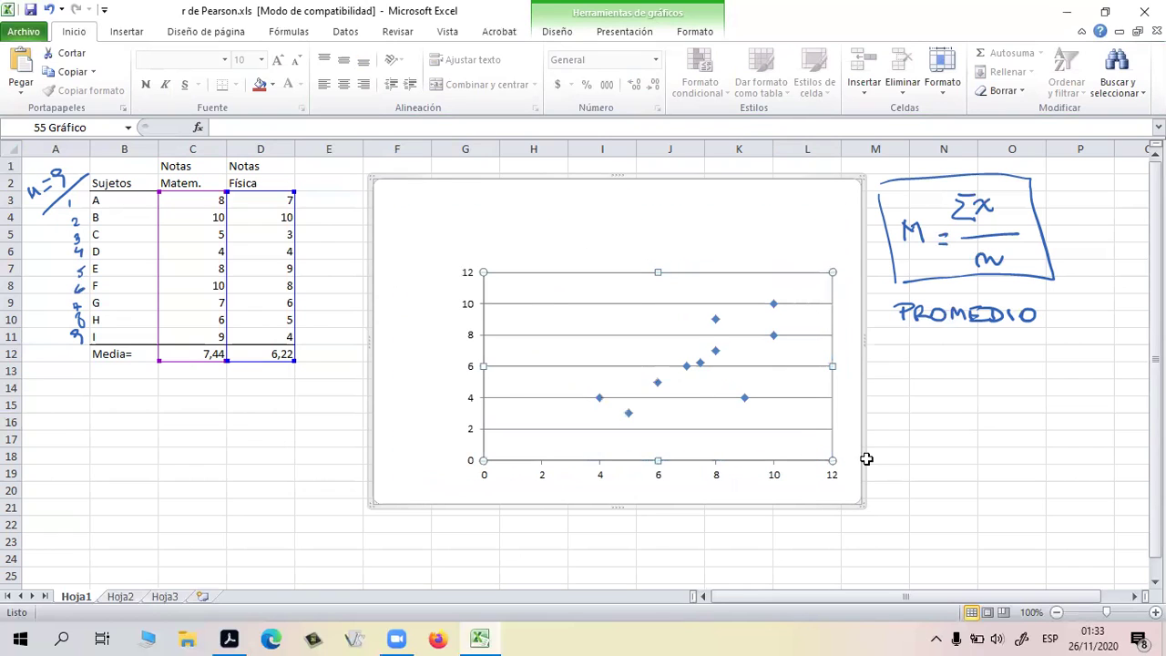
pyautogui.click(50, 13)
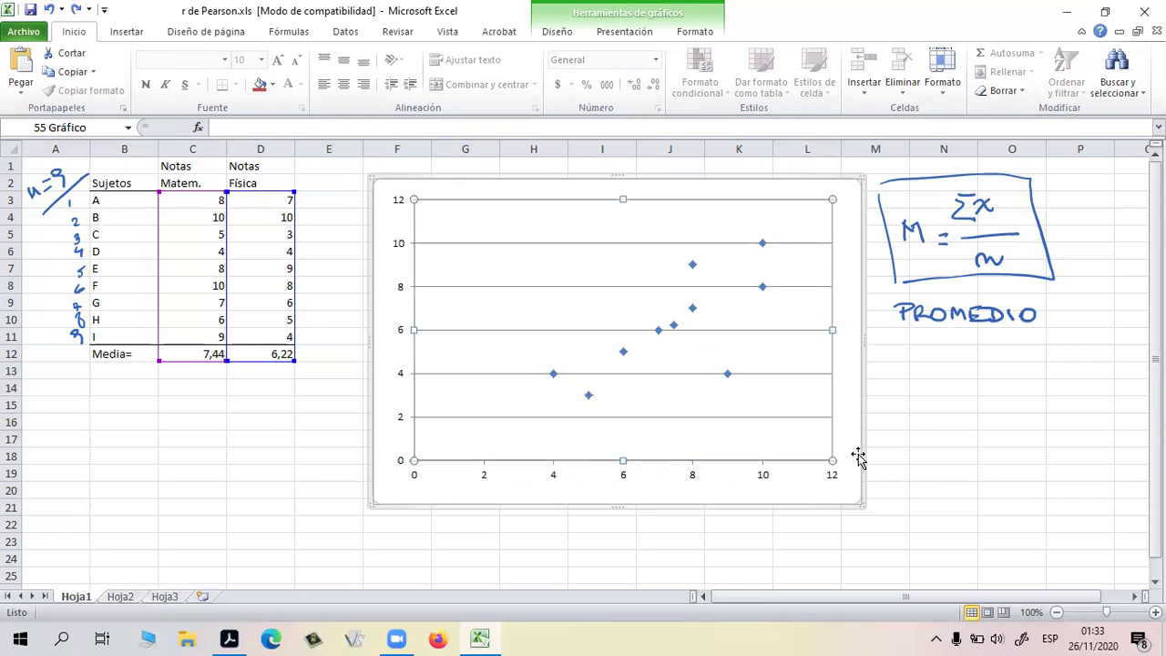
pyautogui.click(937, 466)
pyautogui.click(781, 418)
pyautogui.click(948, 387)
pyautogui.click(860, 369)
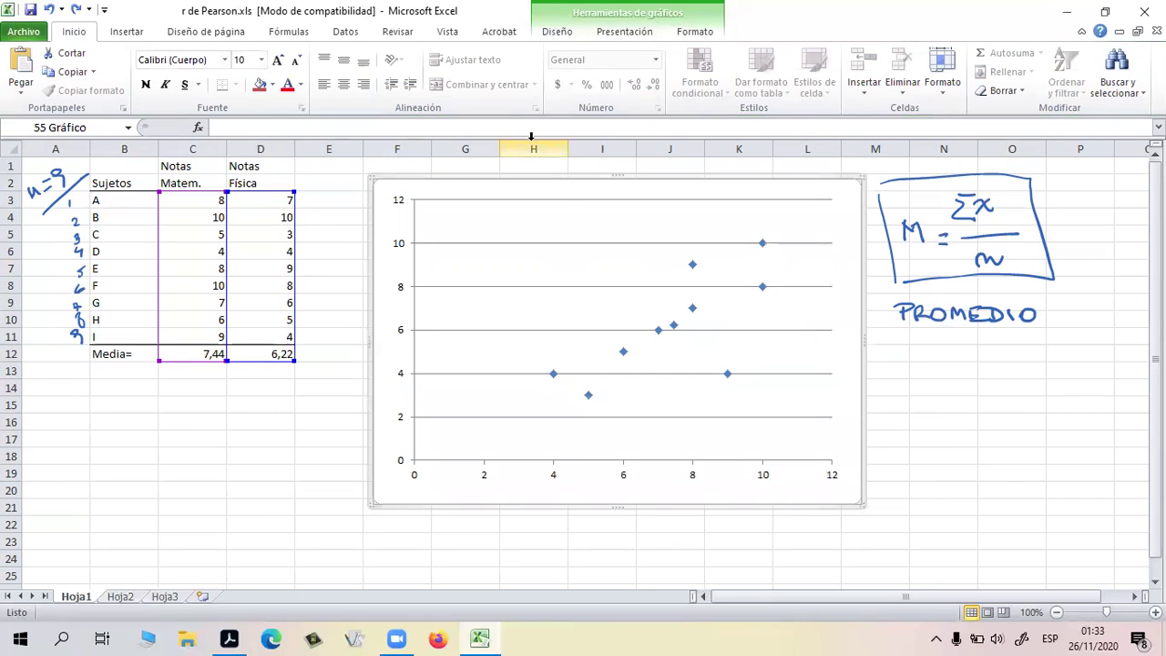
pyautogui.click(619, 38)
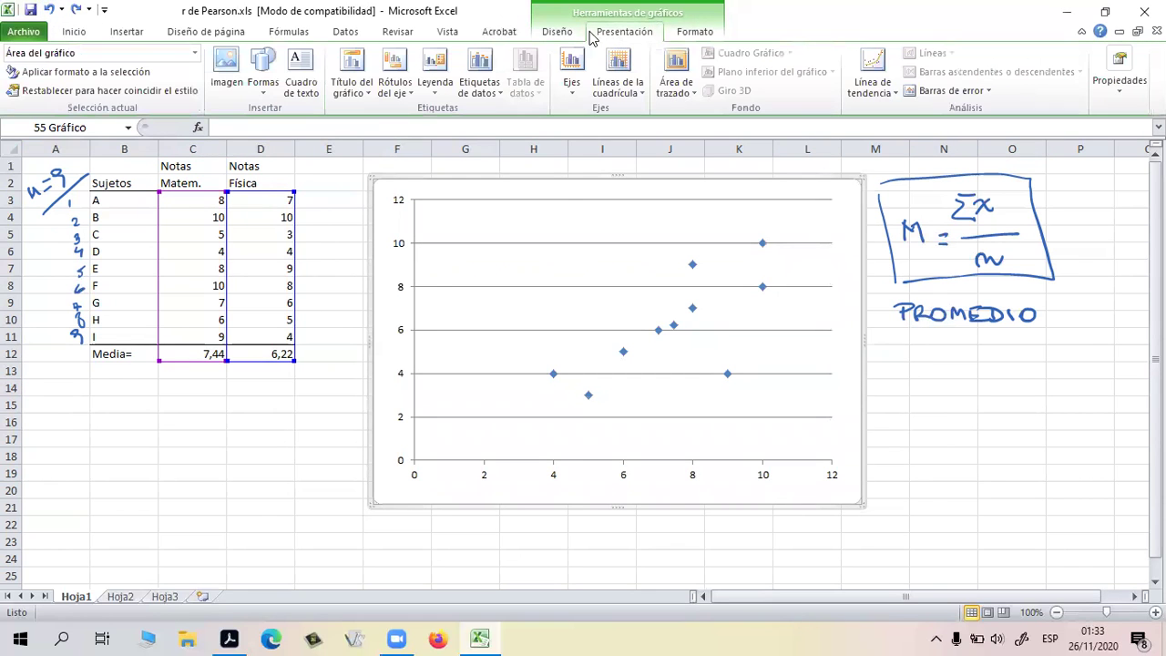
pyautogui.click(556, 32)
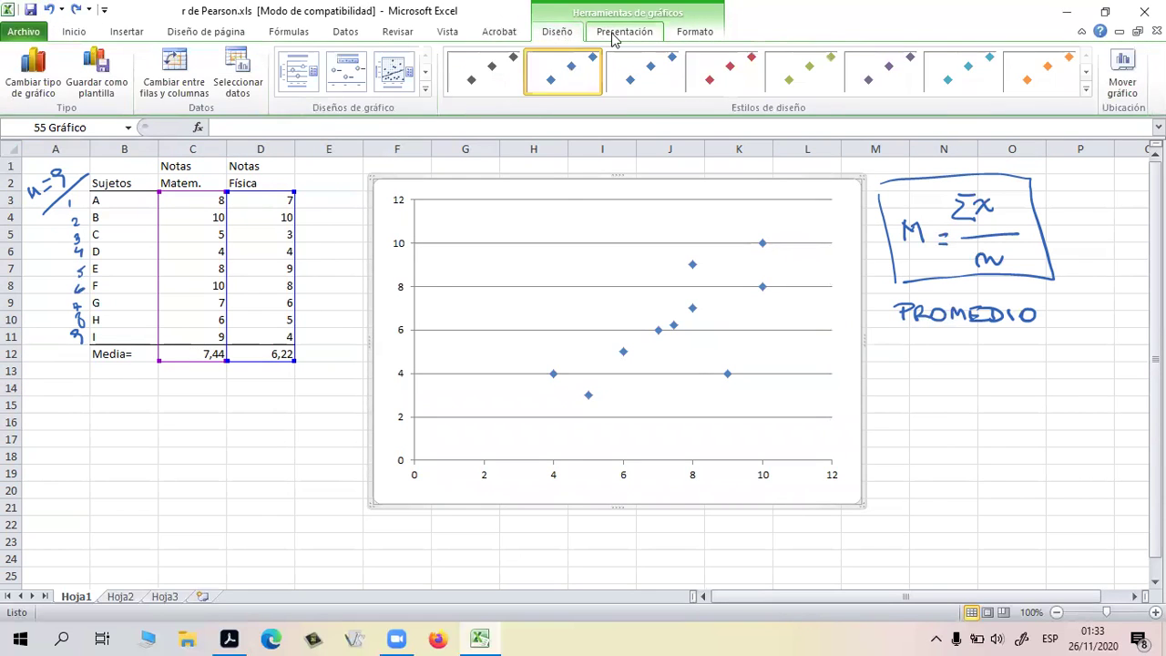
pyautogui.click(603, 32)
pyautogui.click(694, 33)
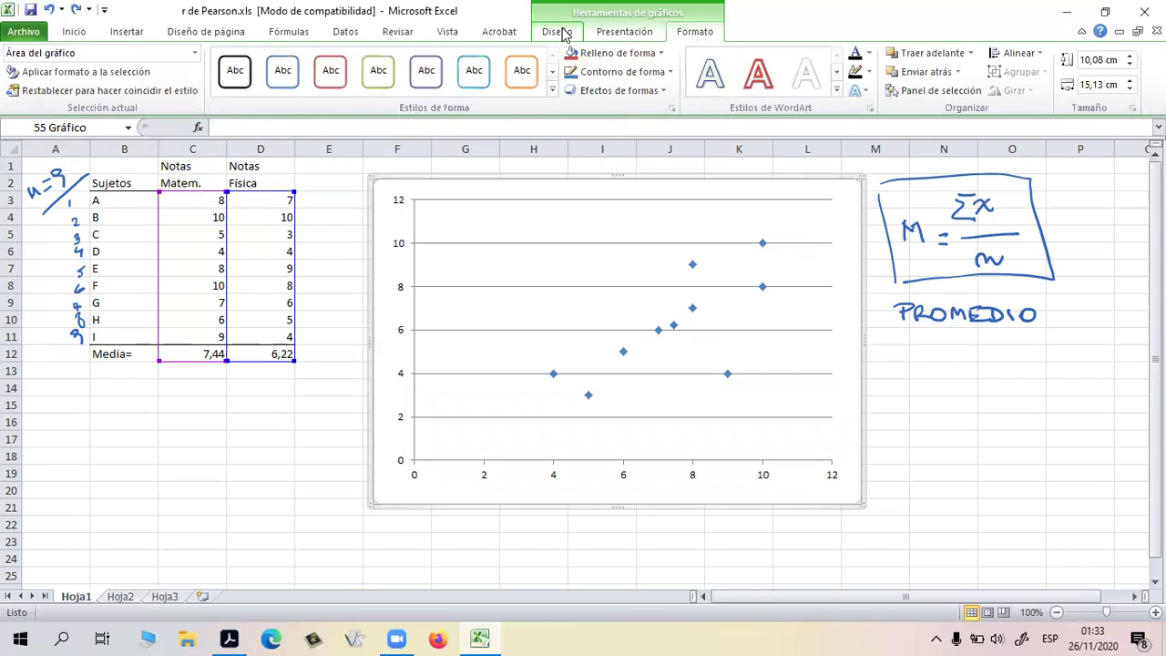
# Try the chart layout with trendline equation and R² and the gridded layout Diseño 3, and undo both
pyautogui.click(559, 33)
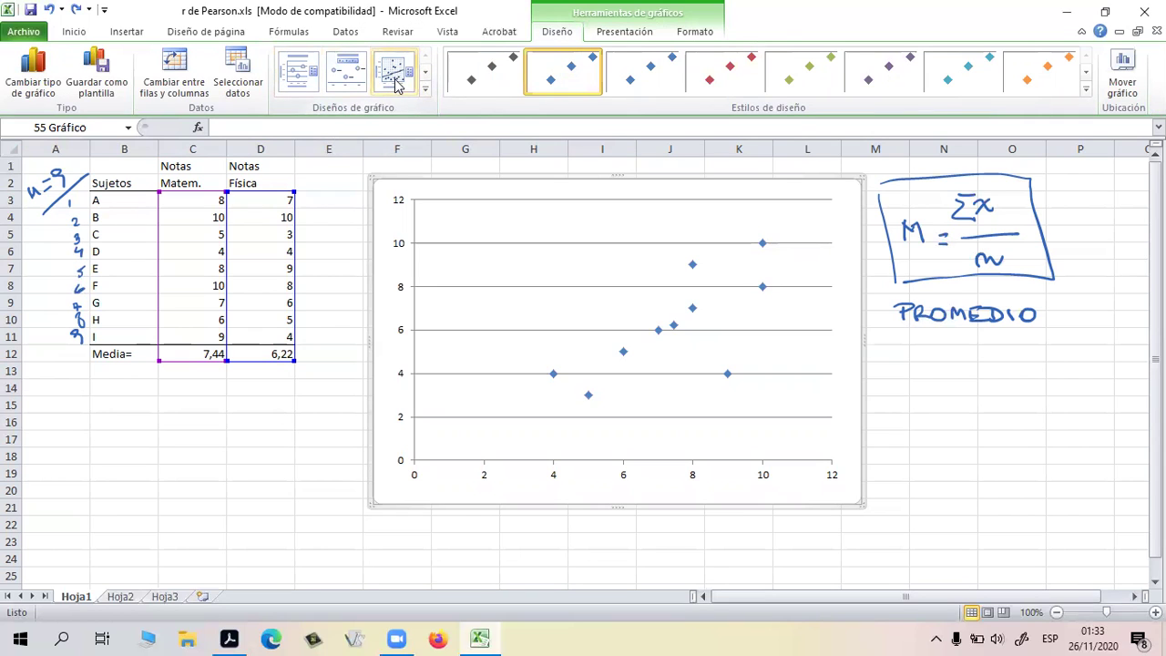
pyautogui.click(425, 89)
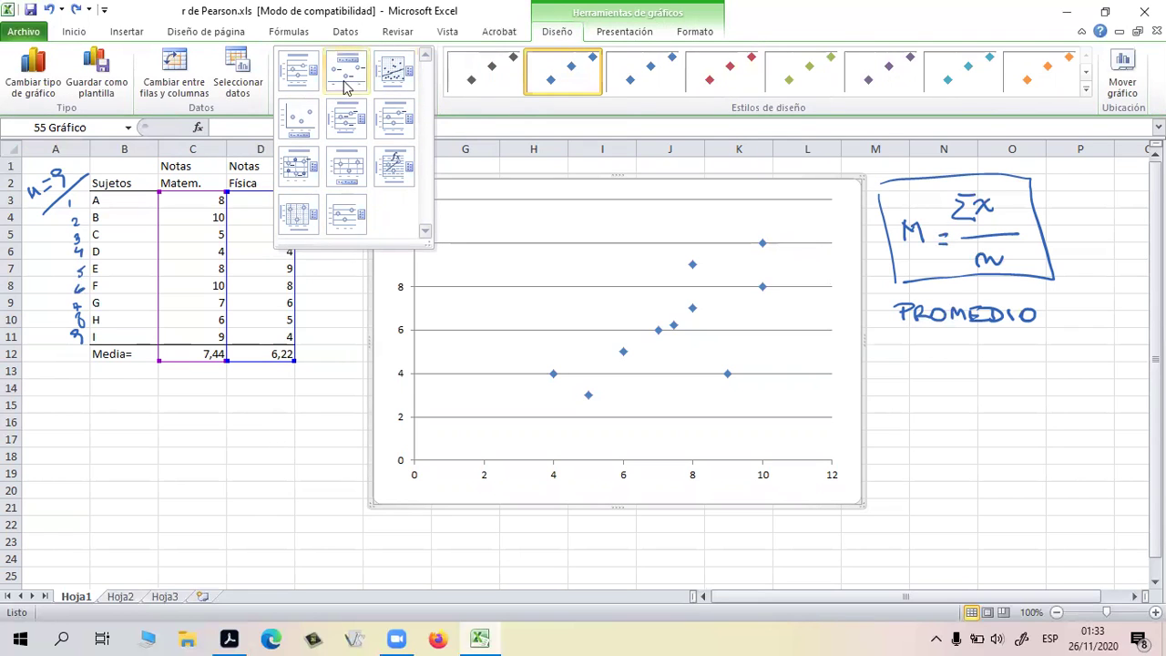
pyautogui.click(394, 168)
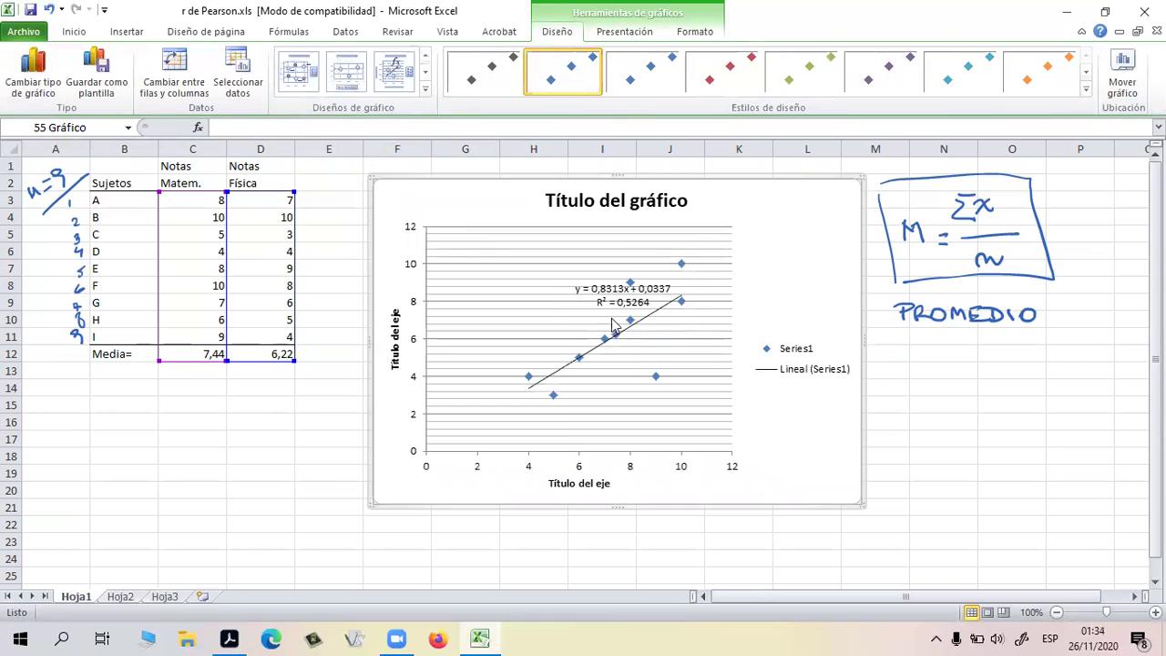
pyautogui.click(424, 88)
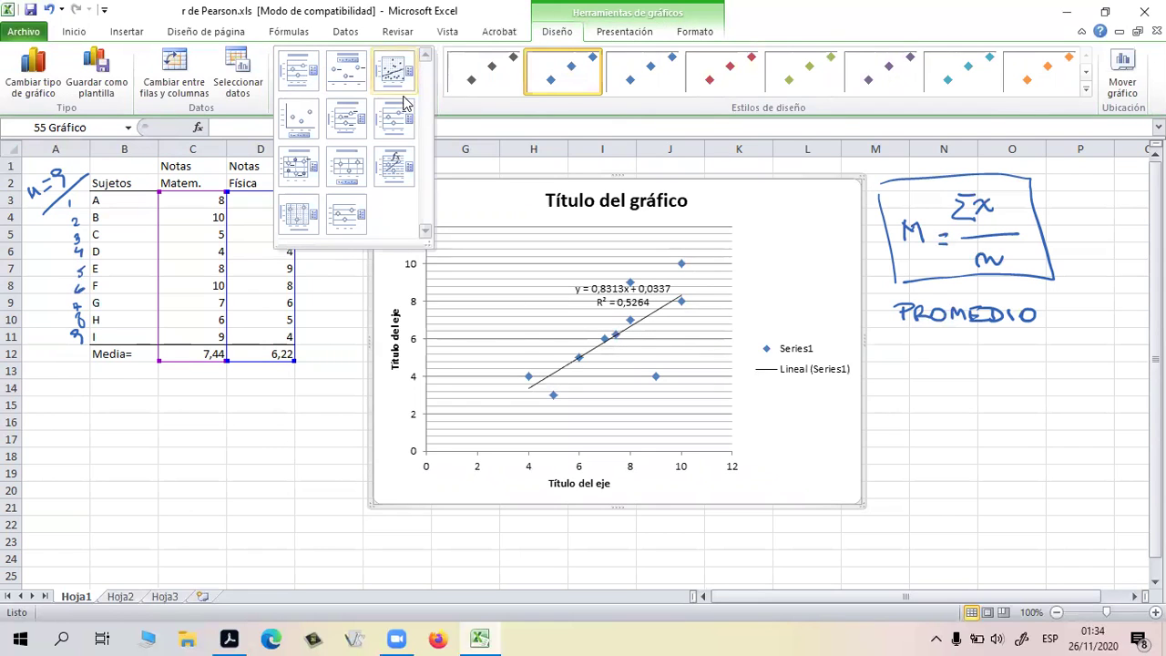
pyautogui.click(394, 72)
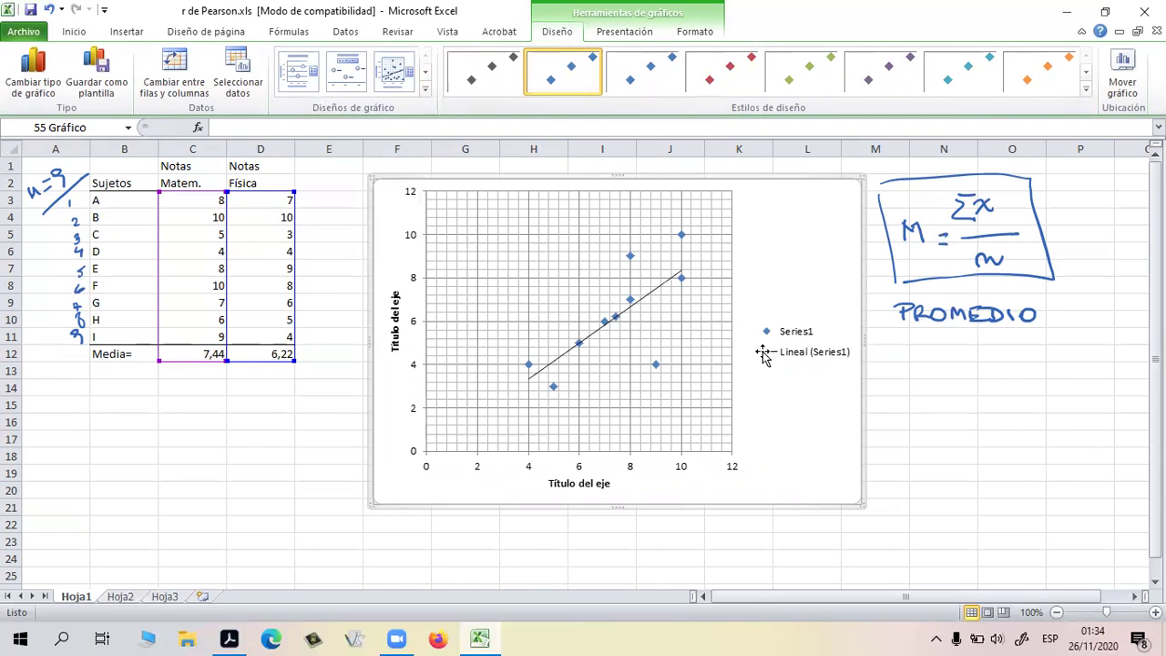
pyautogui.click(49, 9)
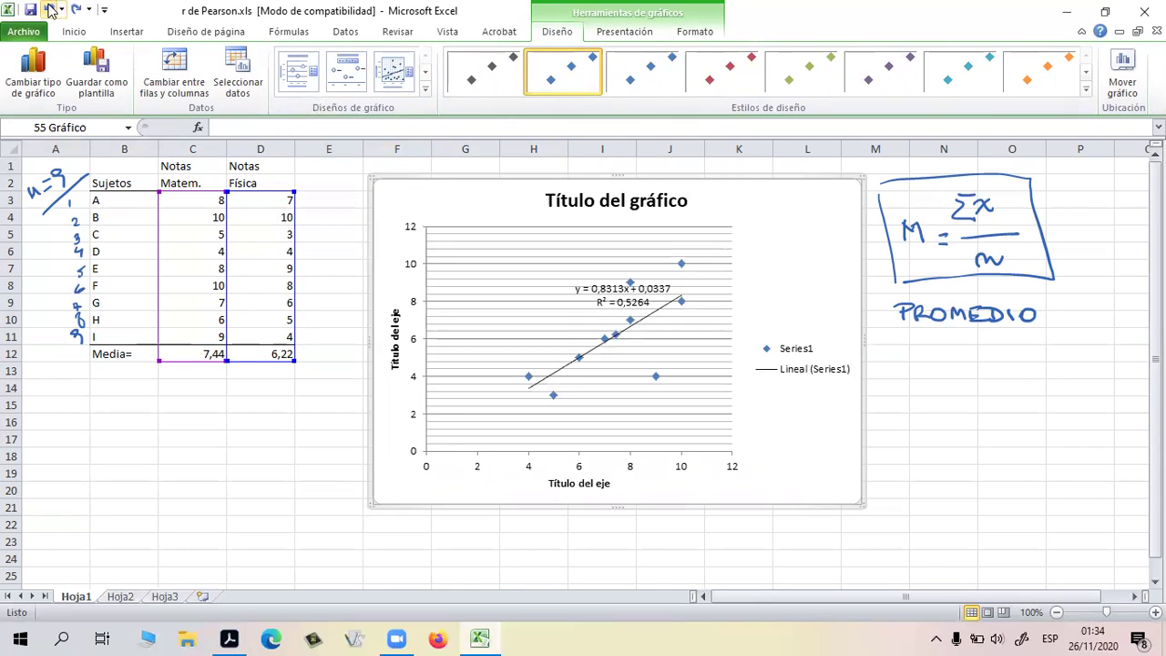
pyautogui.click(50, 9)
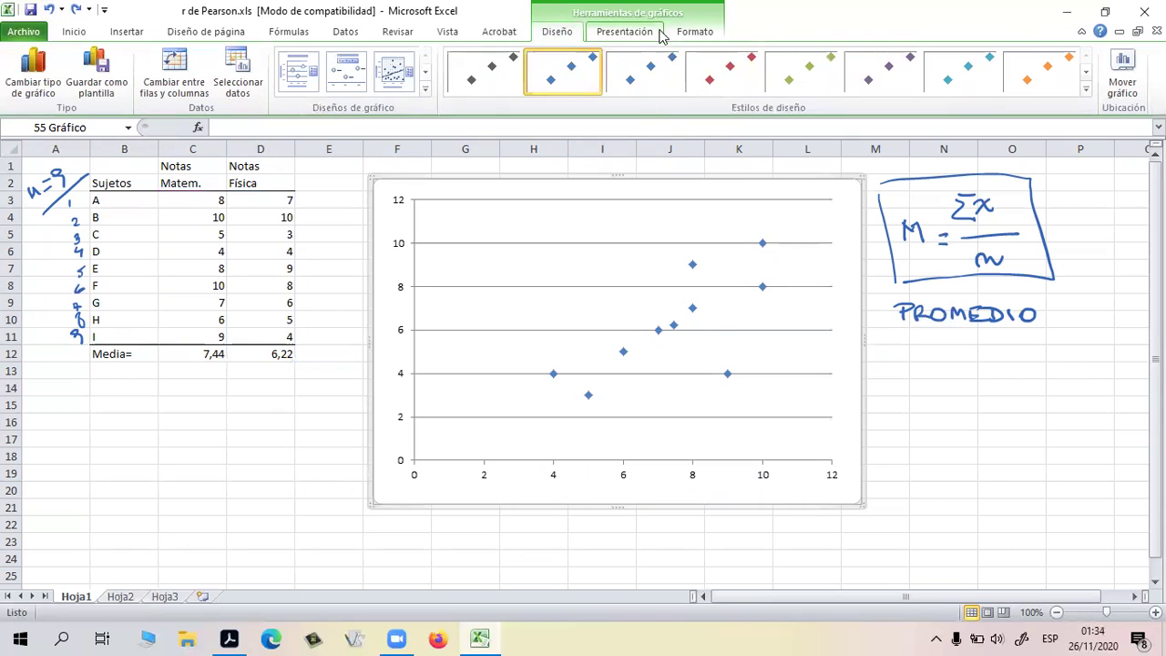
# Apply the chart layout Diseño 3, with a linear trendline and dense gridlines, to the scatter chart
pyautogui.moveTo(1008, 468); pyautogui.dragTo(1009, 457)
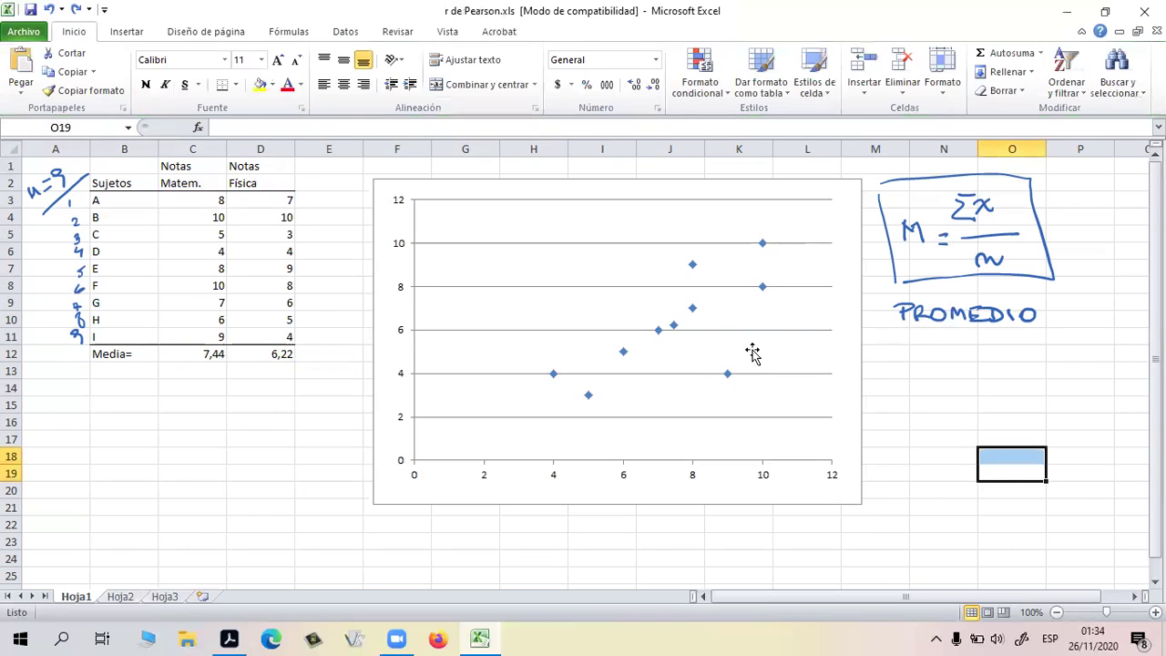
pyautogui.click(638, 251)
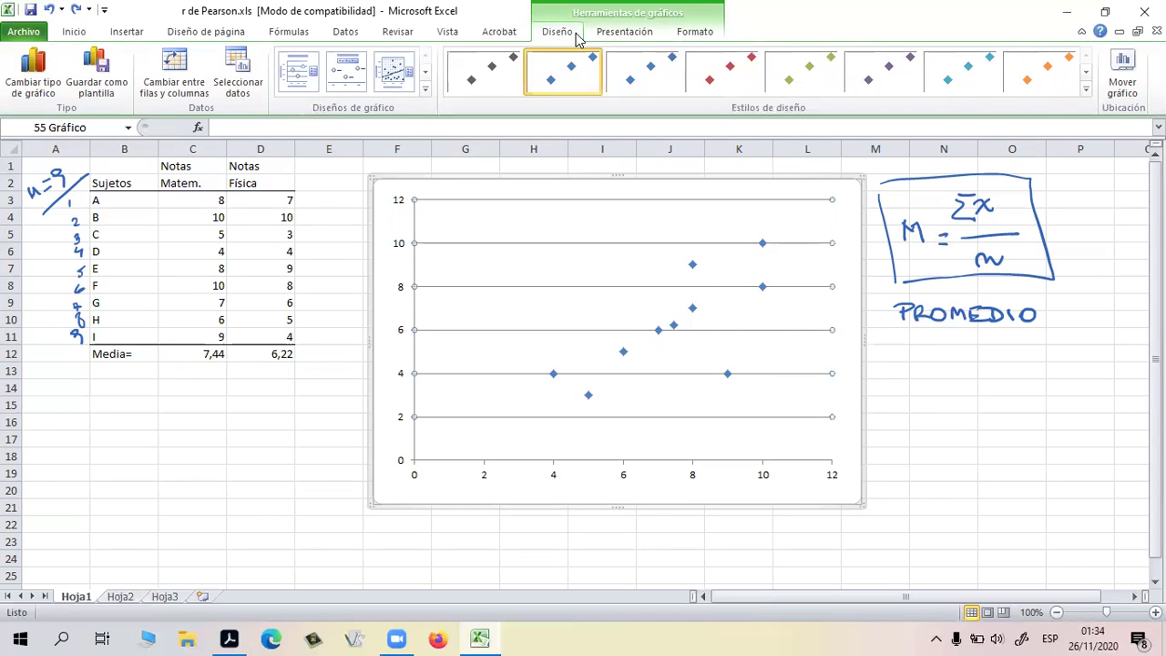
pyautogui.click(400, 78)
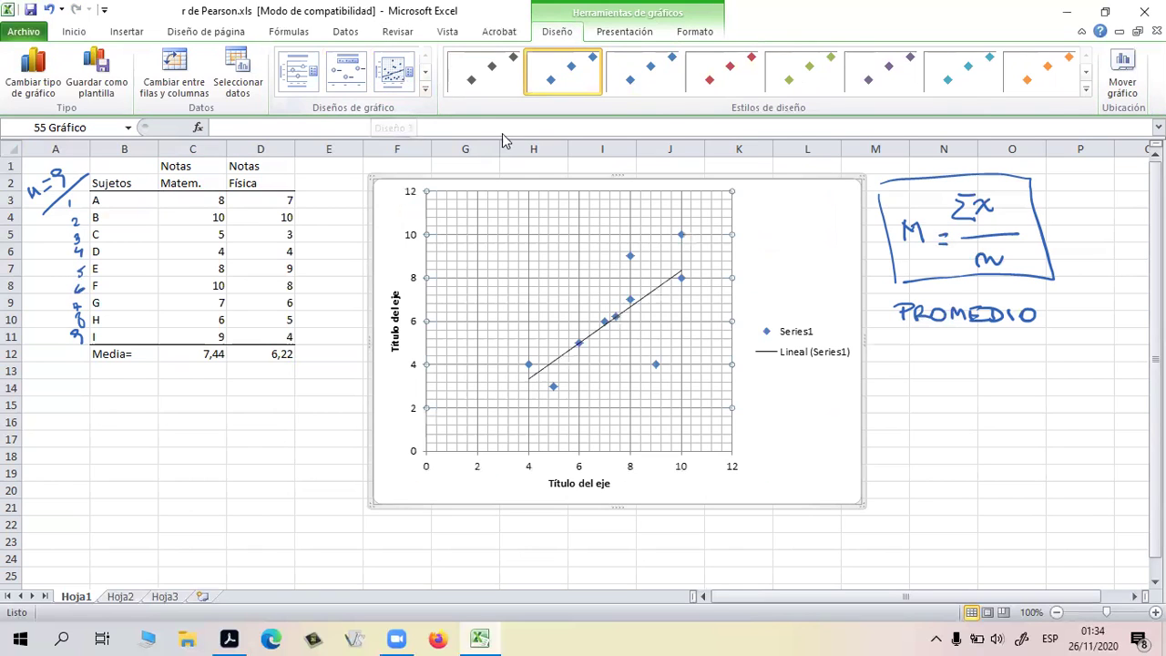
# Remove the legend and both axis titles from the scatter chart
pyautogui.click(800, 346)
pyautogui.press('Delete')
pyautogui.click(635, 483)
pyautogui.press('Delete')
pyautogui.click(396, 327)
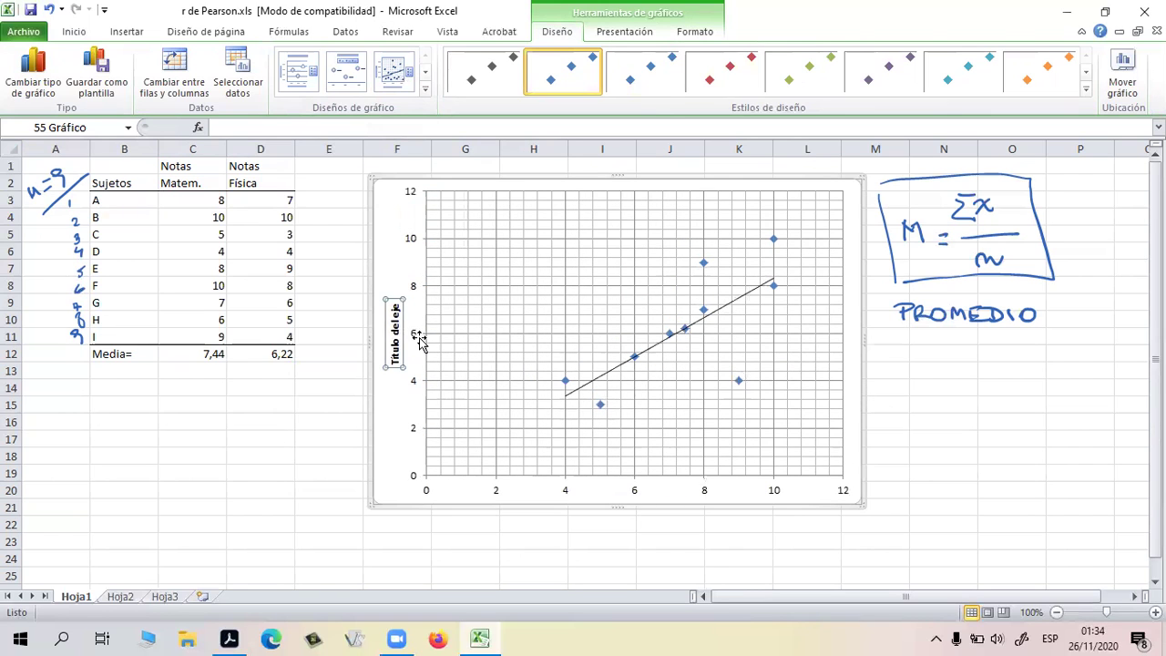
pyautogui.press('Delete')
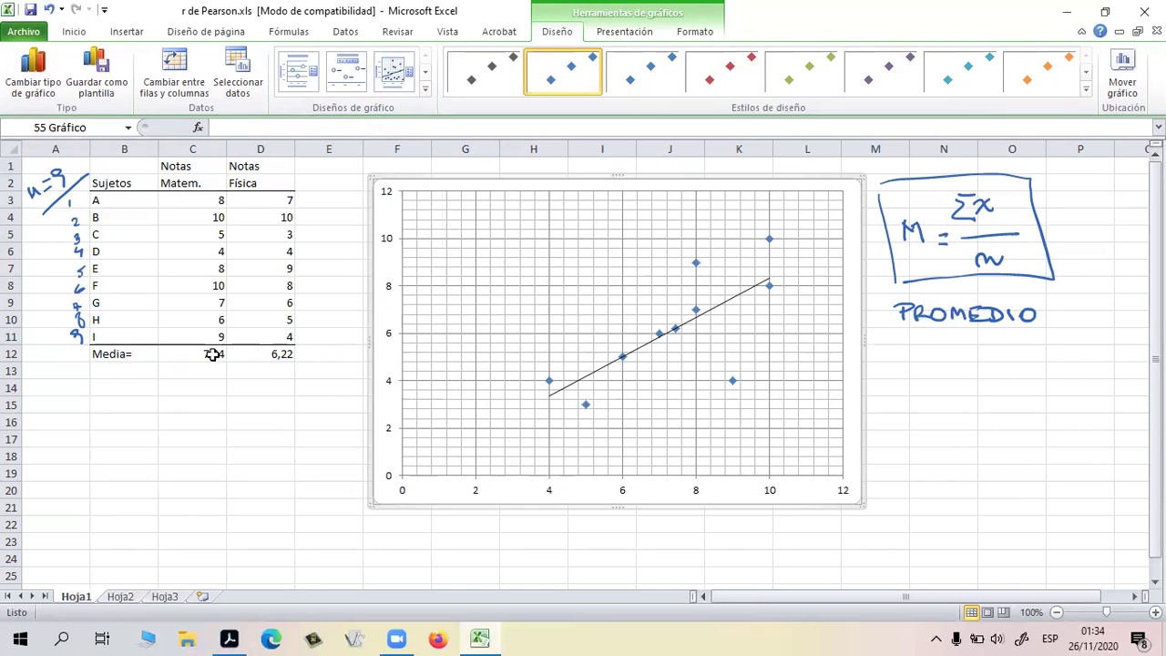
pyautogui.click(210, 357)
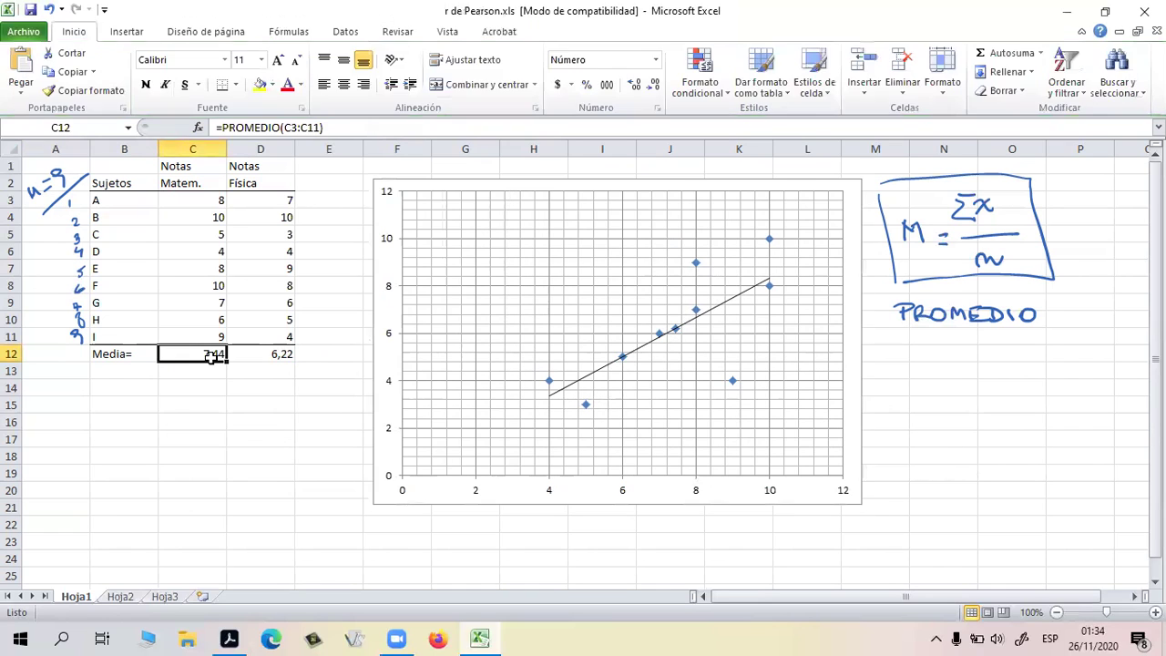
pyautogui.click(660, 333)
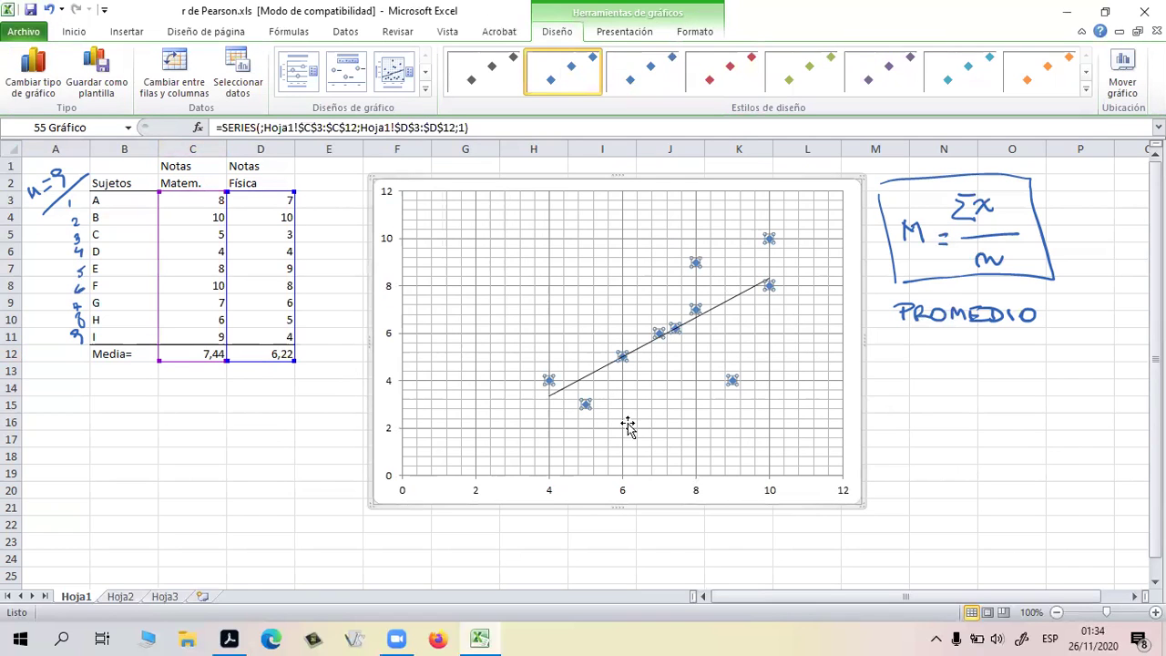
pyautogui.click(1060, 438)
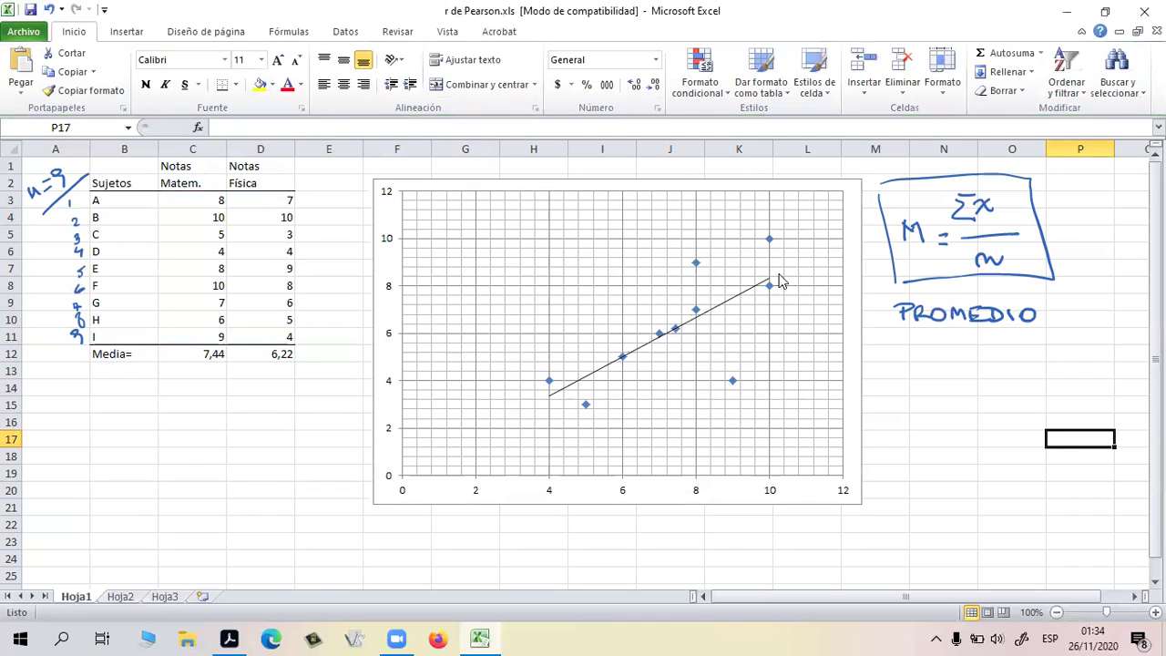
pyautogui.click(1000, 443)
pyautogui.click(951, 433)
pyautogui.click(954, 407)
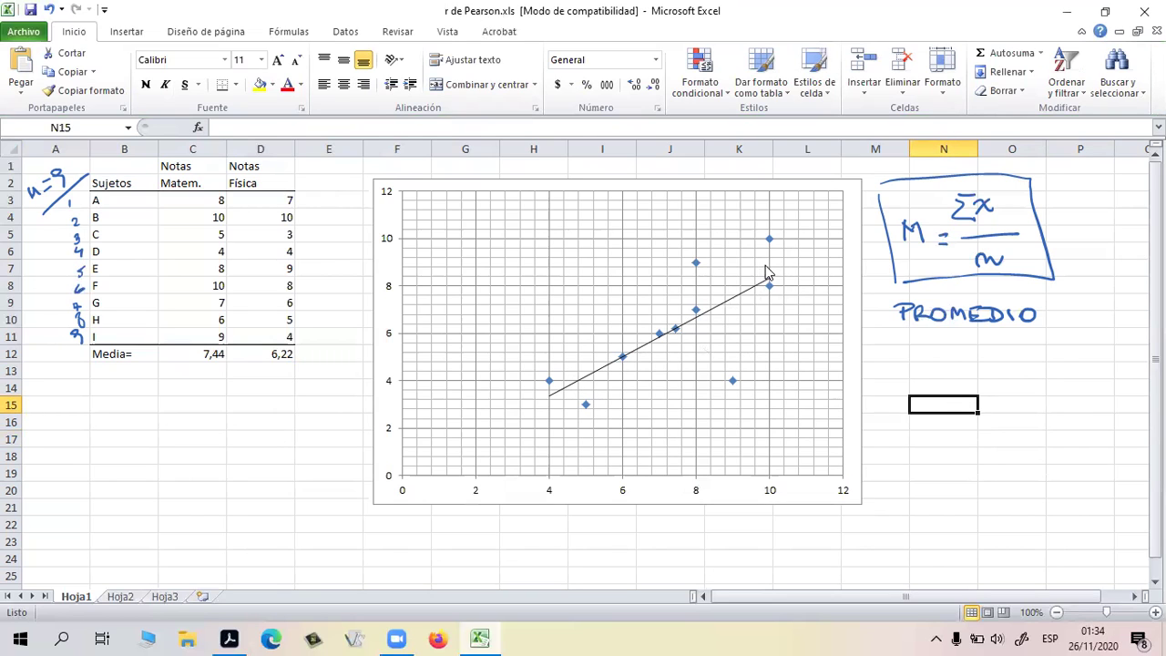
pyautogui.click(1004, 363)
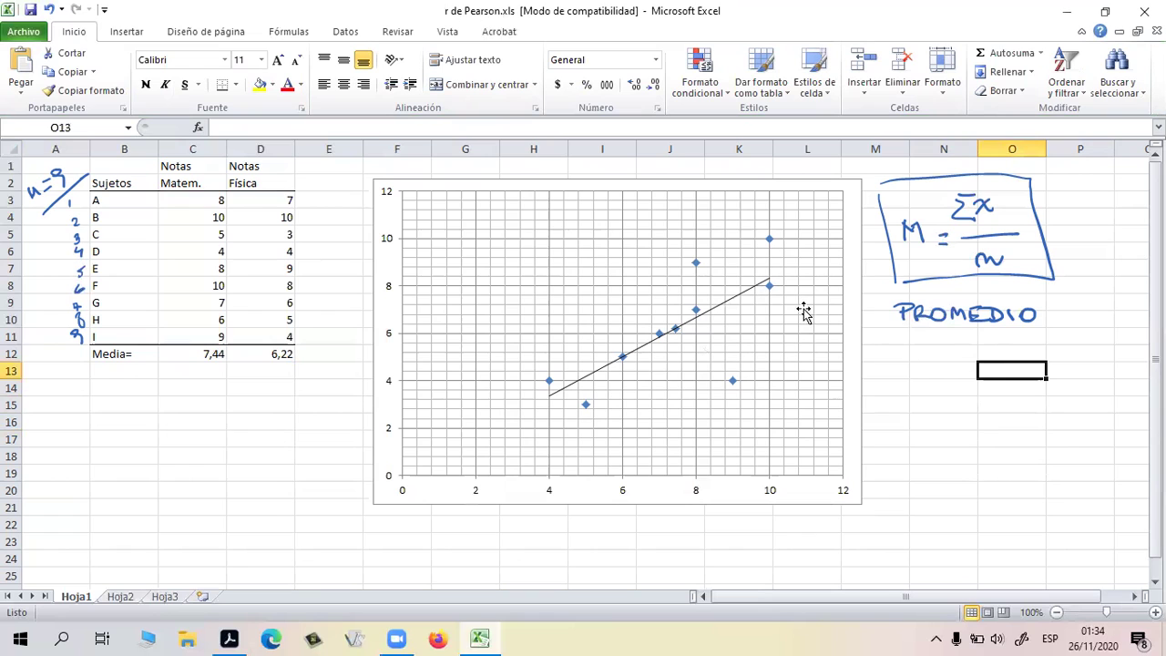
# Try the red chart style on the mean point and on the whole data series, and undo the change
pyautogui.click(696, 313)
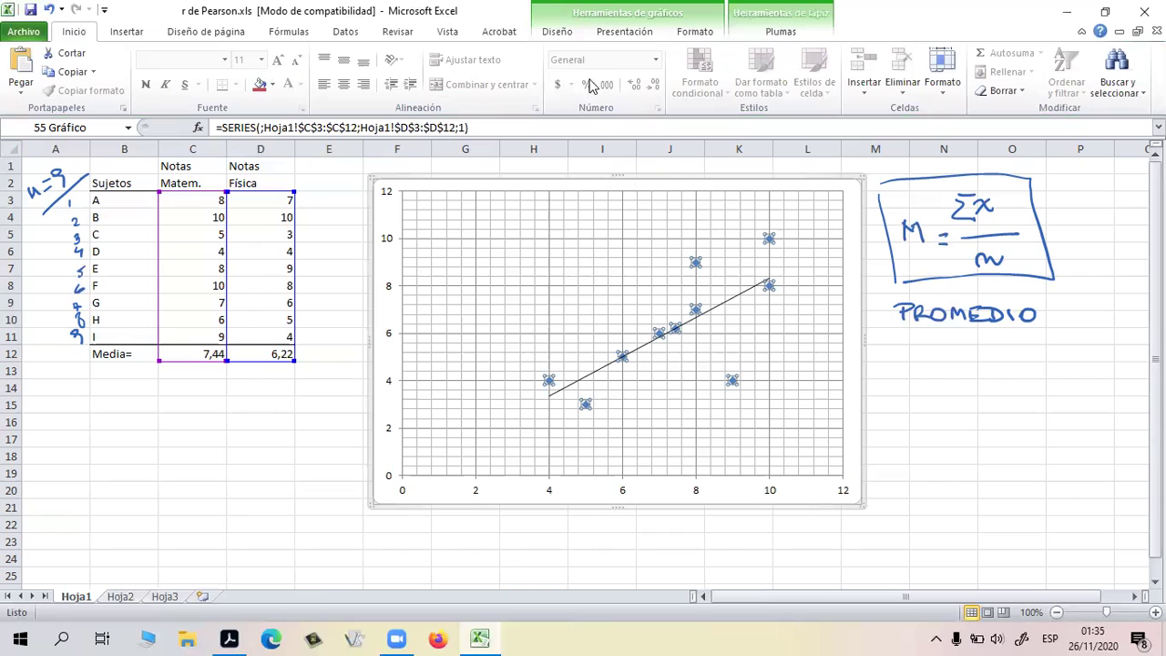
pyautogui.click(677, 329)
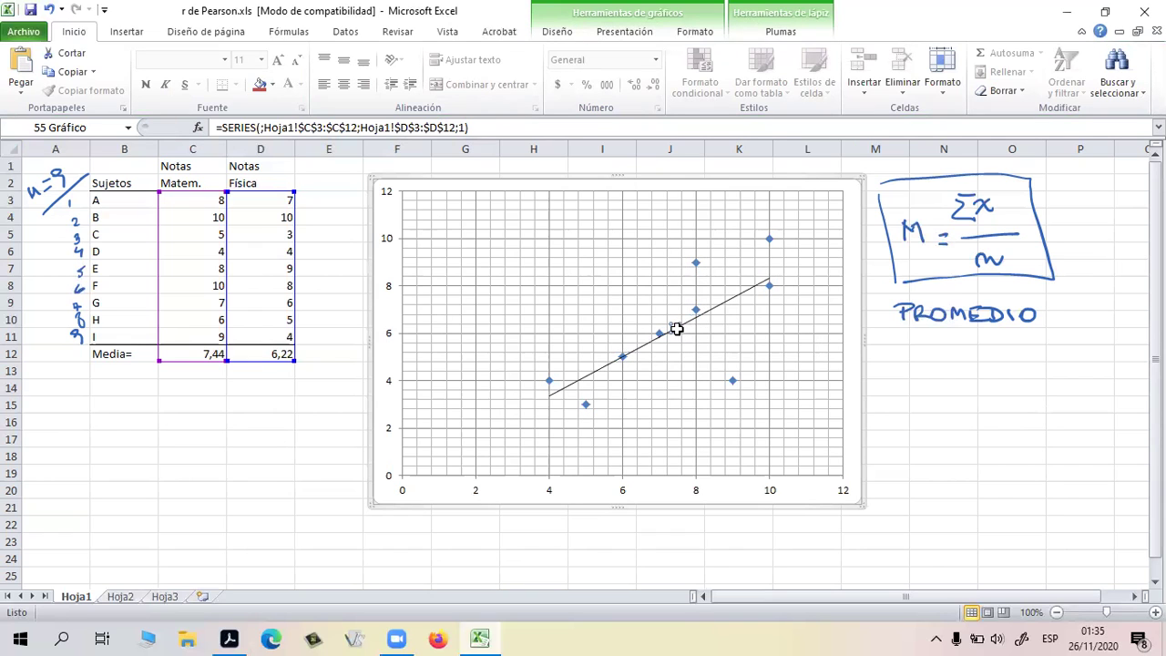
pyautogui.click(613, 34)
pyautogui.click(692, 32)
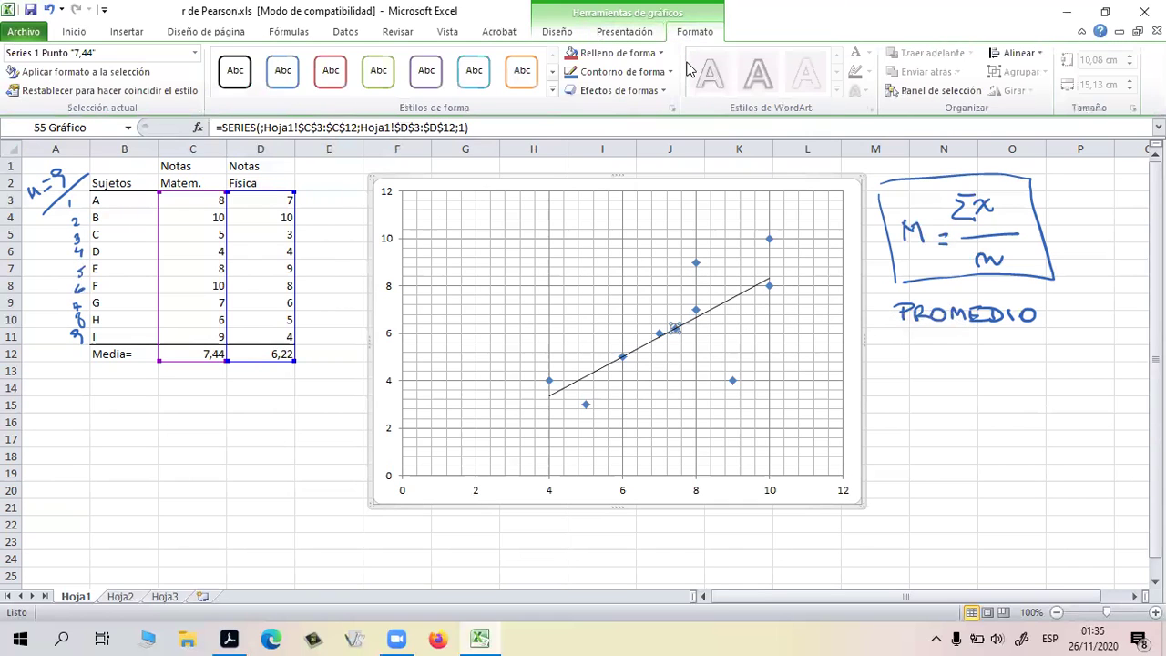
pyautogui.click(556, 34)
pyautogui.click(720, 80)
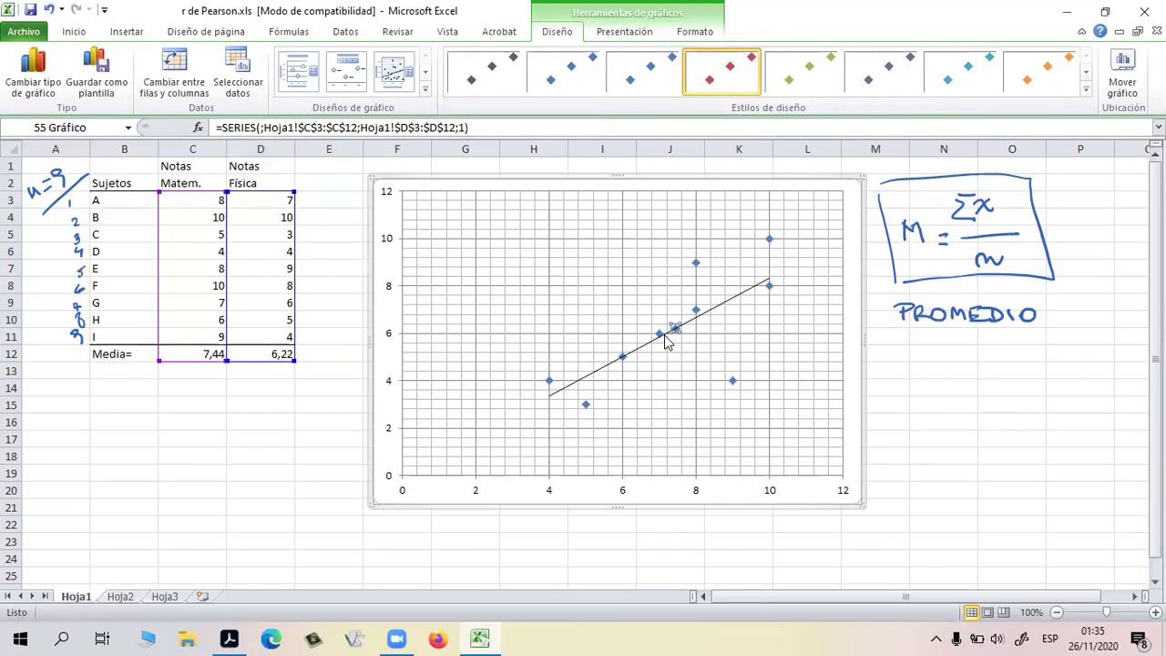
pyautogui.click(1009, 437)
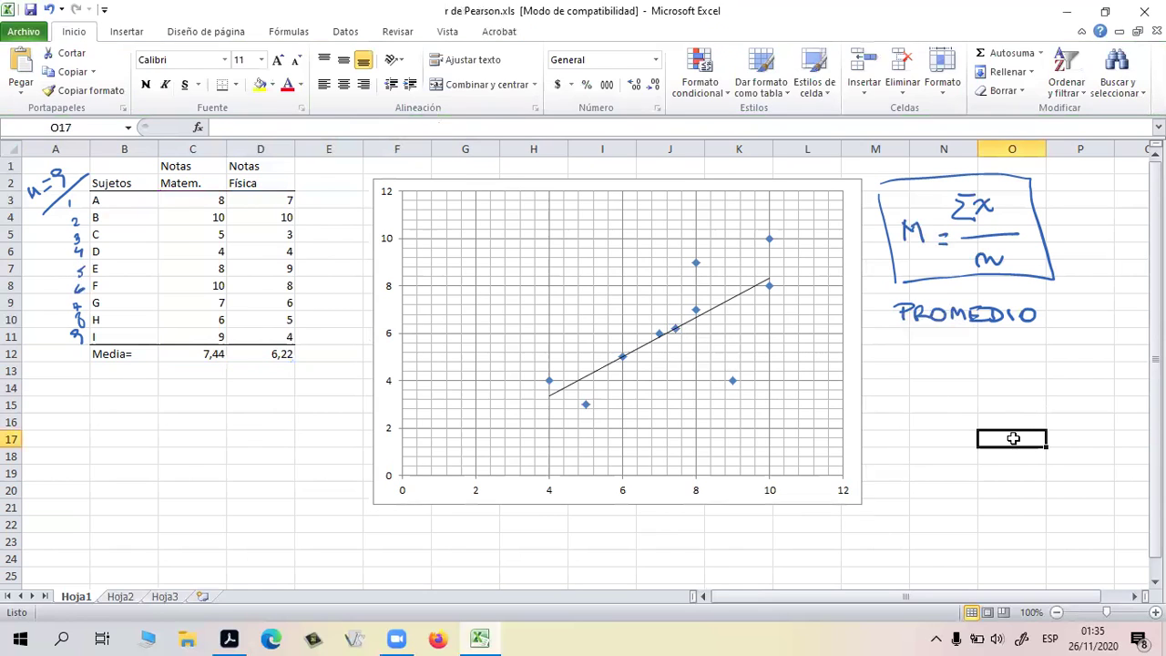
pyautogui.click(693, 266)
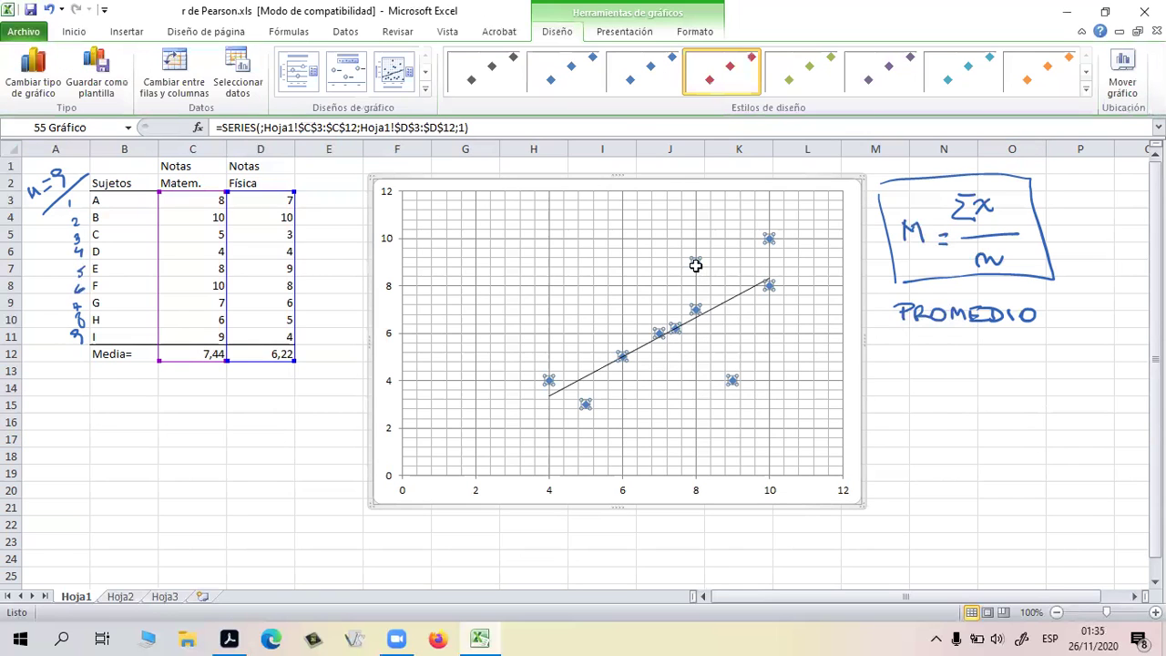
pyautogui.click(724, 78)
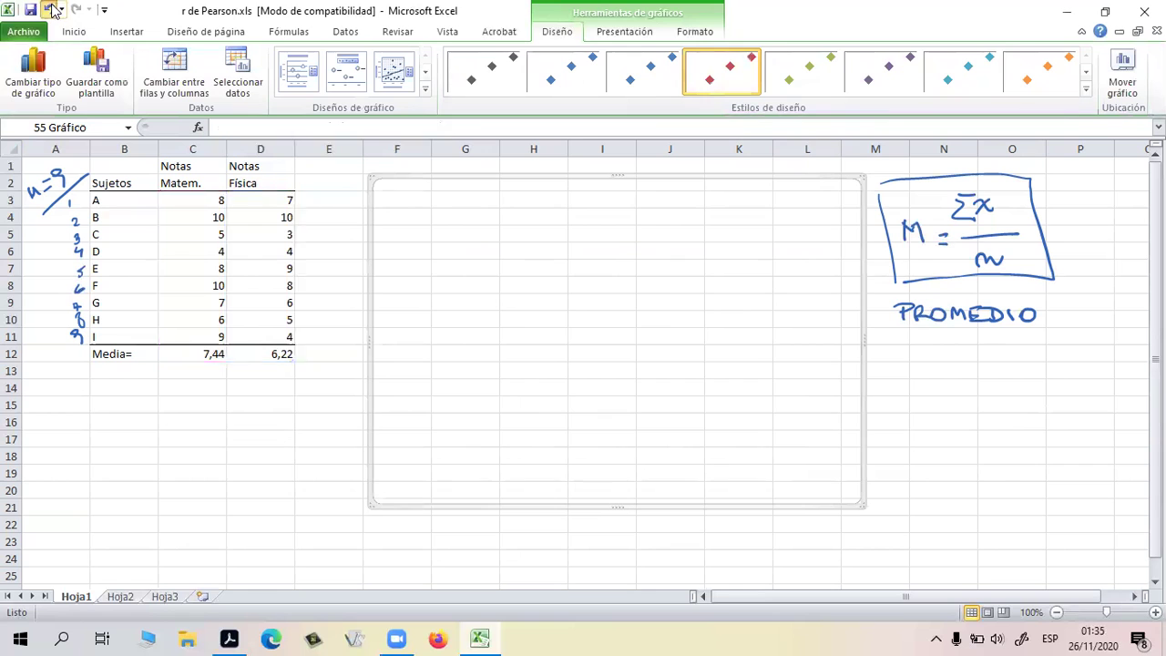
pyautogui.click(50, 9)
pyautogui.click(1036, 441)
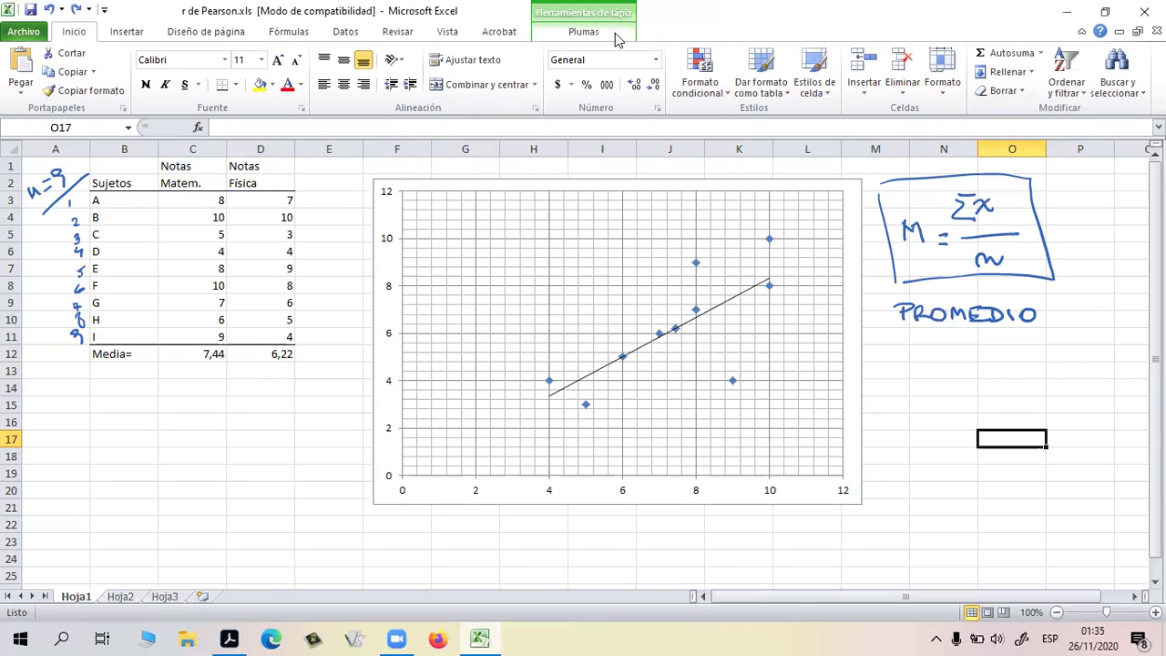
# Handwrite a dividing line under PROMEDIO and the notes "∃r", "grado" and "Sentido" below it with the blue pen
pyautogui.click(627, 37)
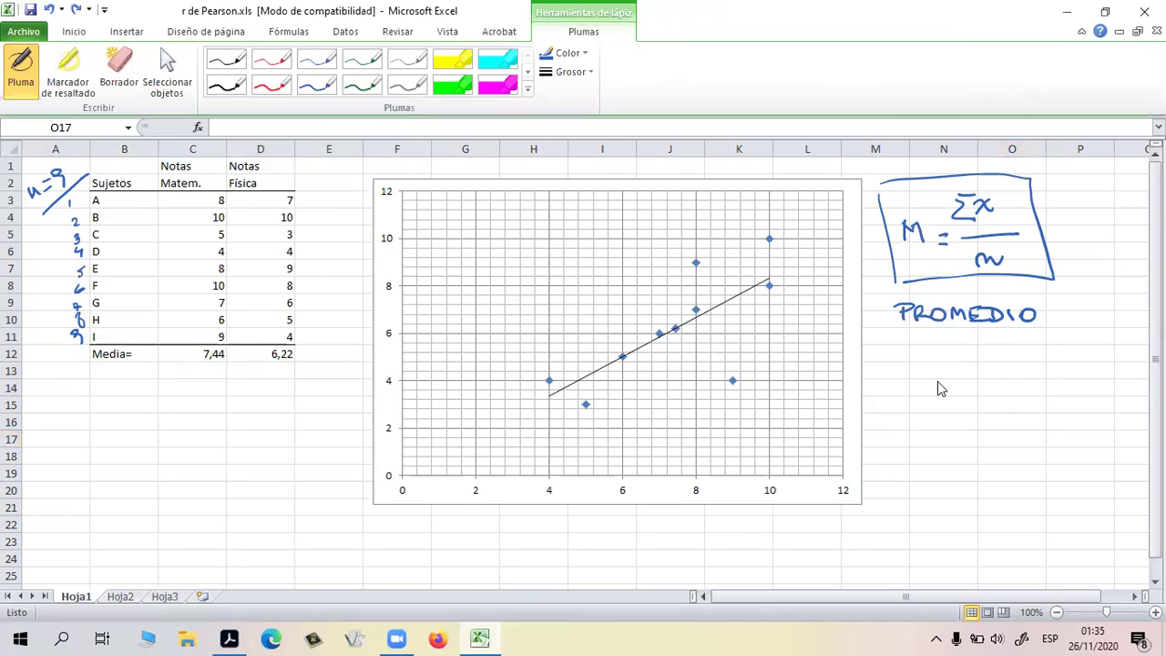
pyautogui.moveTo(930, 371); pyautogui.dragTo(1091, 339)
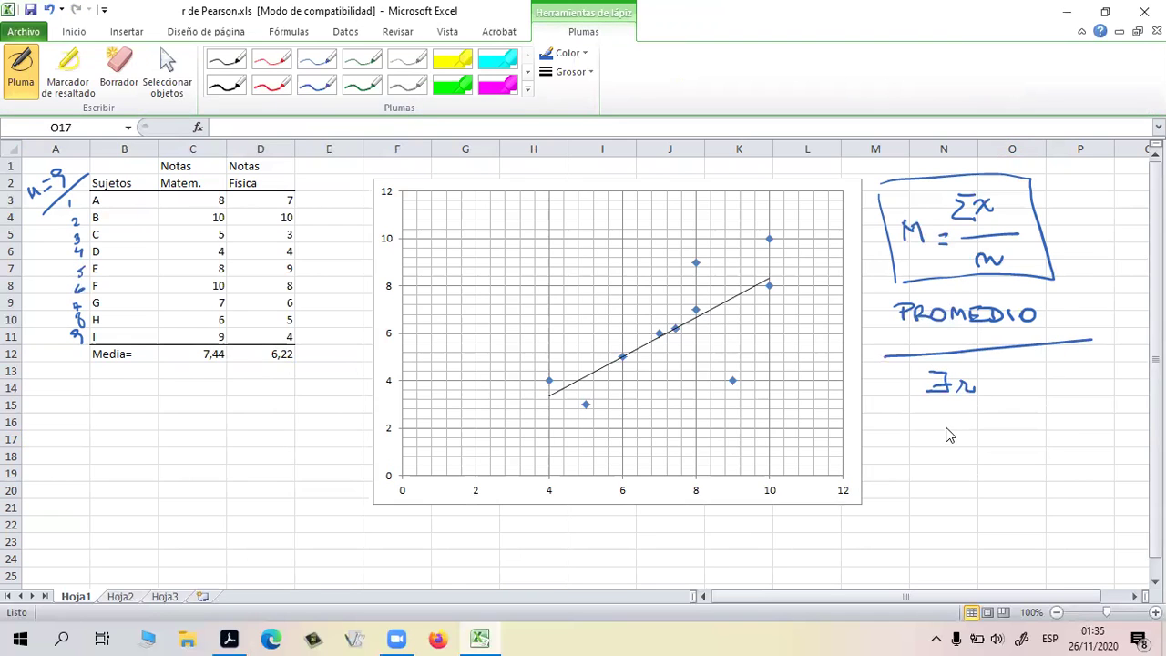
pyautogui.moveTo(947, 416)
pyautogui.mouseDown()
pyautogui.moveTo(948, 446)
pyautogui.moveTo(1013, 412)
pyautogui.moveTo(1020, 423)
pyautogui.mouseUp()
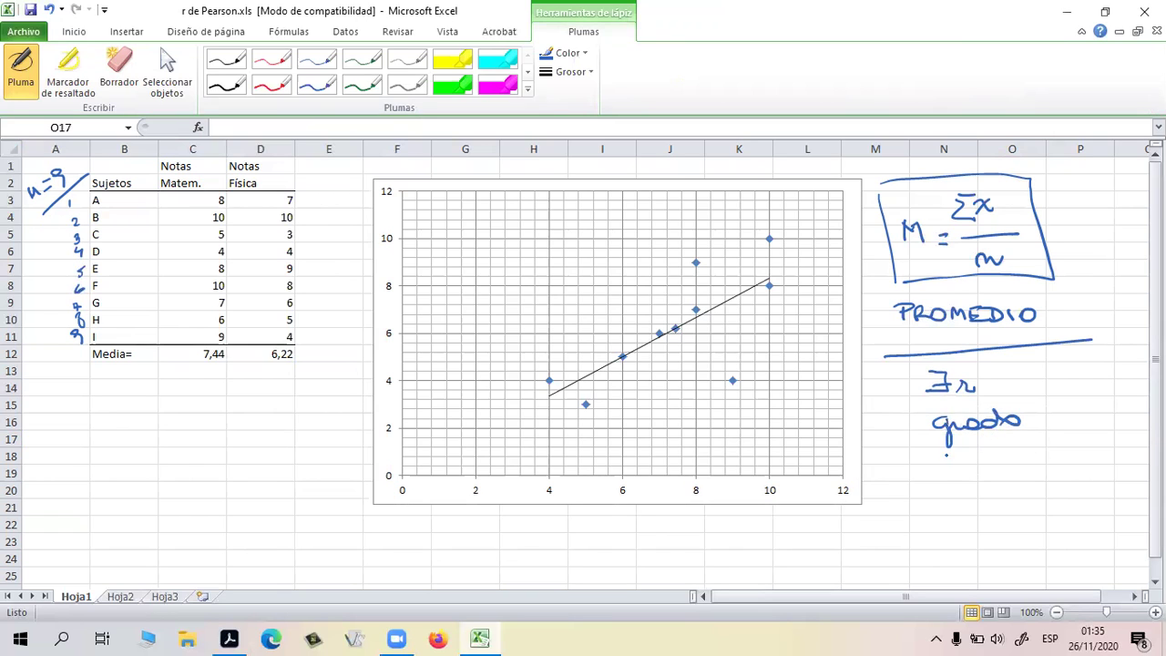
pyautogui.moveTo(946, 461)
pyautogui.mouseDown()
pyautogui.moveTo(943, 471)
pyautogui.moveTo(1002, 475)
pyautogui.mouseUp()
pyautogui.moveTo(1028, 472); pyautogui.dragTo(1022, 474)
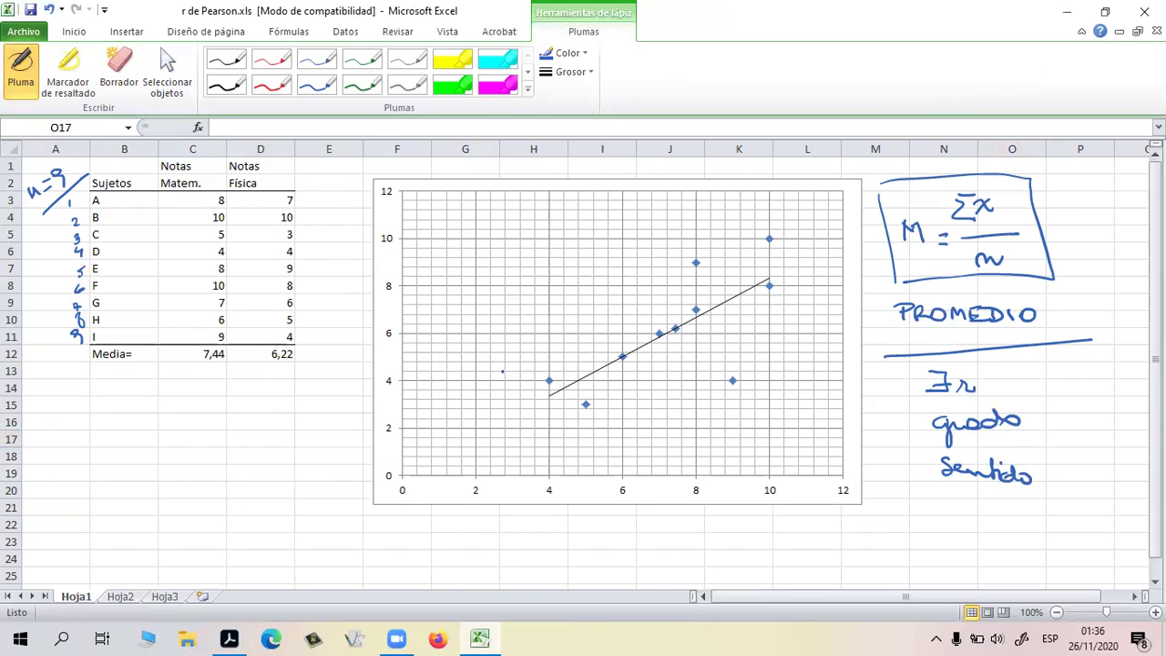
# Sketch a small pair of axes with scattered ink dots below the grades table, and stop inking
pyautogui.moveTo(113, 415)
pyautogui.mouseDown()
pyautogui.moveTo(110, 479)
pyautogui.moveTo(233, 484)
pyautogui.mouseUp()
pyautogui.press('Escape')
pyautogui.click(146, 440)
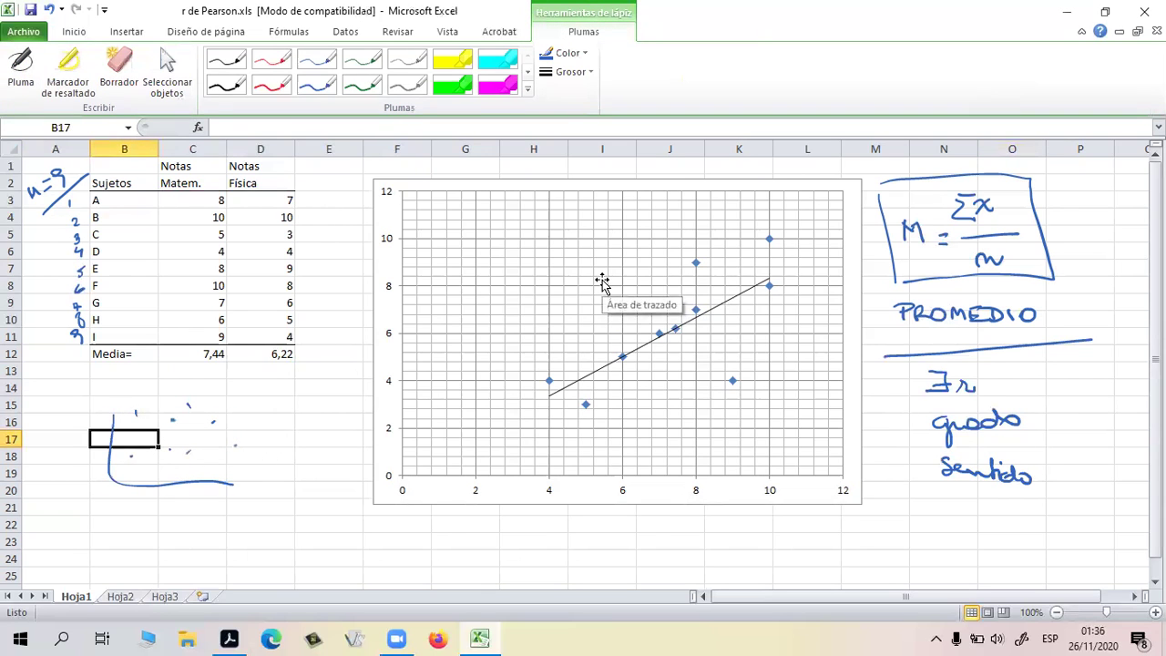
# Erase the ink sketch below the table and the handwritten numbers 1 to 9 beside the subjects
pyautogui.click(127, 71)
pyautogui.click(118, 455)
pyautogui.moveTo(189, 422)
pyautogui.mouseDown()
pyautogui.moveTo(152, 465)
pyautogui.moveTo(236, 432)
pyautogui.moveTo(217, 432)
pyautogui.mouseUp()
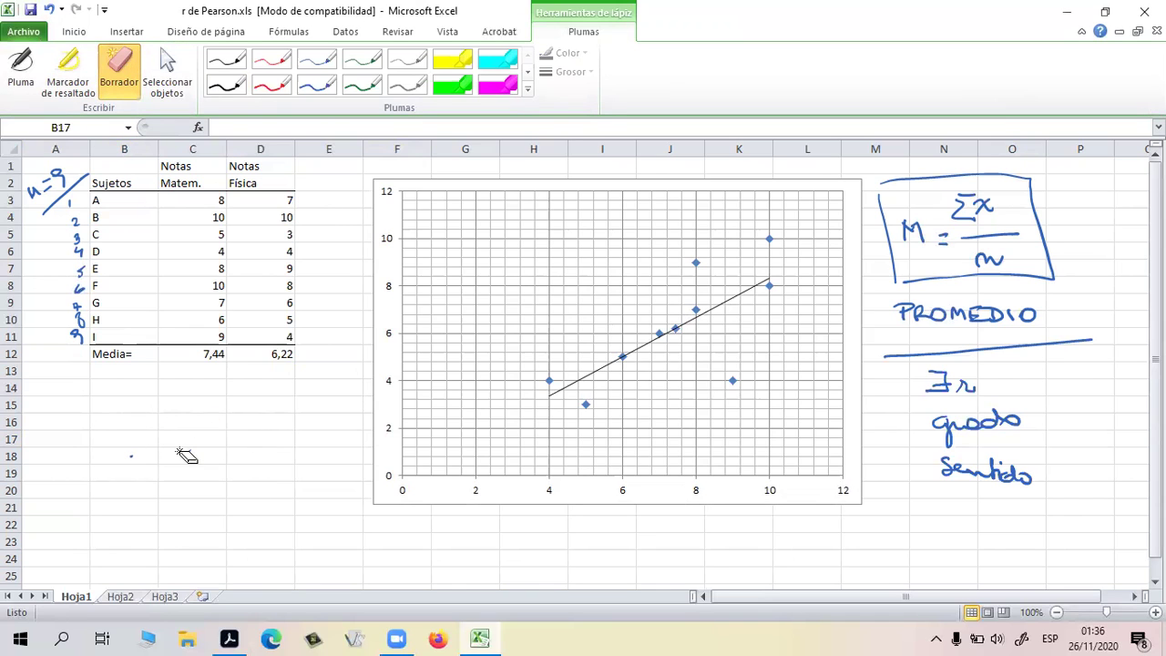
pyautogui.moveTo(150, 449)
pyautogui.mouseDown()
pyautogui.moveTo(114, 446)
pyautogui.moveTo(74, 306)
pyautogui.moveTo(76, 206)
pyautogui.moveTo(76, 247)
pyautogui.mouseUp()
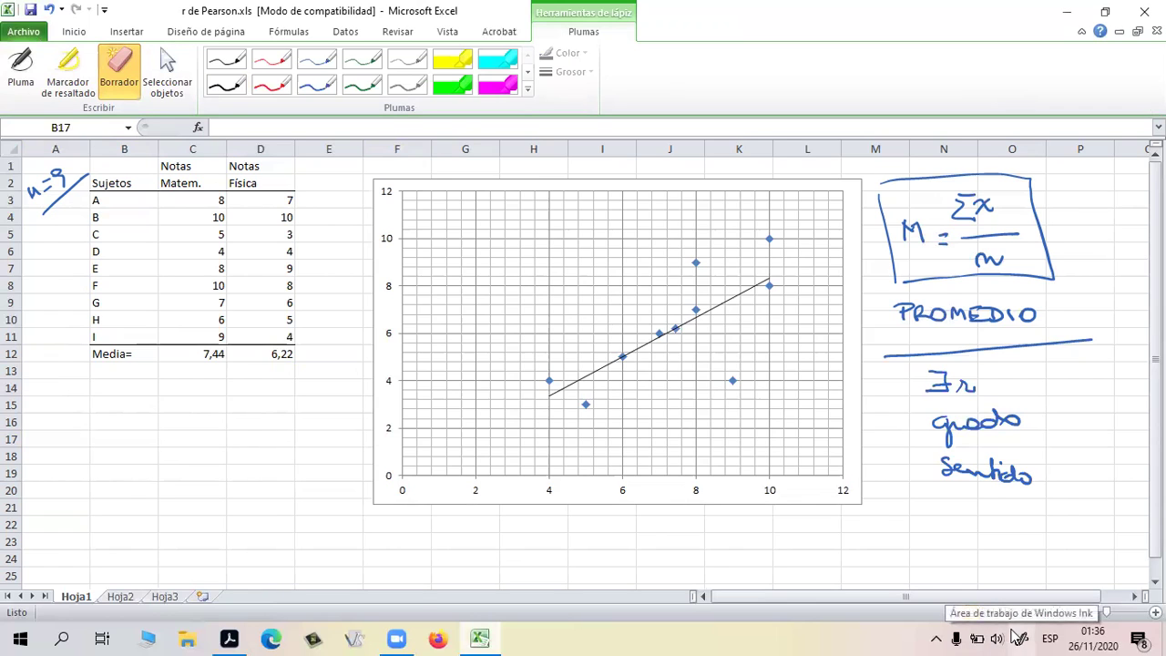
# Circle every data point on the scatter chart with the thick green pen
pyautogui.click(361, 89)
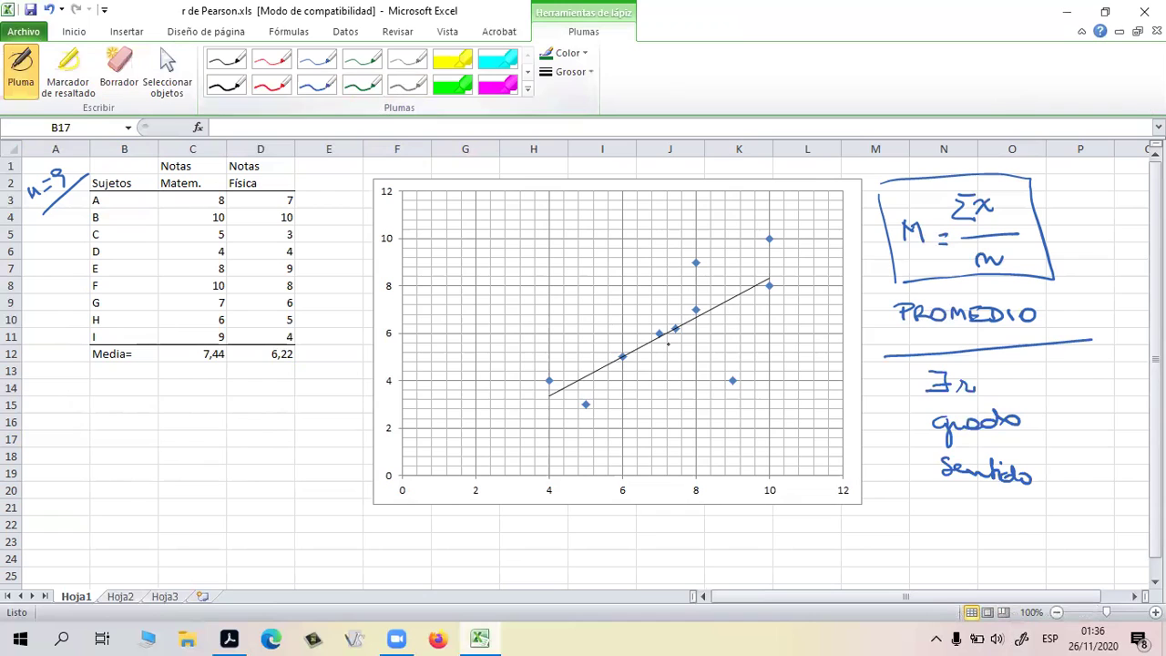
pyautogui.moveTo(699, 315)
pyautogui.mouseDown()
pyautogui.moveTo(695, 304)
pyautogui.moveTo(625, 364)
pyautogui.moveTo(552, 379)
pyautogui.mouseUp()
pyautogui.moveTo(592, 400); pyautogui.dragTo(592, 403)
pyautogui.moveTo(698, 260); pyautogui.dragTo(694, 266)
pyautogui.moveTo(764, 284); pyautogui.dragTo(771, 286)
pyautogui.moveTo(767, 235); pyautogui.dragTo(773, 240)
pyautogui.moveTo(734, 375); pyautogui.dragTo(736, 386)
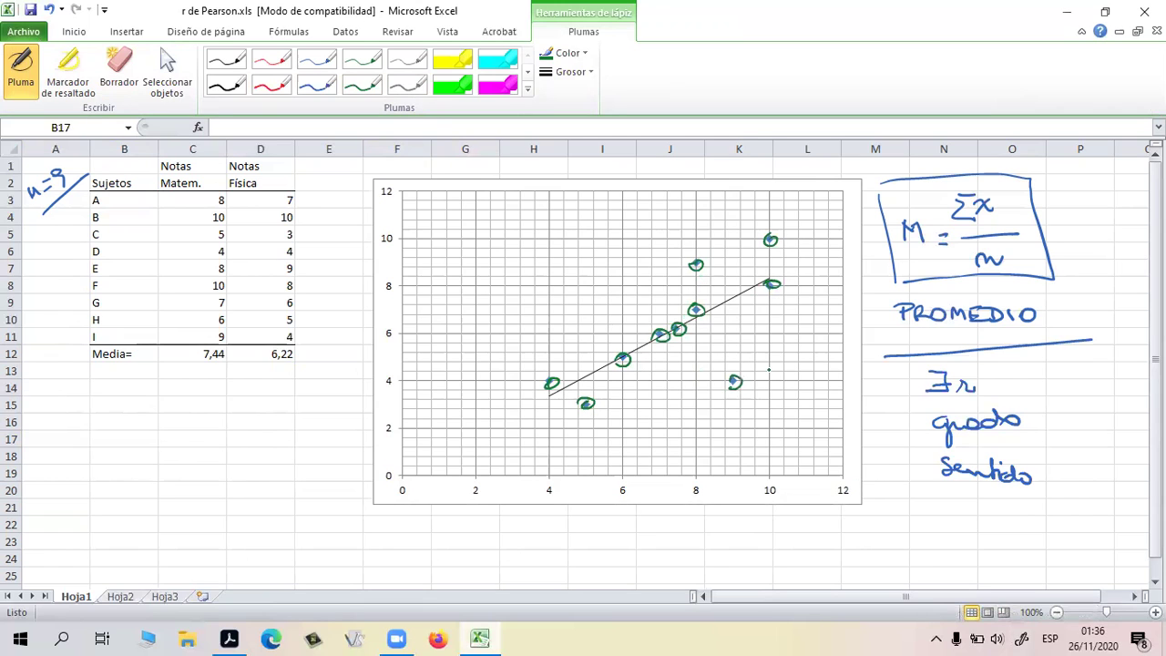
# Ink a rising arrow and crossing lines through the mean point on the chart, and mark ∃r with a check and Sentido with a plus
pyautogui.moveTo(997, 375); pyautogui.dragTo(1046, 344)
pyautogui.moveTo(661, 468); pyautogui.dragTo(774, 414)
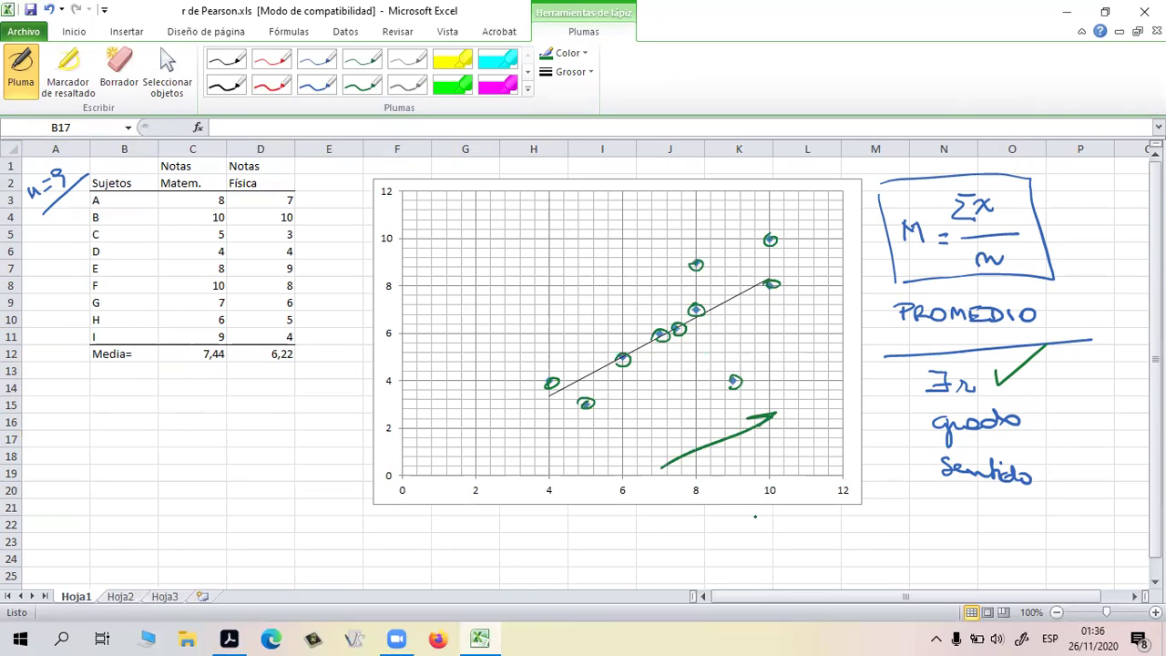
pyautogui.moveTo(667, 228); pyautogui.dragTo(684, 389)
pyautogui.moveTo(501, 325); pyautogui.dragTo(807, 329)
pyautogui.moveTo(770, 417)
pyautogui.mouseDown()
pyautogui.moveTo(783, 413)
pyautogui.moveTo(745, 427)
pyautogui.mouseUp()
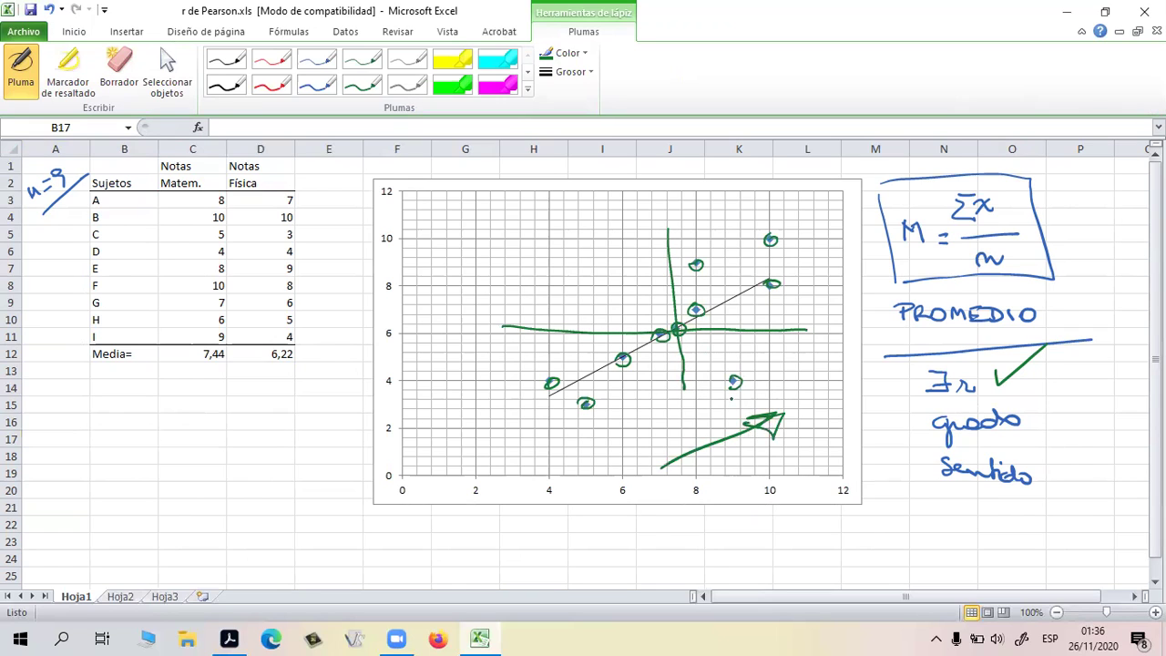
pyautogui.moveTo(1070, 458)
pyautogui.mouseDown()
pyautogui.moveTo(1071, 493)
pyautogui.moveTo(1091, 472)
pyautogui.mouseUp()
# Sketch axes below the table with a descending line, scattered dots around it and an arrow pointing up and left
pyautogui.moveTo(132, 411)
pyautogui.mouseDown()
pyautogui.moveTo(140, 517)
pyautogui.moveTo(387, 515)
pyautogui.mouseUp()
pyautogui.moveTo(180, 434); pyautogui.dragTo(307, 481)
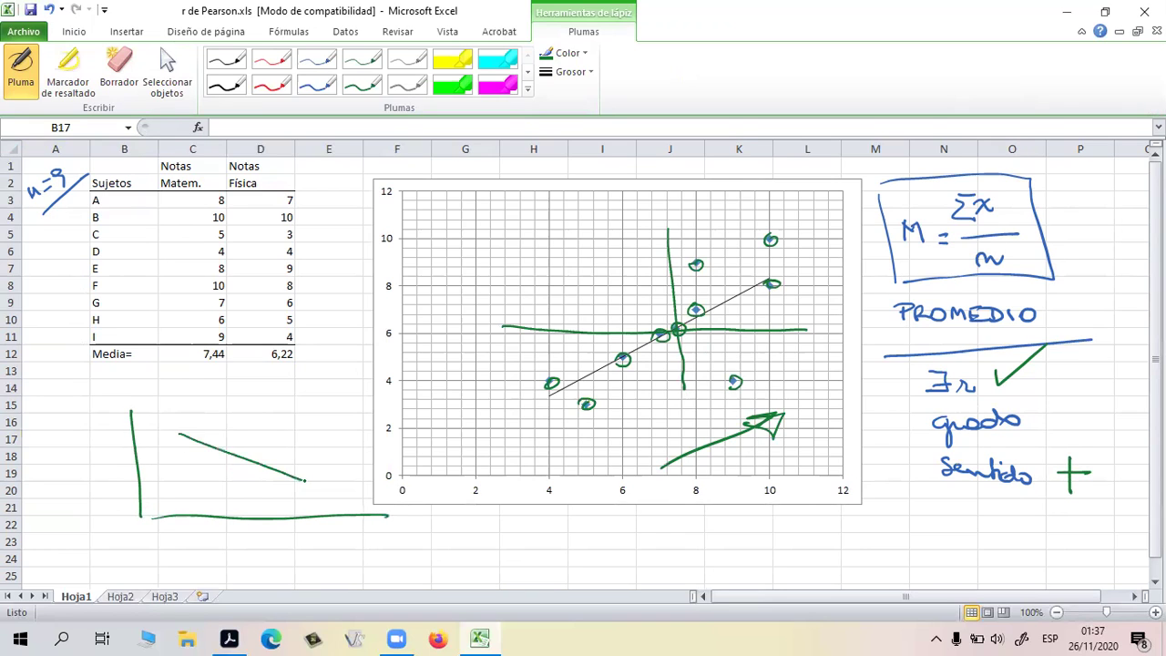
pyautogui.click(211, 433)
pyautogui.click(188, 449)
pyautogui.click(221, 435)
pyautogui.click(233, 469)
pyautogui.click(276, 468)
pyautogui.moveTo(343, 445)
pyautogui.mouseDown()
pyautogui.moveTo(252, 412)
pyautogui.moveTo(284, 410)
pyautogui.mouseUp()
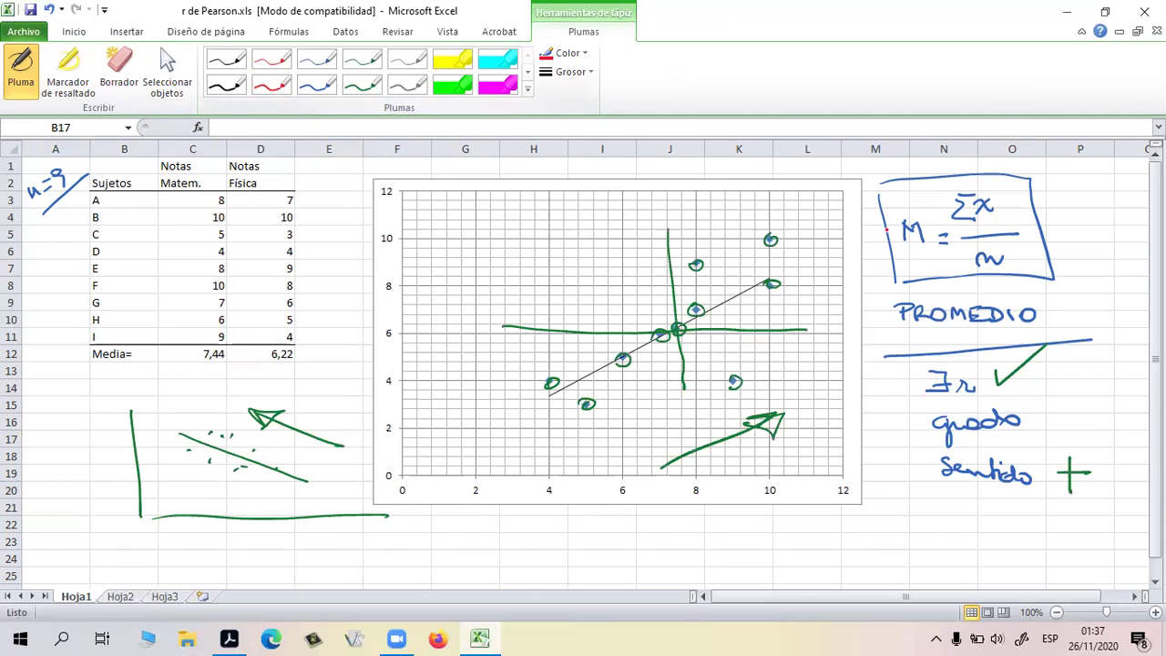
# Number the chart's four quadrants I to IV in red ink and draw a red line along the trendline
pyautogui.moveTo(815, 214); pyautogui.dragTo(815, 230)
pyautogui.moveTo(541, 220); pyautogui.dragTo(544, 236)
pyautogui.moveTo(553, 221); pyautogui.dragTo(557, 247)
pyautogui.moveTo(497, 423)
pyautogui.mouseDown()
pyautogui.moveTo(497, 440)
pyautogui.moveTo(526, 443)
pyautogui.mouseUp()
pyautogui.moveTo(817, 436)
pyautogui.mouseDown()
pyautogui.moveTo(819, 450)
pyautogui.moveTo(847, 428)
pyautogui.mouseUp()
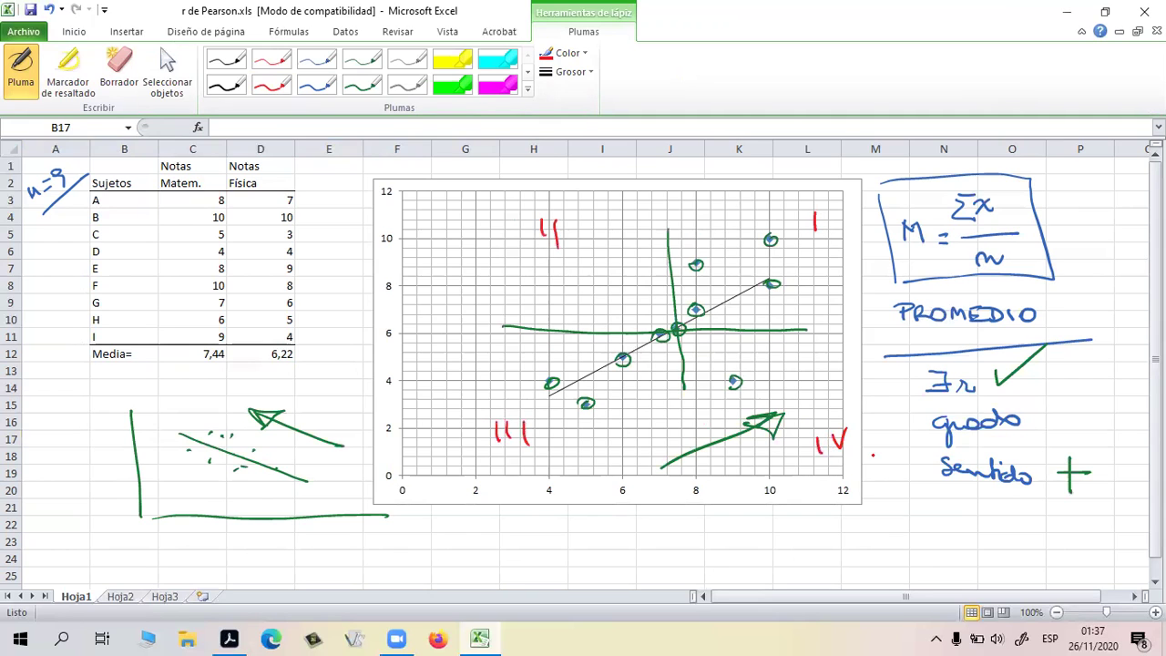
pyautogui.moveTo(603, 398); pyautogui.dragTo(782, 290)
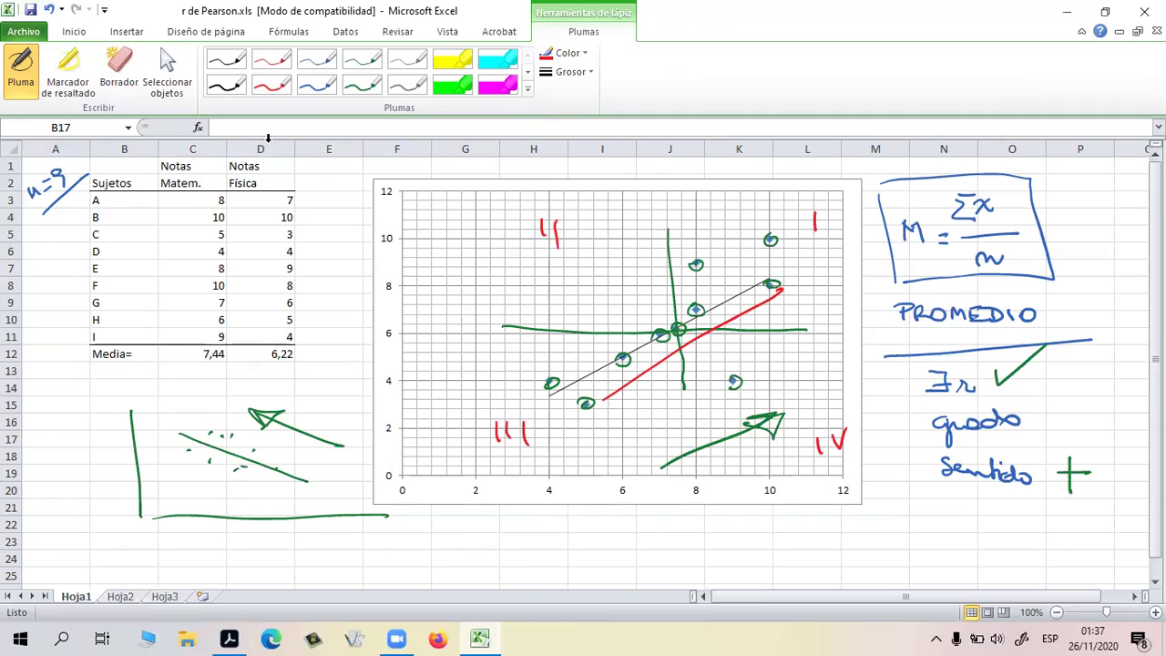
# Erase all ink annotations over the scatter chart and the sketch below the table
pyautogui.click(119, 70)
pyautogui.moveTo(653, 318)
pyautogui.mouseDown()
pyautogui.moveTo(664, 307)
pyautogui.moveTo(538, 222)
pyautogui.moveTo(495, 421)
pyautogui.moveTo(827, 443)
pyautogui.moveTo(838, 460)
pyautogui.moveTo(728, 372)
pyautogui.moveTo(819, 209)
pyautogui.moveTo(771, 239)
pyautogui.moveTo(638, 395)
pyautogui.moveTo(585, 416)
pyautogui.mouseUp()
pyautogui.moveTo(288, 442)
pyautogui.mouseDown()
pyautogui.moveTo(285, 408)
pyautogui.moveTo(103, 448)
pyautogui.moveTo(196, 493)
pyautogui.moveTo(145, 494)
pyautogui.moveTo(421, 521)
pyautogui.moveTo(264, 501)
pyautogui.moveTo(273, 469)
pyautogui.mouseUp()
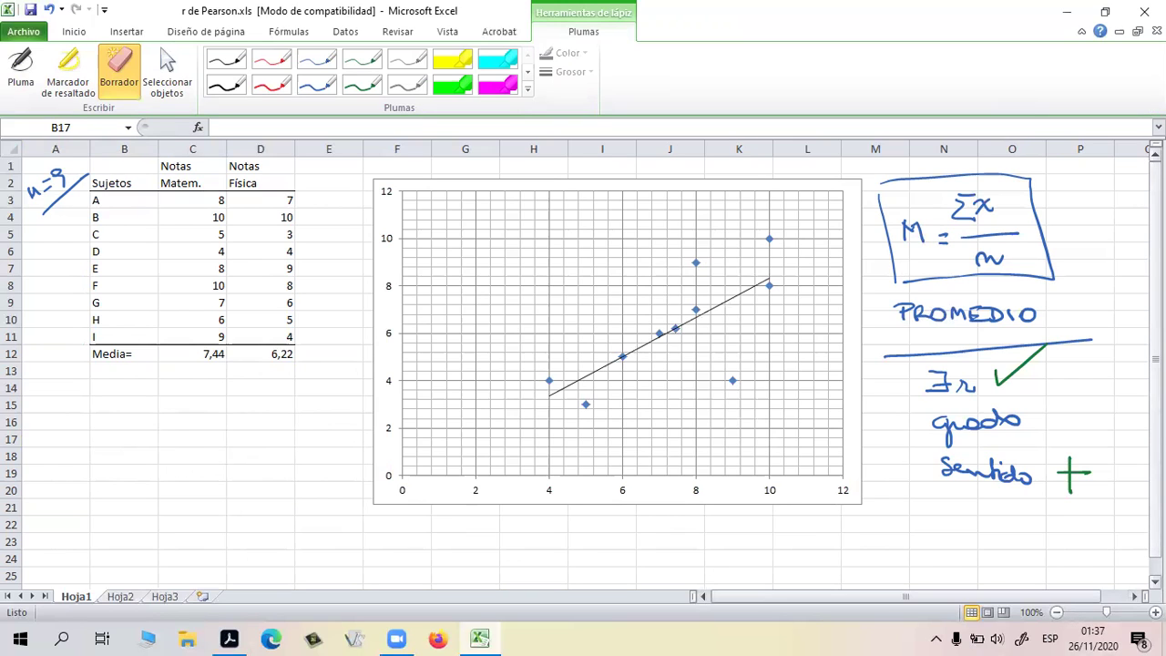
# Write "alto" beside grado with the green pen and underline it
pyautogui.click(368, 95)
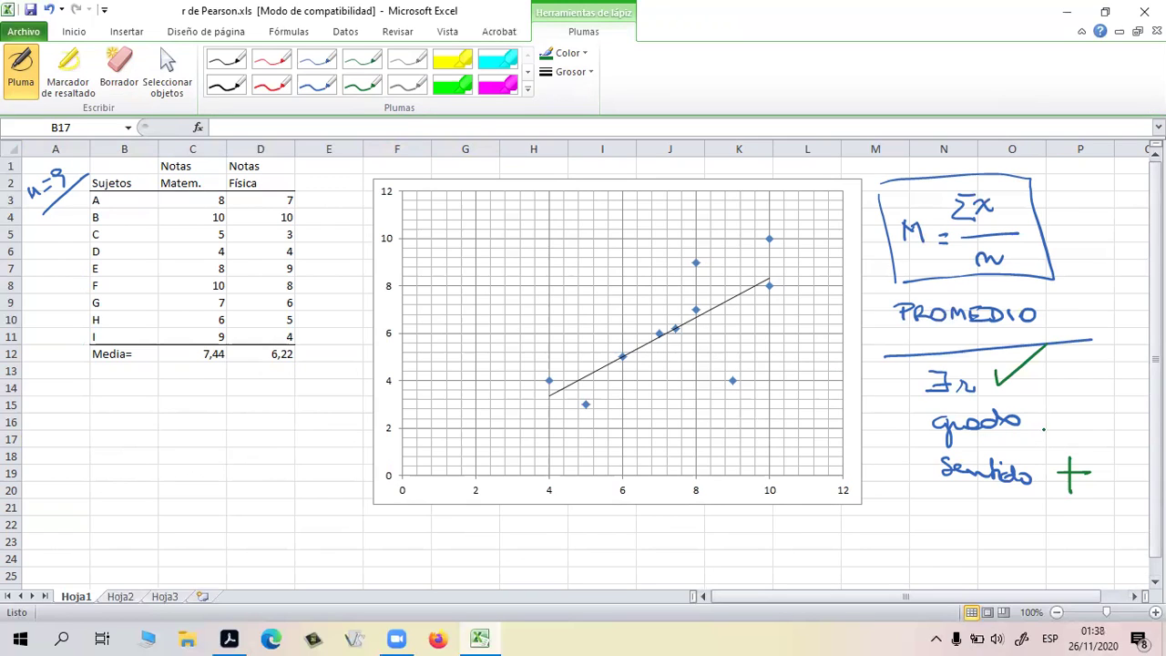
pyautogui.moveTo(1041, 426); pyautogui.dragTo(1106, 429)
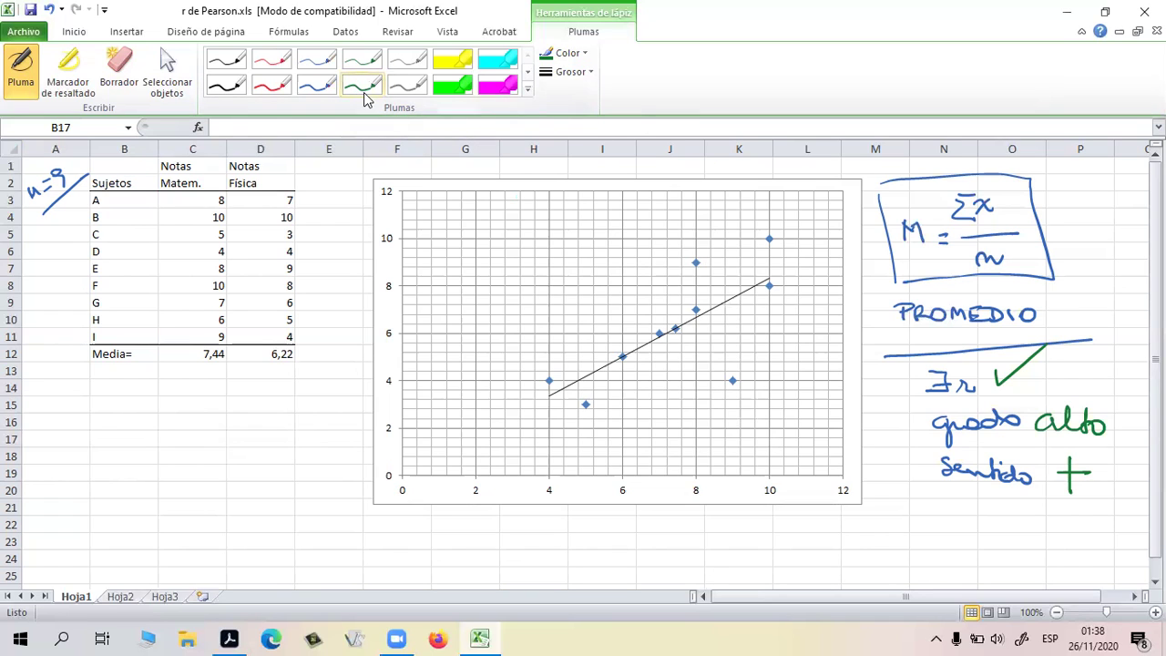
pyautogui.moveTo(1031, 439); pyautogui.dragTo(1119, 437)
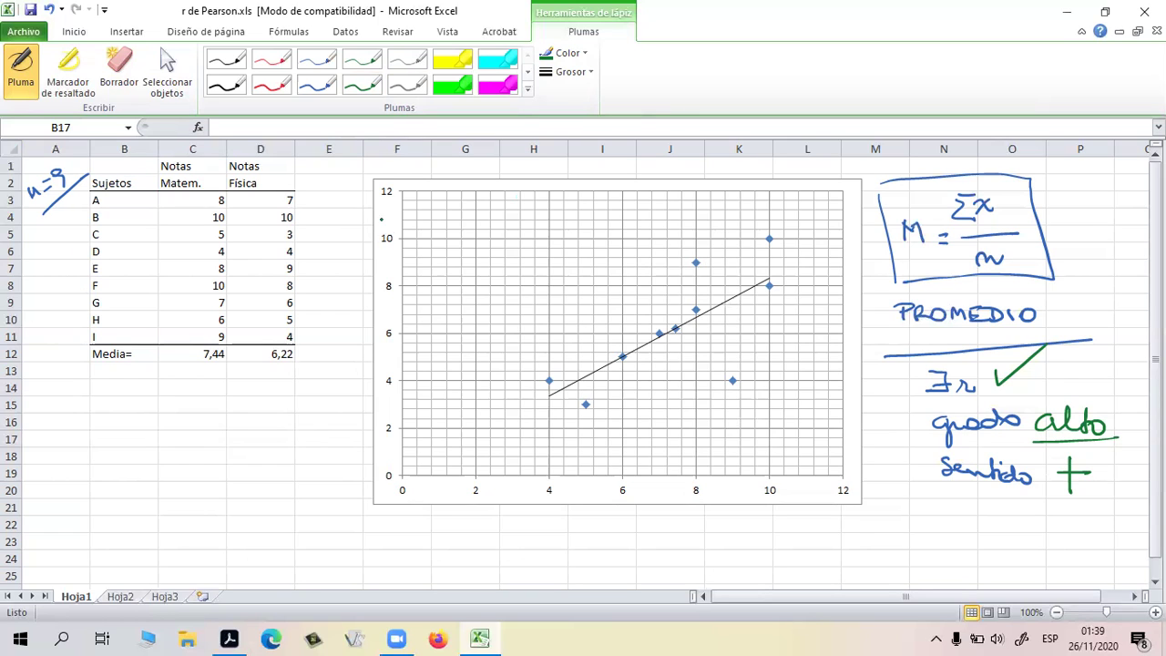
# Erase the handwritten ∃r, grado and Sentido notes with their green marks, keeping the dividing line under PROMEDIO
pyautogui.click(119, 69)
pyautogui.moveTo(992, 444)
pyautogui.mouseDown()
pyautogui.moveTo(1005, 412)
pyautogui.moveTo(965, 407)
pyautogui.moveTo(969, 471)
pyautogui.moveTo(1046, 445)
pyautogui.moveTo(1077, 462)
pyautogui.moveTo(1030, 483)
pyautogui.mouseUp()
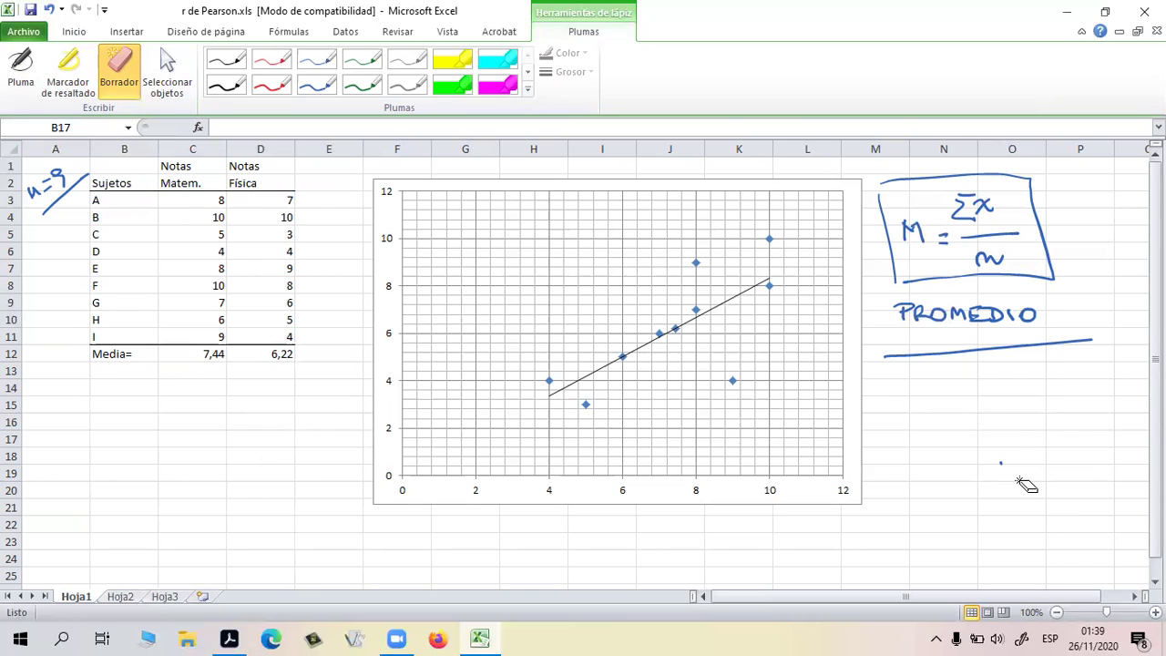
pyautogui.click(1001, 463)
pyautogui.press('Escape')
# Move the scatter chart slightly upward on the sheet
pyautogui.click(427, 248)
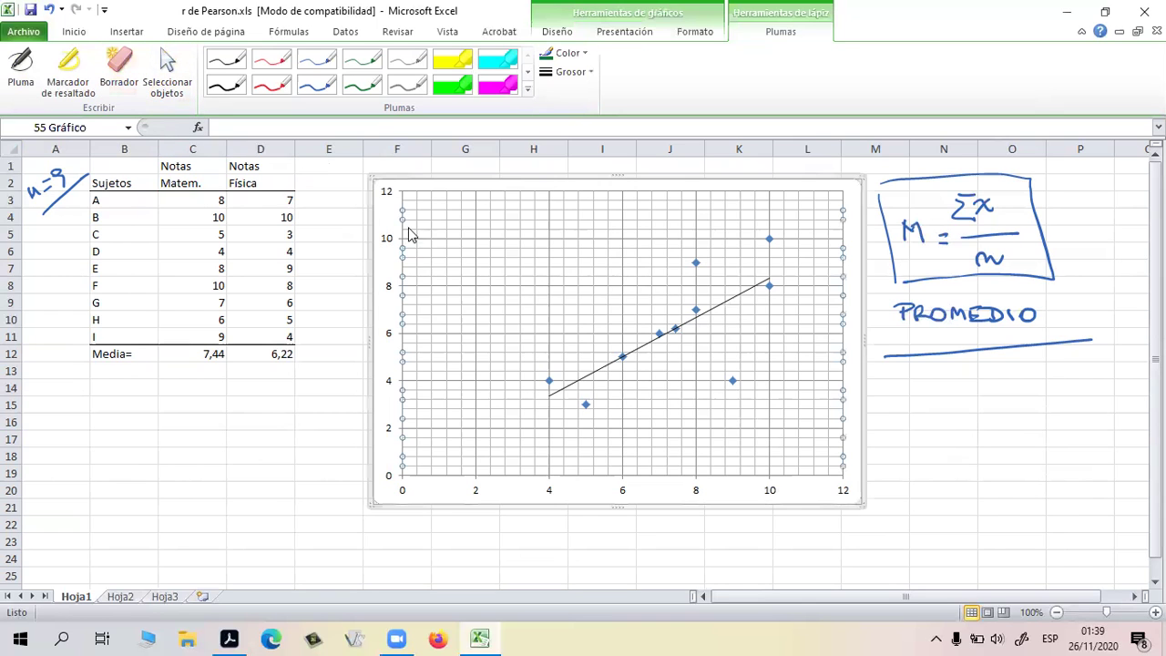
pyautogui.click(978, 464)
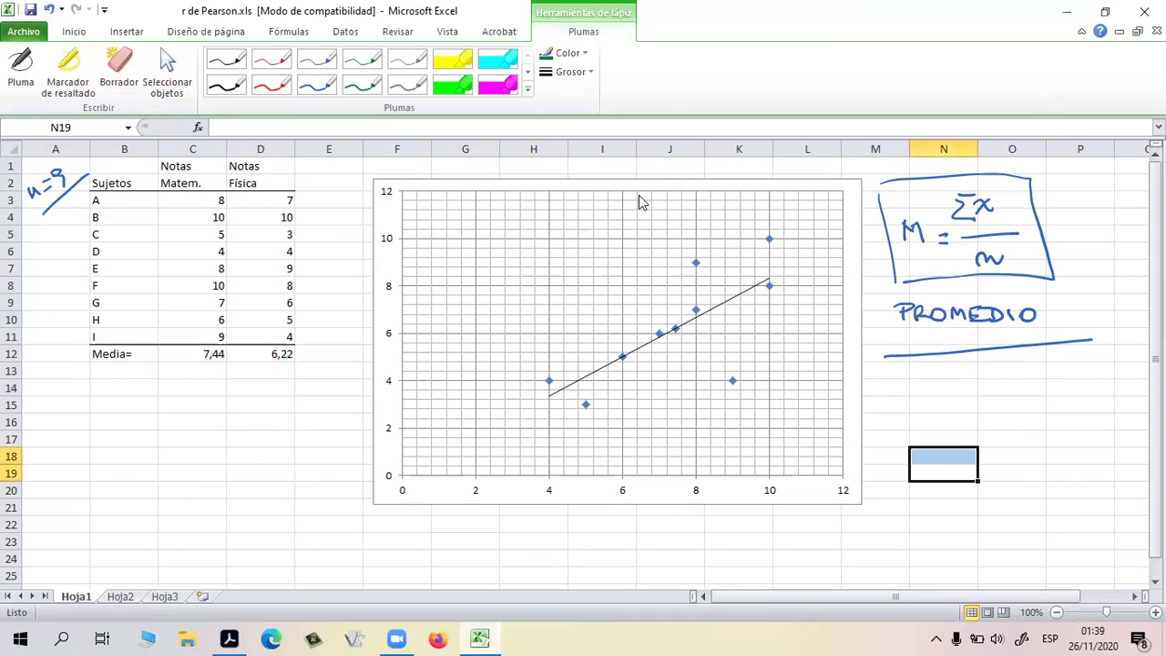
pyautogui.moveTo(638, 183)
pyautogui.mouseDown()
pyautogui.moveTo(648, 188)
pyautogui.moveTo(635, 172)
pyautogui.mouseUp()
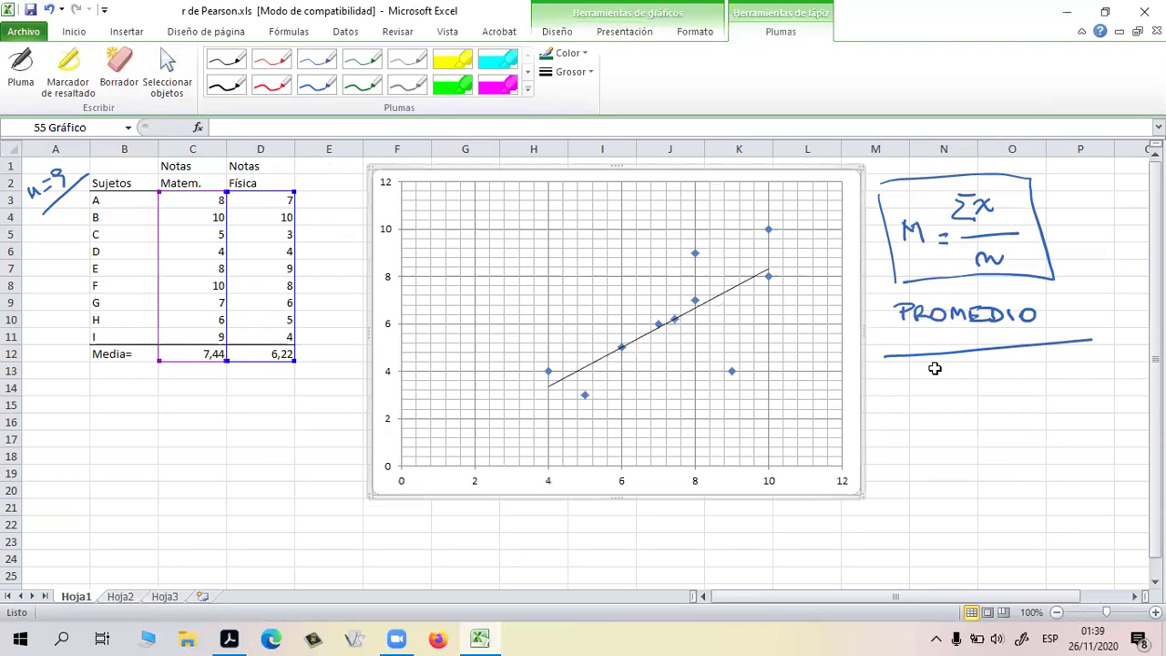
pyautogui.moveTo(989, 439); pyautogui.dragTo(947, 439)
pyautogui.click(784, 173)
pyautogui.click(331, 381)
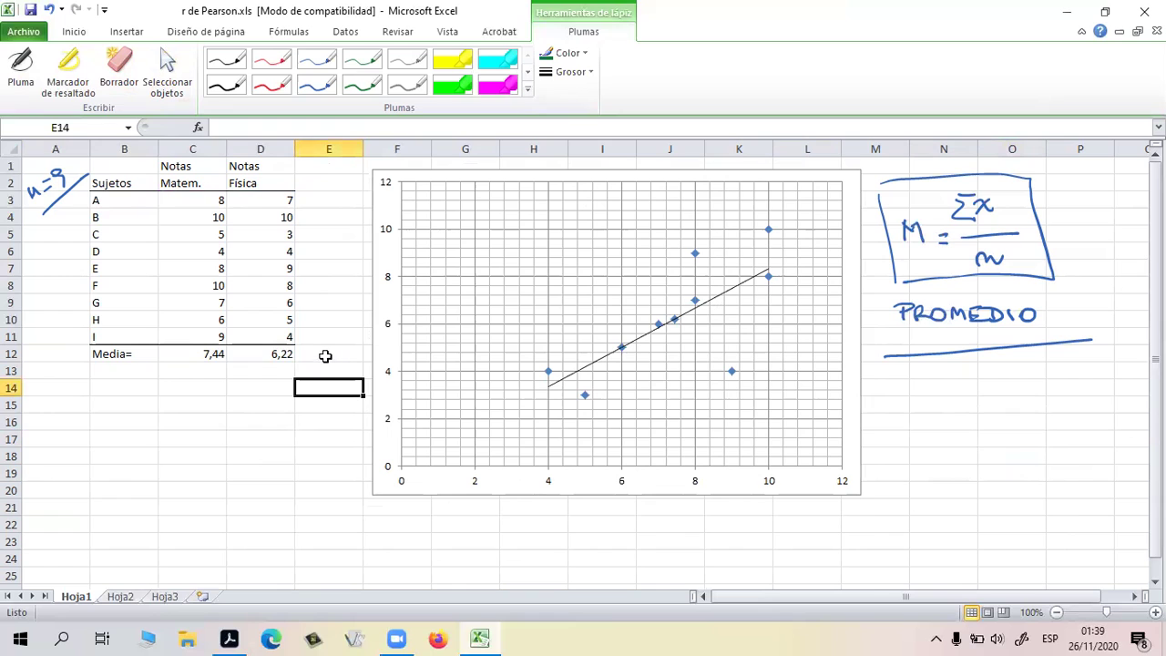
pyautogui.doubleClick(331, 386)
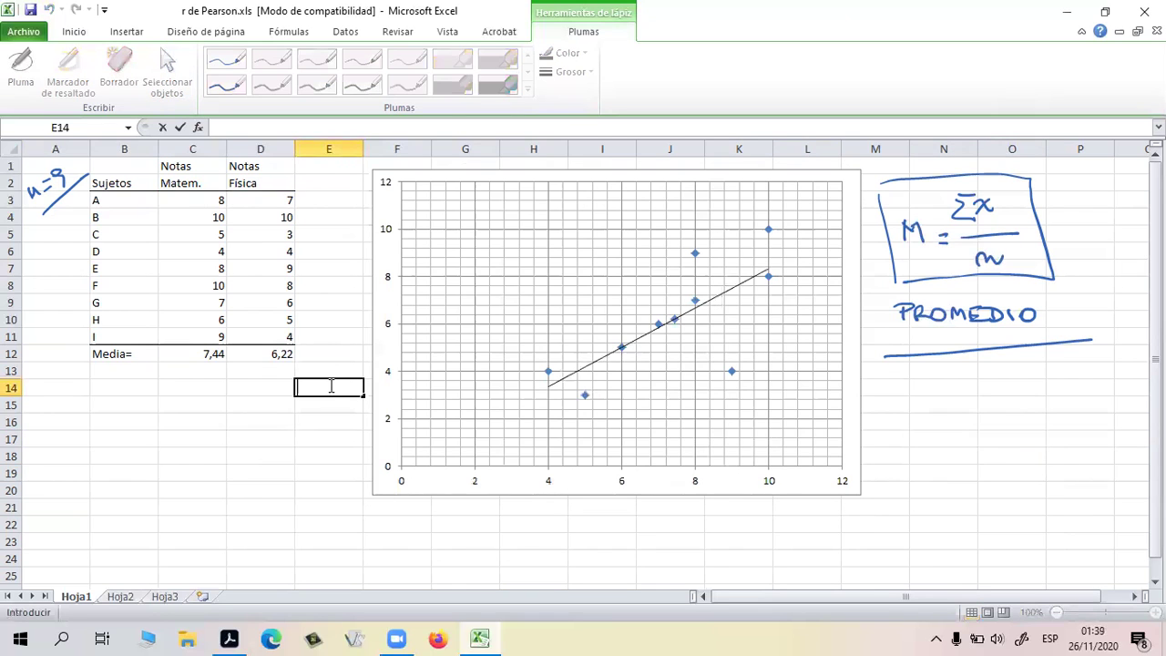
pyautogui.click(331, 387)
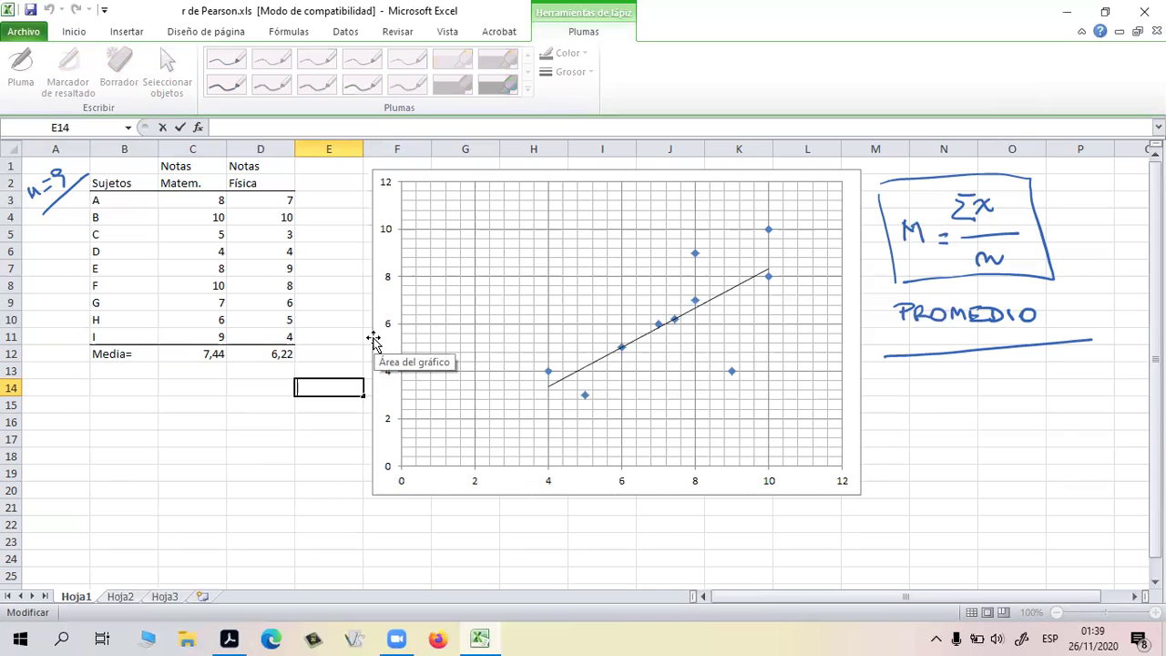
# Move the scatter chart past the handwritten mean formula so that it starts around column Q, clearing the area beside the data table
pyautogui.moveTo(373, 339); pyautogui.dragTo(666, 531)
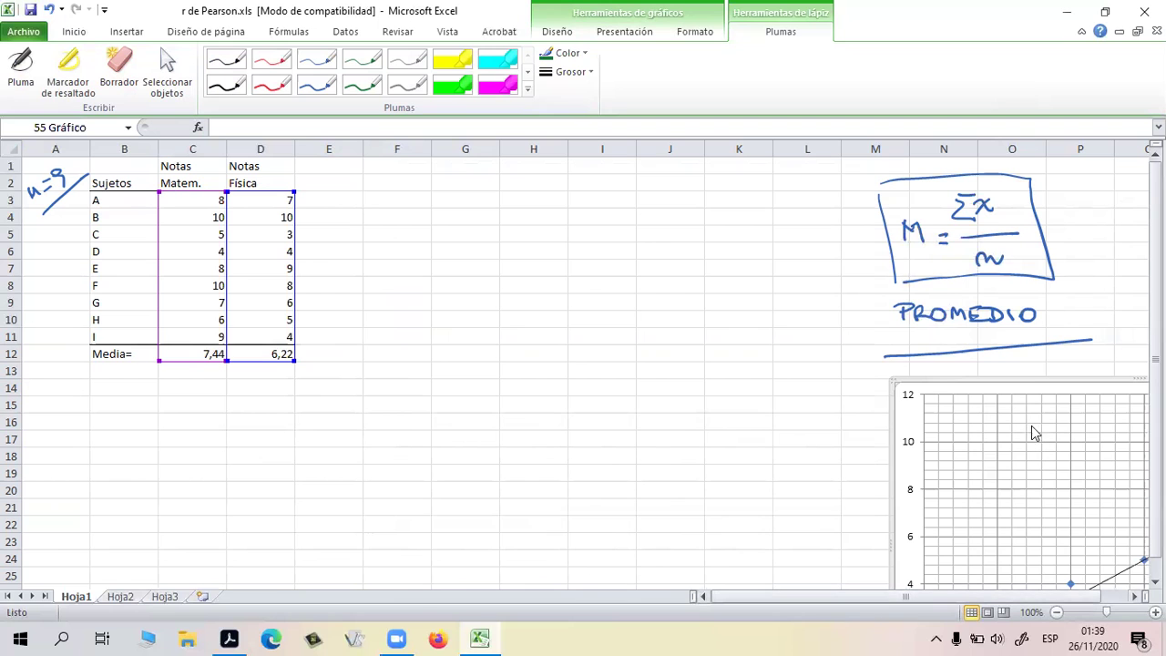
pyautogui.moveTo(1032, 380); pyautogui.dragTo(430, 172)
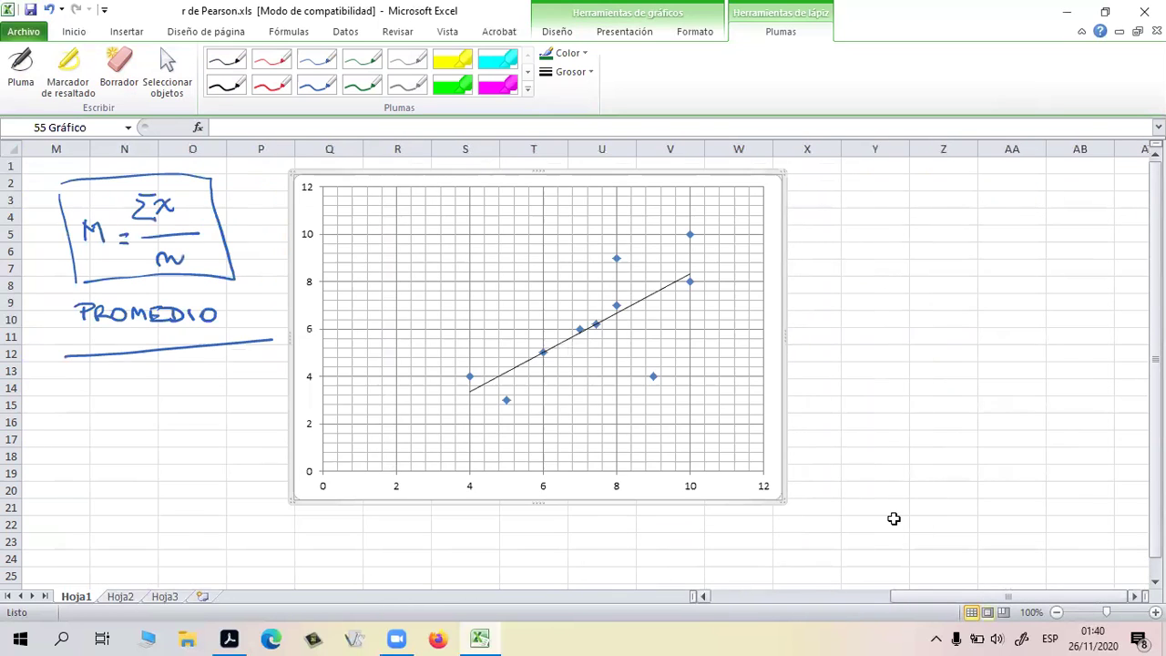
pyautogui.hscroll(-5, 894, 518)
pyautogui.hscroll(-3, 893, 518)
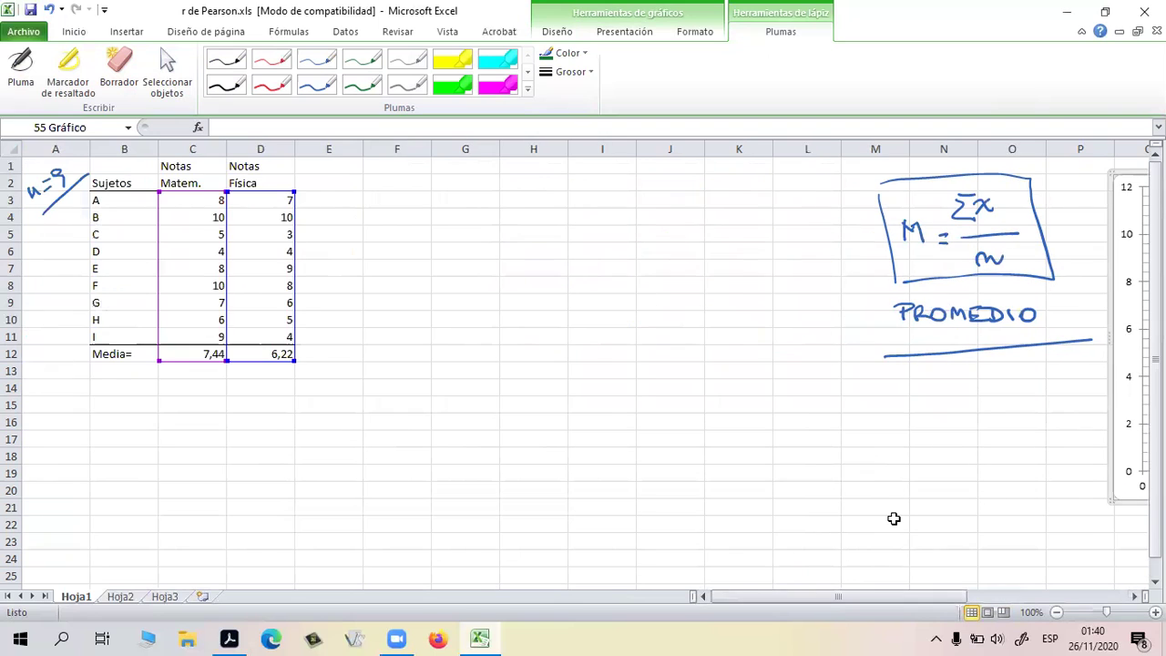
pyautogui.click(387, 401)
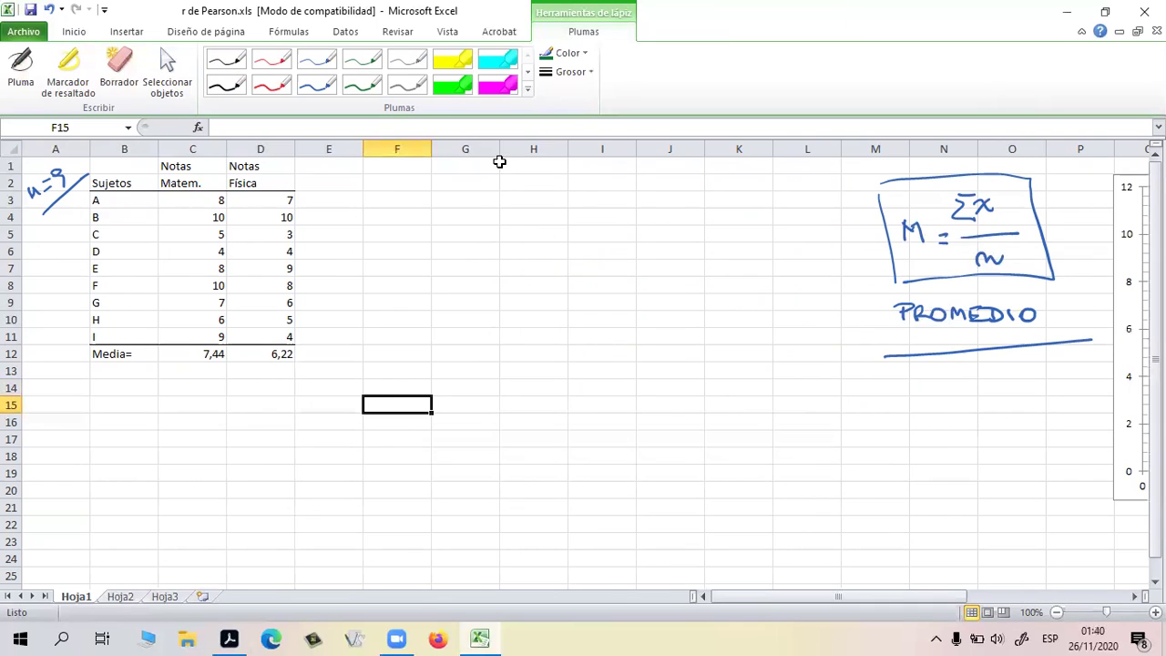
# Handwrite in green ink "r =" with the numerator Σ(x − Mx)·(y − My) and its fraction line, beside the blue mean formula
pyautogui.click(362, 86)
pyautogui.moveTo(627, 226); pyautogui.dragTo(671, 219)
pyautogui.moveTo(660, 225); pyautogui.dragTo(671, 226)
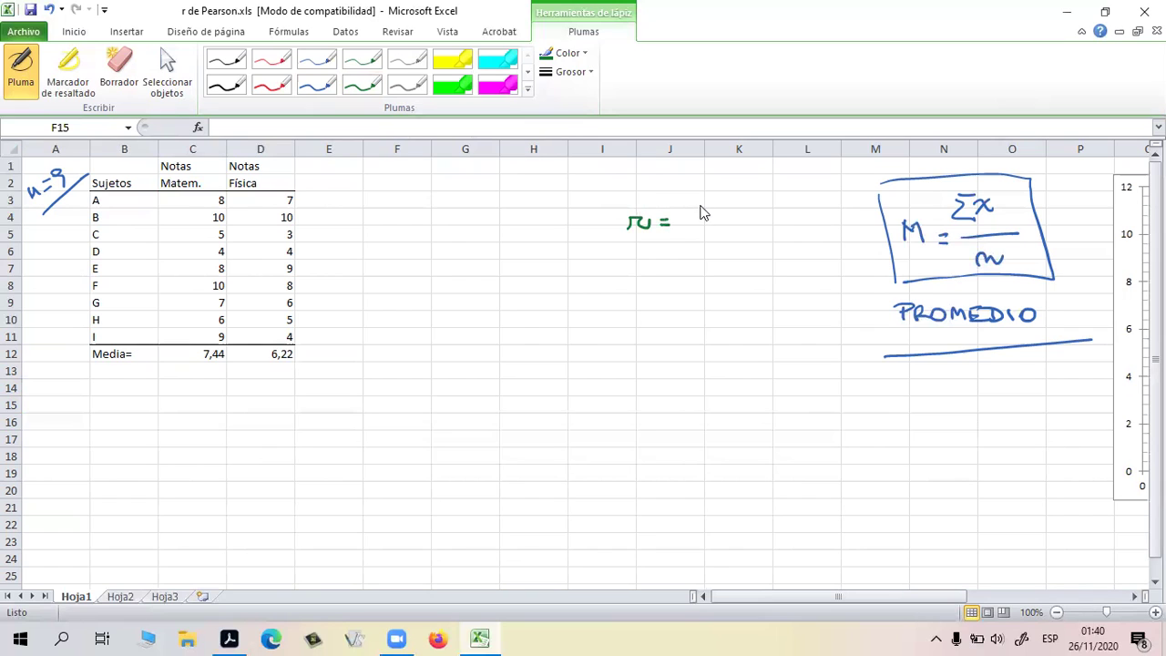
pyautogui.moveTo(691, 193)
pyautogui.mouseDown()
pyautogui.moveTo(707, 206)
pyautogui.moveTo(693, 205)
pyautogui.moveTo(726, 197)
pyautogui.moveTo(755, 214)
pyautogui.mouseUp()
pyautogui.moveTo(694, 180); pyautogui.dragTo(690, 224)
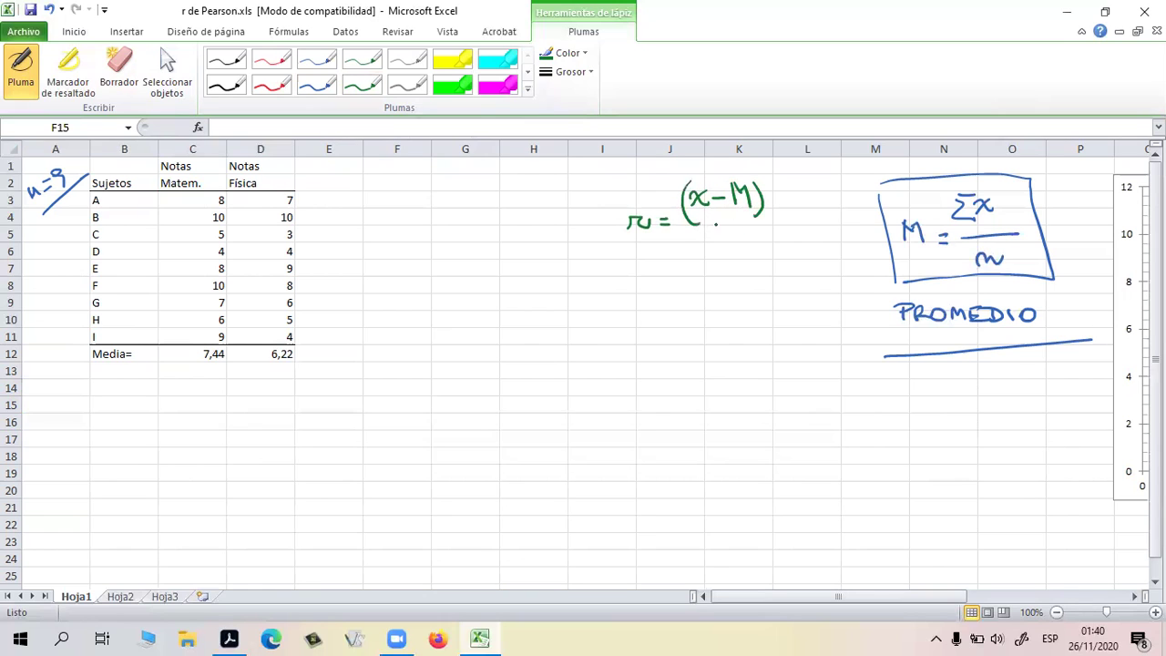
pyautogui.moveTo(790, 186)
pyautogui.mouseDown()
pyautogui.moveTo(787, 219)
pyautogui.moveTo(809, 205)
pyautogui.moveTo(801, 231)
pyautogui.moveTo(831, 195)
pyautogui.moveTo(829, 206)
pyautogui.moveTo(865, 218)
pyautogui.mouseUp()
pyautogui.click(773, 199)
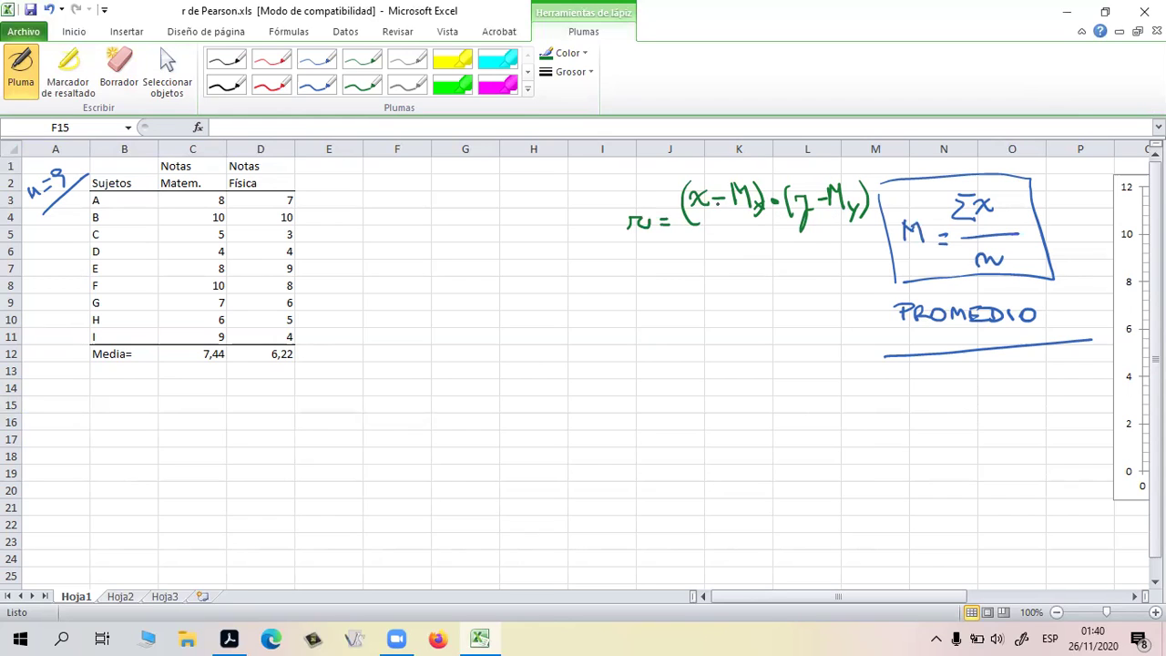
pyautogui.moveTo(661, 180)
pyautogui.mouseDown()
pyautogui.moveTo(692, 174)
pyautogui.moveTo(652, 220)
pyautogui.moveTo(876, 217)
pyautogui.mouseUp()
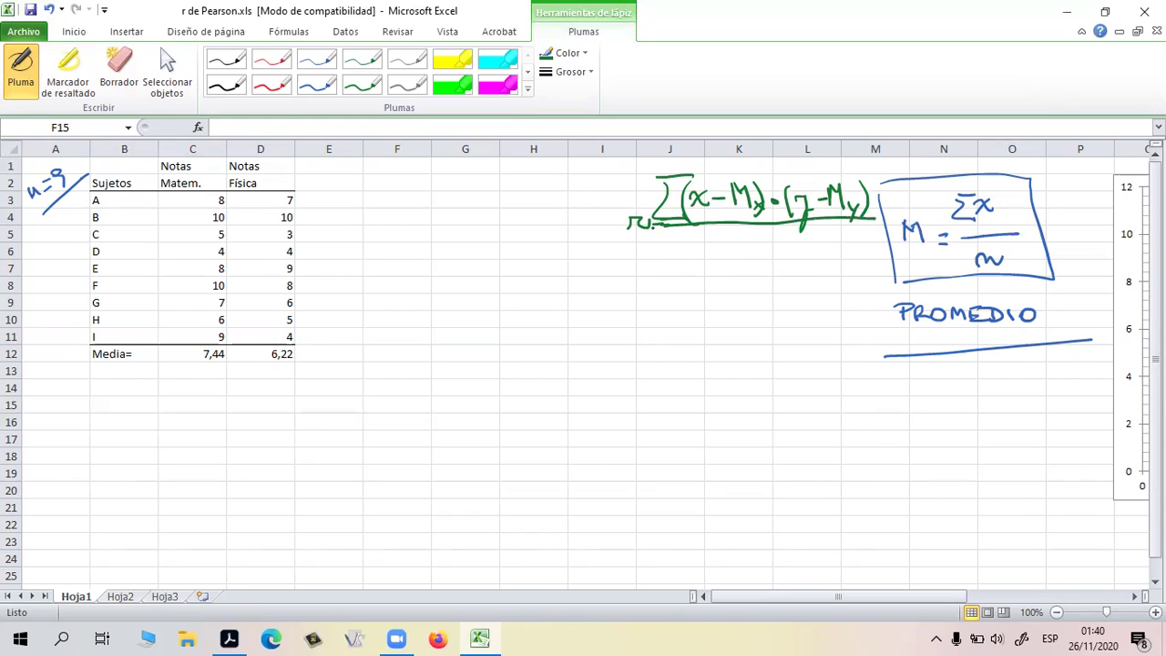
# Handwrite the denominator Sx · Sy · n in green ink under the fraction line of the r formula
pyautogui.moveTo(716, 239)
pyautogui.mouseDown()
pyautogui.moveTo(704, 254)
pyautogui.moveTo(733, 254)
pyautogui.mouseUp()
pyautogui.moveTo(734, 243)
pyautogui.mouseDown()
pyautogui.moveTo(720, 255)
pyautogui.moveTo(775, 263)
pyautogui.moveTo(817, 239)
pyautogui.moveTo(836, 247)
pyautogui.mouseUp()
pyautogui.click(755, 246)
pyautogui.click(801, 246)
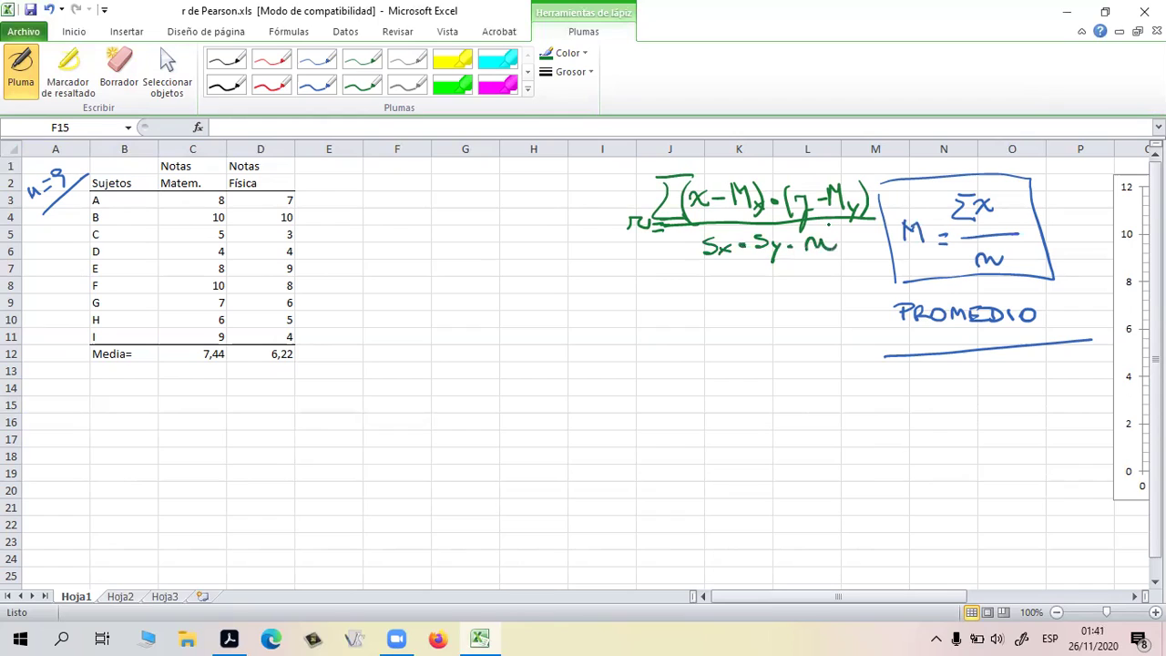
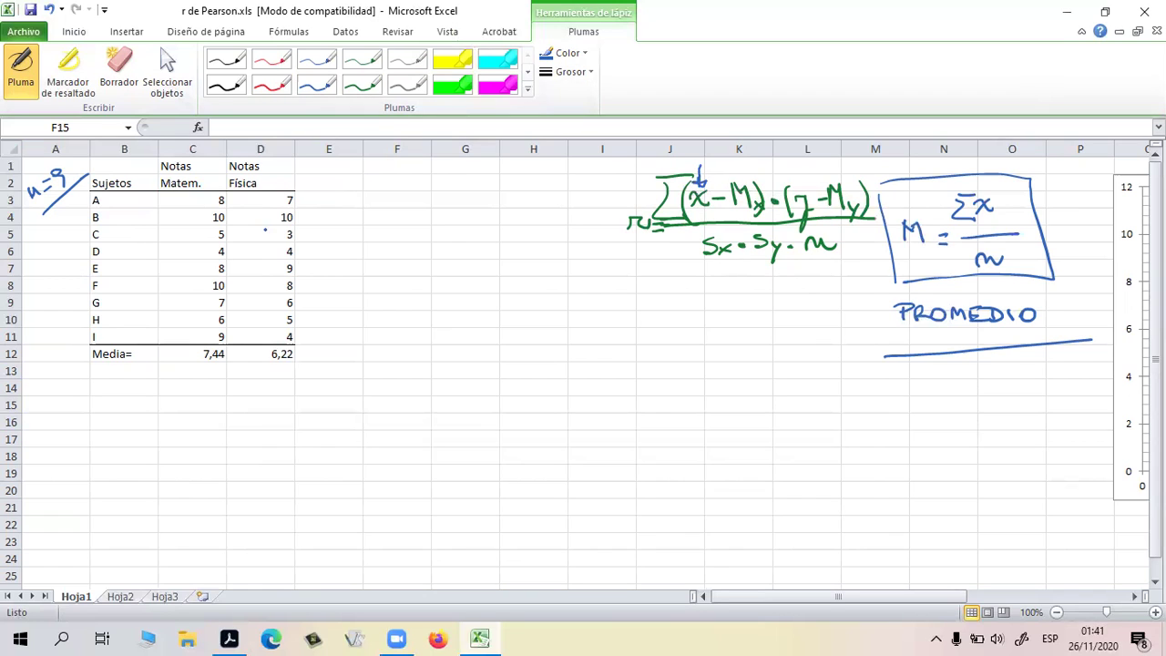
# Label the Matem. column x and the Física column y in blue ink, and mark y in the r formula with an arrow
pyautogui.moveTo(197, 181)
pyautogui.mouseDown()
pyautogui.moveTo(215, 170)
pyautogui.moveTo(213, 182)
pyautogui.mouseUp()
pyautogui.moveTo(798, 166); pyautogui.dragTo(800, 185)
pyautogui.moveTo(795, 178); pyautogui.dragTo(807, 177)
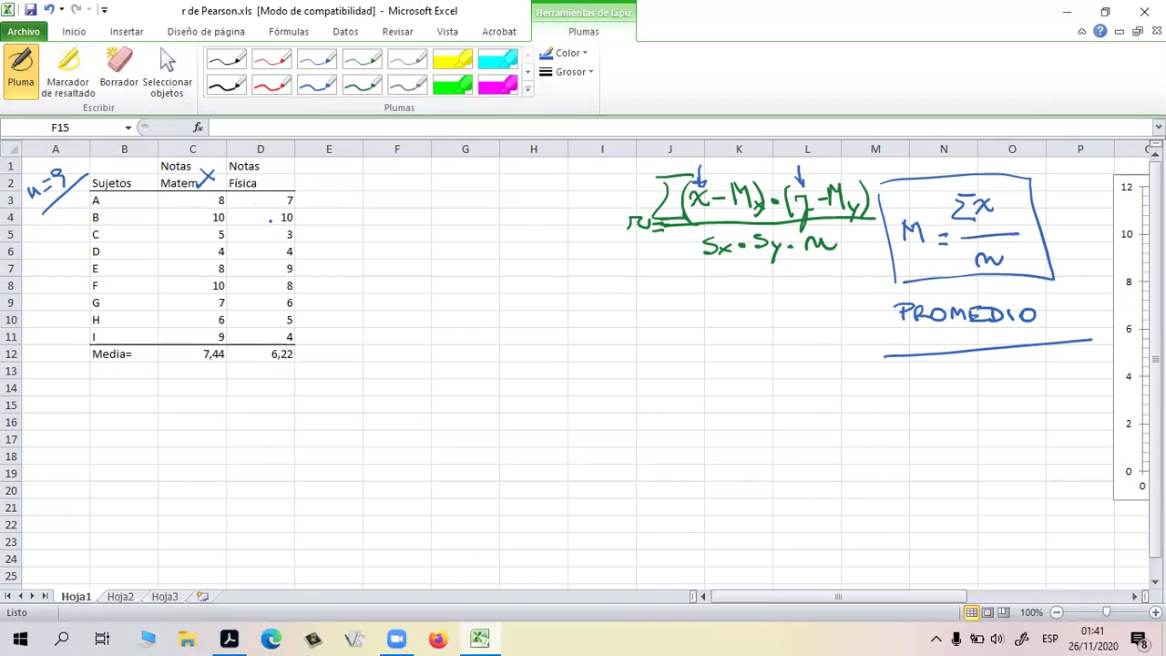
pyautogui.moveTo(269, 170); pyautogui.dragTo(277, 181)
pyautogui.moveTo(285, 170); pyautogui.dragTo(272, 191)
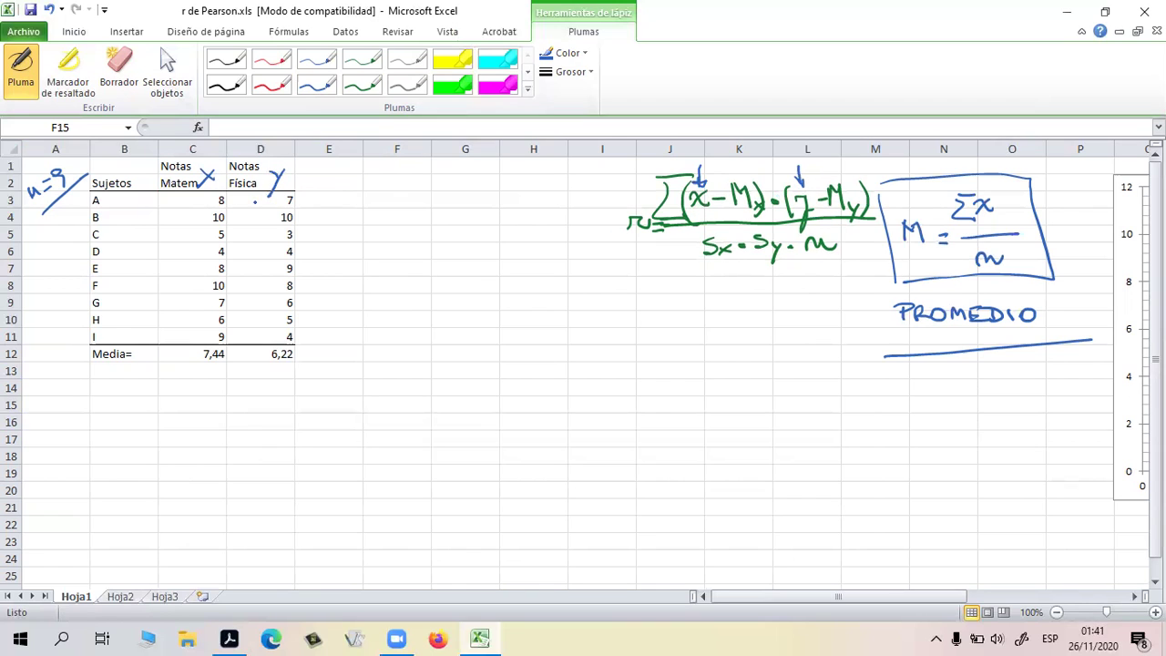
# Circle Mx, My and n in the r formula and both column means in row 12 with blue ink
pyautogui.moveTo(736, 186)
pyautogui.mouseDown()
pyautogui.moveTo(734, 208)
pyautogui.moveTo(738, 182)
pyautogui.mouseUp()
pyautogui.moveTo(230, 344)
pyautogui.mouseDown()
pyautogui.moveTo(228, 367)
pyautogui.moveTo(205, 342)
pyautogui.mouseUp()
pyautogui.moveTo(840, 180); pyautogui.dragTo(847, 182)
pyautogui.moveTo(286, 344)
pyautogui.mouseDown()
pyautogui.moveTo(277, 373)
pyautogui.moveTo(264, 343)
pyautogui.mouseUp()
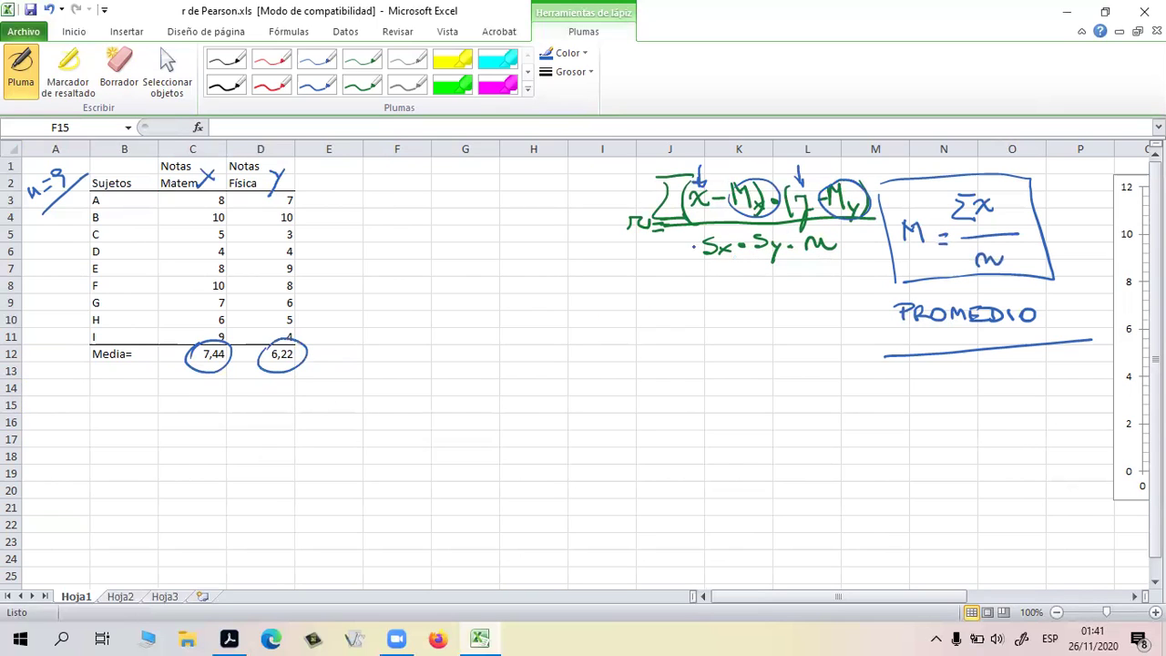
pyautogui.moveTo(809, 227); pyautogui.dragTo(807, 229)
pyautogui.moveTo(15, 177)
pyautogui.mouseDown()
pyautogui.moveTo(42, 152)
pyautogui.moveTo(55, 181)
pyautogui.mouseUp()
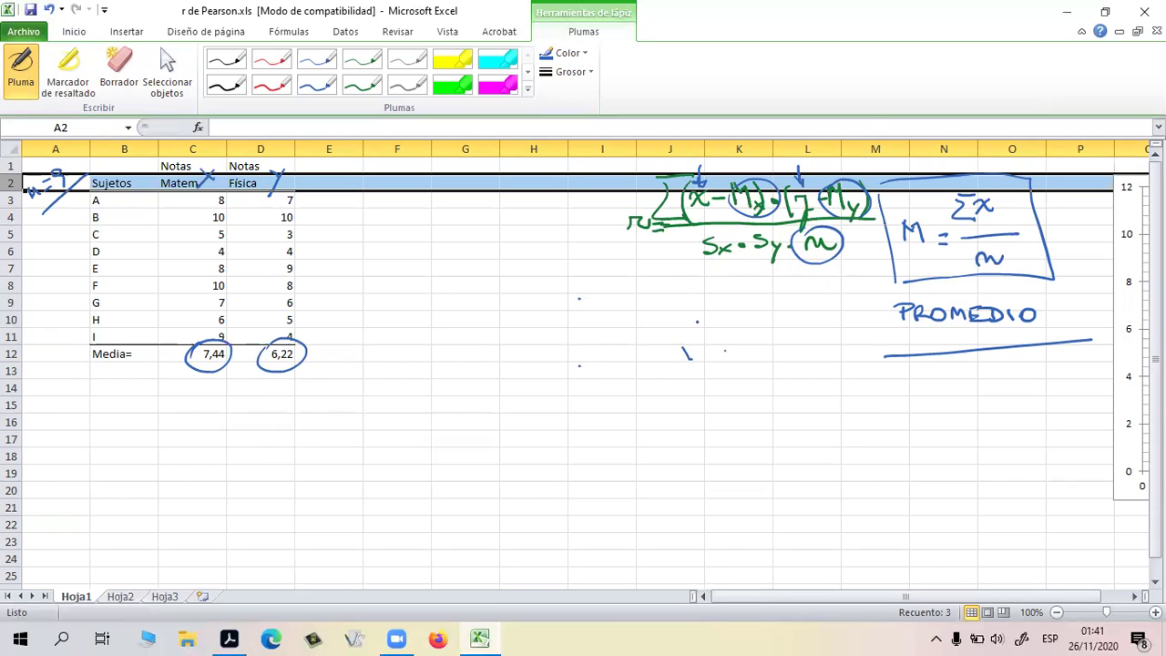
# Circle Sx and Sy in the denominator of the r formula with red ink
pyautogui.click(730, 254)
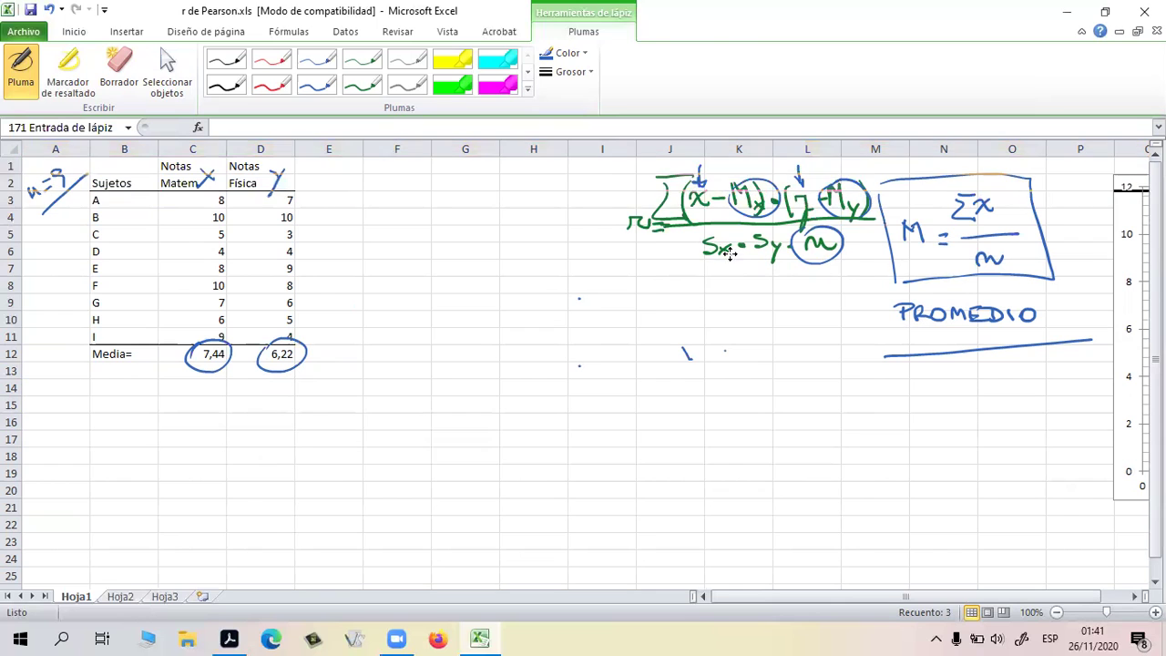
pyautogui.press('Escape')
pyautogui.click(754, 395)
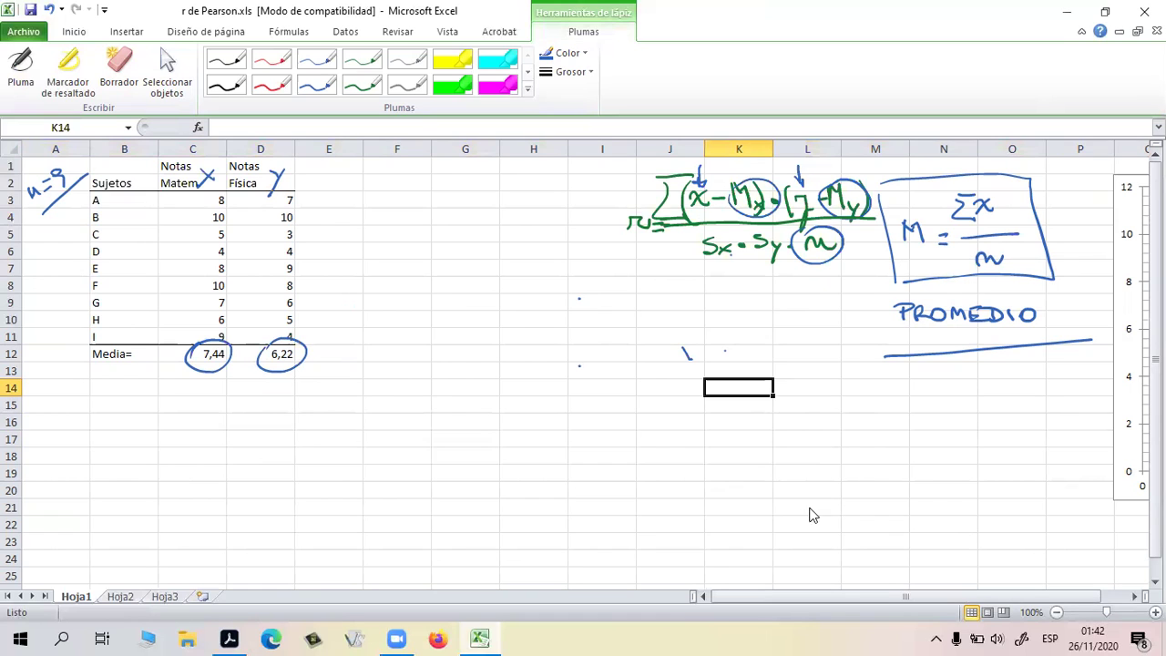
pyautogui.click(273, 87)
pyautogui.moveTo(699, 238)
pyautogui.mouseDown()
pyautogui.moveTo(708, 271)
pyautogui.moveTo(729, 239)
pyautogui.moveTo(758, 231)
pyautogui.mouseUp()
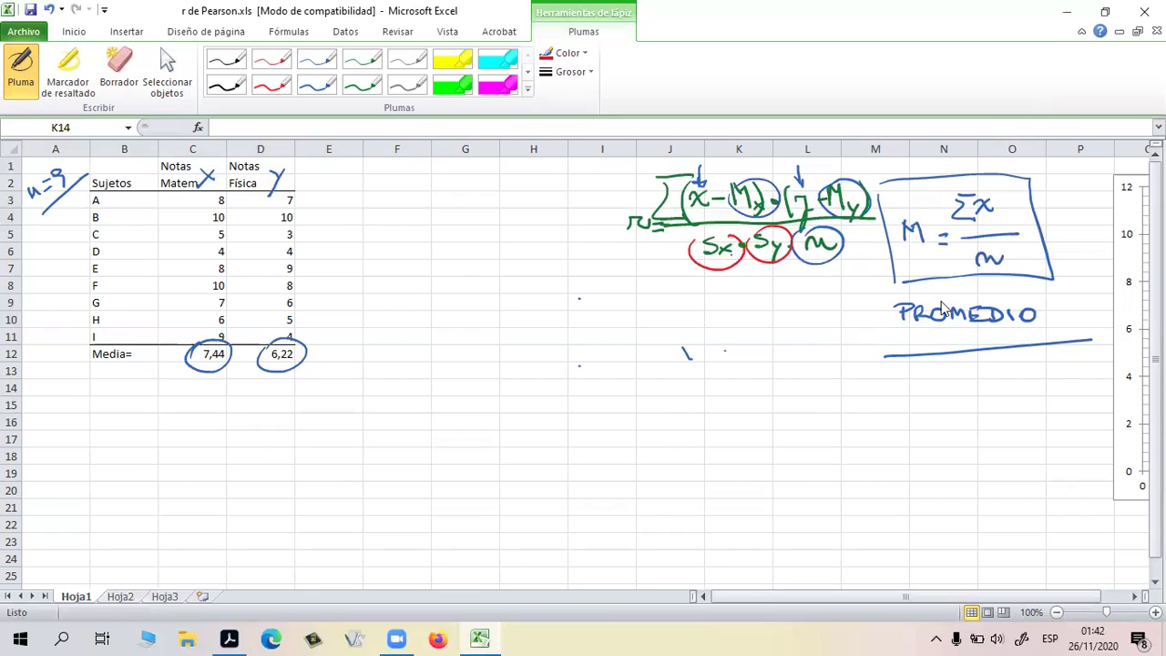
# Handwrite in red ink the standard deviation formula S = √(Σ(x − Mx)² / n) below the r formula
pyautogui.moveTo(608, 407)
pyautogui.mouseDown()
pyautogui.moveTo(593, 424)
pyautogui.moveTo(633, 422)
pyautogui.mouseUp()
pyautogui.click(620, 415)
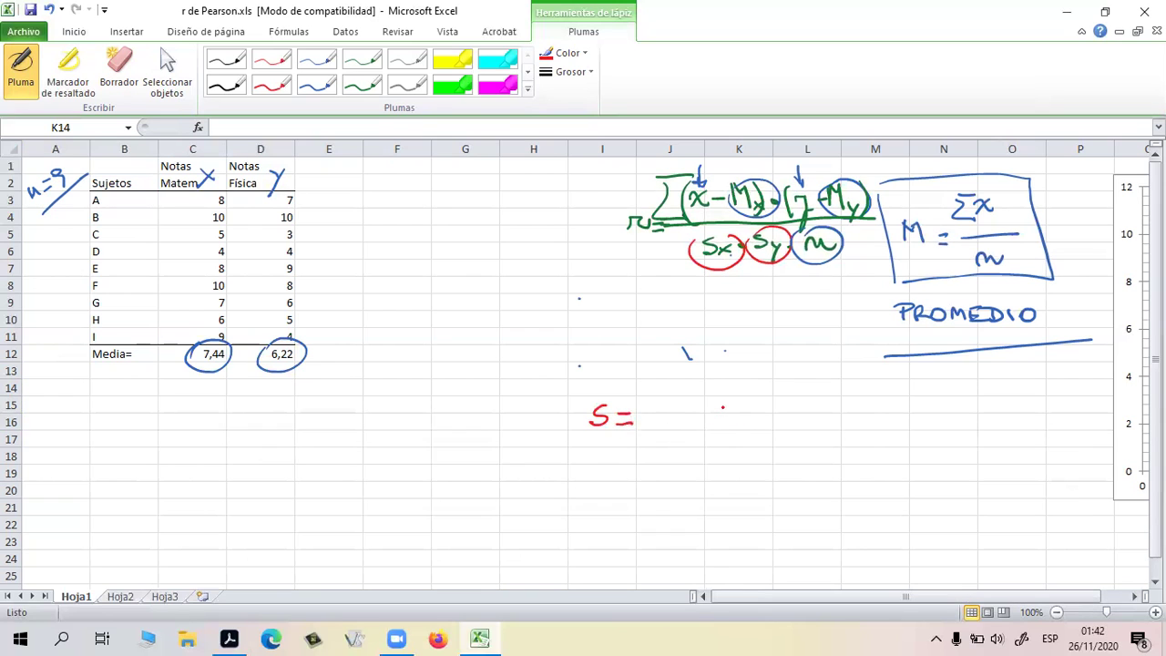
pyautogui.moveTo(710, 391)
pyautogui.mouseDown()
pyautogui.moveTo(740, 405)
pyautogui.moveTo(717, 406)
pyautogui.moveTo(771, 393)
pyautogui.moveTo(780, 376)
pyautogui.moveTo(797, 404)
pyautogui.moveTo(825, 412)
pyautogui.mouseUp()
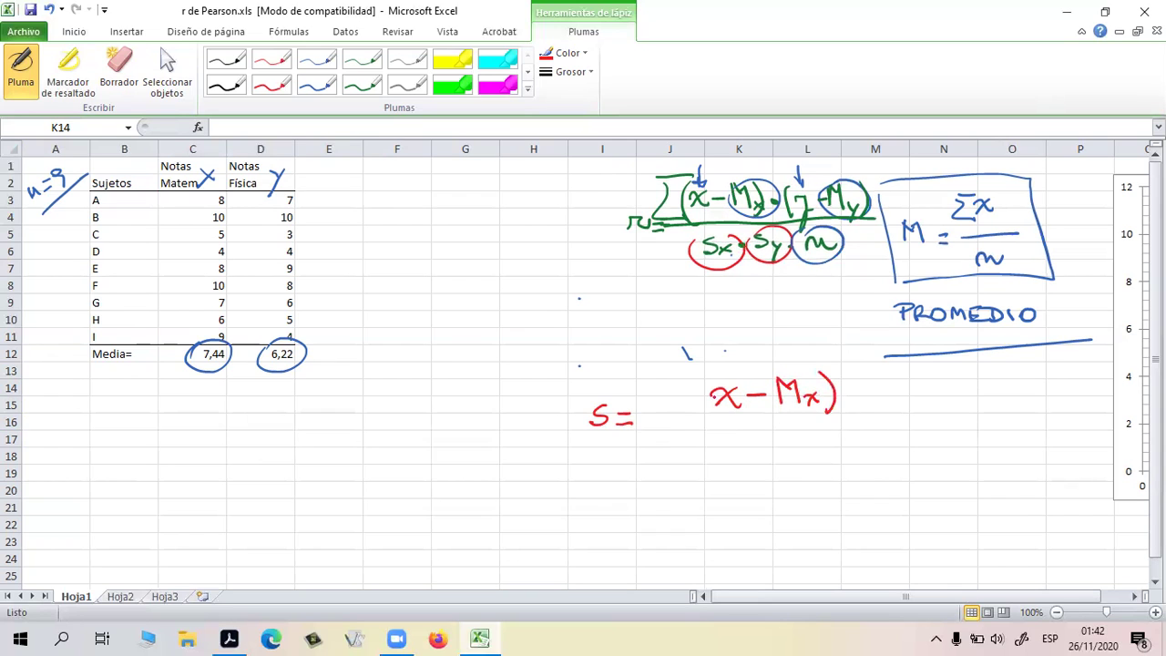
pyautogui.moveTo(716, 373); pyautogui.dragTo(708, 414)
pyautogui.moveTo(831, 364)
pyautogui.mouseDown()
pyautogui.moveTo(829, 390)
pyautogui.moveTo(853, 388)
pyautogui.mouseUp()
pyautogui.moveTo(694, 368)
pyautogui.mouseDown()
pyautogui.moveTo(670, 366)
pyautogui.moveTo(665, 410)
pyautogui.moveTo(699, 406)
pyautogui.mouseUp()
pyautogui.moveTo(696, 368); pyautogui.dragTo(698, 378)
pyautogui.moveTo(663, 419); pyautogui.dragTo(873, 408)
pyautogui.moveTo(753, 450); pyautogui.dragTo(796, 450)
pyautogui.moveTo(639, 415)
pyautogui.mouseDown()
pyautogui.moveTo(655, 446)
pyautogui.moveTo(741, 352)
pyautogui.moveTo(872, 344)
pyautogui.moveTo(875, 361)
pyautogui.mouseUp()
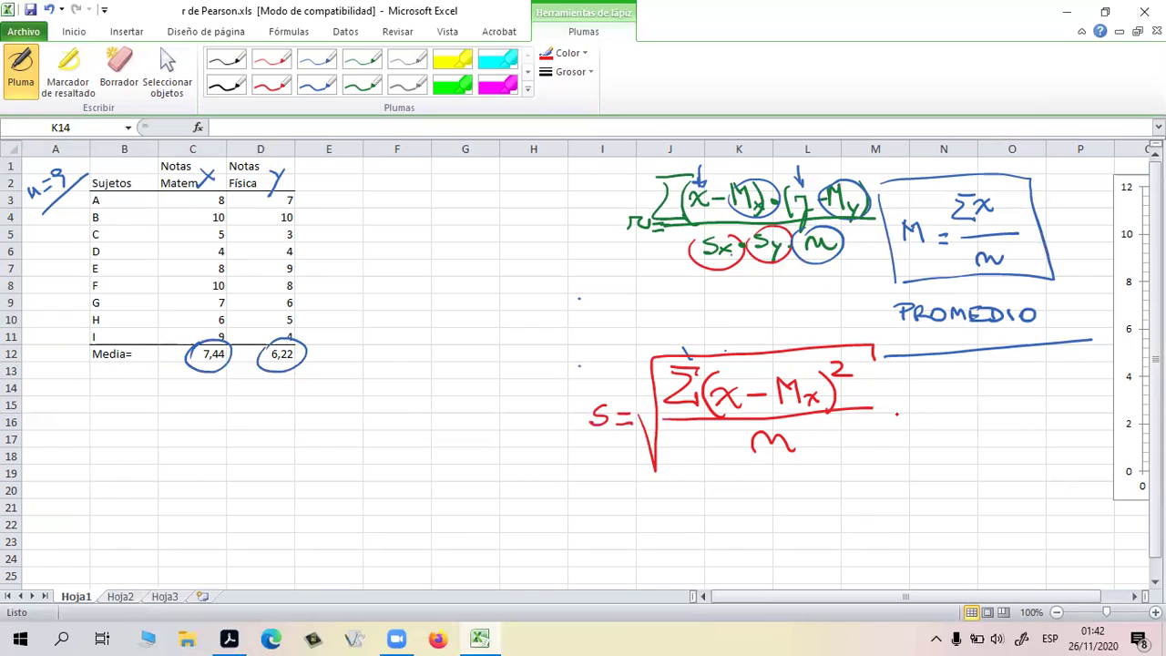
# Handwrite the function name DESVEST P in red ink beside the standard deviation formula
pyautogui.moveTo(895, 412)
pyautogui.mouseDown()
pyautogui.moveTo(896, 426)
pyautogui.moveTo(916, 428)
pyautogui.moveTo(962, 415)
pyautogui.mouseUp()
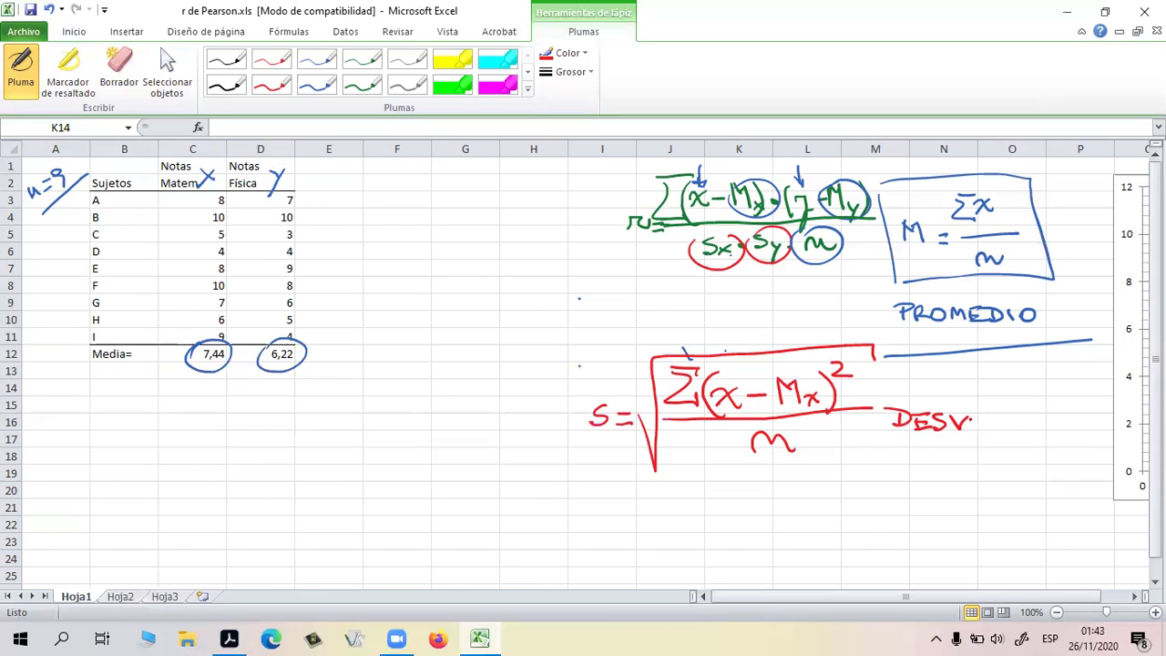
pyautogui.moveTo(971, 415); pyautogui.dragTo(989, 439)
pyautogui.moveTo(1001, 417)
pyautogui.mouseDown()
pyautogui.moveTo(991, 434)
pyautogui.moveTo(1024, 418)
pyautogui.mouseUp()
pyautogui.moveTo(1014, 419)
pyautogui.mouseDown()
pyautogui.moveTo(1013, 433)
pyautogui.moveTo(1036, 426)
pyautogui.mouseUp()
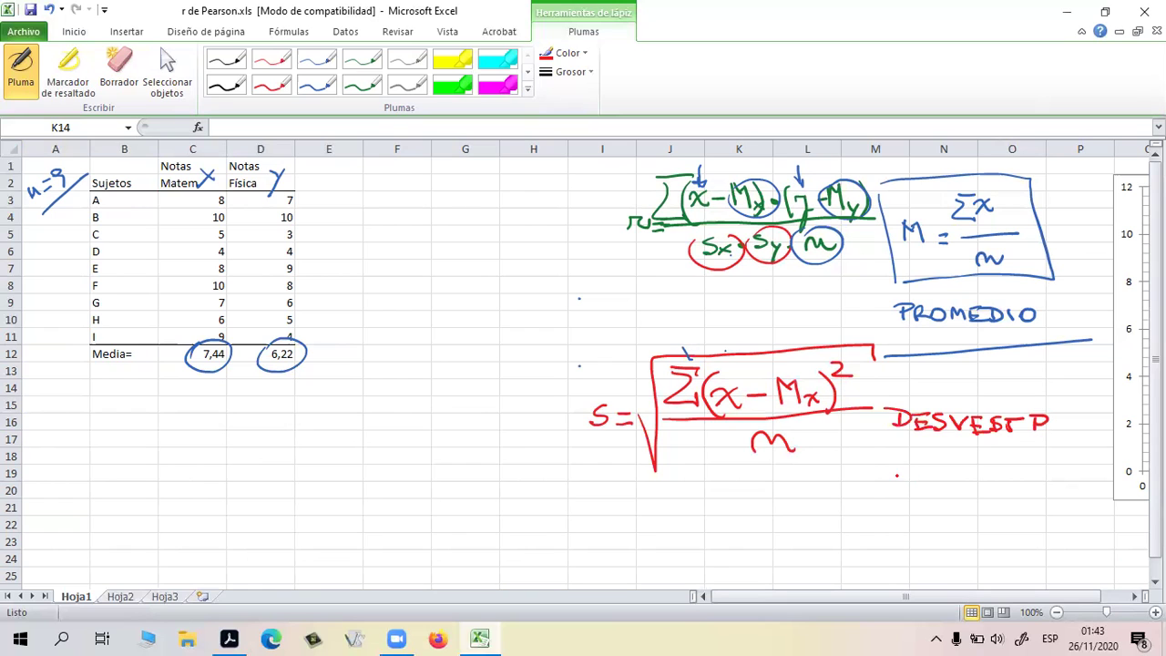
# Stop inking and enter the label "Desv+io estándar=" in cell B13, ending with cell C13 selected
pyautogui.press('Escape')
pyautogui.click(132, 370)
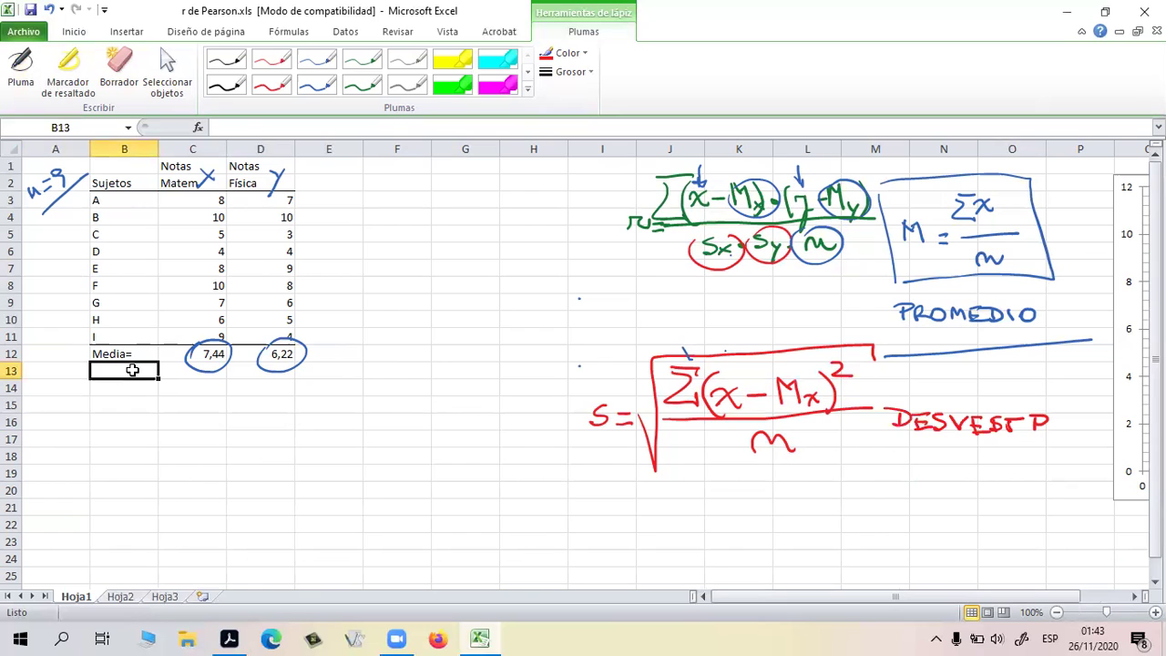
pyautogui.write('s')
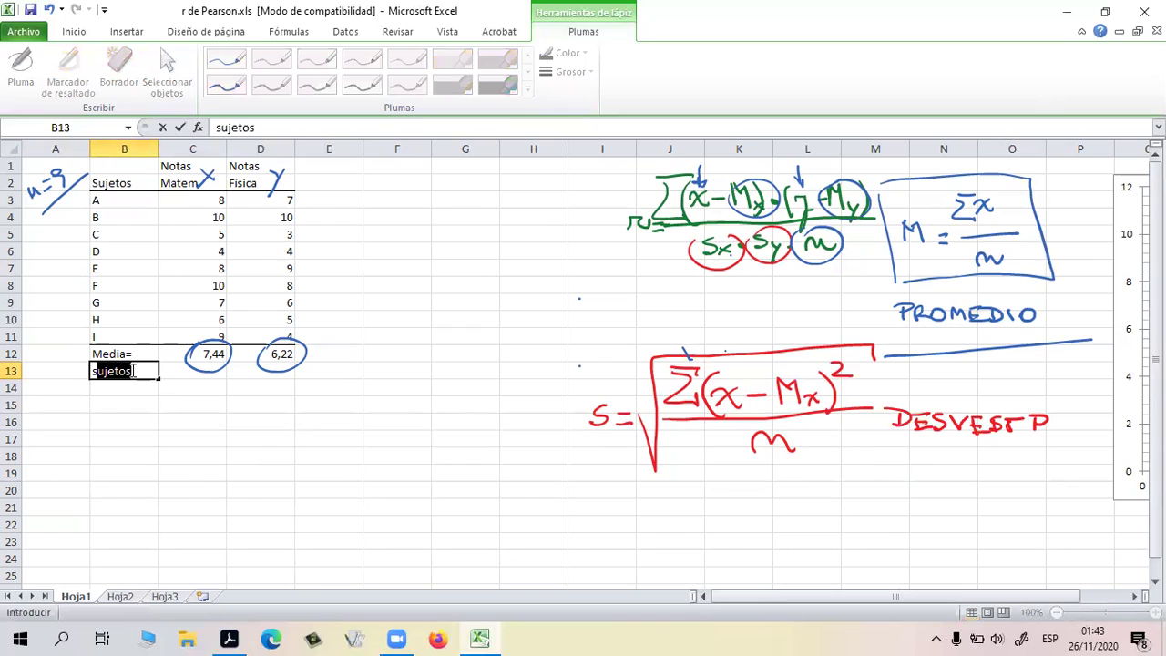
pyautogui.press('BackSpace')
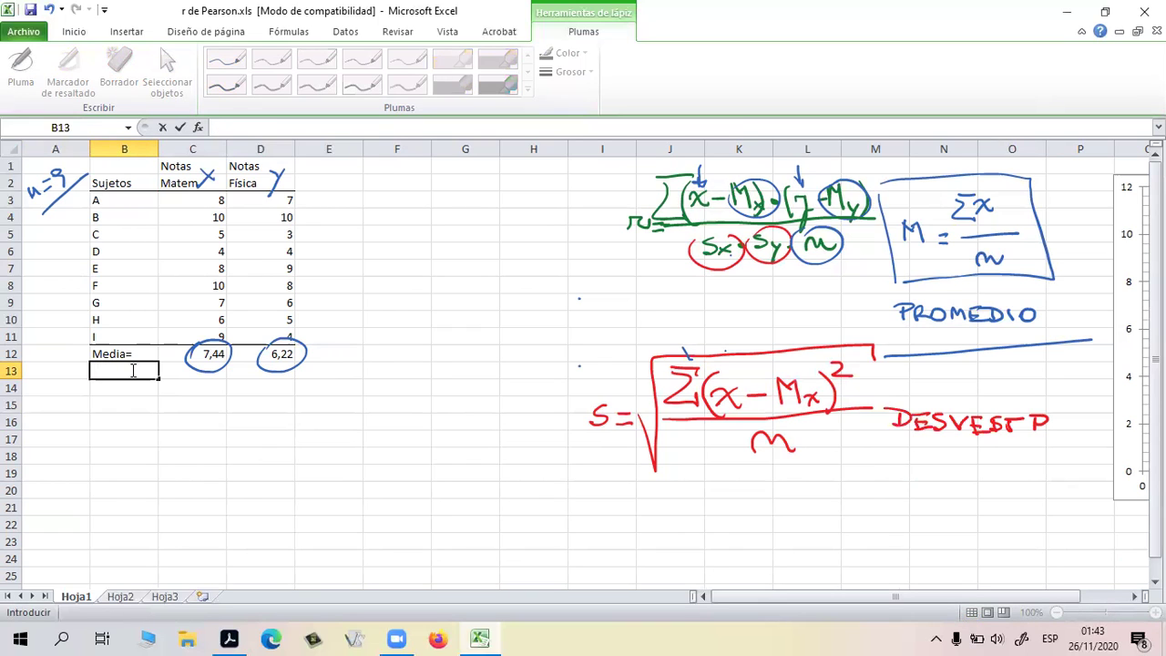
pyautogui.write('Desv+io estándar')
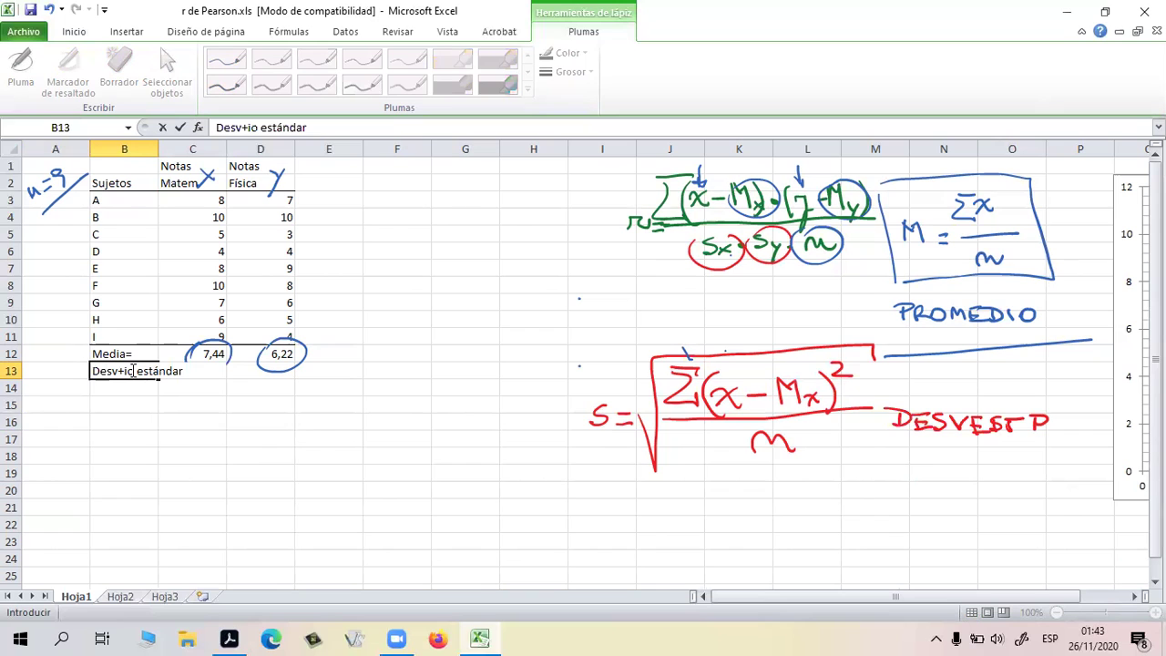
pyautogui.write('=')
pyautogui.click(215, 430)
pyautogui.click(213, 367)
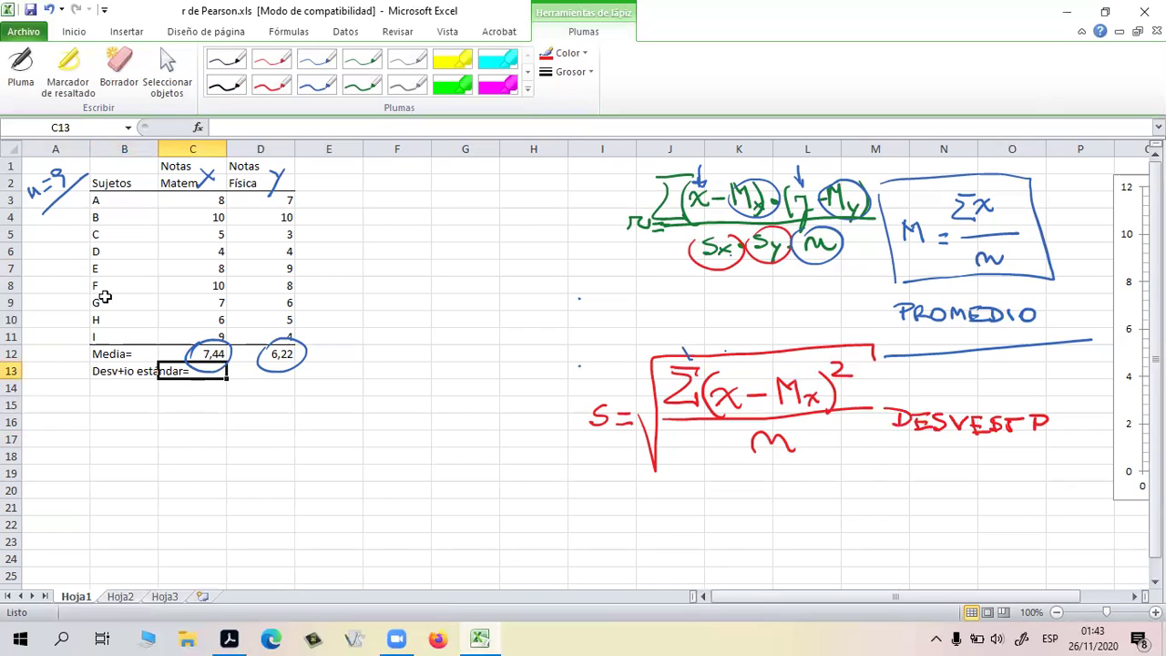
# Erase the handwritten x and y column labels and the blue circles around both means in the data table
pyautogui.click(123, 61)
pyautogui.click(213, 173)
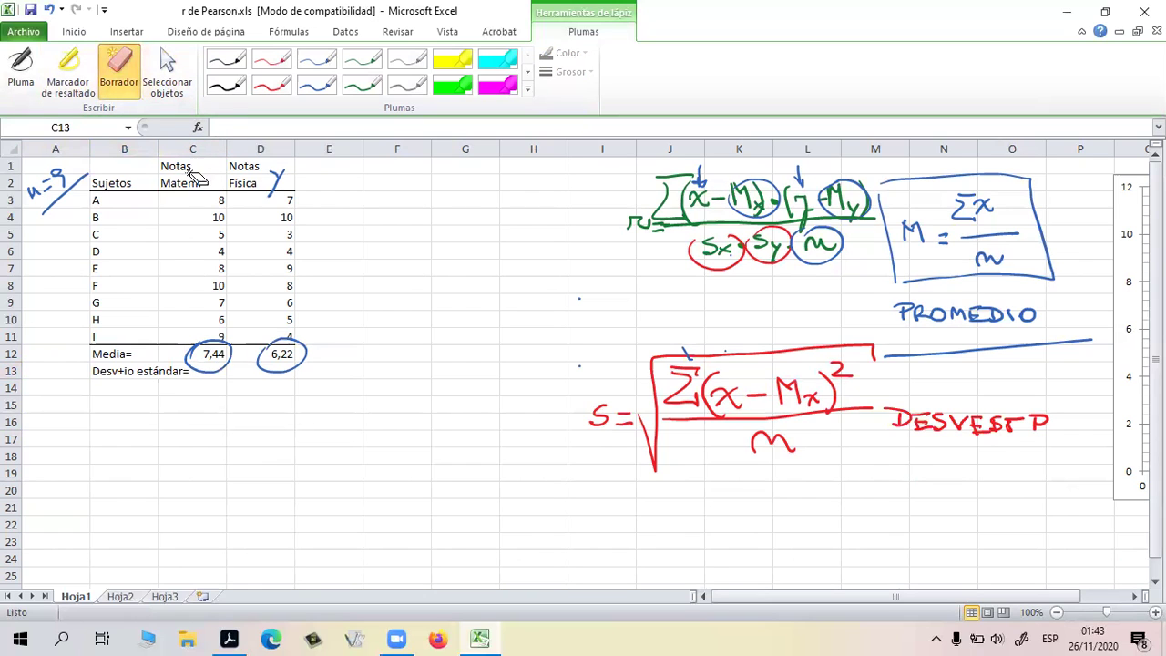
pyautogui.click(269, 175)
pyautogui.click(310, 353)
pyautogui.click(229, 365)
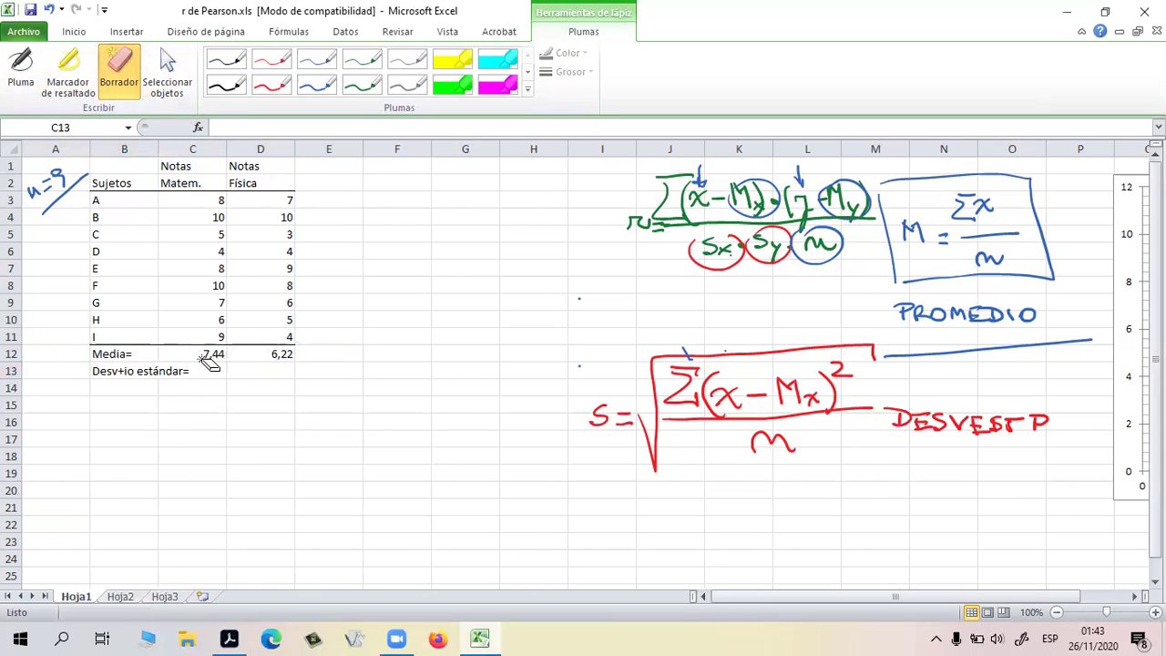
# Erase the summation sign, root sign and stray blue mark in the standard deviation formula, and redraw Σ and the root in red
pyautogui.click(697, 370)
pyautogui.click(686, 355)
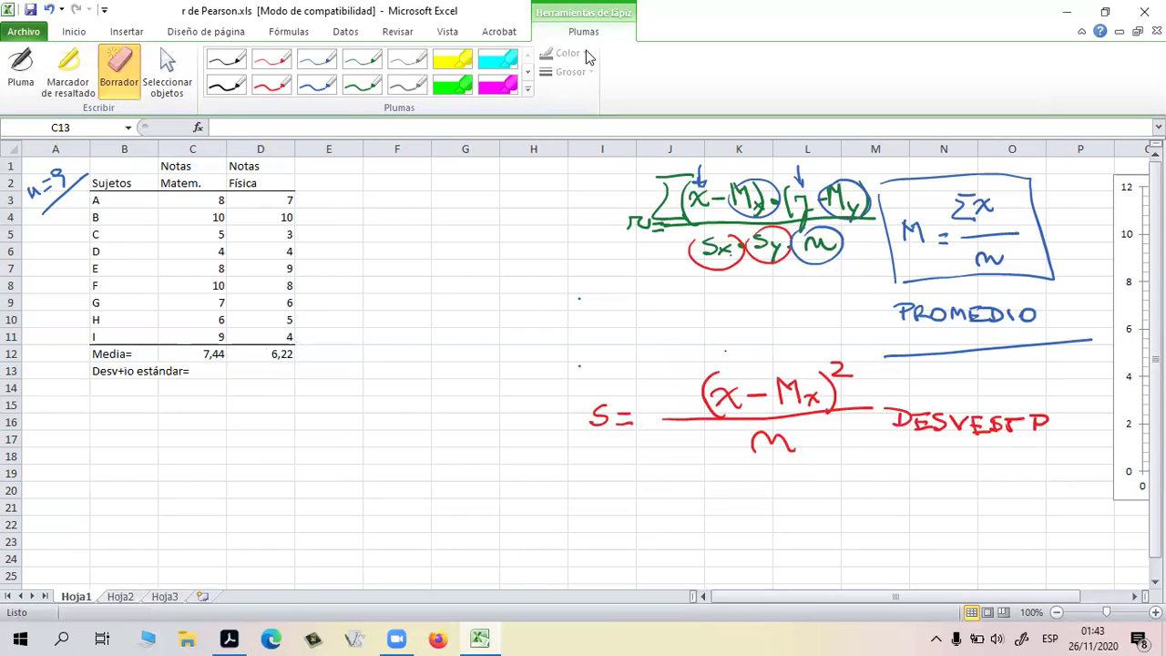
pyautogui.click(20, 69)
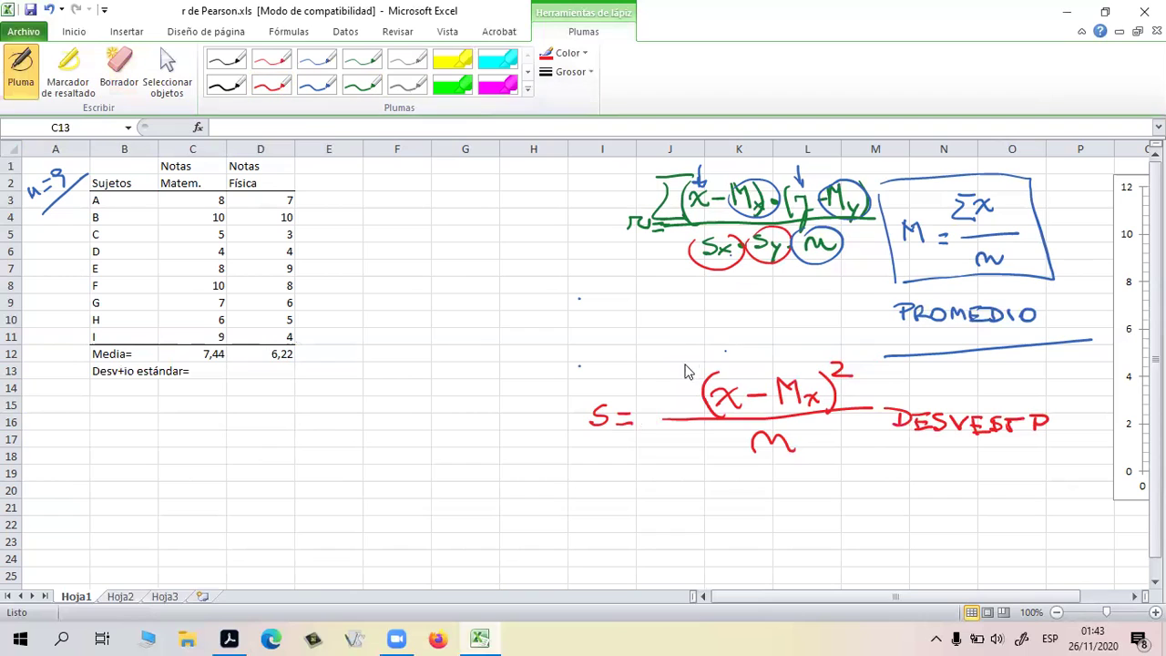
pyautogui.moveTo(683, 367); pyautogui.dragTo(697, 395)
pyautogui.moveTo(647, 390)
pyautogui.mouseDown()
pyautogui.moveTo(652, 403)
pyautogui.moveTo(639, 358)
pyautogui.moveTo(831, 329)
pyautogui.mouseUp()
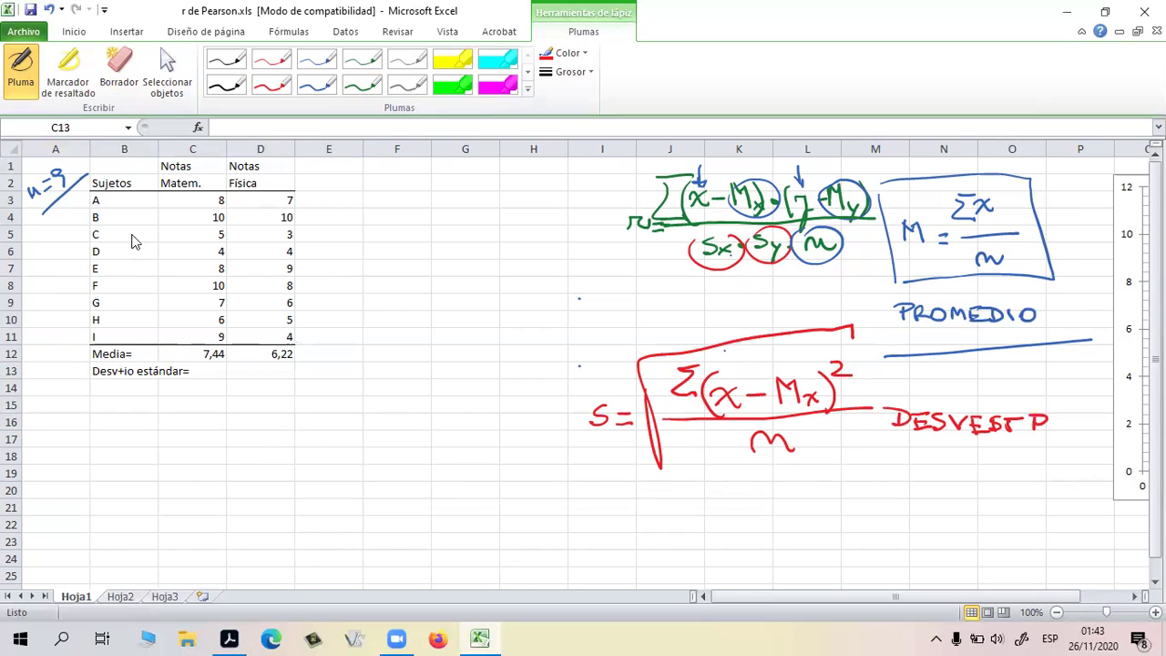
# Stop inking, start inserting a function in cell F9, and select DESVESTP from the complete function list (category Todo)
pyautogui.press('Escape')
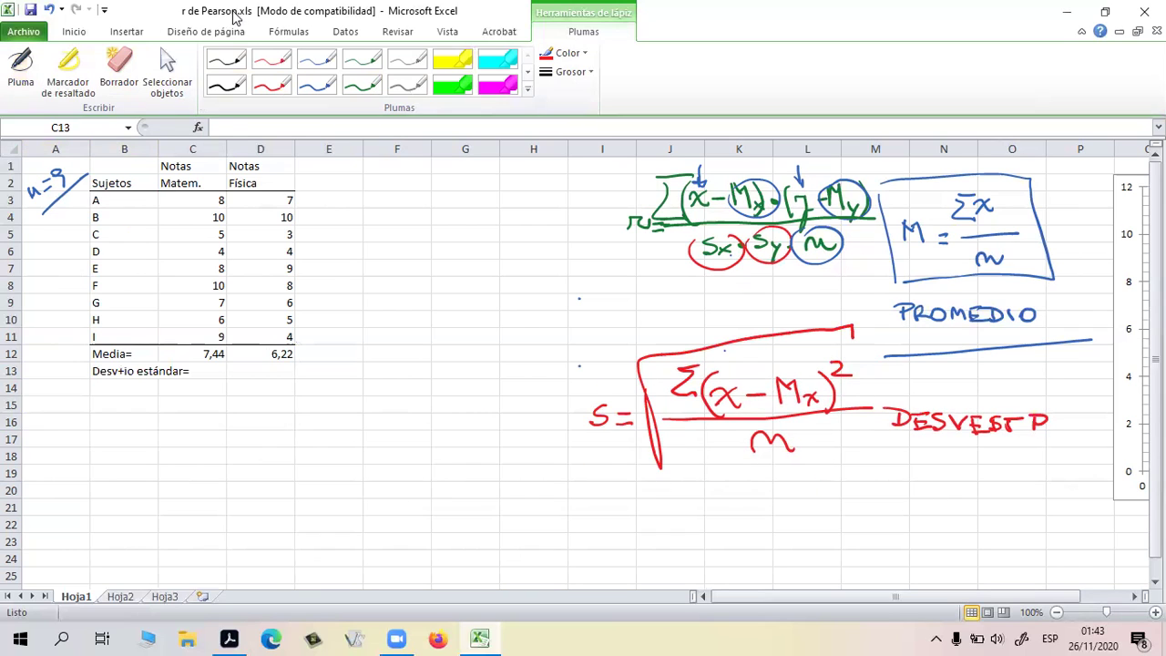
pyautogui.click(281, 32)
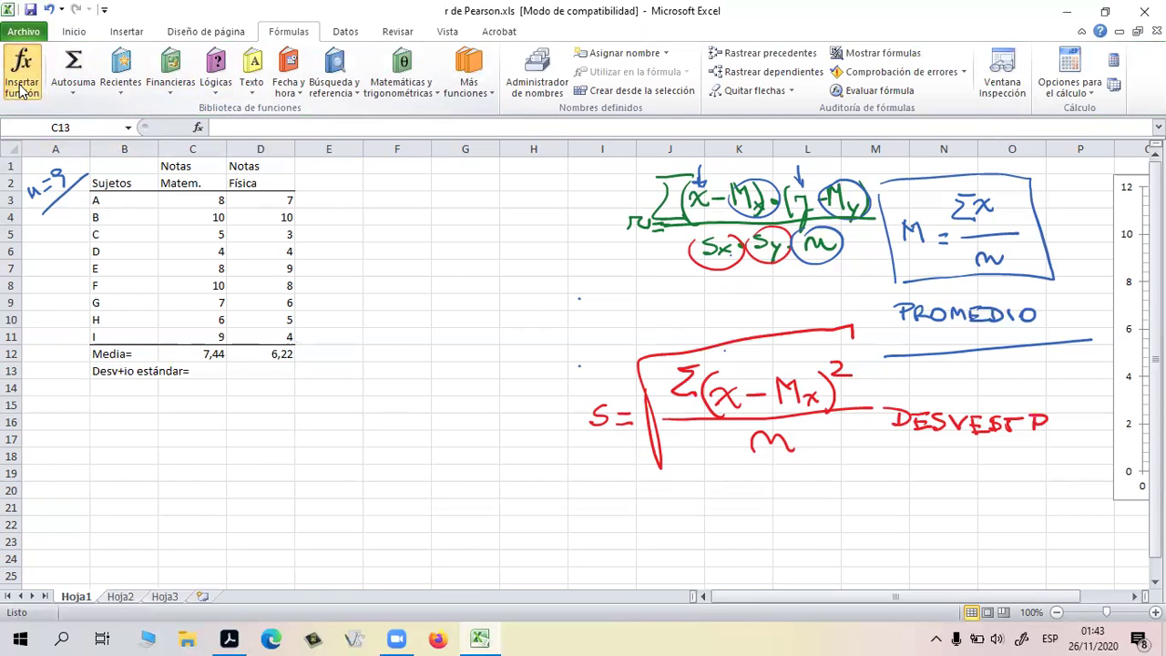
pyautogui.click(421, 301)
pyautogui.click(22, 73)
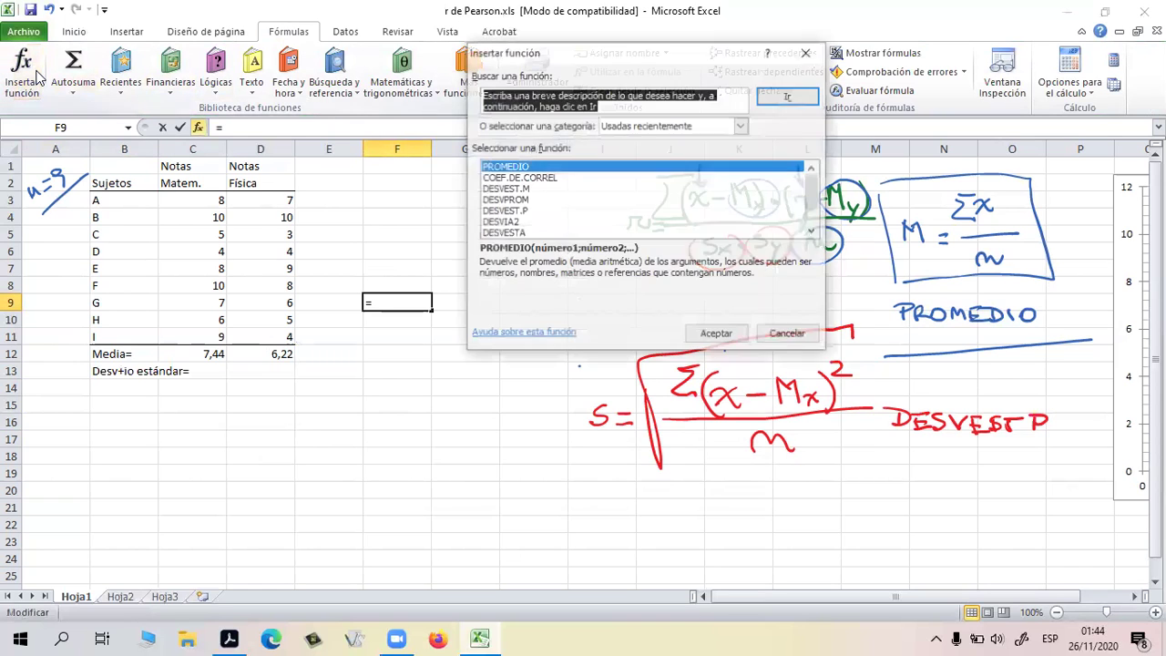
pyautogui.click(742, 128)
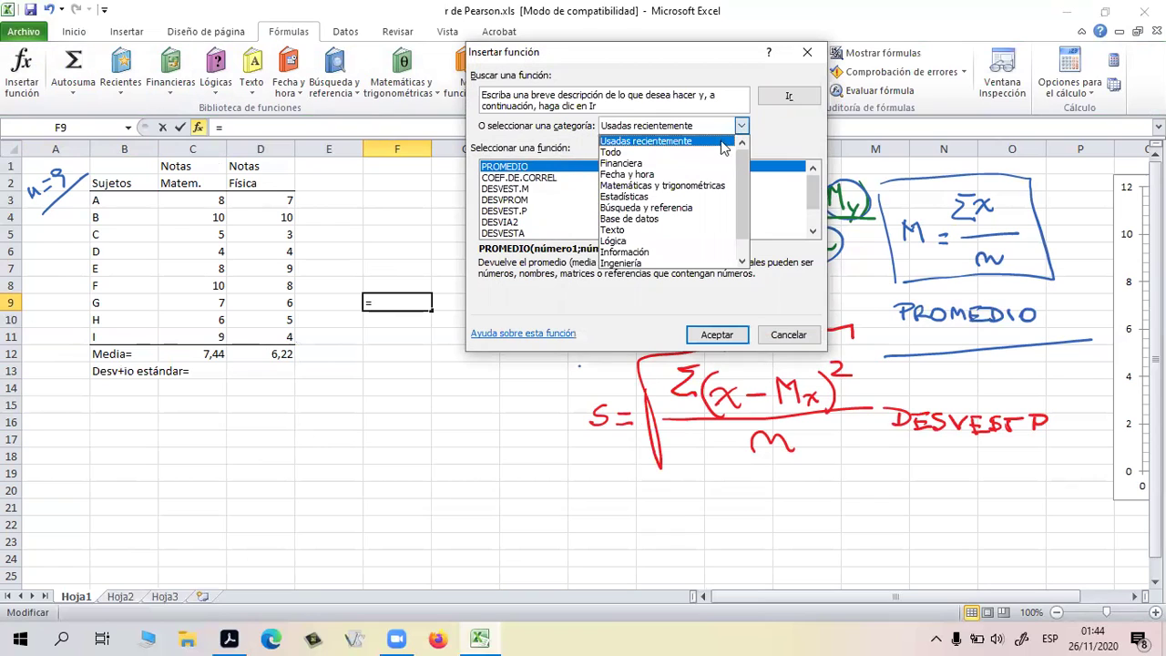
pyautogui.click(701, 153)
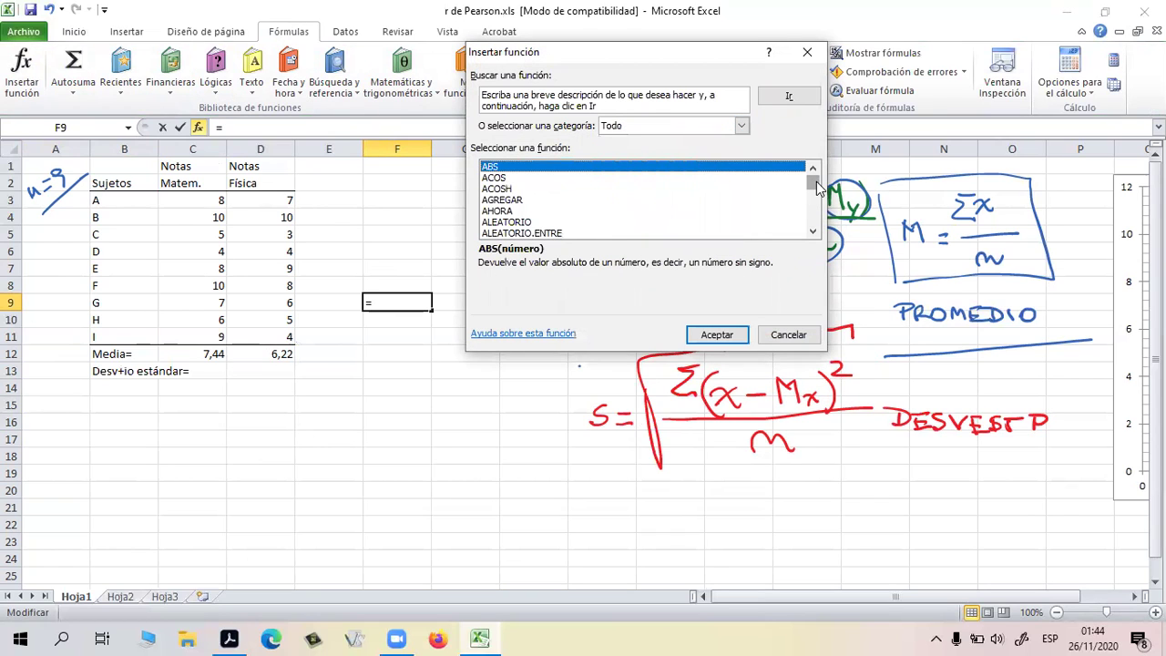
pyautogui.moveTo(815, 187); pyautogui.dragTo(813, 194)
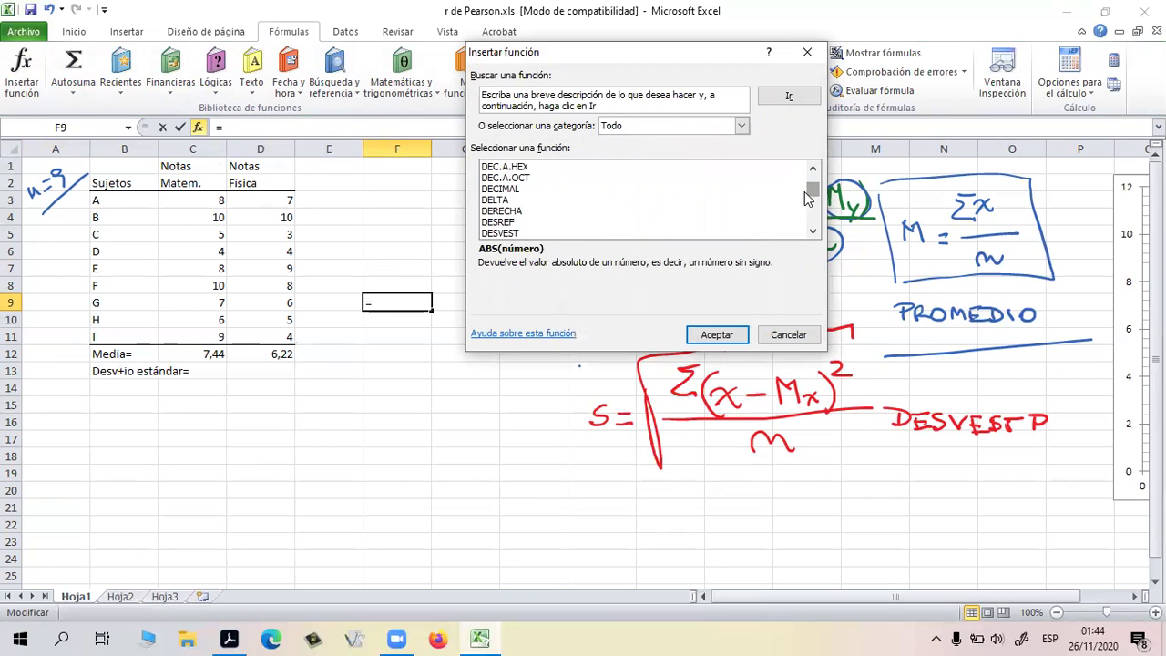
pyautogui.scroll(-2, 719, 228)
pyautogui.click(715, 200)
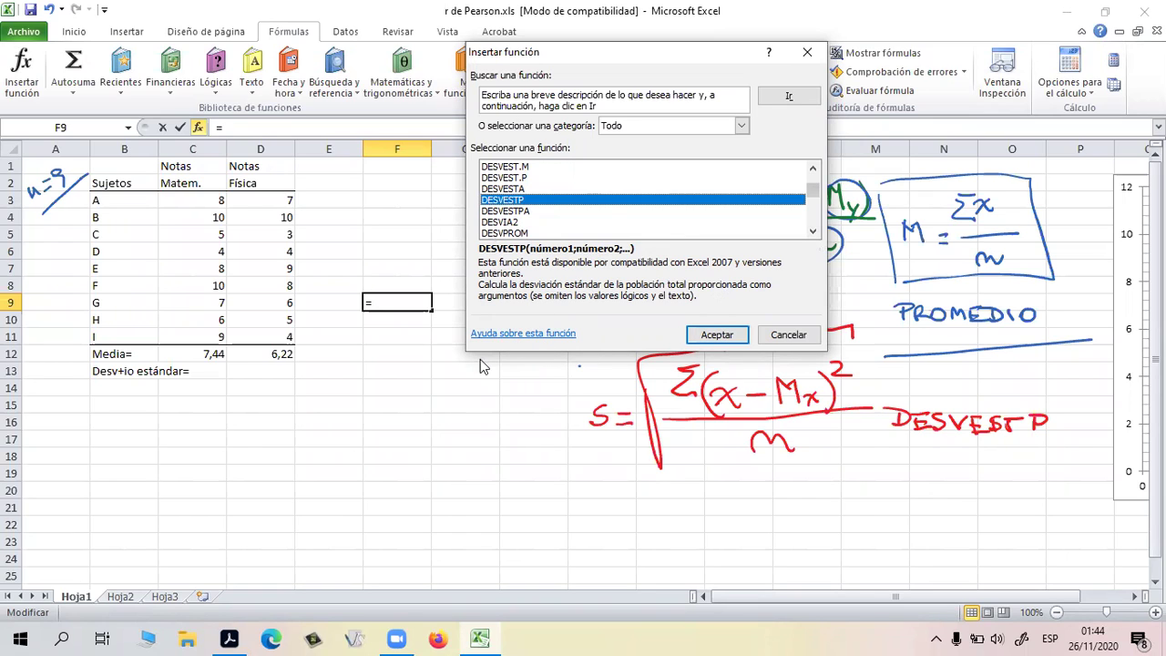
# Read the help article on DESVESTP down to the formula it uses, and close the help
pyautogui.click(546, 333)
pyautogui.scroll(-8, 570, 294)
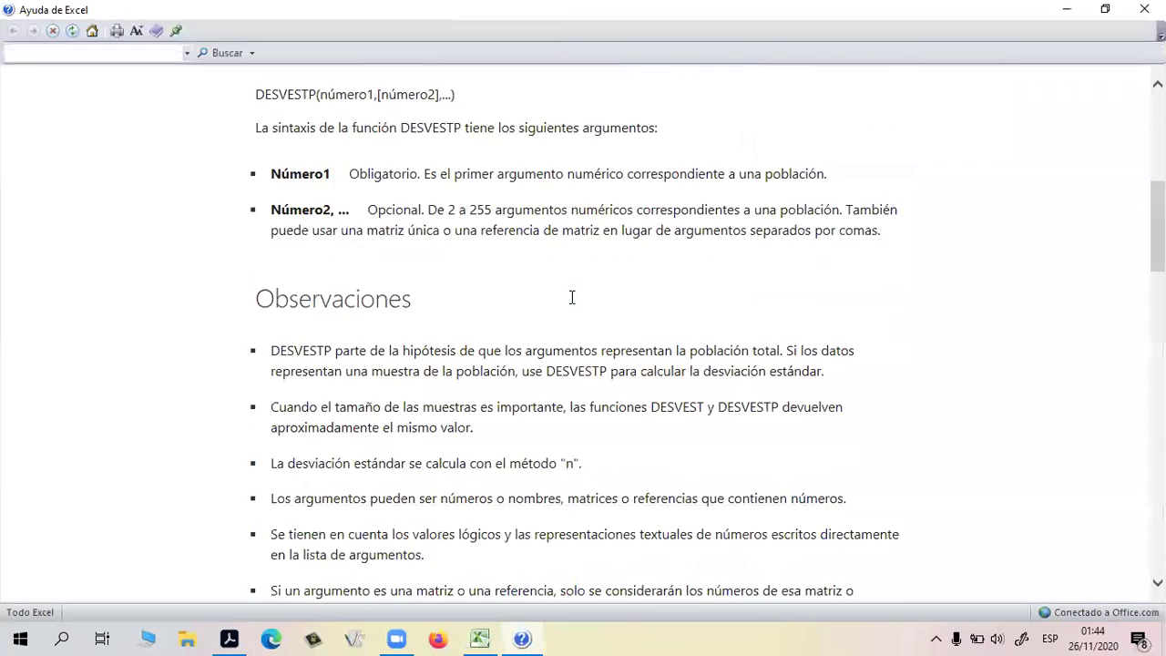
pyautogui.scroll(-5, 572, 296)
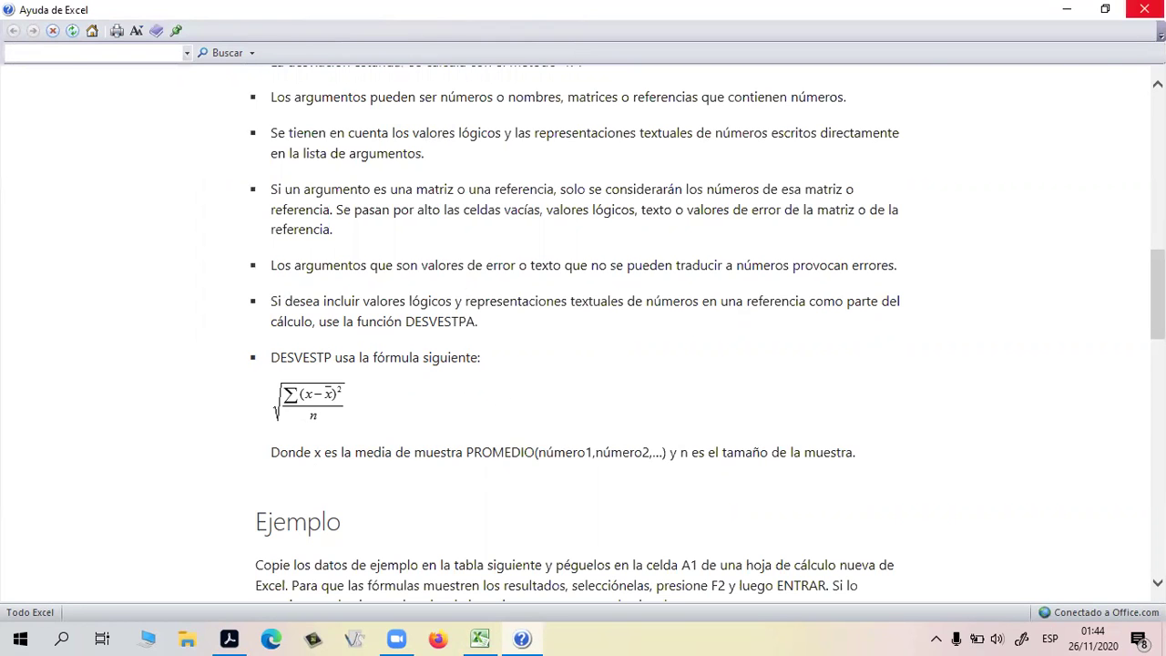
pyautogui.click(1144, 9)
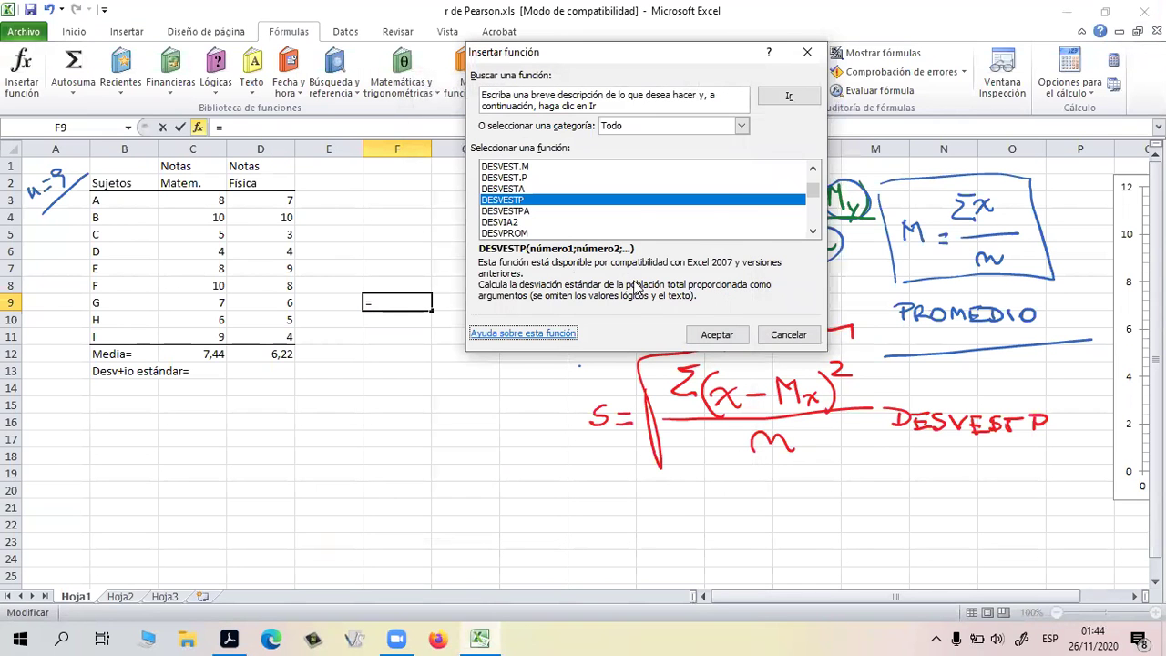
# Select DESVEST.P as the function instead and check the formula in its help article
pyautogui.click(518, 179)
pyautogui.click(520, 333)
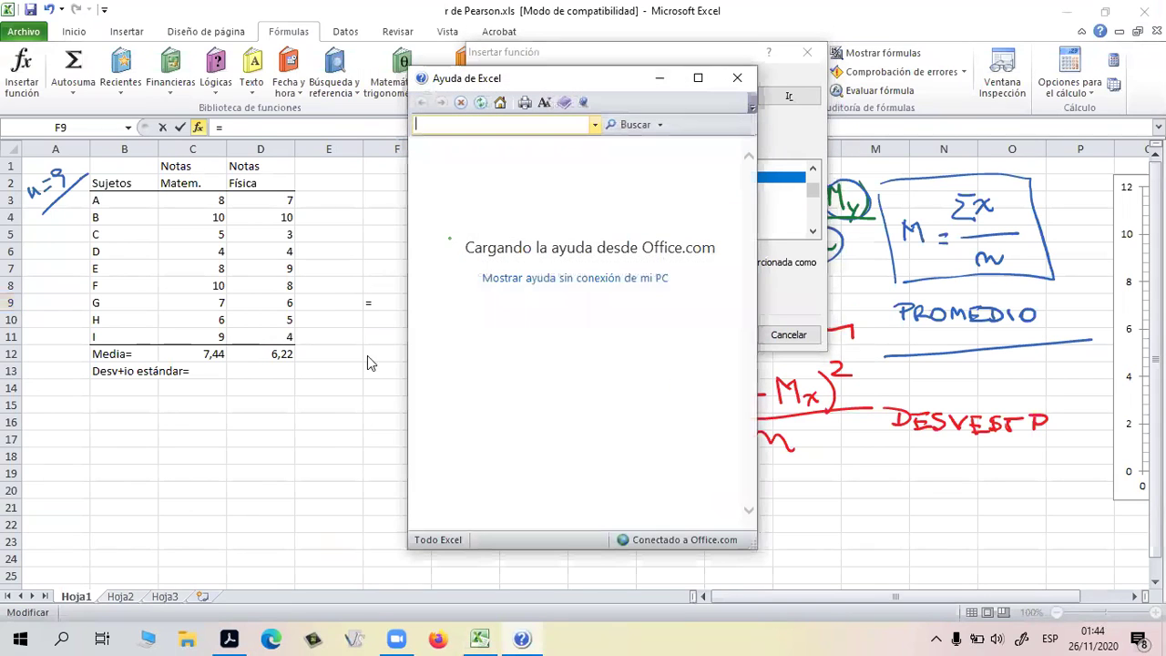
pyautogui.scroll(-15, 632, 325)
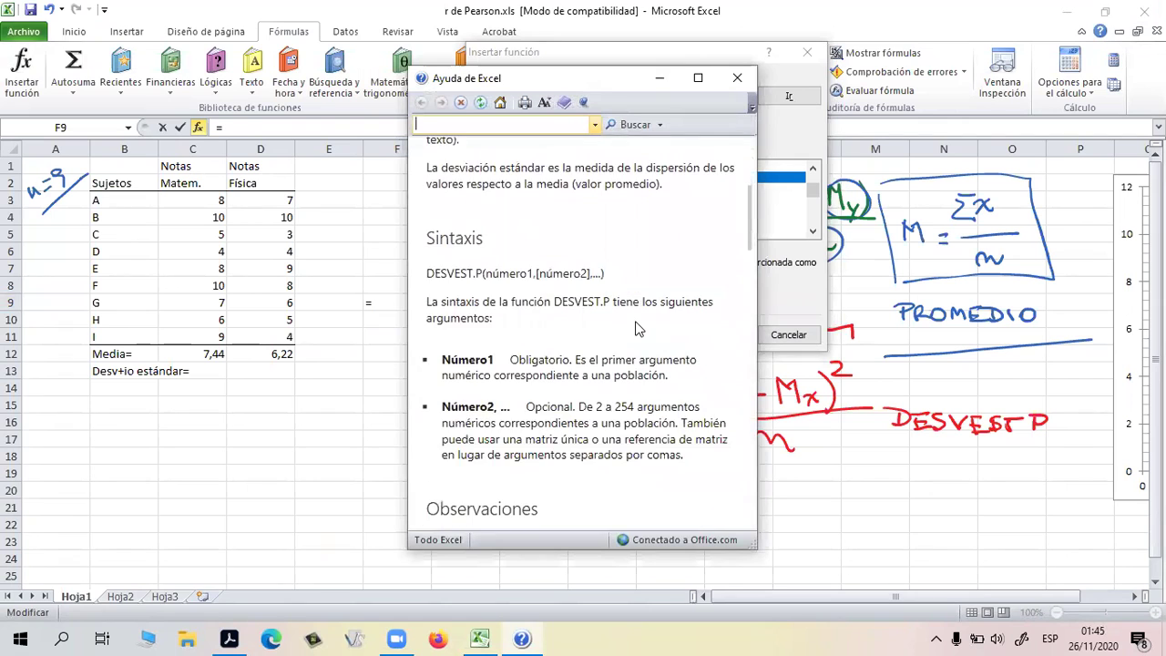
pyautogui.scroll(-5, 632, 325)
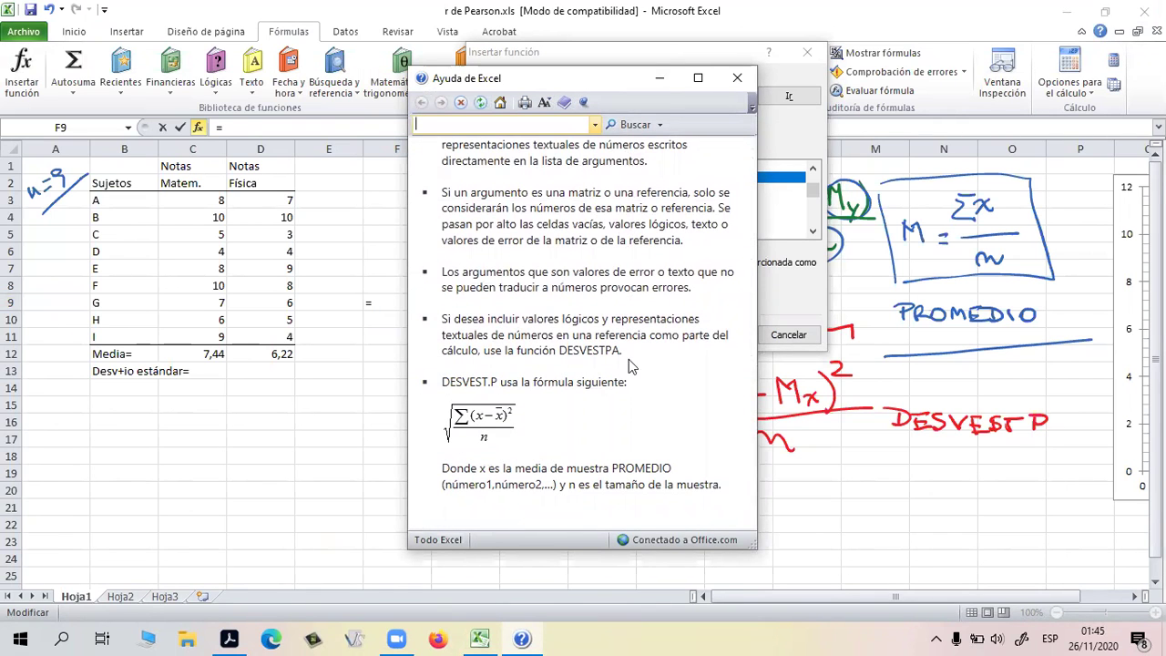
pyautogui.click(736, 83)
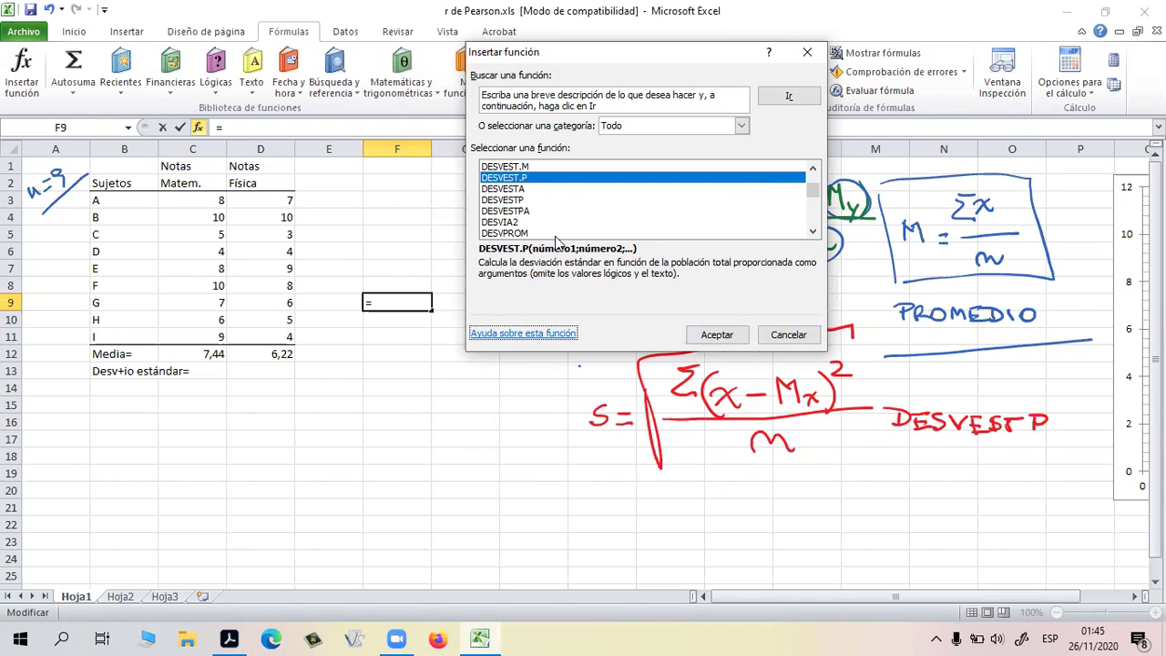
# Insert DESVEST.P in cell F9 over the maths grades C3:C11
pyautogui.click(717, 335)
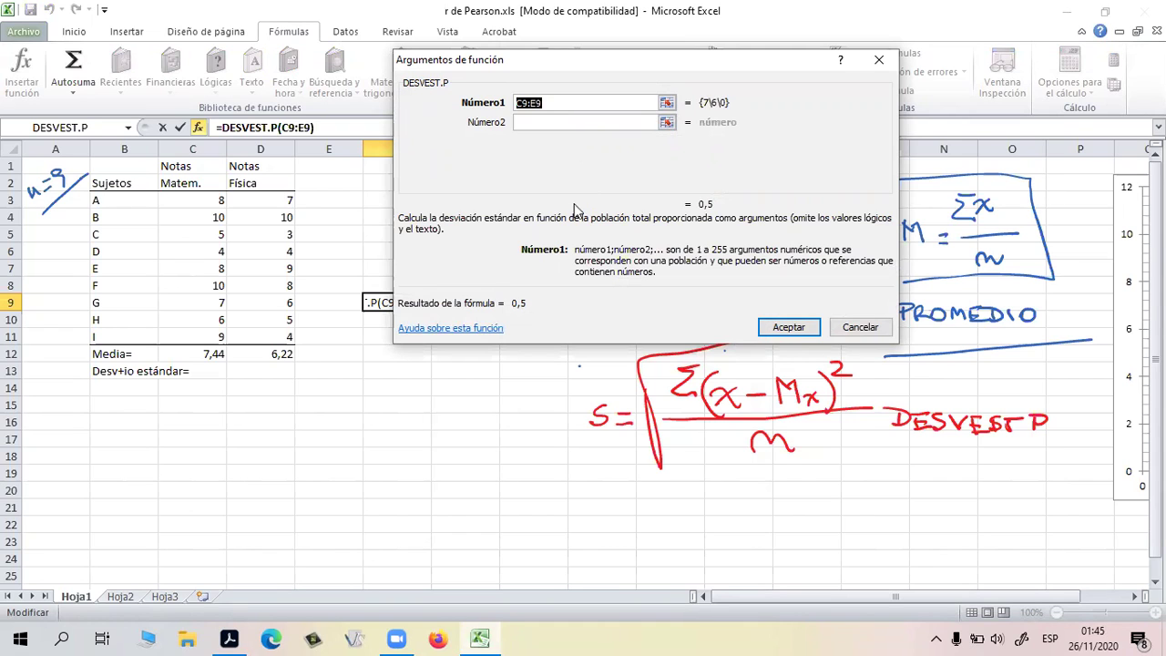
pyautogui.click(217, 200)
pyautogui.moveTo(216, 200); pyautogui.dragTo(217, 339)
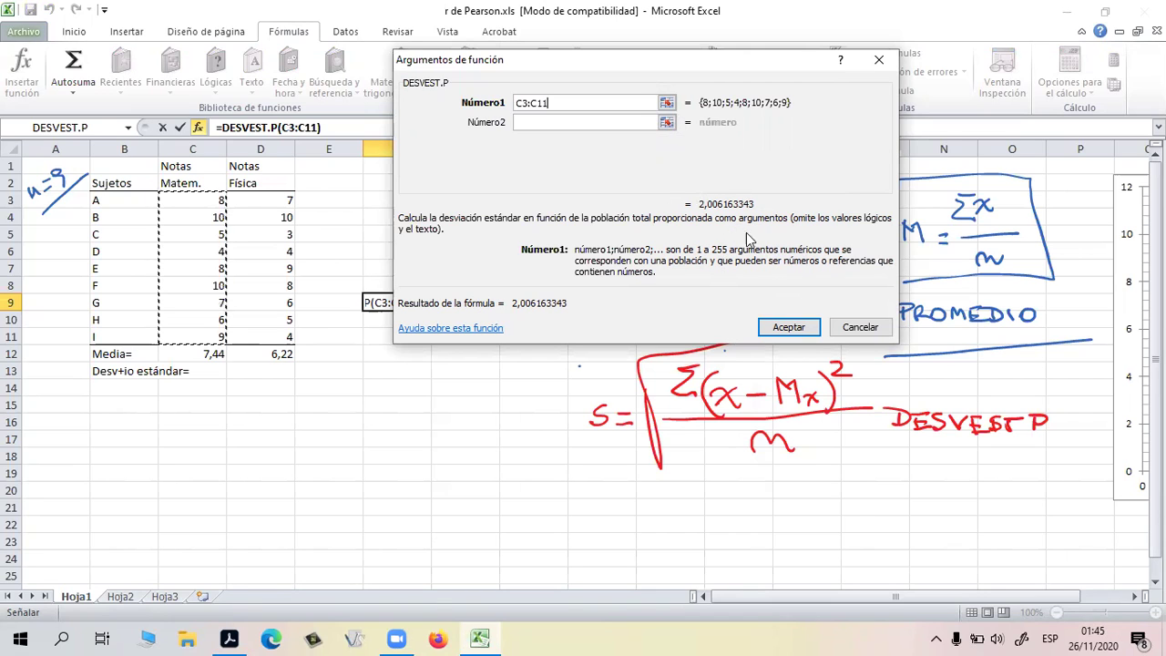
pyautogui.click(783, 326)
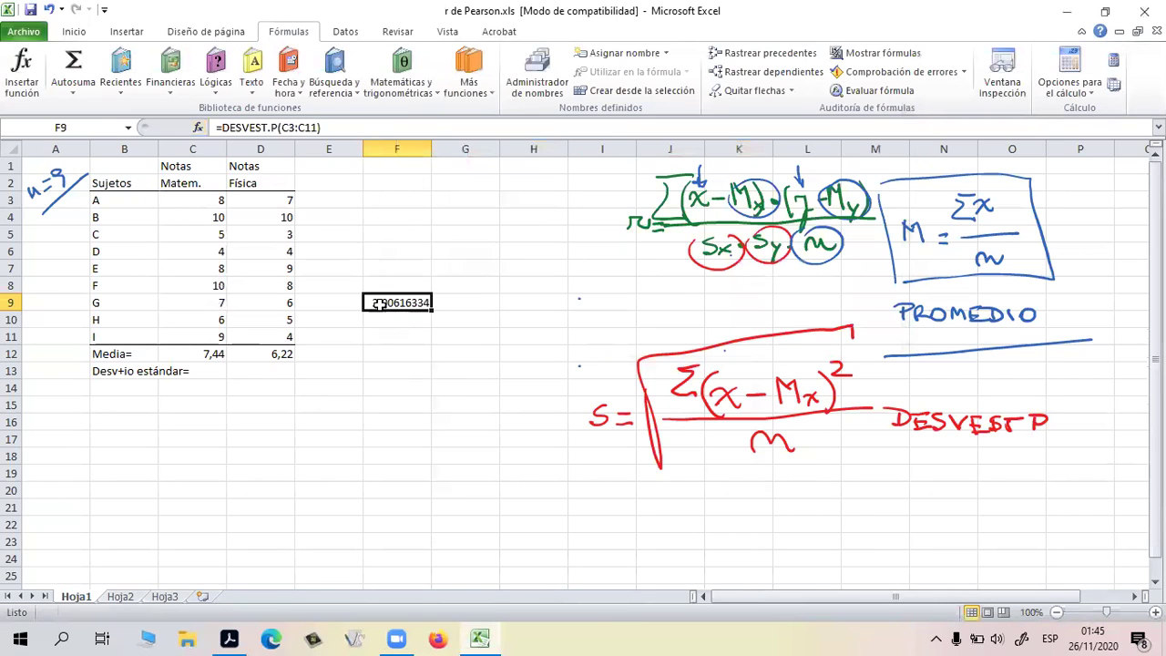
# Move the maths standard deviation from cell F9 to cell C13, beside its row label
pyautogui.moveTo(387, 295)
pyautogui.mouseDown()
pyautogui.moveTo(210, 380)
pyautogui.moveTo(394, 314)
pyautogui.moveTo(392, 302)
pyautogui.mouseUp()
pyautogui.moveTo(413, 296); pyautogui.dragTo(223, 383)
pyautogui.click(329, 421)
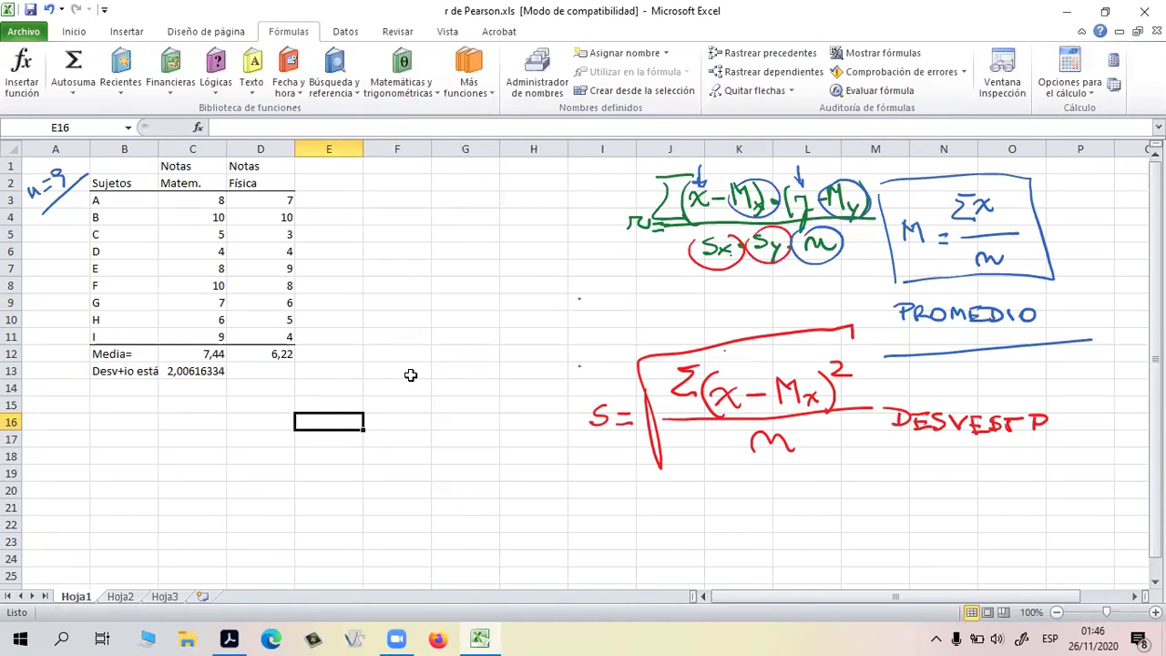
# Start inserting a function in cell D13 and choose DESVESTP from the complete function list
pyautogui.moveTo(282, 168); pyautogui.dragTo(282, 370)
pyautogui.moveTo(518, 370); pyautogui.dragTo(483, 370)
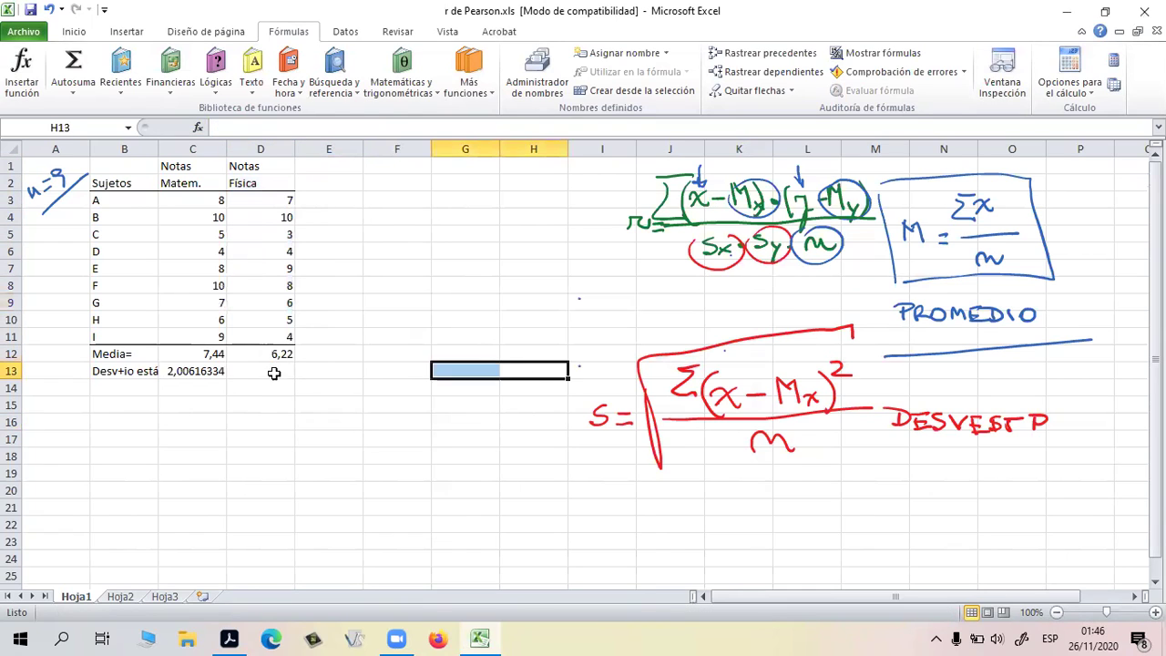
pyautogui.click(274, 374)
pyautogui.click(26, 90)
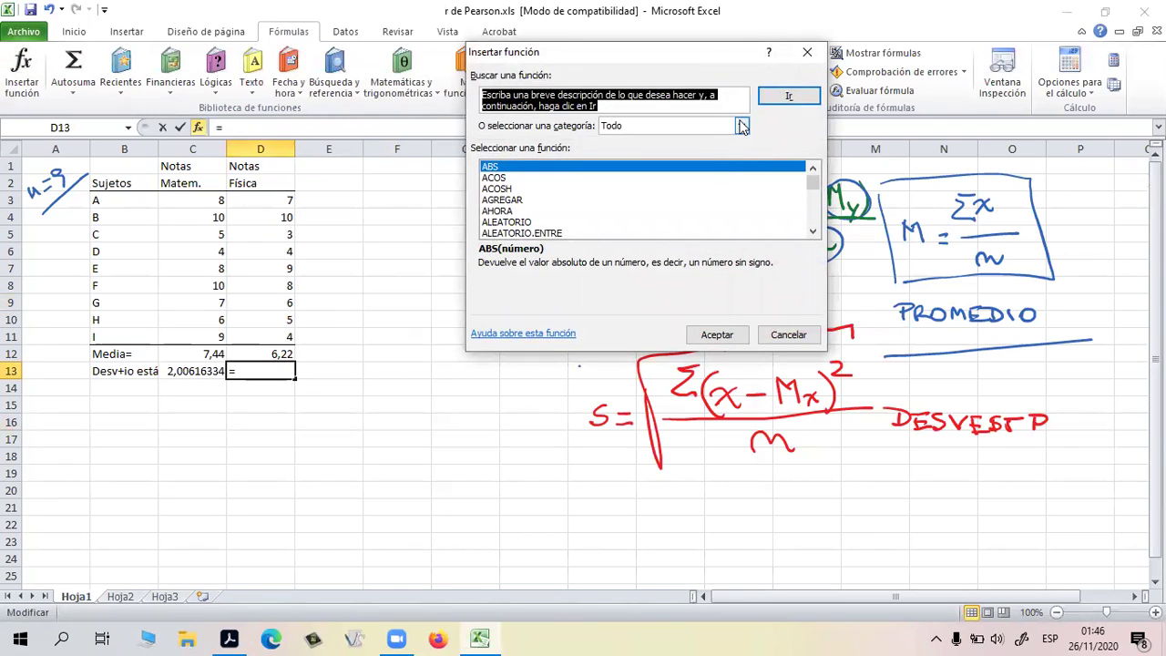
pyautogui.moveTo(814, 189); pyautogui.dragTo(588, 214)
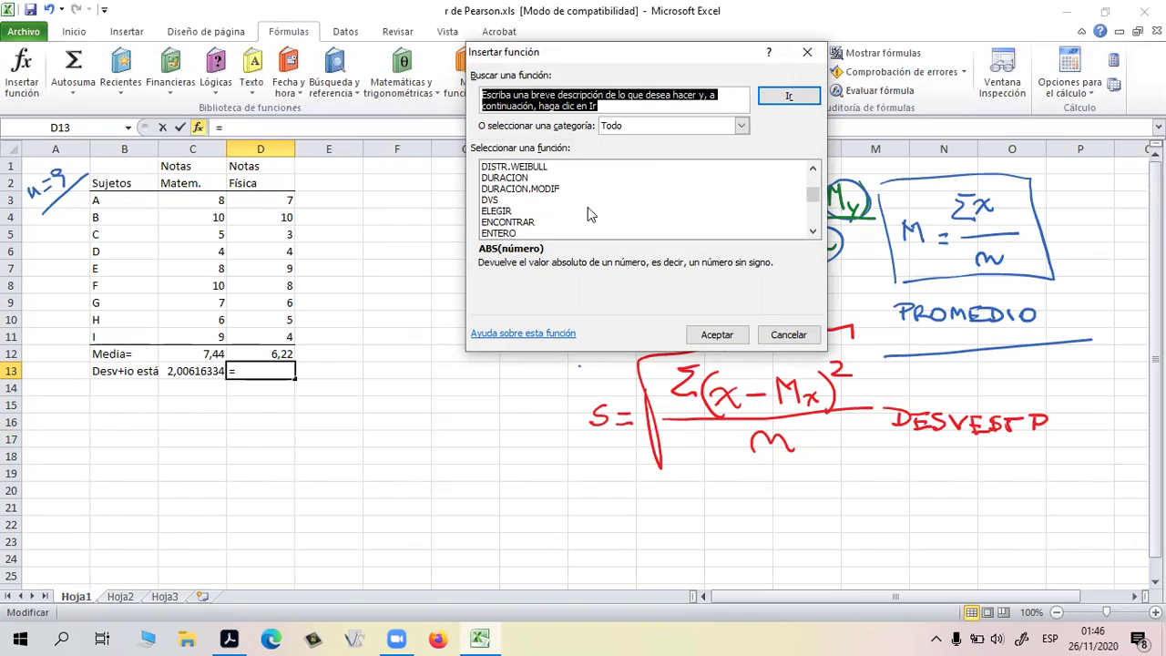
pyautogui.scroll(1, 560, 200)
pyautogui.scroll(2, 559, 201)
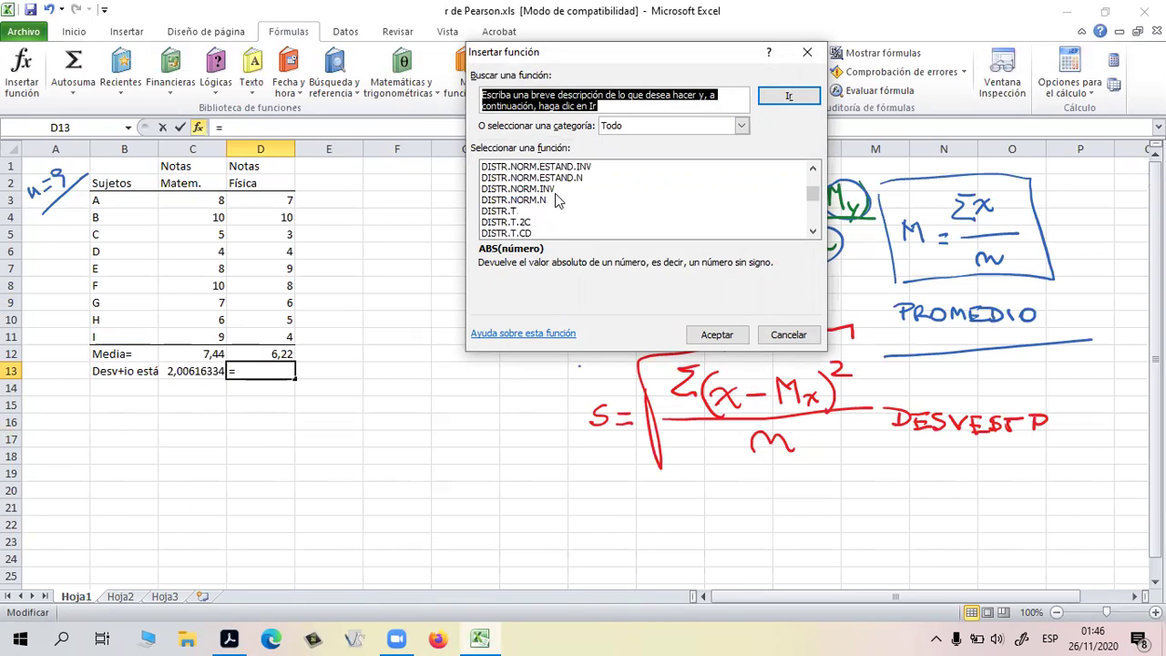
pyautogui.scroll(7, 557, 200)
pyautogui.scroll(6, 558, 199)
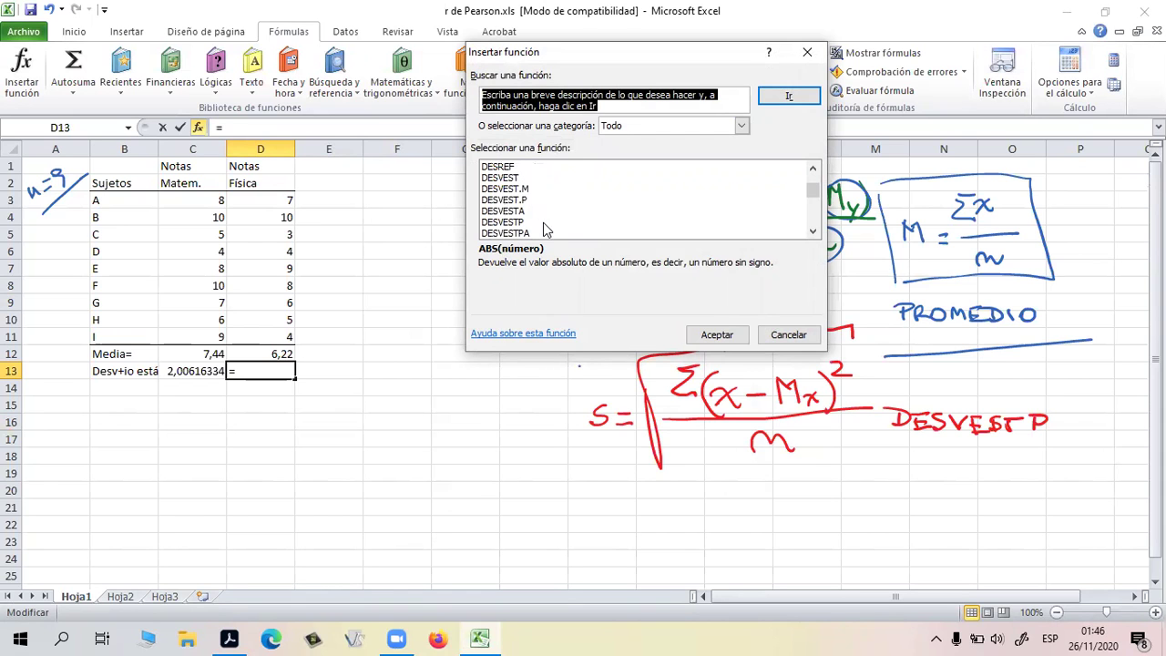
pyautogui.click(510, 222)
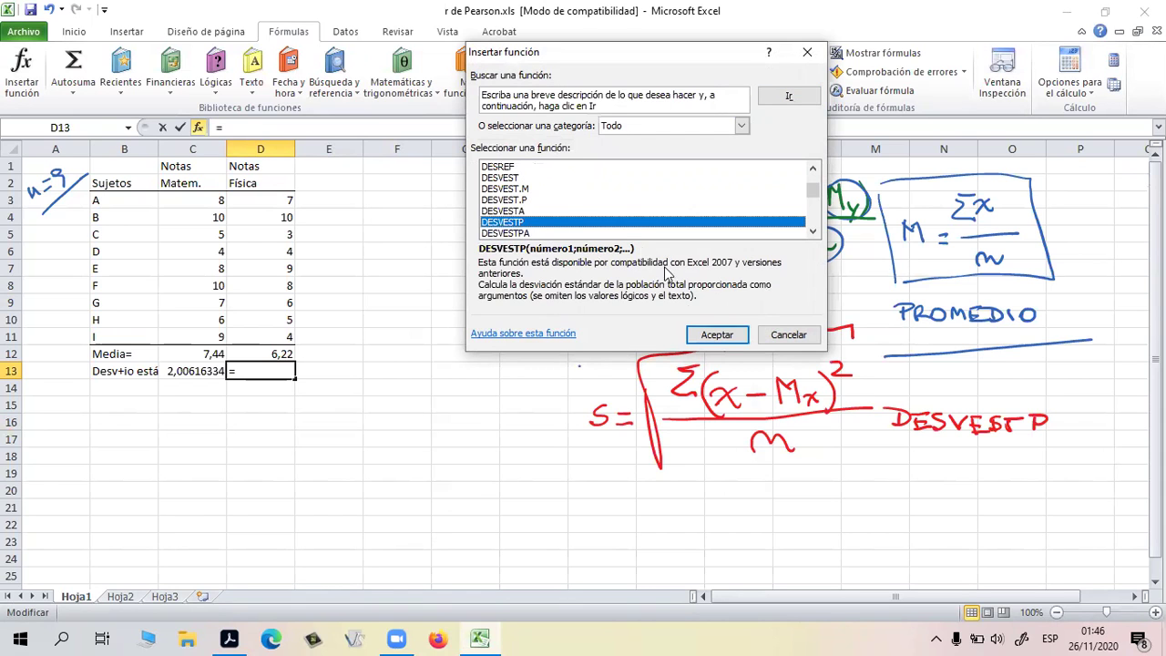
pyautogui.click(723, 337)
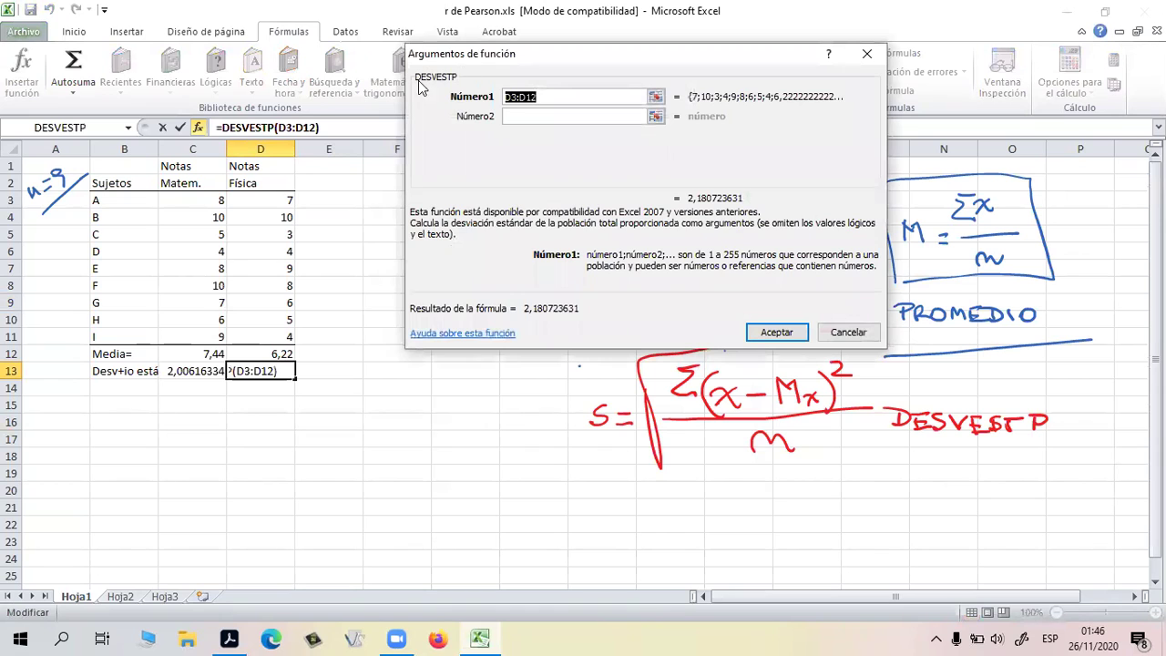
# Set the DESVESTP argument to the physics grades D3:D11 and accept the function
pyautogui.moveTo(289, 202); pyautogui.dragTo(275, 337)
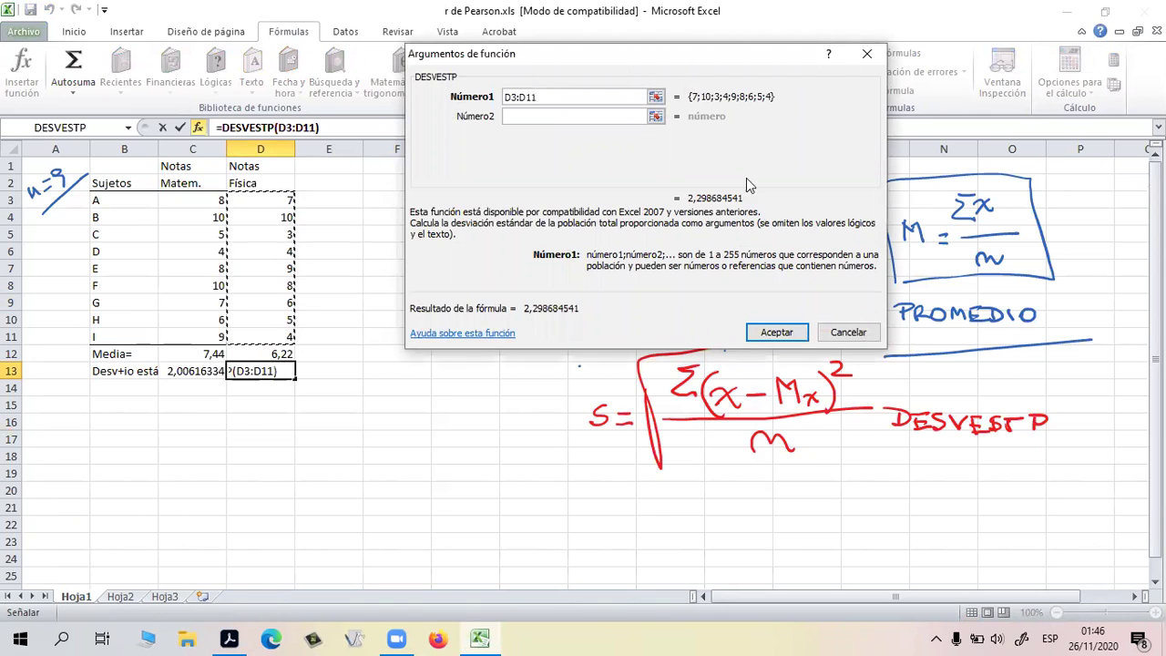
pyautogui.click(789, 337)
pyautogui.click(390, 401)
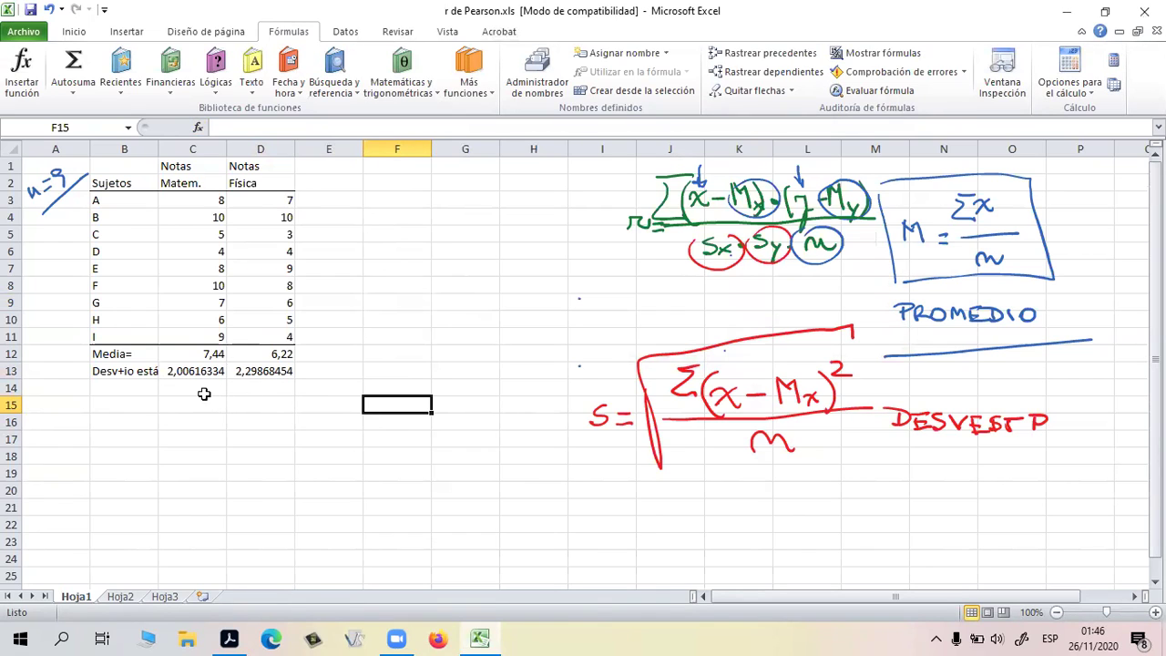
# Reduce the standard deviations in C13:D13 to four decimal places
pyautogui.moveTo(180, 371); pyautogui.dragTo(266, 371)
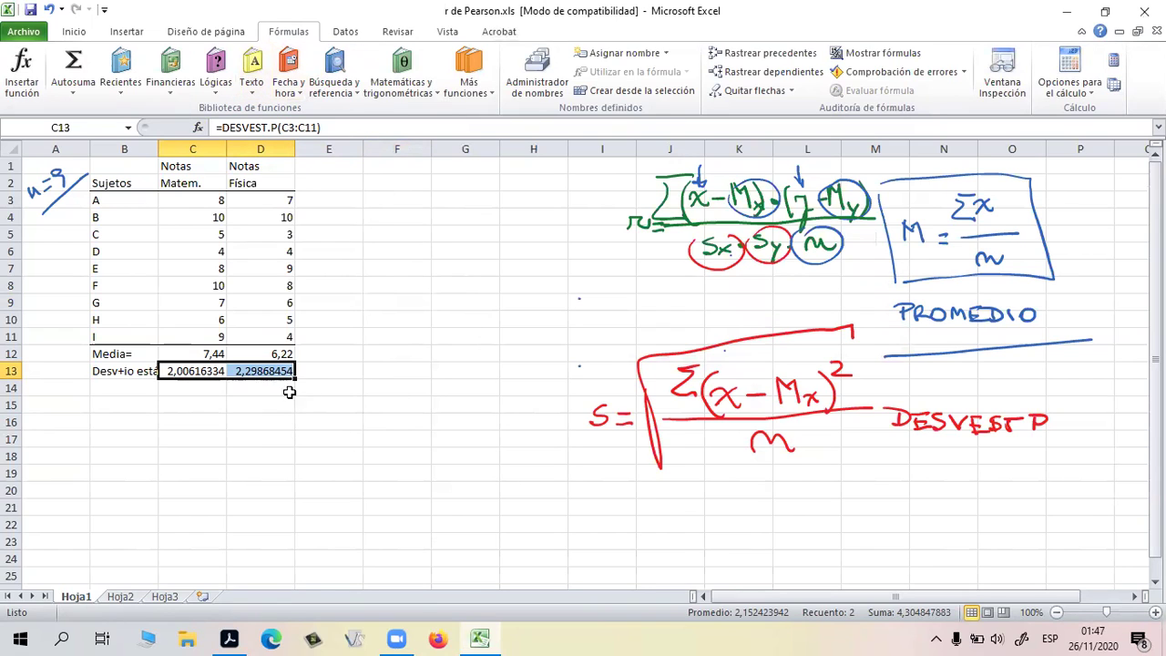
pyautogui.click(84, 33)
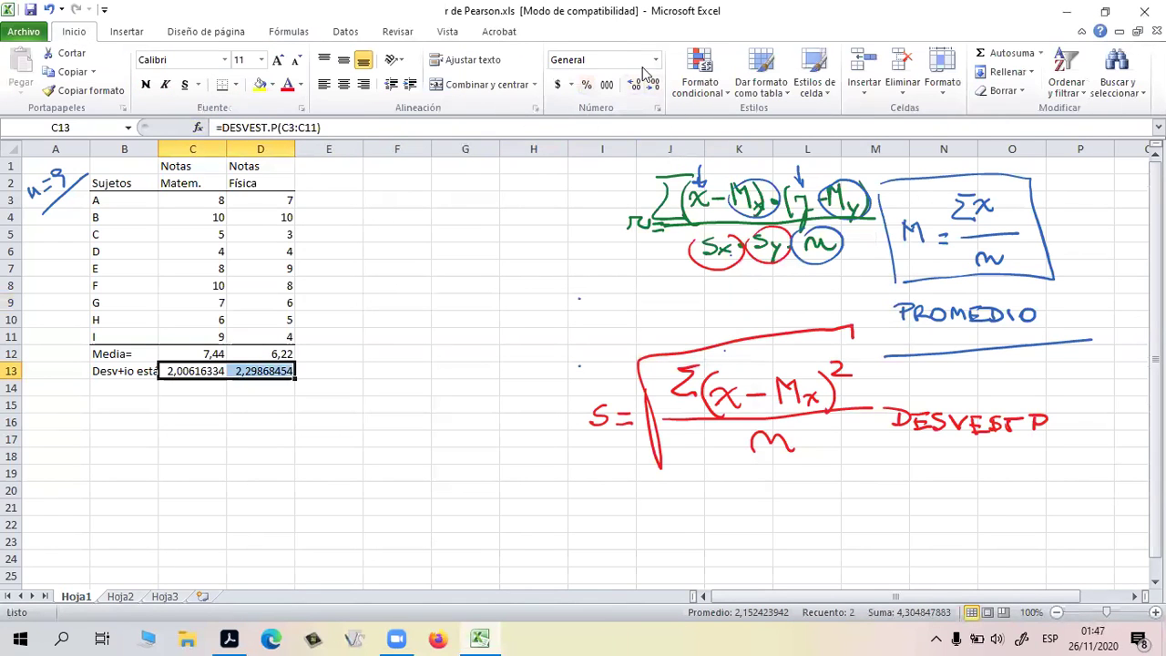
pyautogui.click(658, 91)
pyautogui.click(658, 90)
pyautogui.click(658, 91)
pyautogui.click(656, 88)
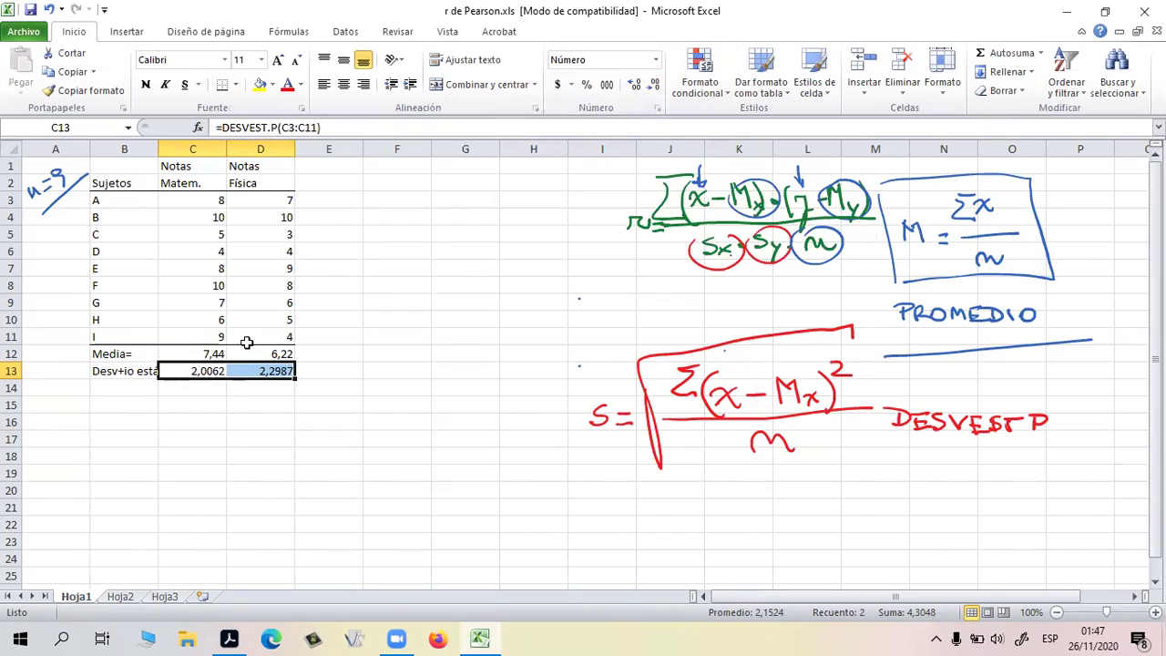
pyautogui.click(312, 419)
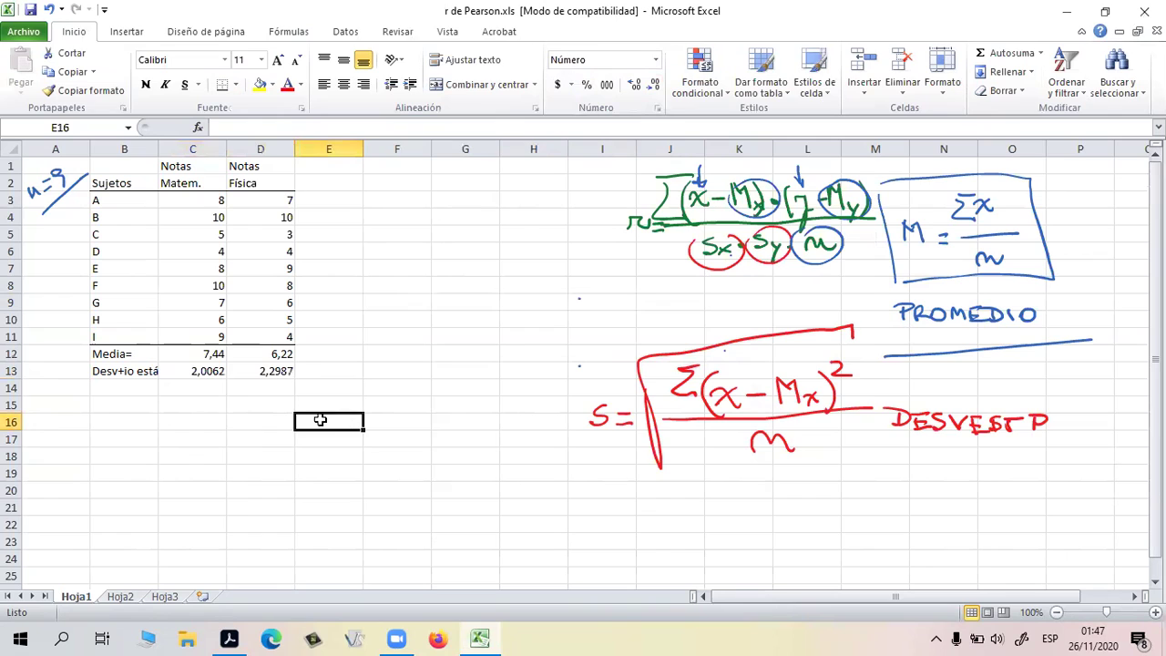
# Reduce the standard deviations in C13:D13 further, to two decimal places
pyautogui.click(192, 371)
pyautogui.moveTo(192, 370); pyautogui.dragTo(264, 372)
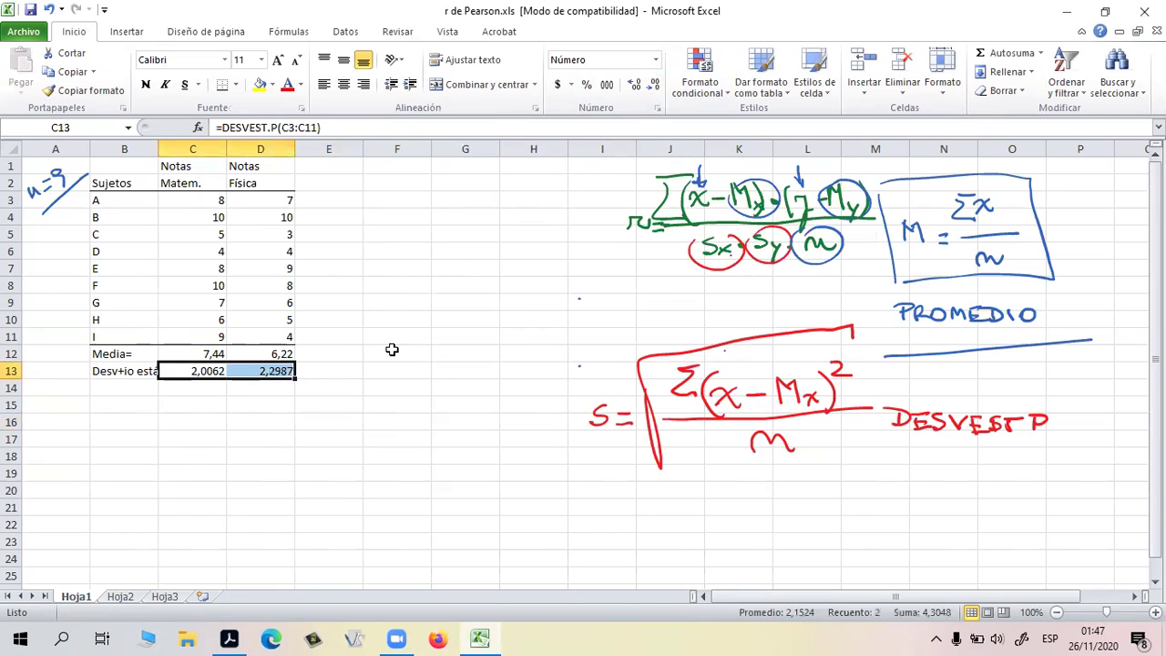
pyautogui.click(654, 84)
pyautogui.click(654, 85)
pyautogui.click(530, 297)
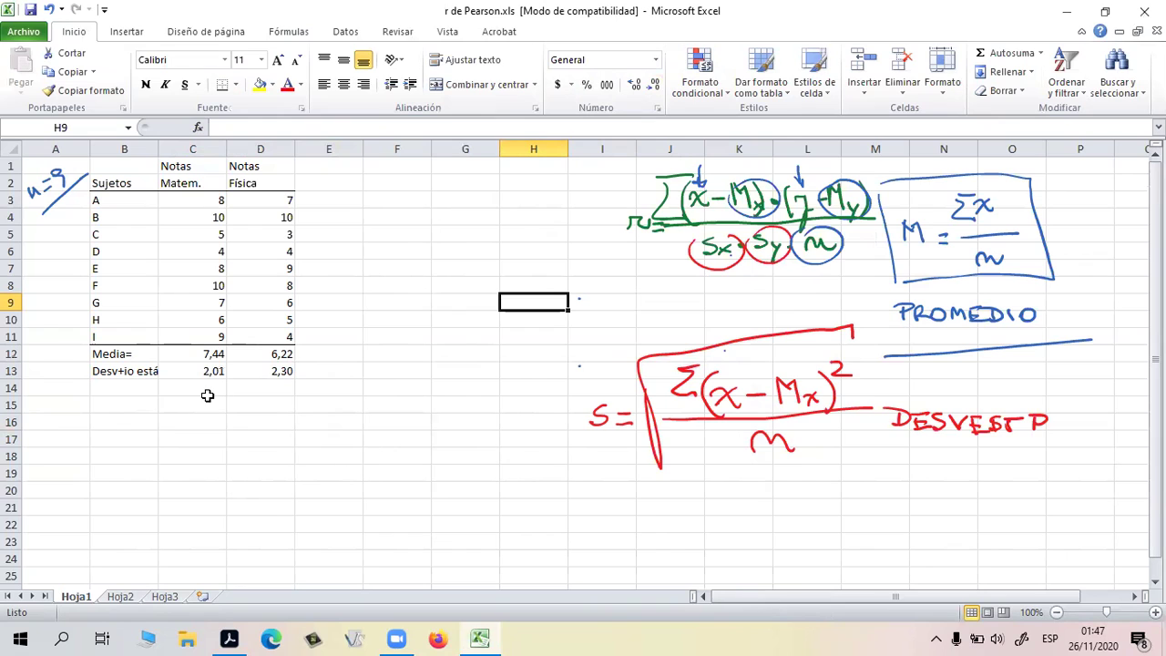
# Correct the misspelled label in cell B13 to "Desvío estándar="
pyautogui.click(118, 371)
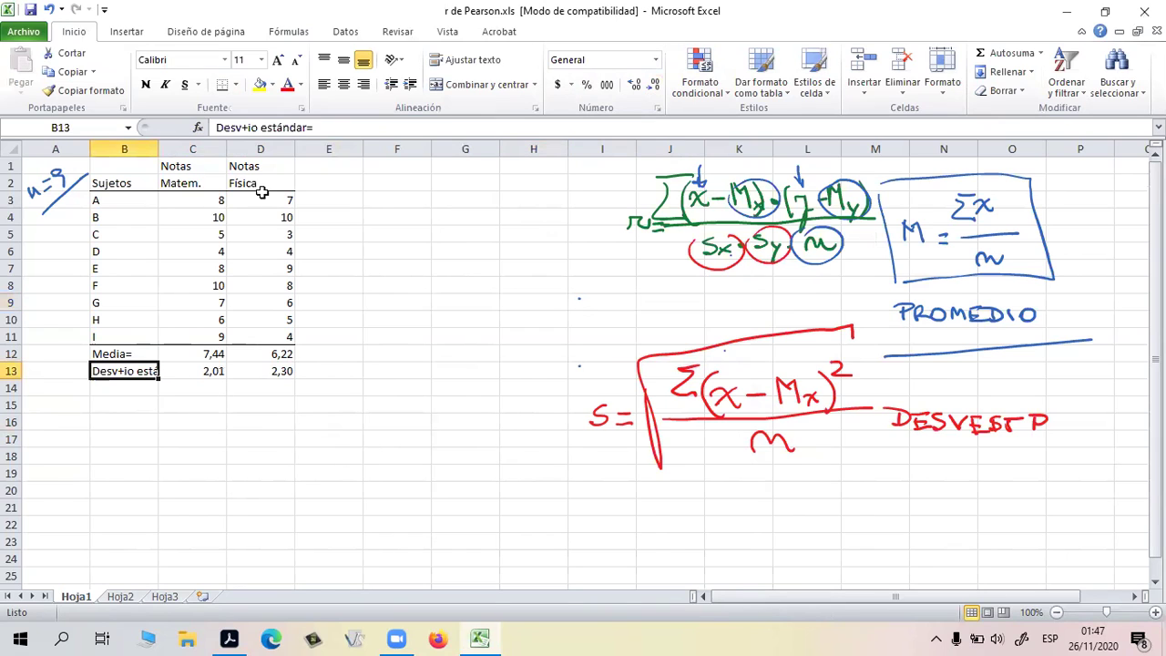
pyautogui.click(254, 127)
pyautogui.press('BackSpace')
pyautogui.press('BackSpace')
pyautogui.write('i')
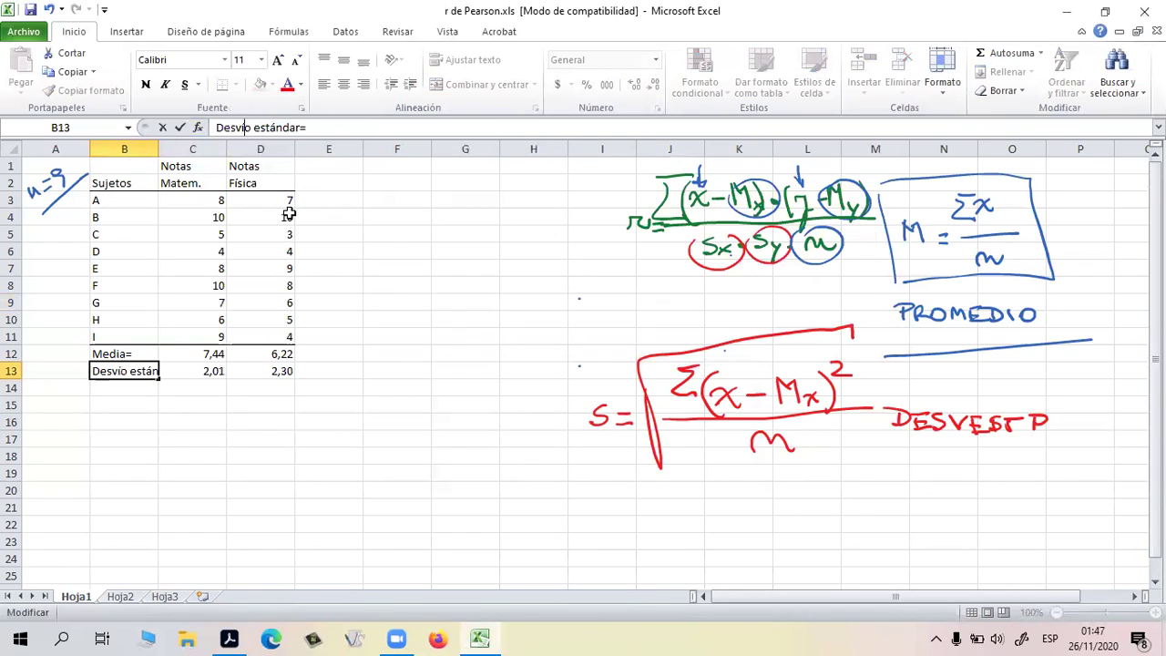
pyautogui.click(363, 474)
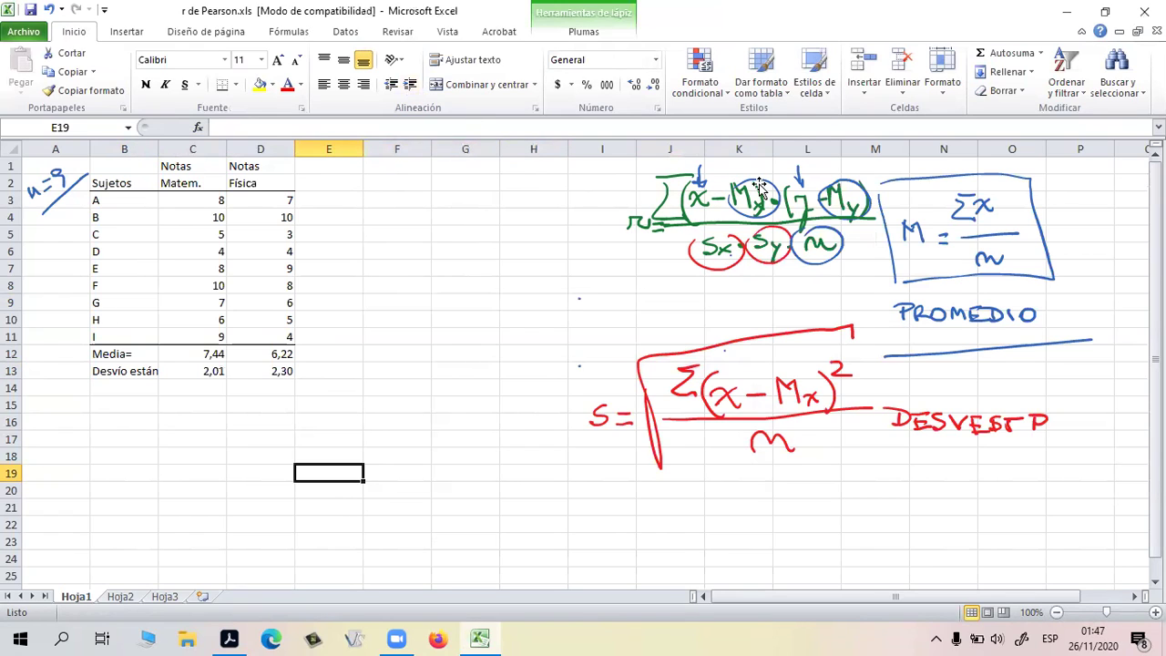
# Erase the handwritten correlation, mean and standard deviation formulas beside the table, keeping the n=9 note
pyautogui.click(583, 32)
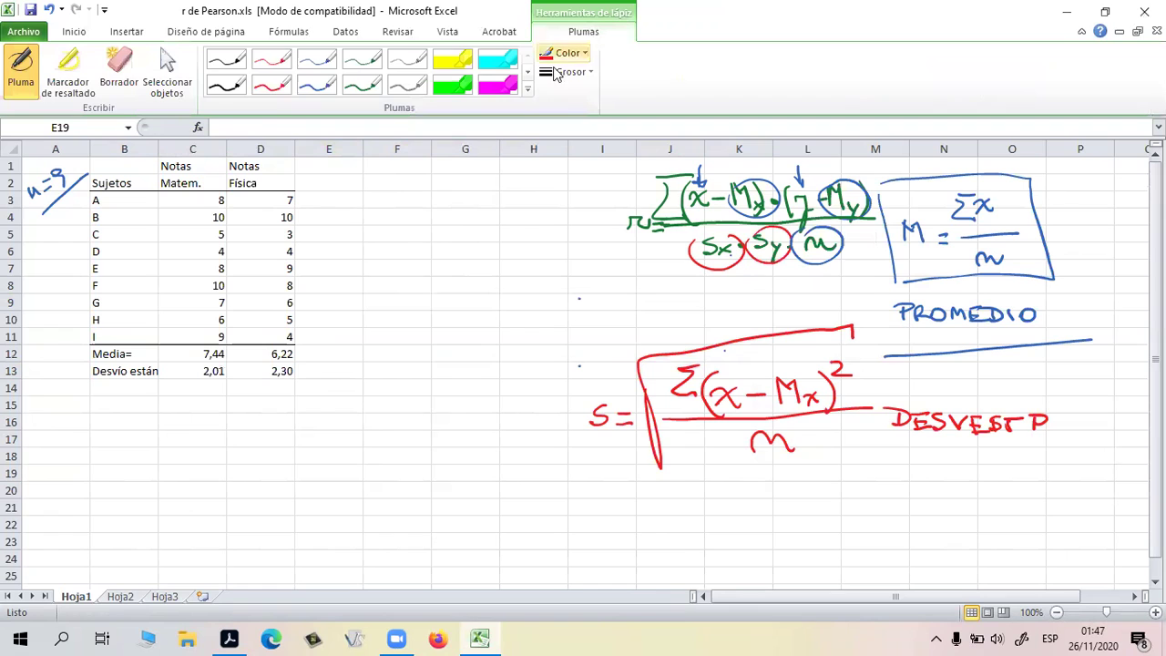
pyautogui.click(119, 69)
pyautogui.click(761, 214)
pyautogui.moveTo(760, 214)
pyautogui.mouseDown()
pyautogui.moveTo(875, 187)
pyautogui.moveTo(701, 219)
pyautogui.moveTo(757, 311)
pyautogui.moveTo(834, 379)
pyautogui.moveTo(712, 394)
pyautogui.moveTo(743, 415)
pyautogui.moveTo(768, 409)
pyautogui.moveTo(893, 312)
pyautogui.moveTo(925, 192)
pyautogui.moveTo(978, 188)
pyautogui.moveTo(1023, 297)
pyautogui.moveTo(1044, 435)
pyautogui.moveTo(1003, 393)
pyautogui.moveTo(879, 399)
pyautogui.moveTo(825, 387)
pyautogui.moveTo(711, 413)
pyautogui.moveTo(981, 330)
pyautogui.moveTo(916, 318)
pyautogui.moveTo(927, 400)
pyautogui.moveTo(967, 417)
pyautogui.moveTo(1008, 395)
pyautogui.moveTo(978, 419)
pyautogui.moveTo(924, 409)
pyautogui.moveTo(975, 429)
pyautogui.mouseUp()
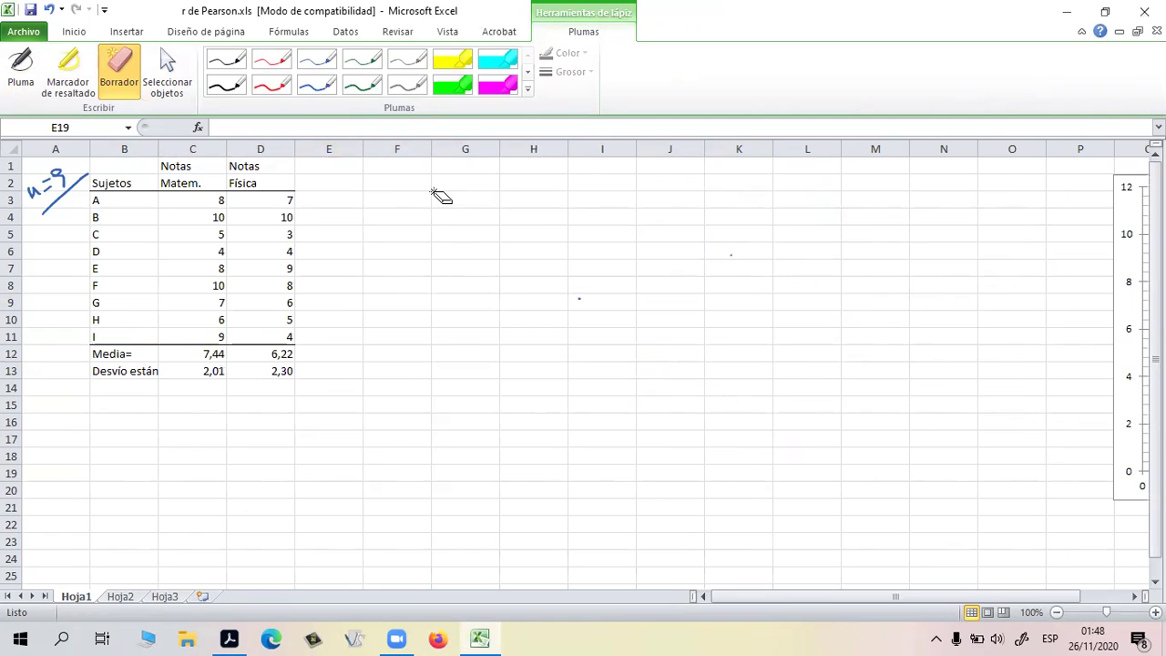
# Handwrite "r =" followed by a long fraction bar in green ink around columns L to P, row 7
pyautogui.click(373, 89)
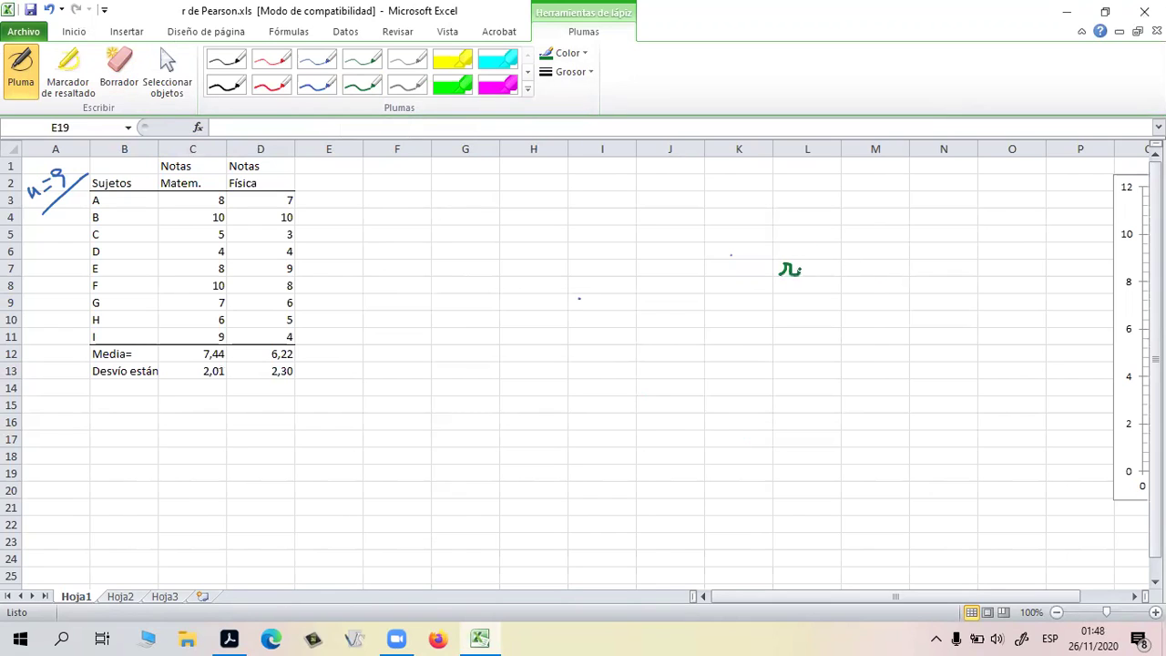
pyautogui.moveTo(821, 269); pyautogui.dragTo(832, 268)
pyautogui.moveTo(823, 275); pyautogui.dragTo(888, 270)
pyautogui.moveTo(1008, 275); pyautogui.dragTo(1072, 272)
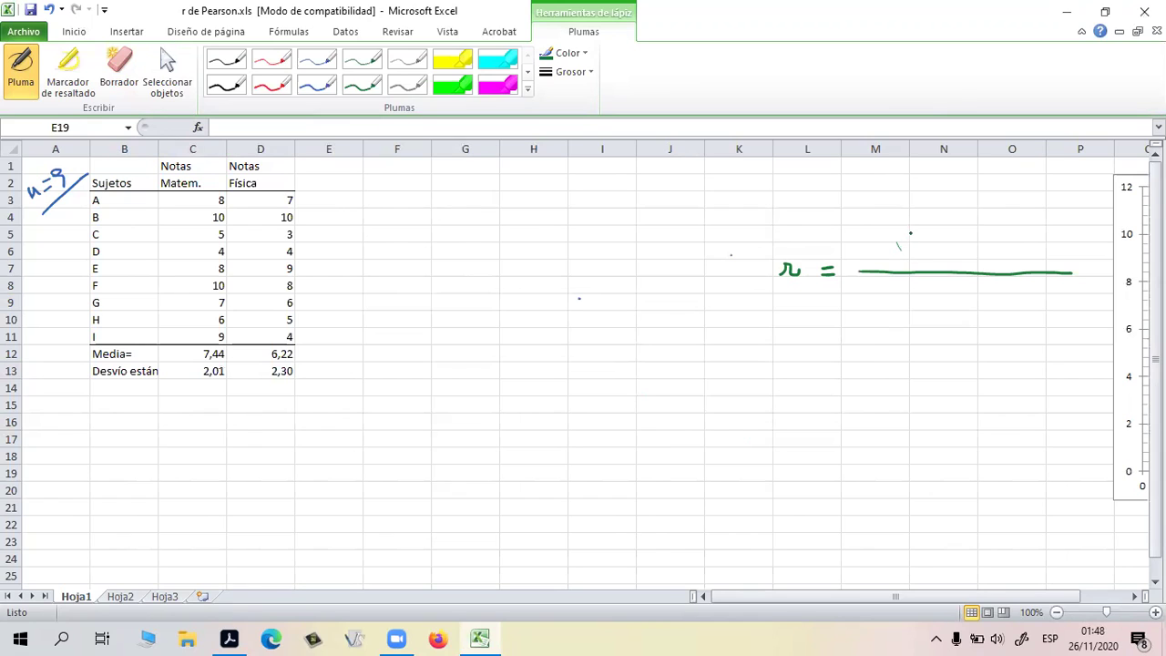
# Handwrite the numerator Σ(x−Mx)*(y−My) above the fraction bar of the r formula
pyautogui.moveTo(879, 245)
pyautogui.mouseDown()
pyautogui.moveTo(931, 227)
pyautogui.moveTo(950, 257)
pyautogui.moveTo(967, 233)
pyautogui.moveTo(958, 261)
pyautogui.mouseUp()
pyautogui.moveTo(882, 221); pyautogui.dragTo(884, 268)
pyautogui.moveTo(1010, 216)
pyautogui.mouseDown()
pyautogui.moveTo(1005, 259)
pyautogui.moveTo(1031, 248)
pyautogui.moveTo(1028, 264)
pyautogui.moveTo(1050, 242)
pyautogui.mouseUp()
pyautogui.moveTo(1053, 228)
pyautogui.mouseDown()
pyautogui.moveTo(1055, 253)
pyautogui.moveTo(1067, 224)
pyautogui.moveTo(1080, 277)
pyautogui.mouseUp()
pyautogui.moveTo(1082, 213); pyautogui.dragTo(1086, 268)
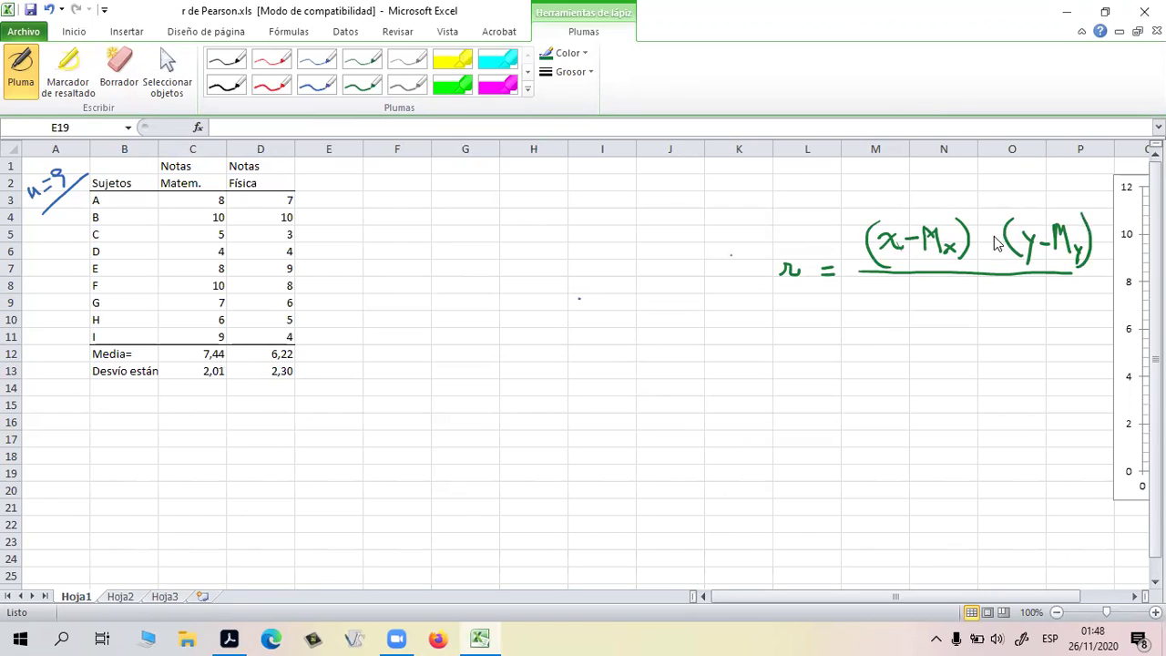
pyautogui.moveTo(989, 236); pyautogui.dragTo(983, 244)
pyautogui.moveTo(843, 214)
pyautogui.mouseDown()
pyautogui.moveTo(838, 228)
pyautogui.moveTo(865, 262)
pyautogui.mouseUp()
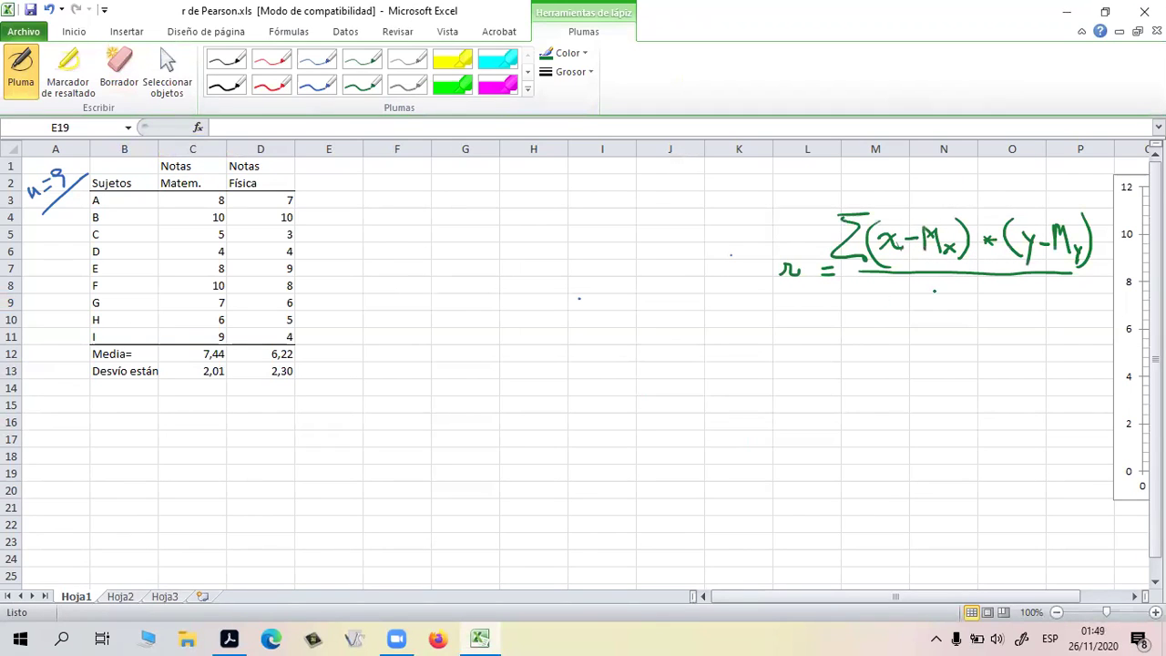
# Handwrite the denominator Sx*Sy*n below the fraction bar and stop inking
pyautogui.moveTo(900, 297); pyautogui.dragTo(897, 297)
pyautogui.moveTo(932, 301)
pyautogui.mouseDown()
pyautogui.moveTo(947, 290)
pyautogui.moveTo(968, 320)
pyautogui.mouseUp()
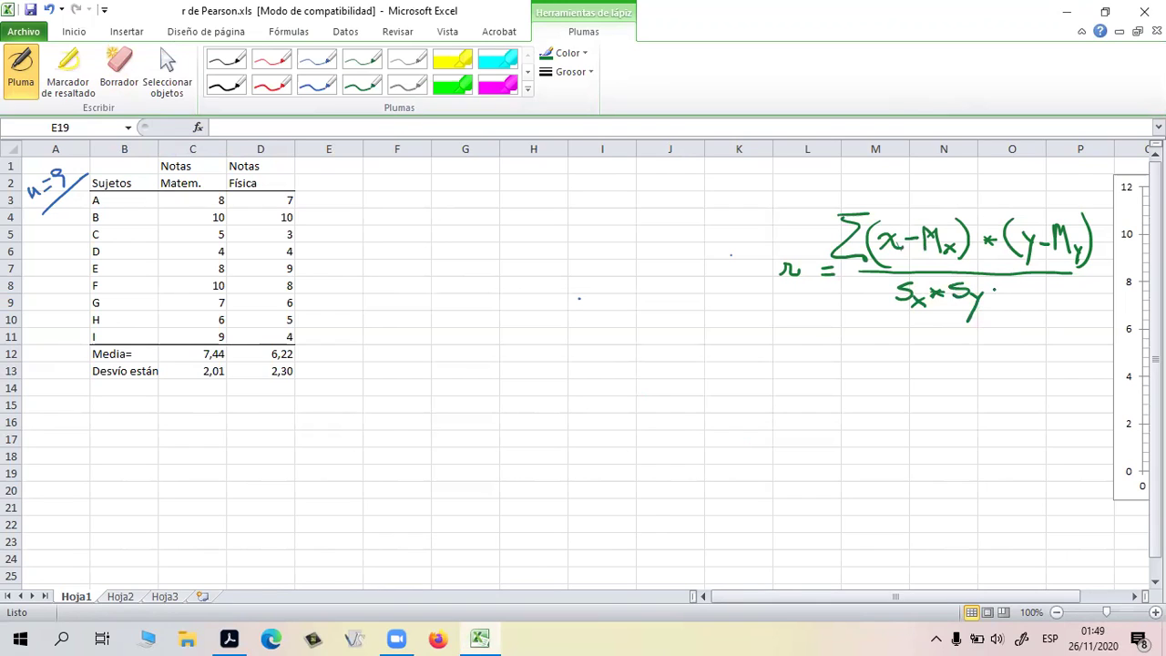
pyautogui.moveTo(1022, 288); pyautogui.dragTo(1049, 290)
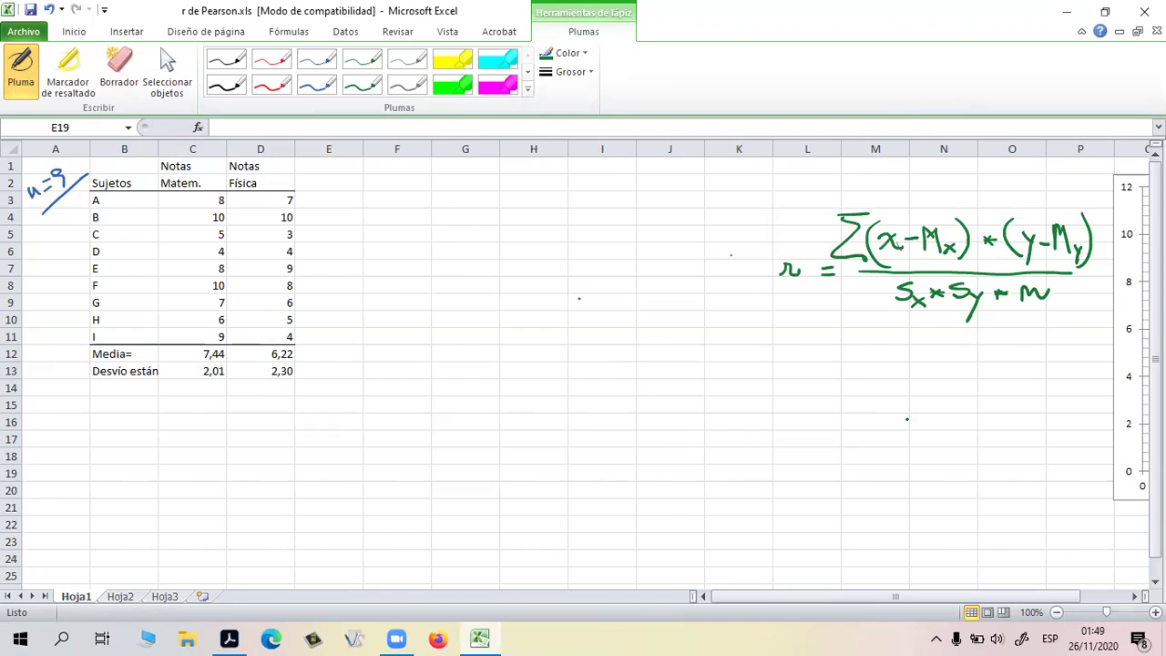
pyautogui.press('Escape')
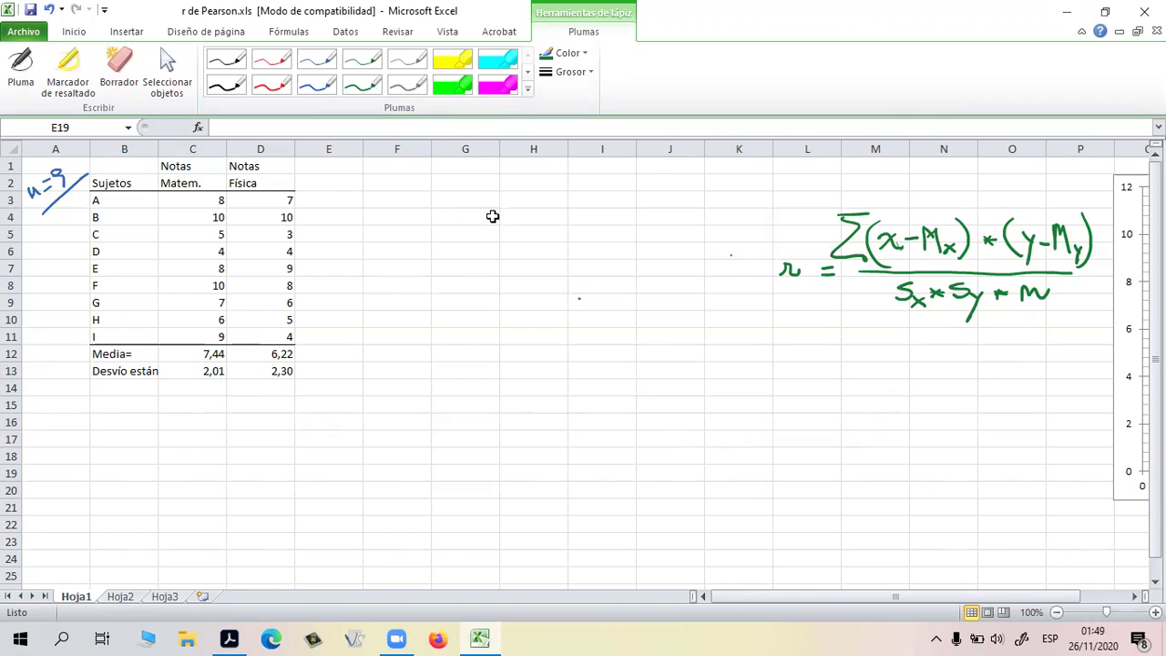
# Enter the column heading "x-M" in cell E2
pyautogui.click(344, 184)
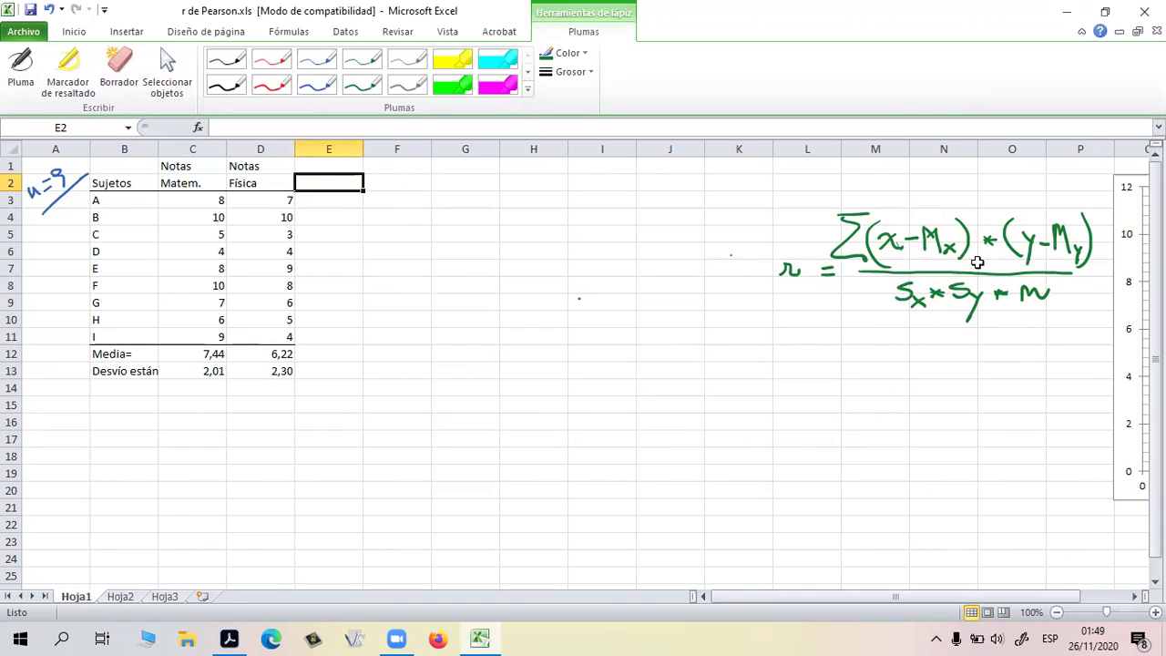
pyautogui.moveTo(436, 269); pyautogui.dragTo(419, 237)
pyautogui.click(347, 188)
pyautogui.write('x-M')
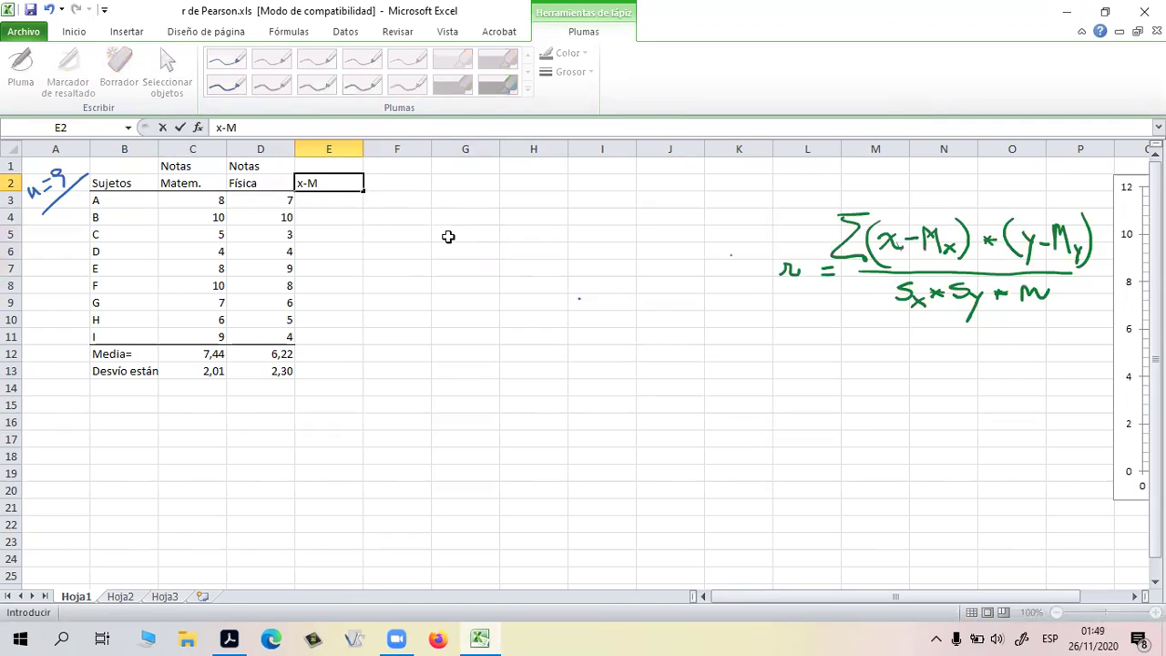
pyautogui.click(477, 254)
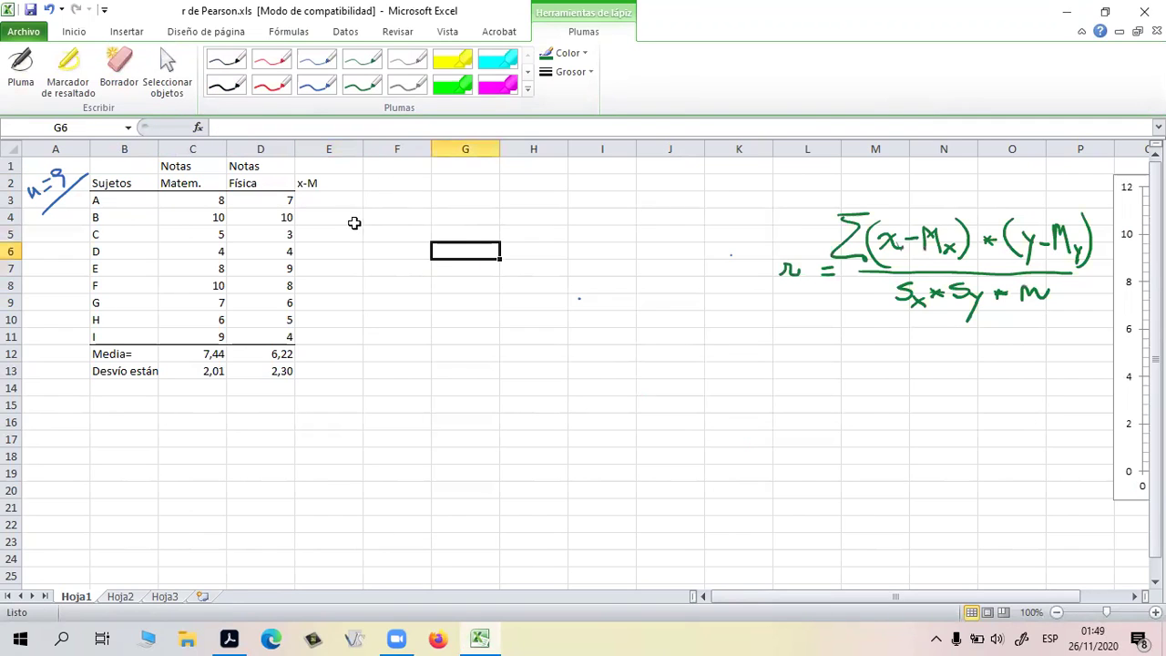
# Apply a bottom border to the x-M heading in E2, matching the other table headings
pyautogui.click(330, 183)
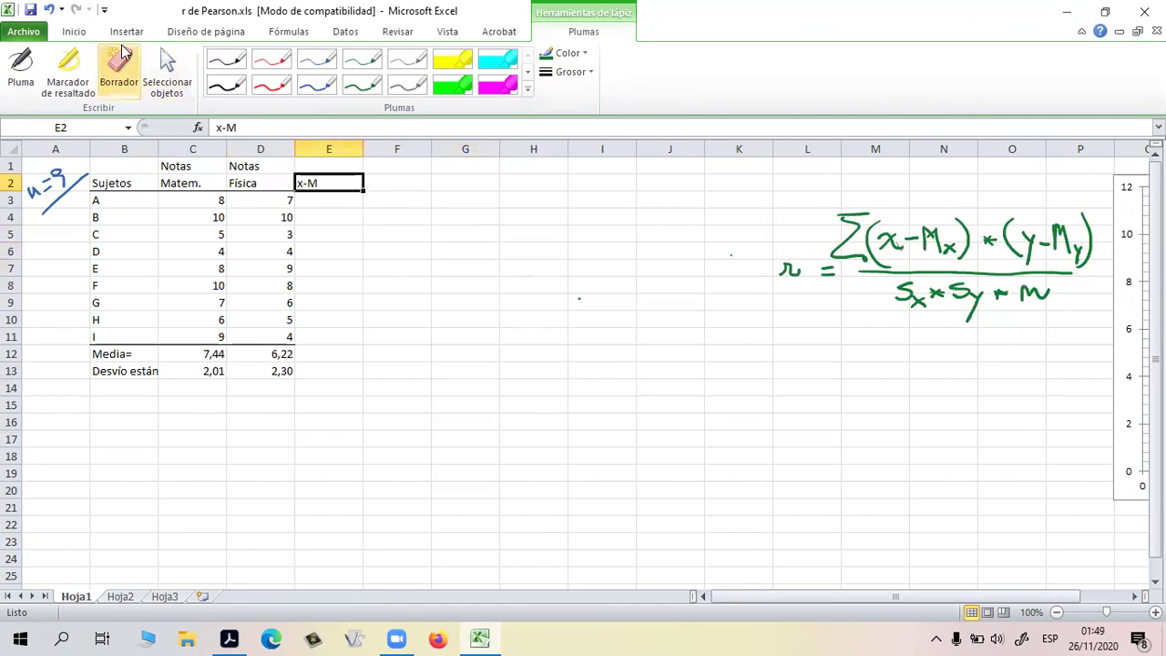
pyautogui.click(73, 31)
pyautogui.click(221, 84)
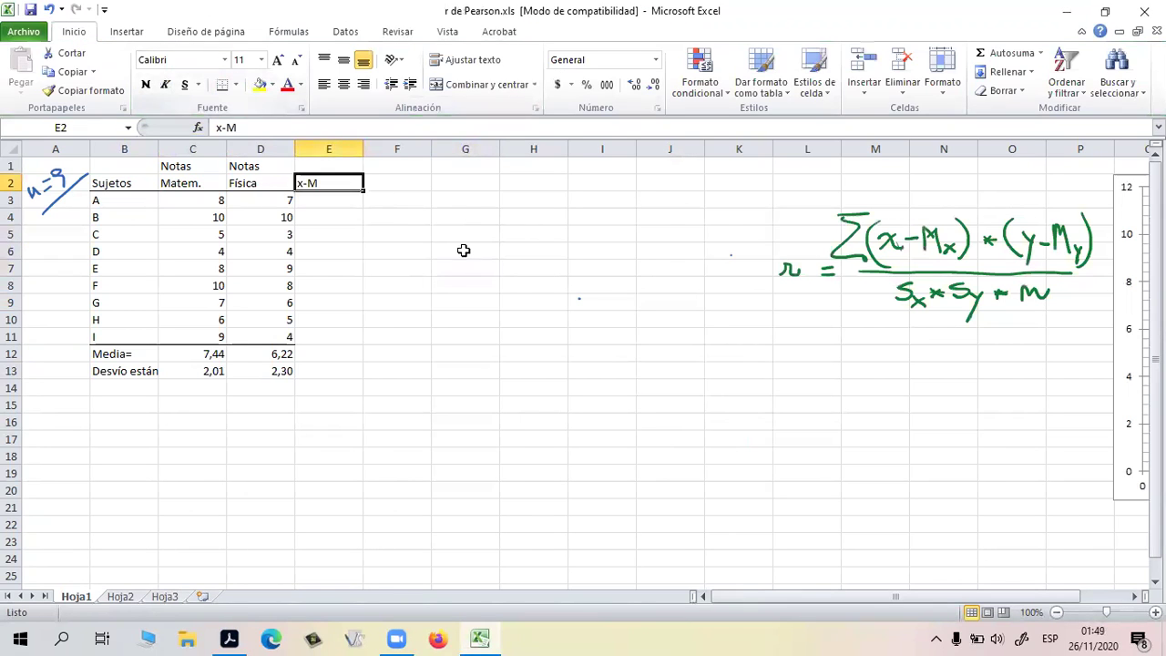
pyautogui.click(464, 251)
pyautogui.click(328, 202)
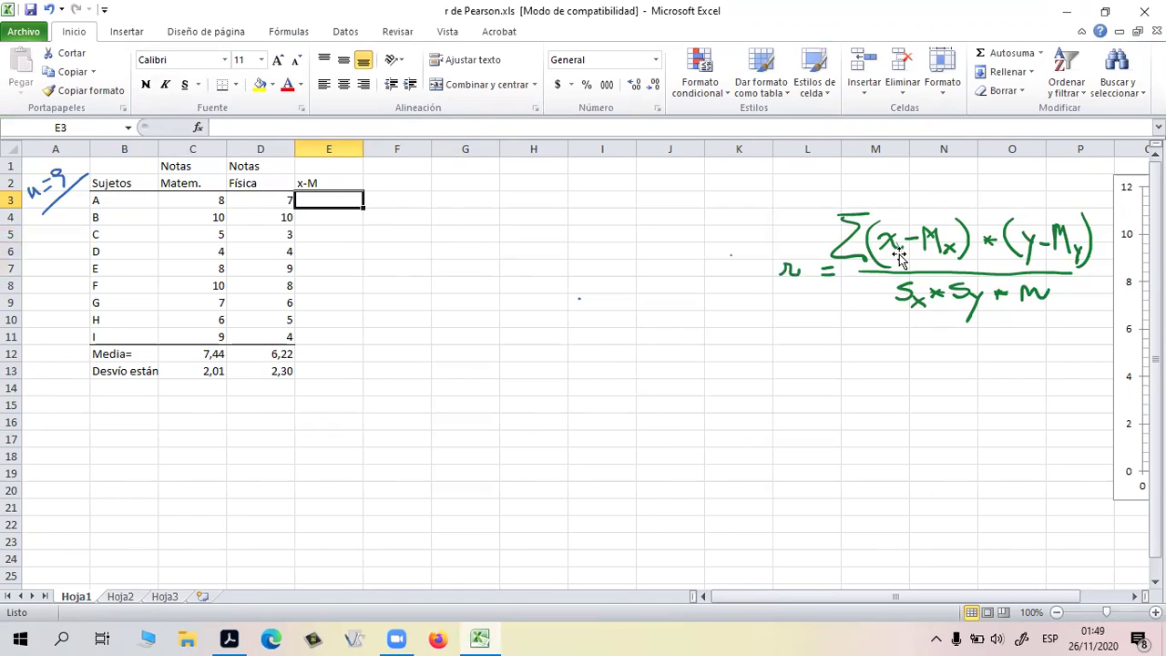
pyautogui.click(601, 336)
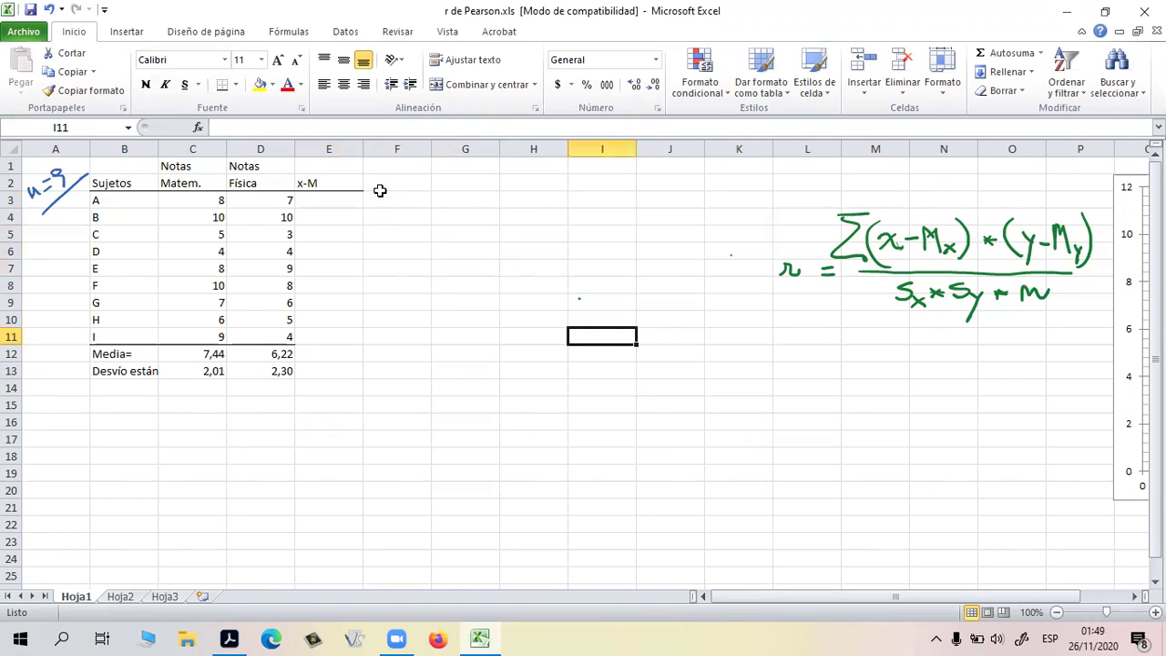
# Try the formula =(C3-7,44) in cell E3, and clear the cell
pyautogui.click(328, 202)
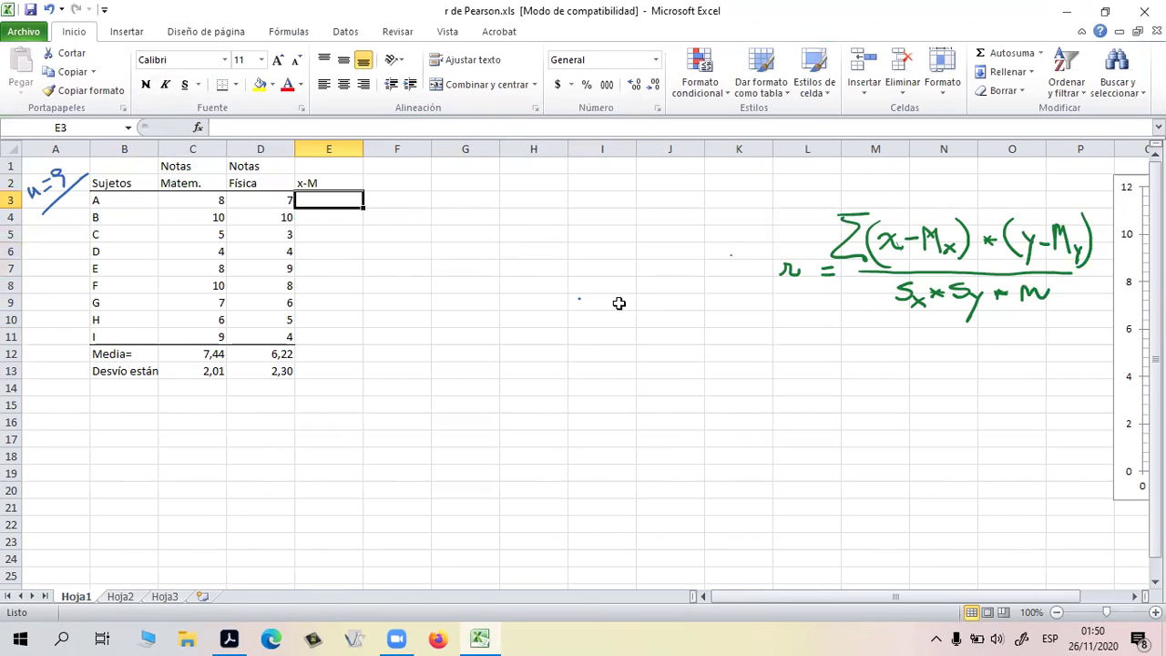
pyautogui.write('=')
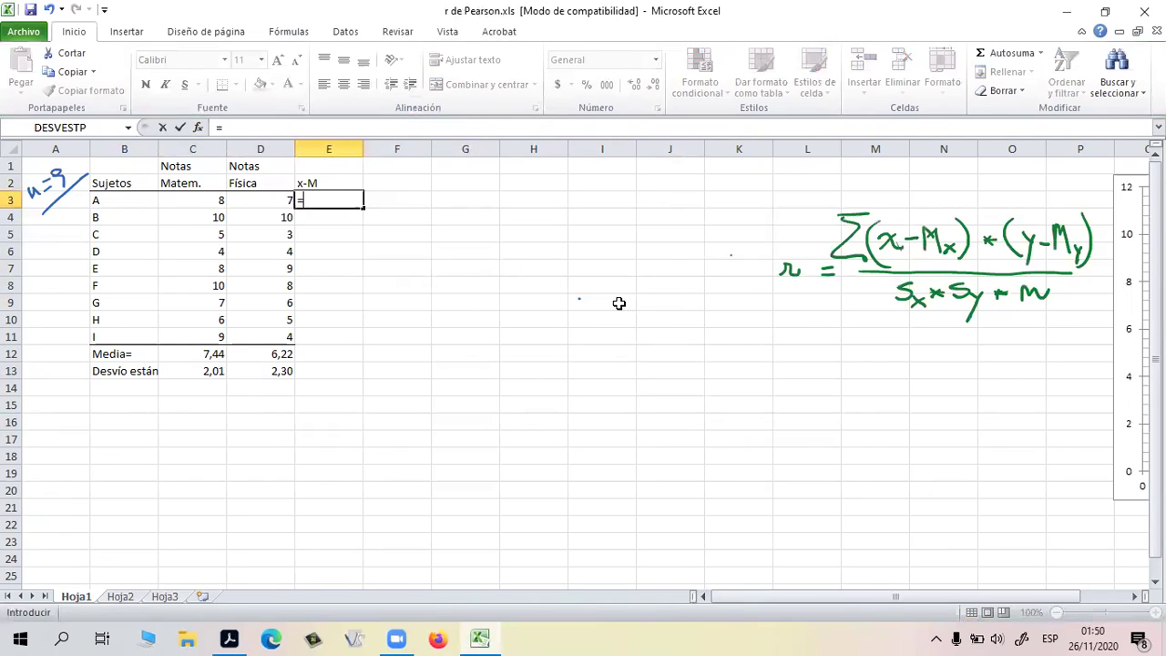
pyautogui.write('(')
pyautogui.click(202, 201)
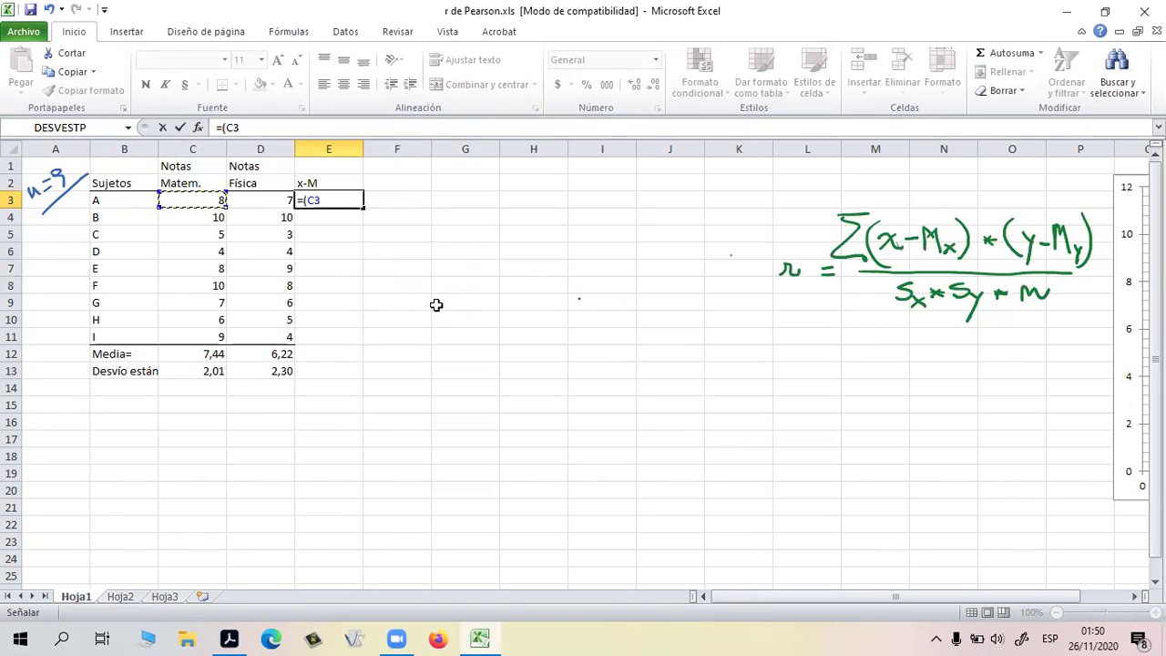
pyautogui.write('-')
pyautogui.write('7,44)')
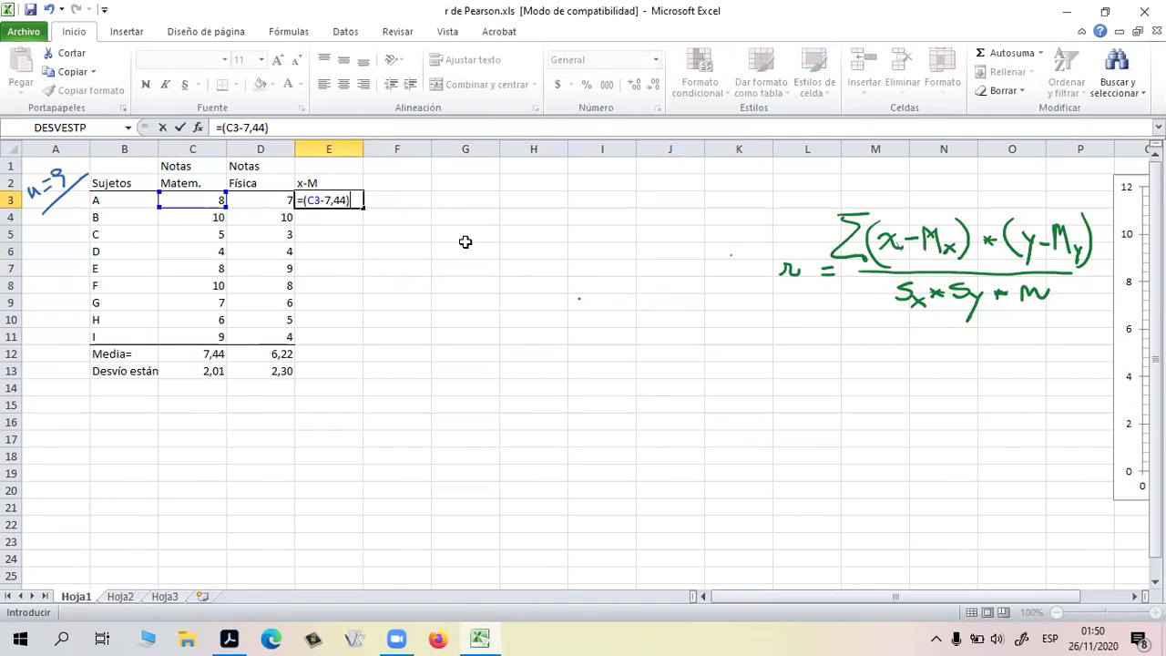
pyautogui.press('Return')
pyautogui.press('Up')
pyautogui.press('Delete')
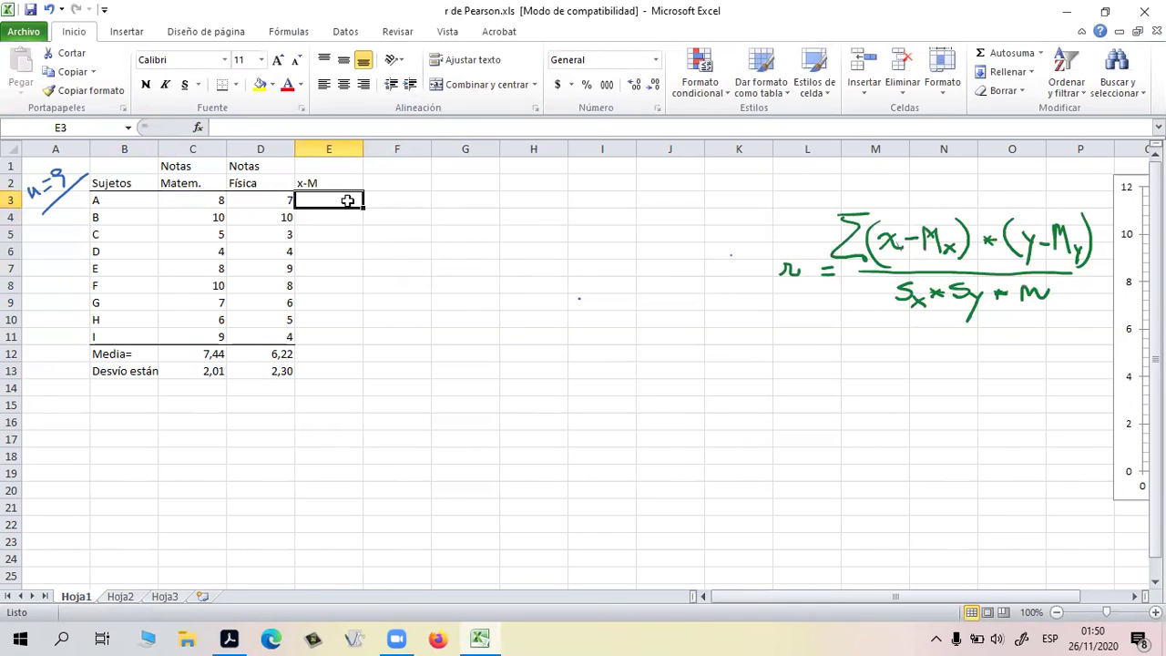
# Enter the formula =(C3-7,44) in cell E3 to subtract the maths mean from subject A's grade
pyautogui.write('=(')
pyautogui.click(208, 198)
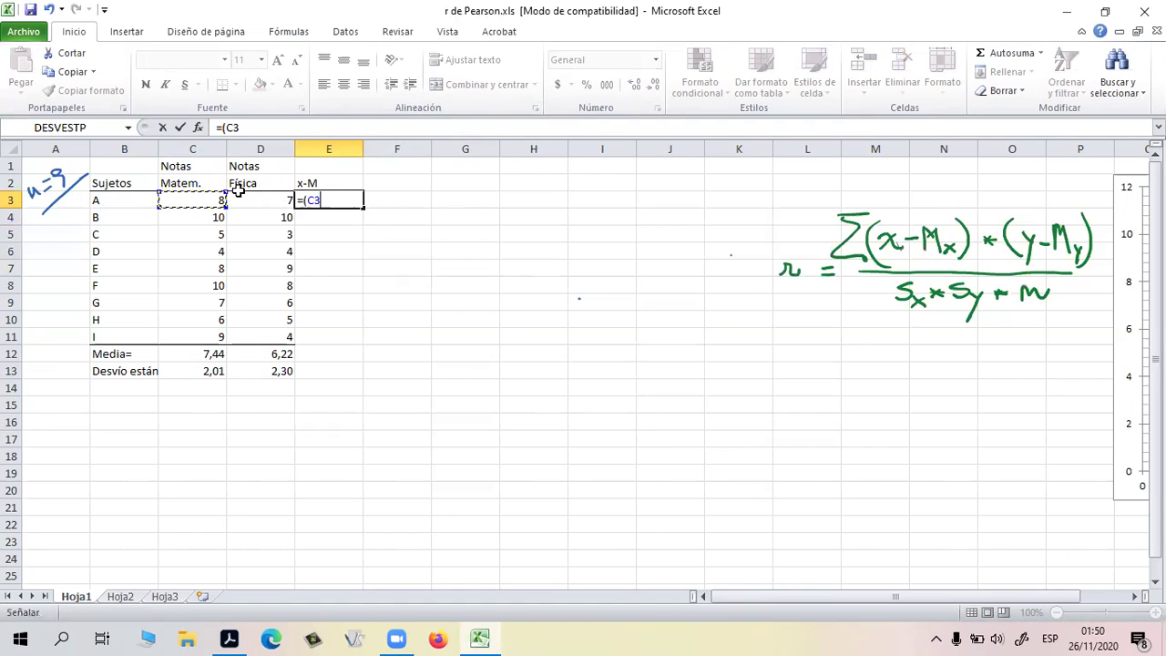
pyautogui.write('-')
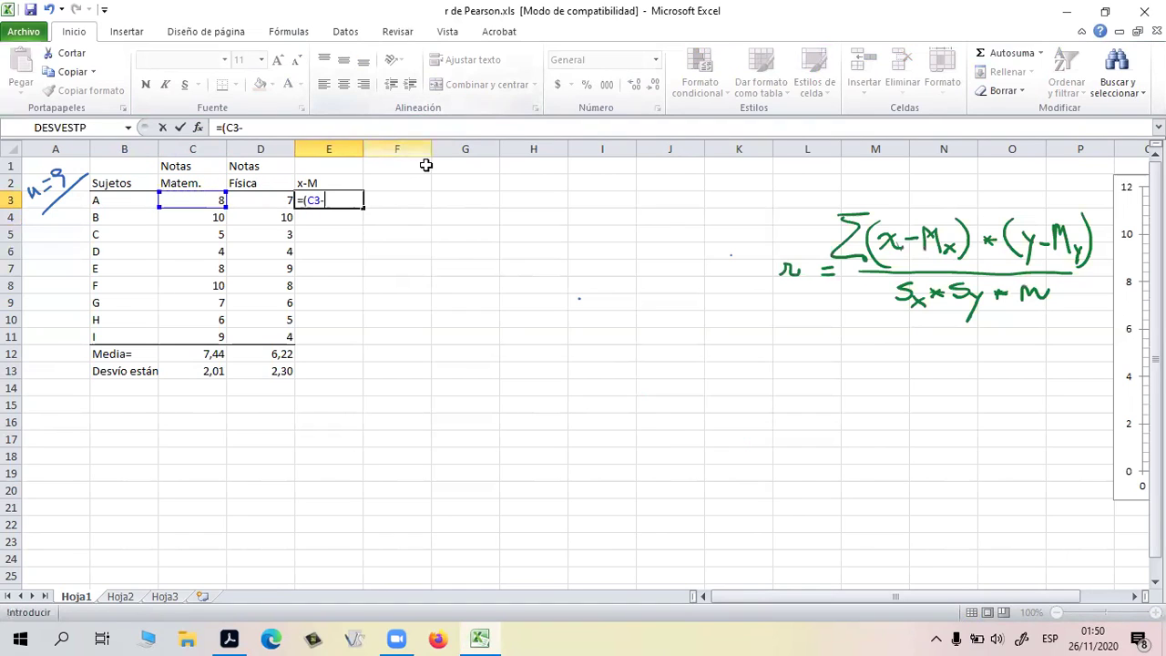
pyautogui.write('7,44)')
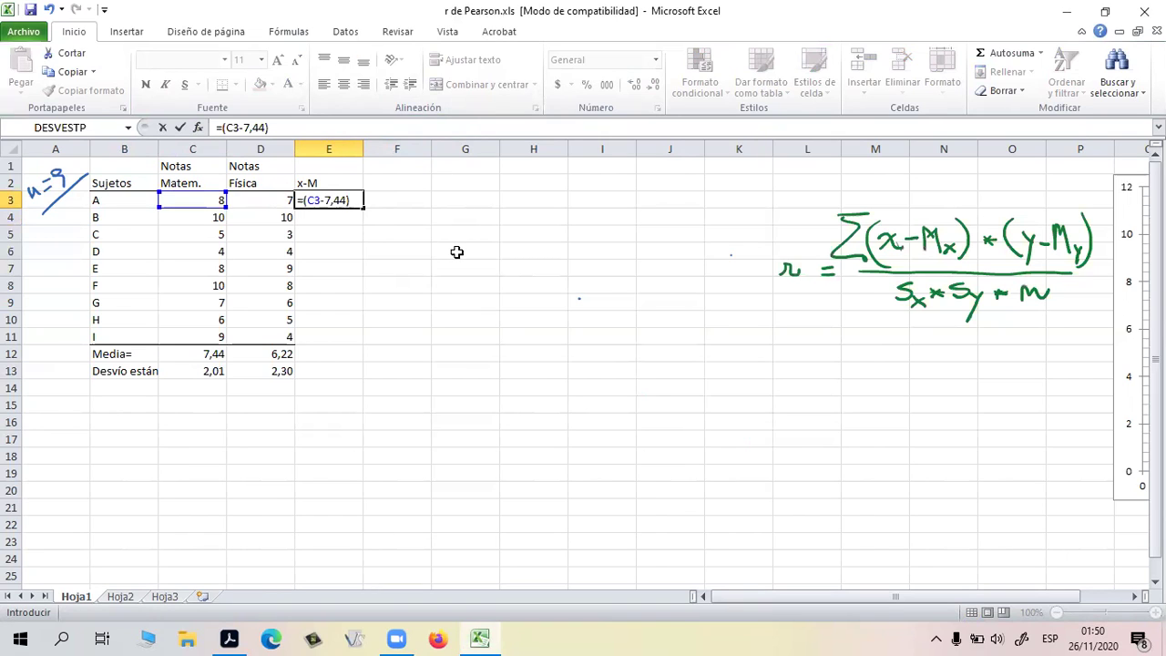
pyautogui.click(456, 251)
pyautogui.click(328, 199)
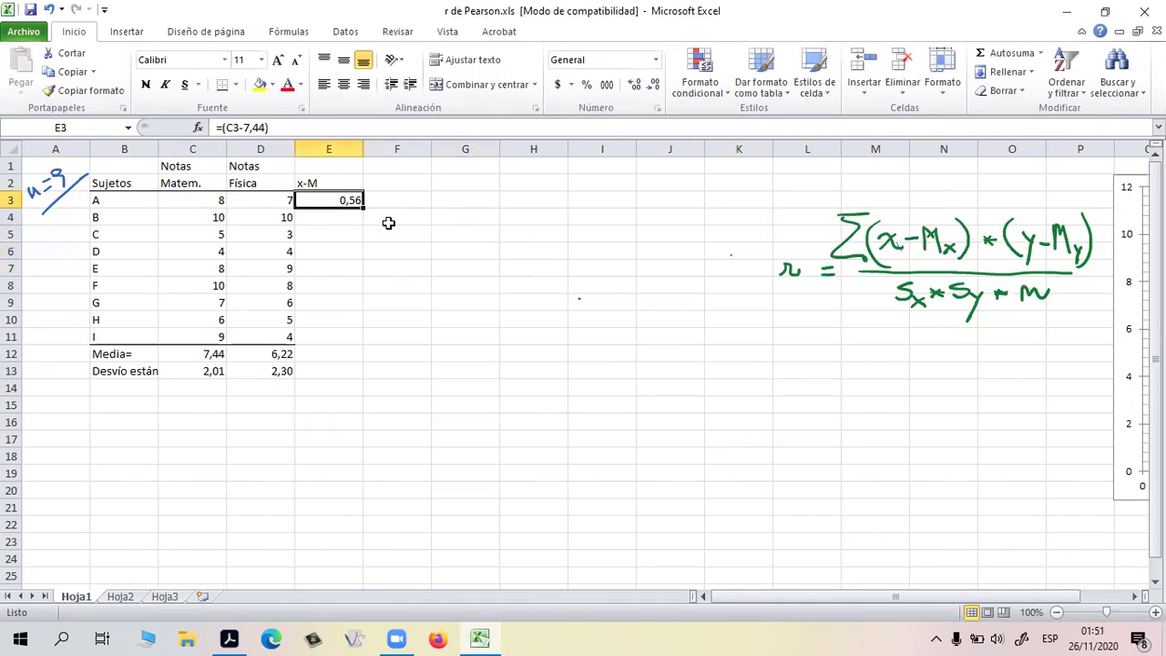
pyautogui.moveTo(284, 128); pyautogui.dragTo(211, 128)
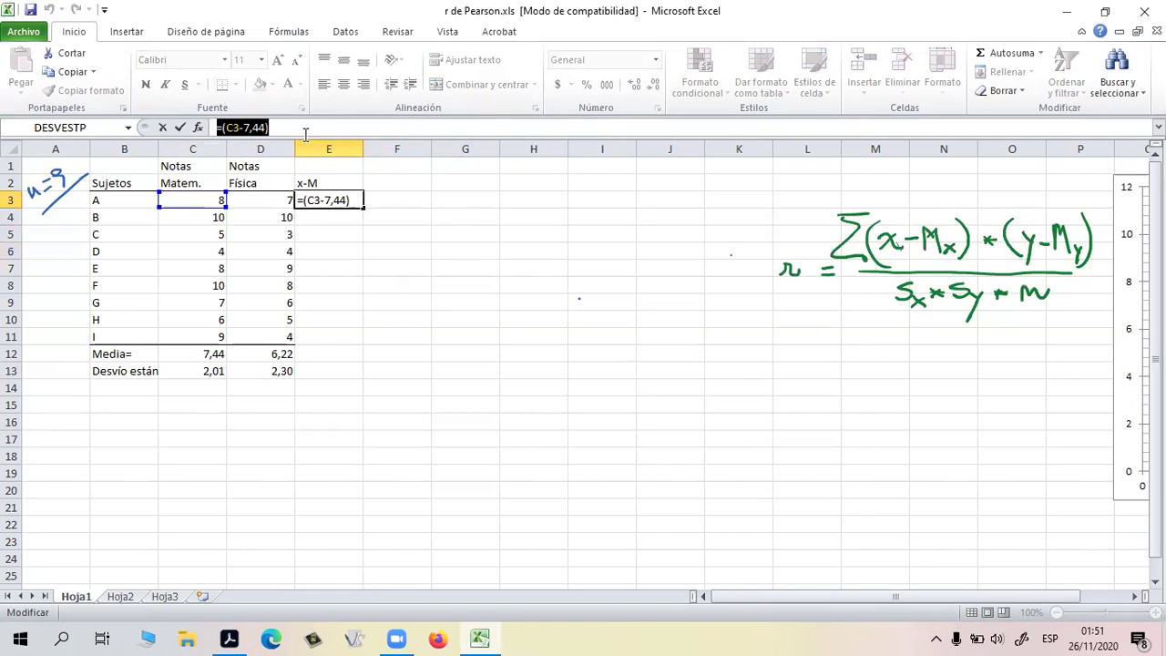
pyautogui.click(487, 304)
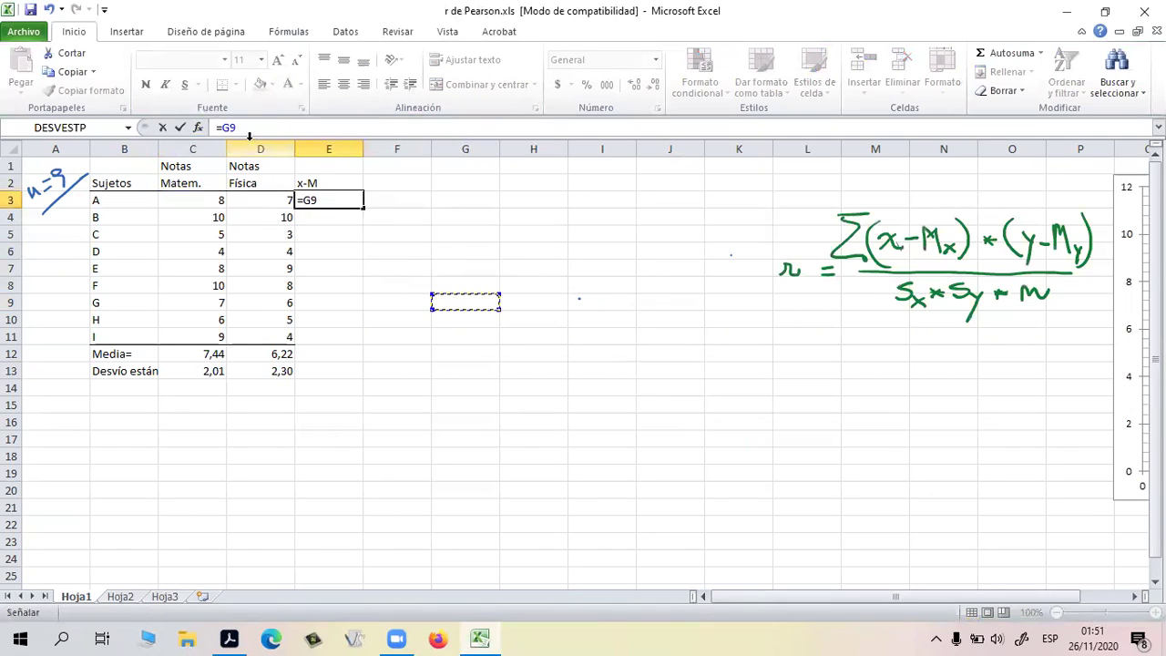
pyautogui.press('Escape')
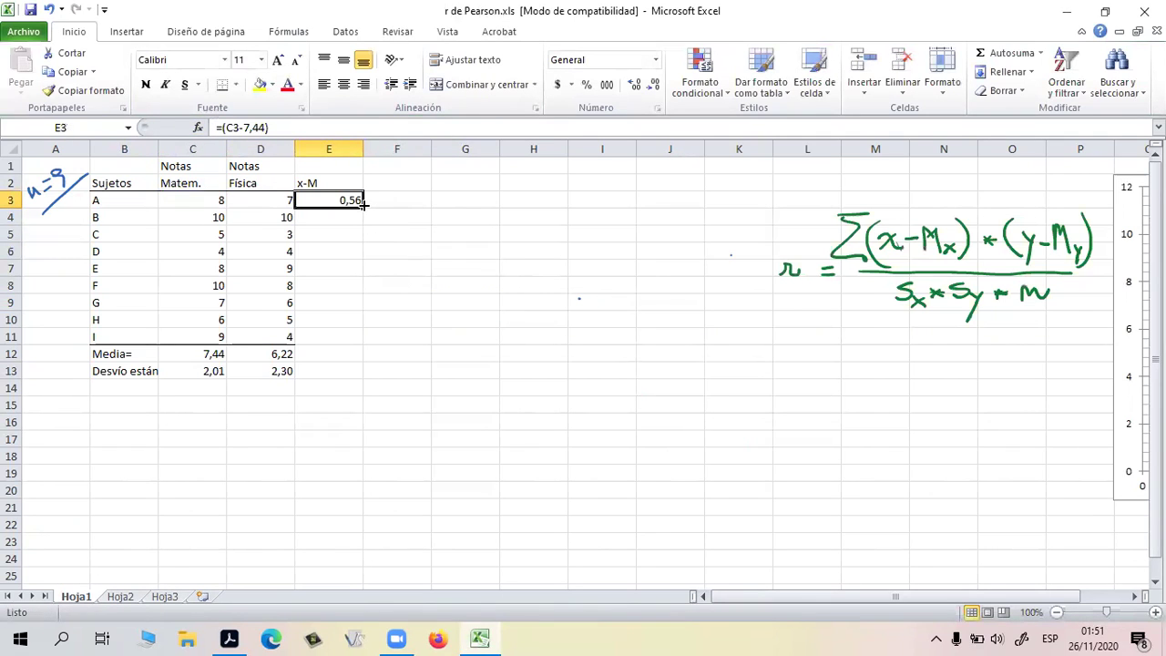
# Retype the closing parenthesis of the E3 formula and accept it
pyautogui.click(297, 129)
pyautogui.press('BackSpace')
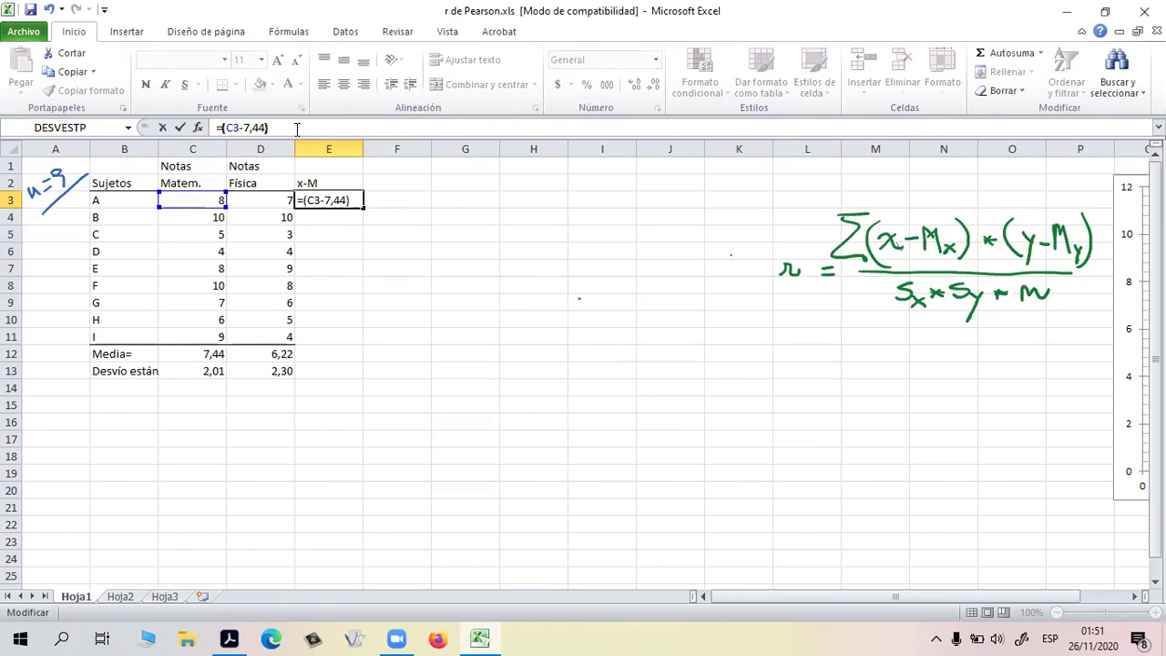
pyautogui.write(')')
pyautogui.press('Return')
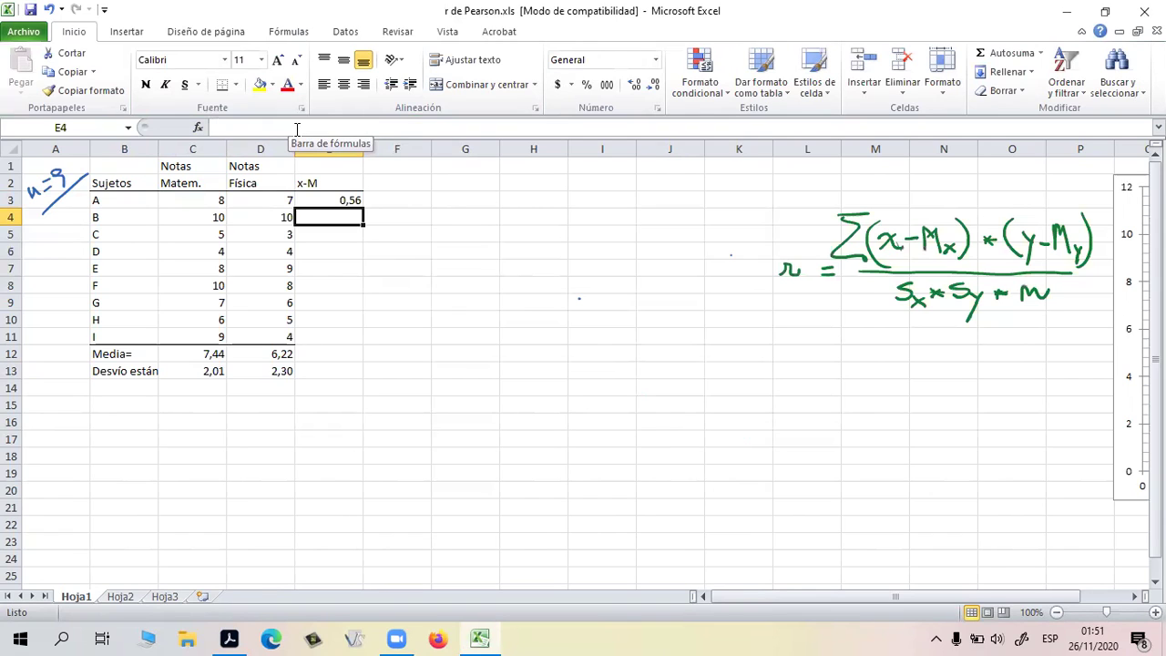
# Try the formula =(C4-7,44) in cell E4 to subtract the maths mean from subject B's grade
pyautogui.write('=')
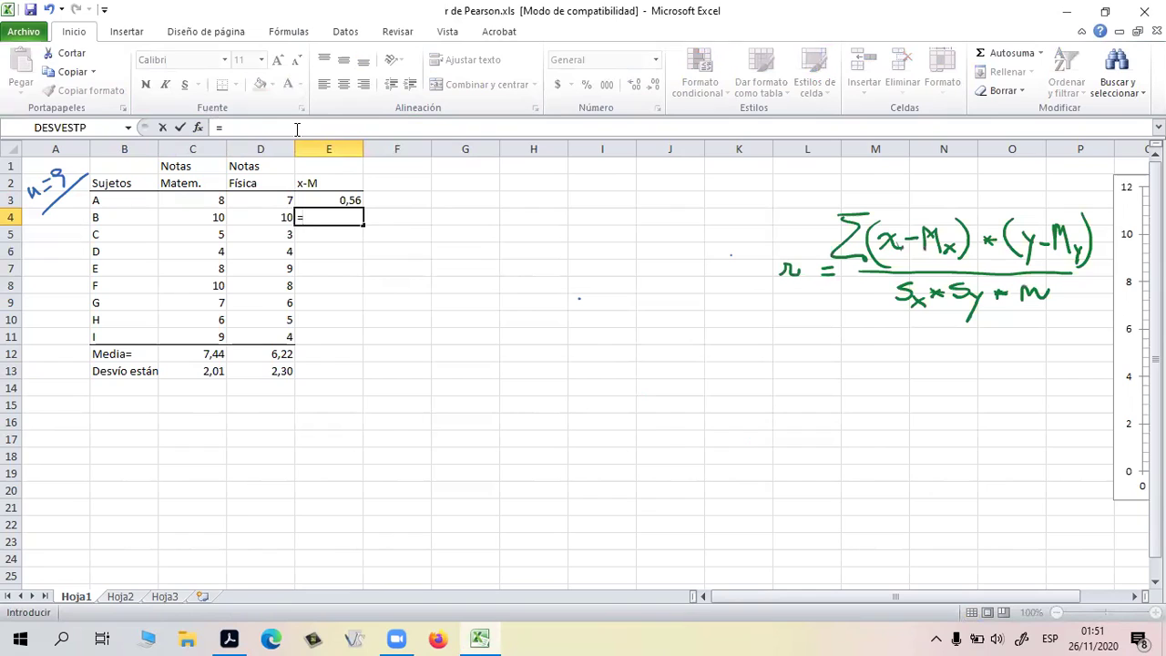
pyautogui.write('(')
pyautogui.click(202, 215)
pyautogui.write('-7,44')
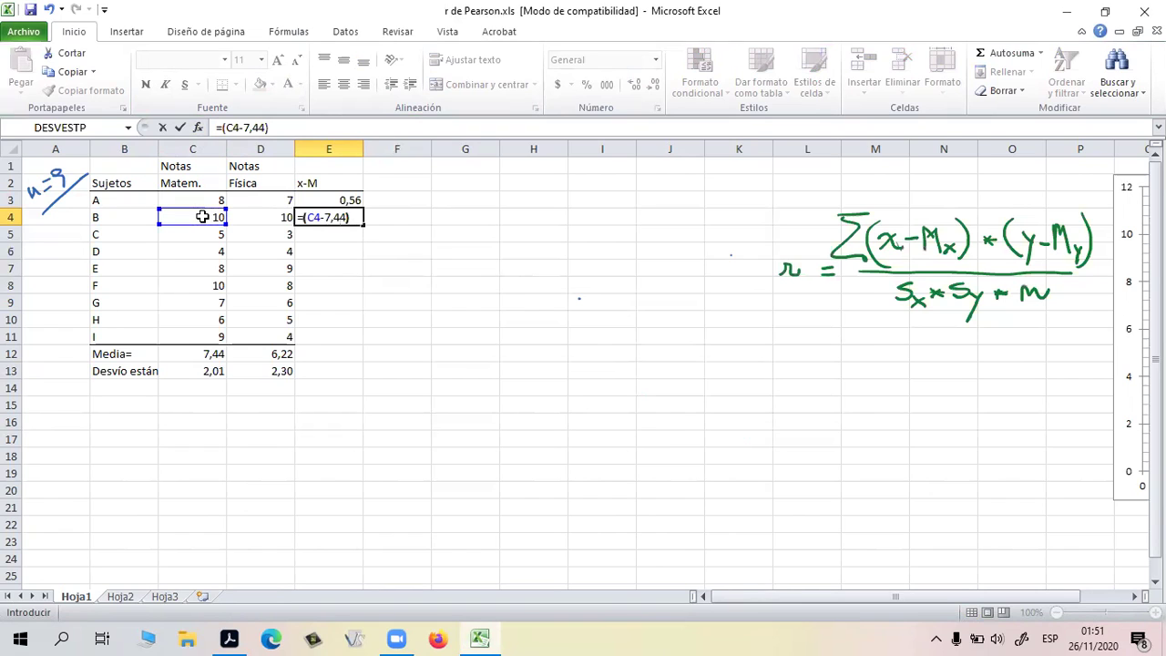
pyautogui.write(')')
pyautogui.press('Return')
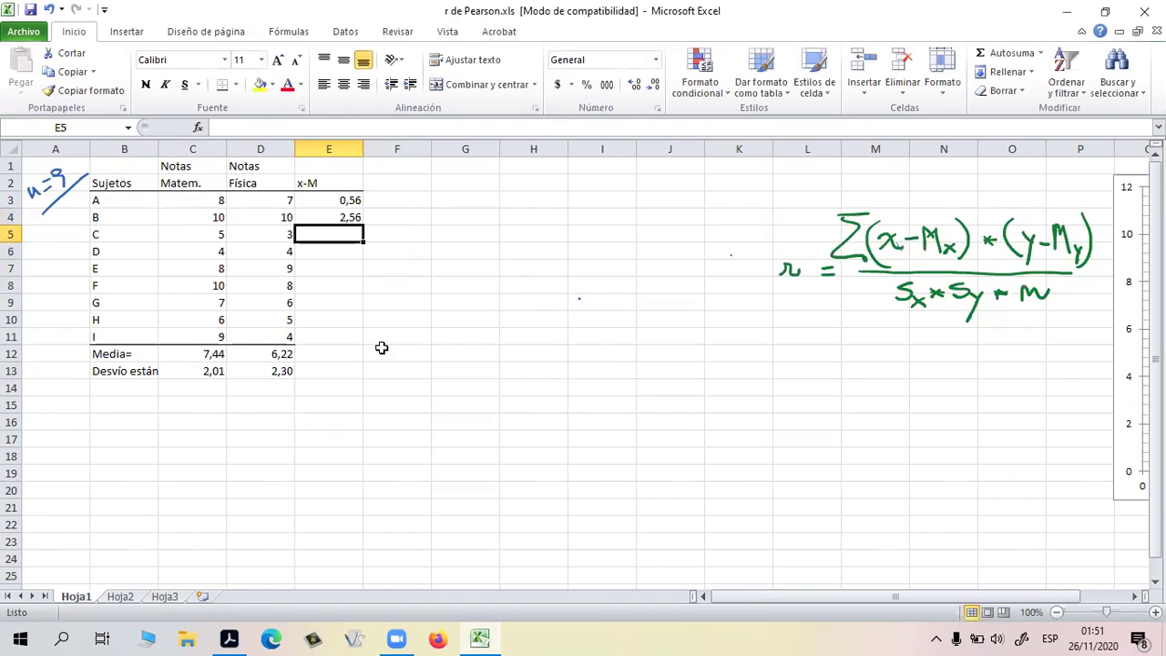
# Clear the formula from cell E4, leaving only subject A's deviation in the x-M column
pyautogui.click(476, 352)
pyautogui.click(333, 216)
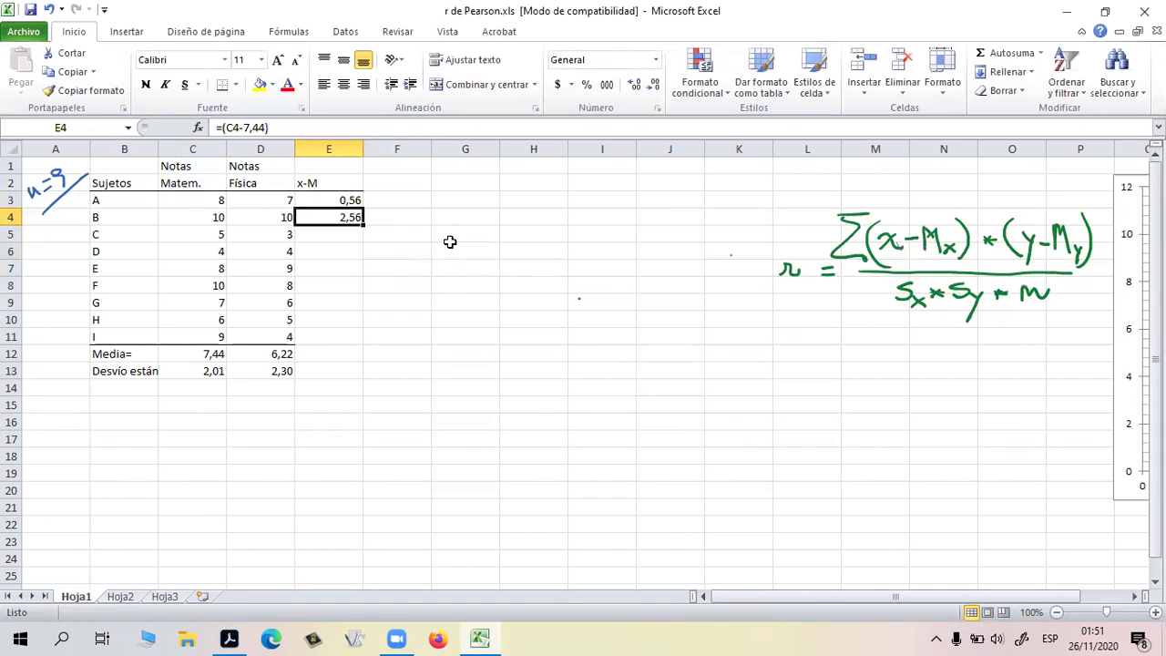
pyautogui.click(390, 253)
pyautogui.click(343, 203)
pyautogui.click(344, 219)
pyautogui.press('Delete')
pyautogui.click(466, 282)
pyautogui.click(354, 204)
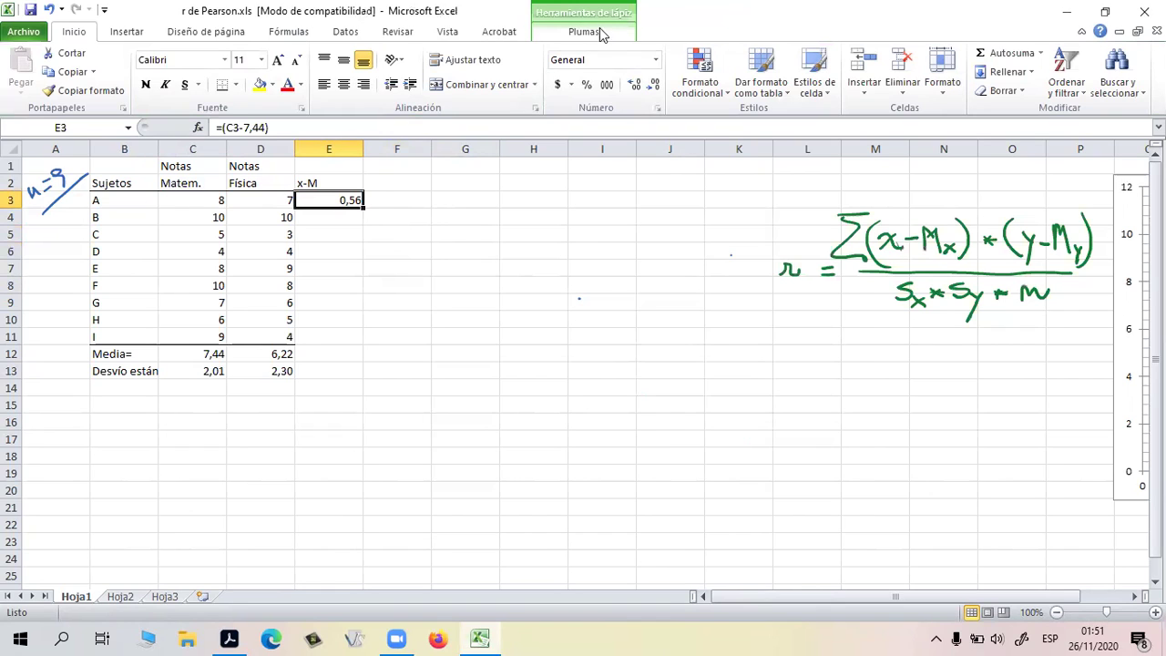
pyautogui.click(598, 31)
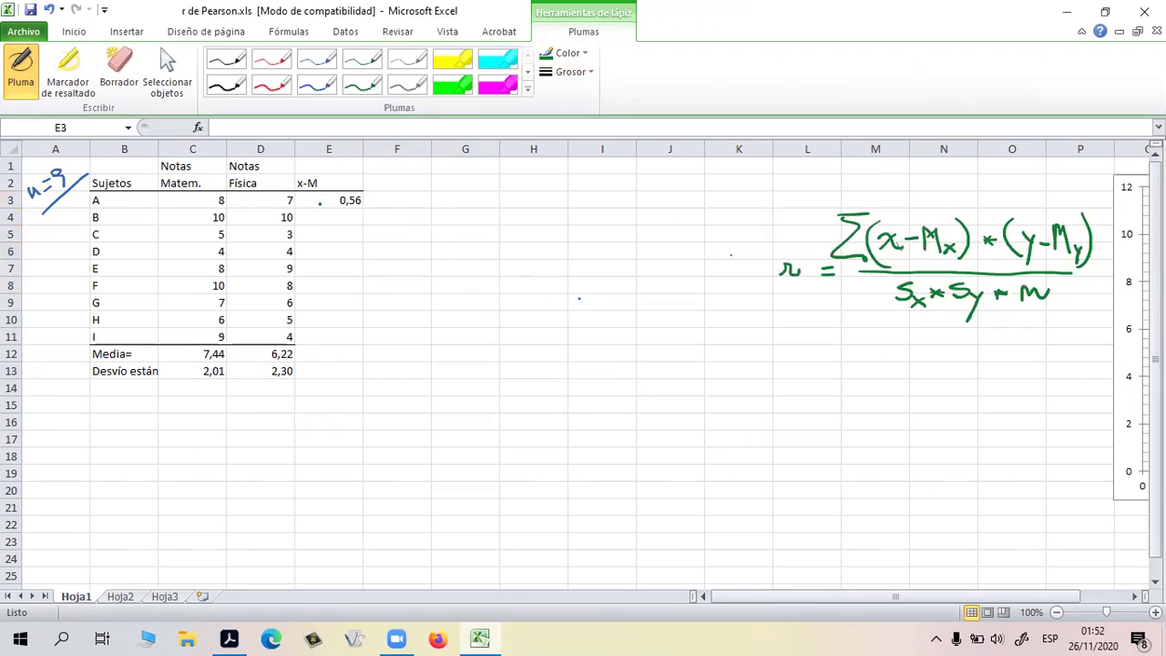
pyautogui.press('Escape')
pyautogui.click(319, 202)
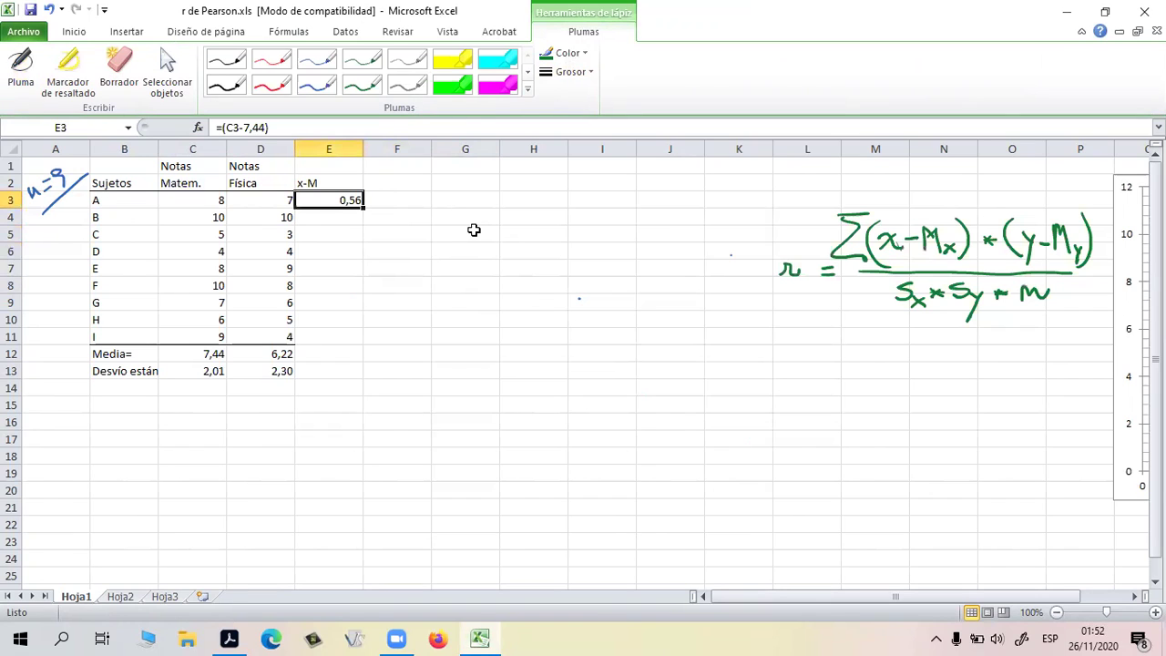
pyautogui.click(410, 90)
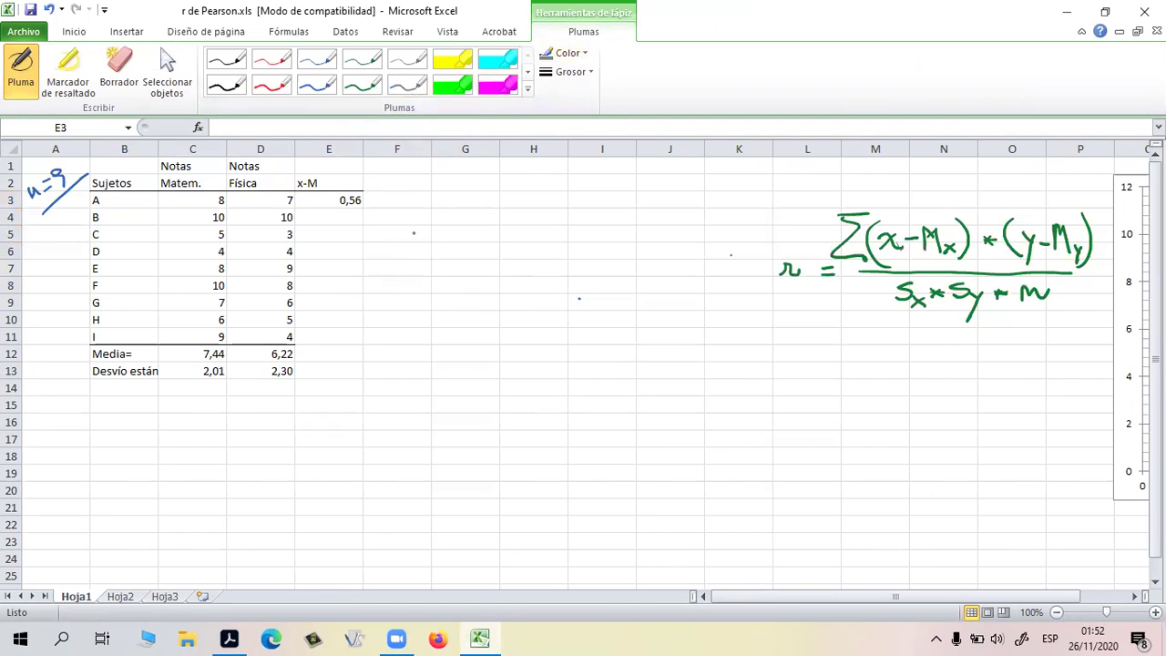
pyautogui.press('Escape')
# Fill the E3 deviation formula down to E11 and check the copied references in E3, E6 and E4
pyautogui.click(357, 202)
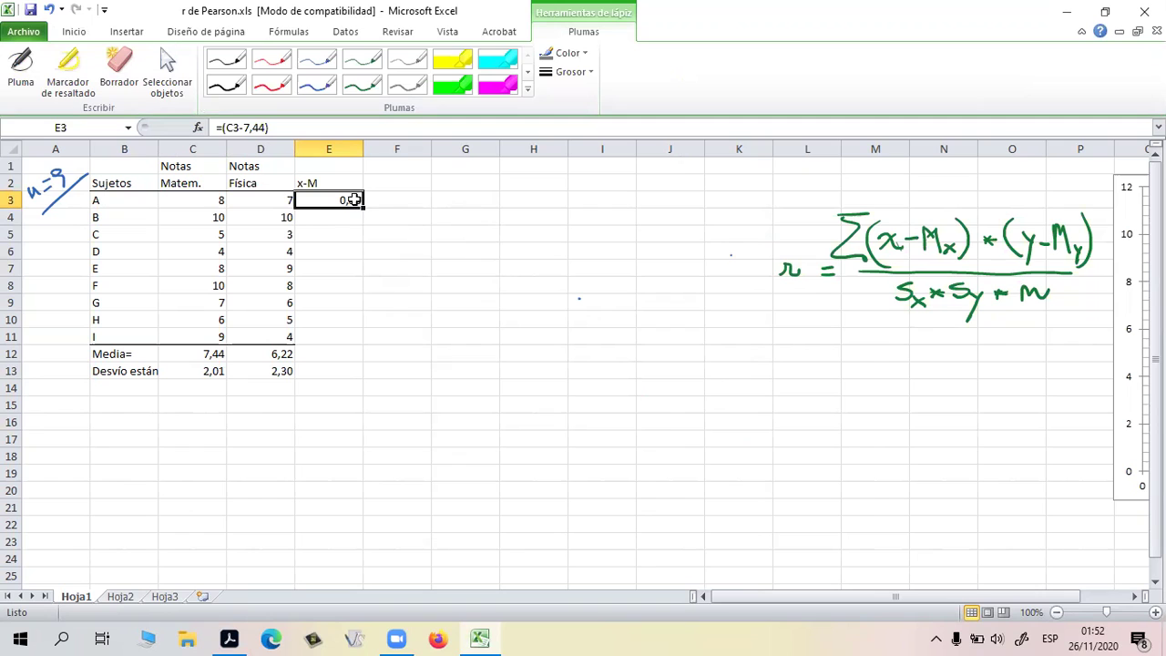
pyautogui.moveTo(362, 210); pyautogui.dragTo(366, 340)
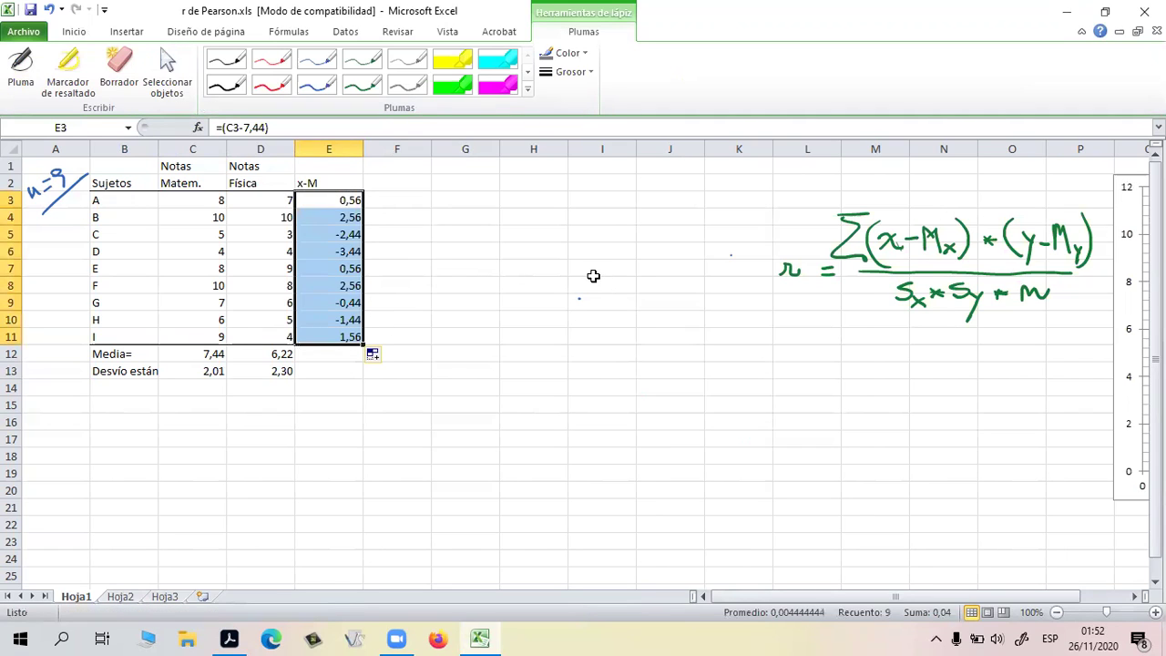
pyautogui.click(558, 252)
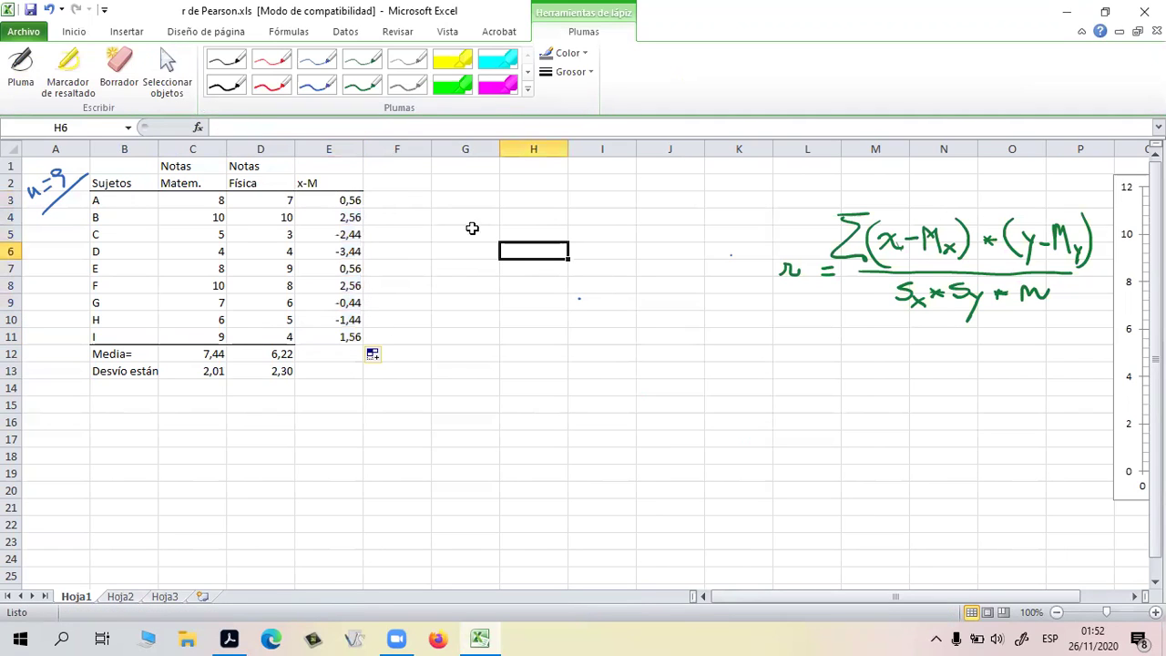
pyautogui.click(352, 204)
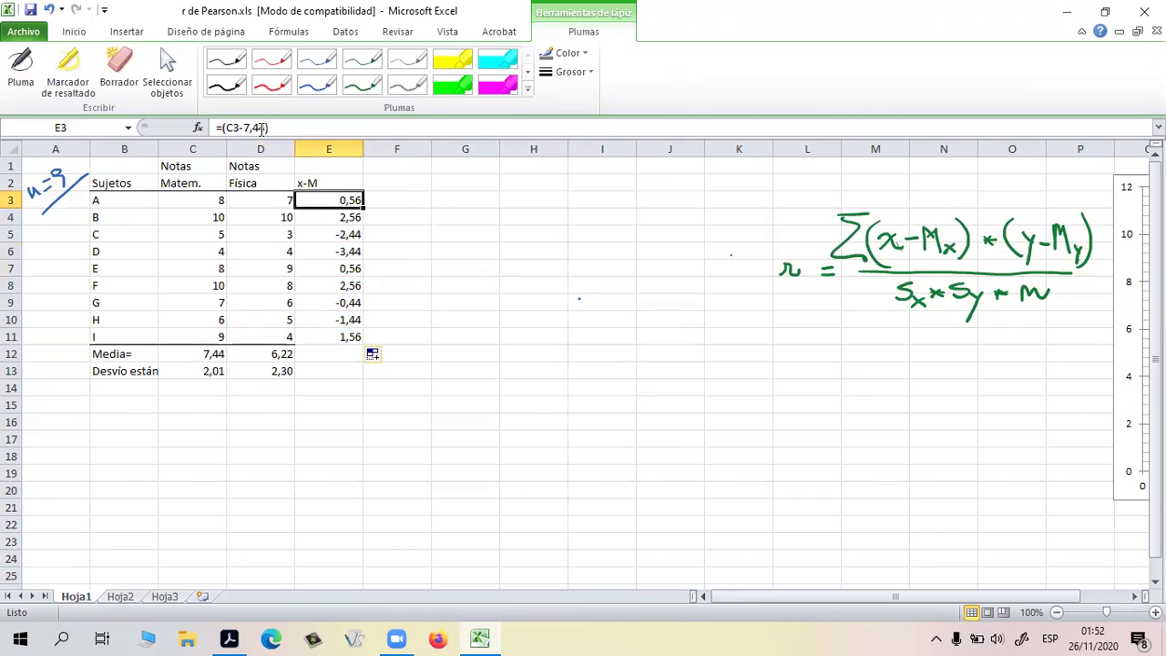
pyautogui.click(352, 251)
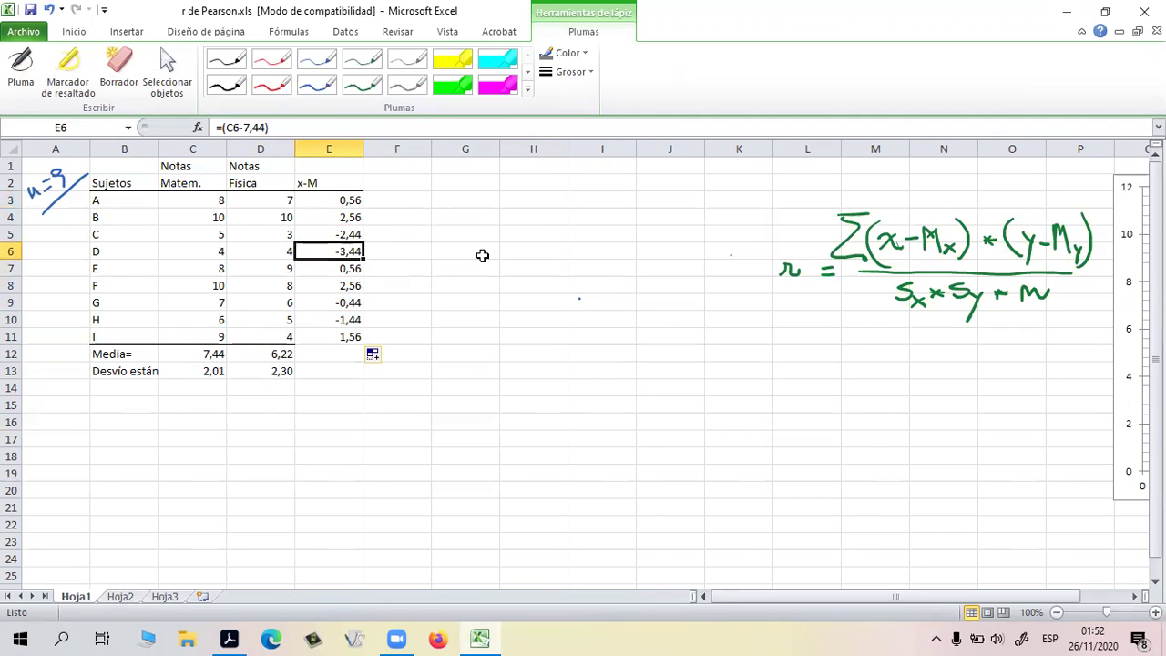
pyautogui.click(352, 200)
pyautogui.click(208, 201)
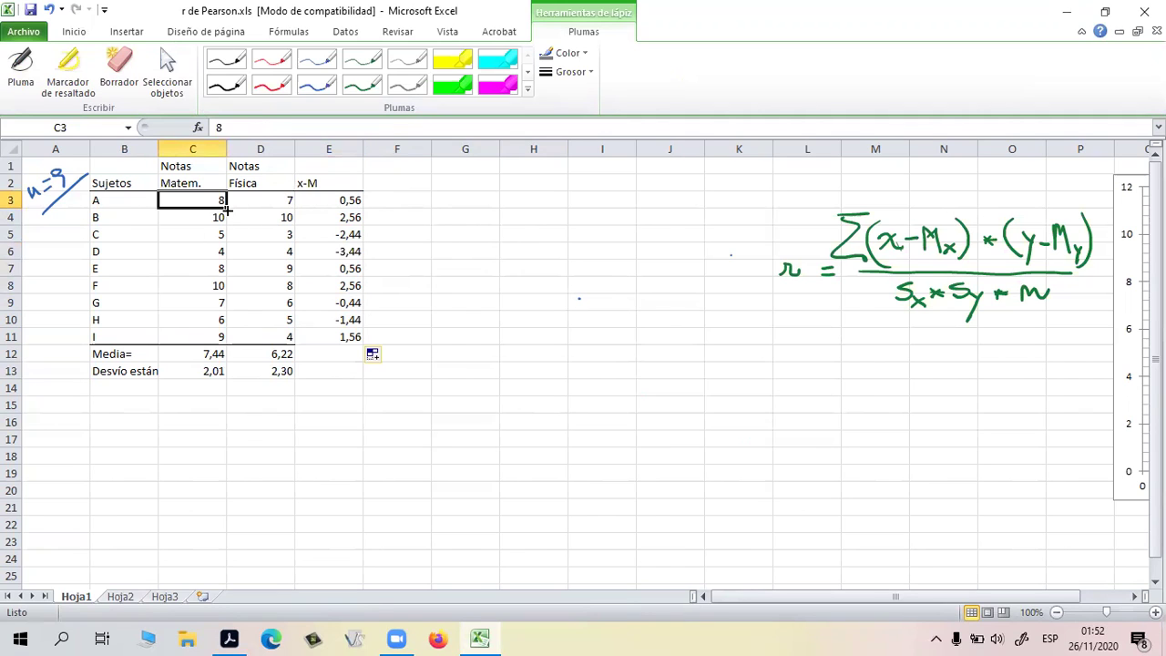
pyautogui.click(355, 216)
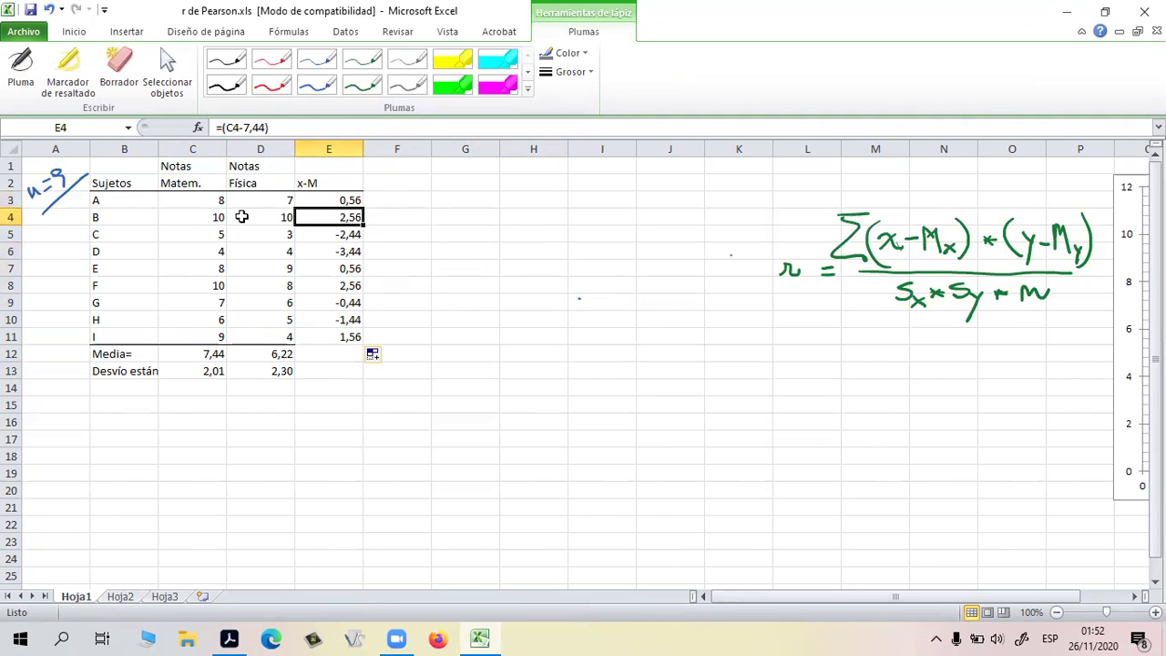
pyautogui.click(524, 235)
# Empty cell E4 and restore its deviation formula by filling it down from E3
pyautogui.doubleClick(355, 219)
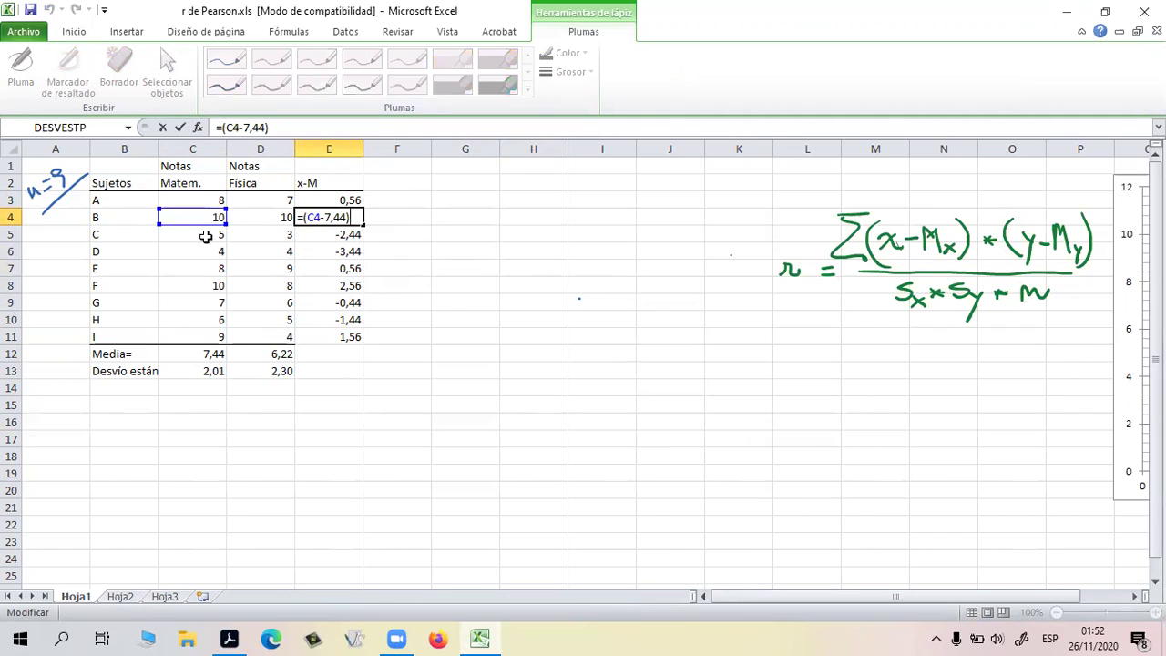
pyautogui.moveTo(235, 131); pyautogui.dragTo(226, 133)
pyautogui.click(472, 267)
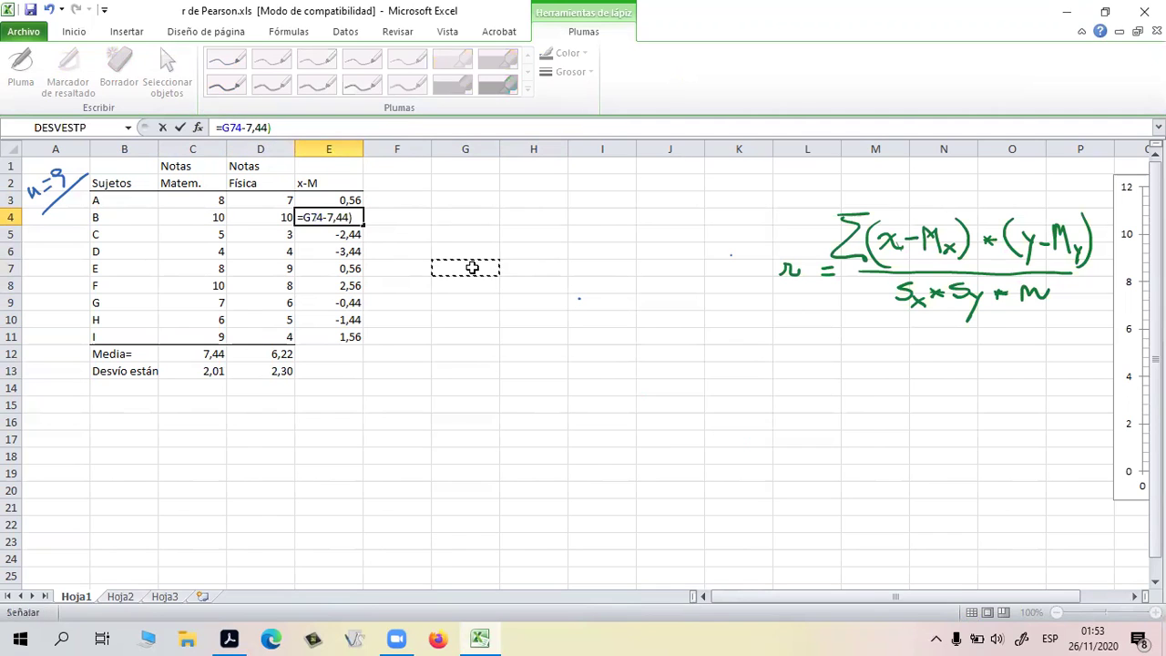
pyautogui.press('Delete')
pyautogui.click(447, 249)
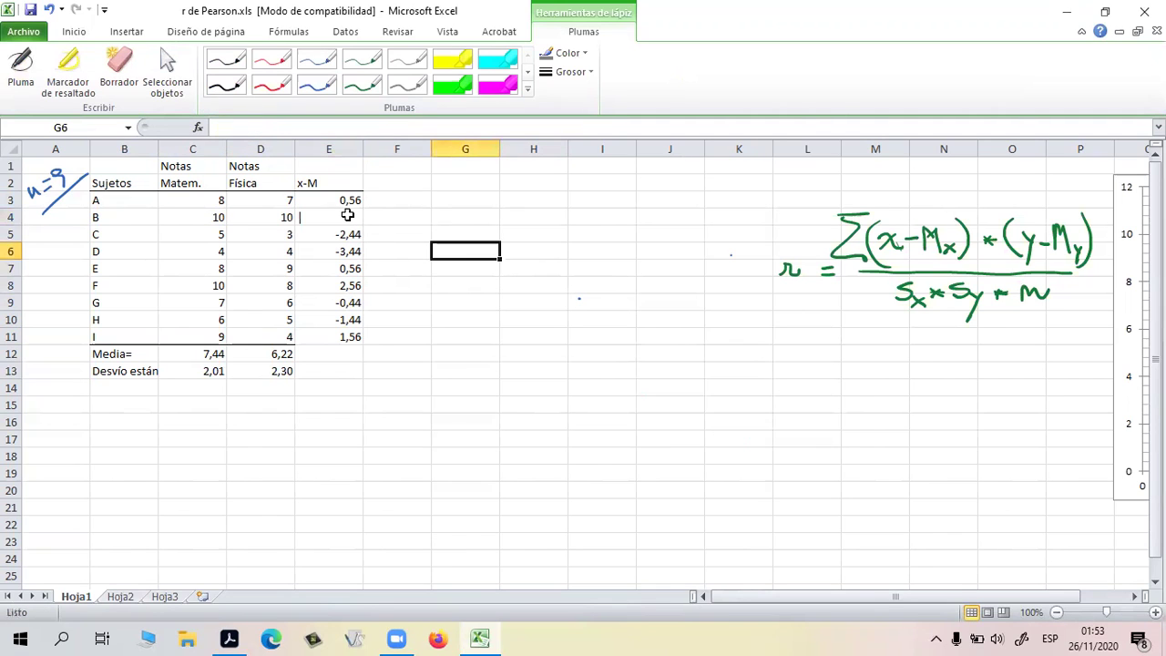
pyautogui.click(352, 201)
pyautogui.moveTo(363, 207); pyautogui.dragTo(368, 224)
pyautogui.click(467, 255)
# Enter the heading y-M in cell F2 for the physics deviation column
pyautogui.click(415, 182)
pyautogui.write('y')
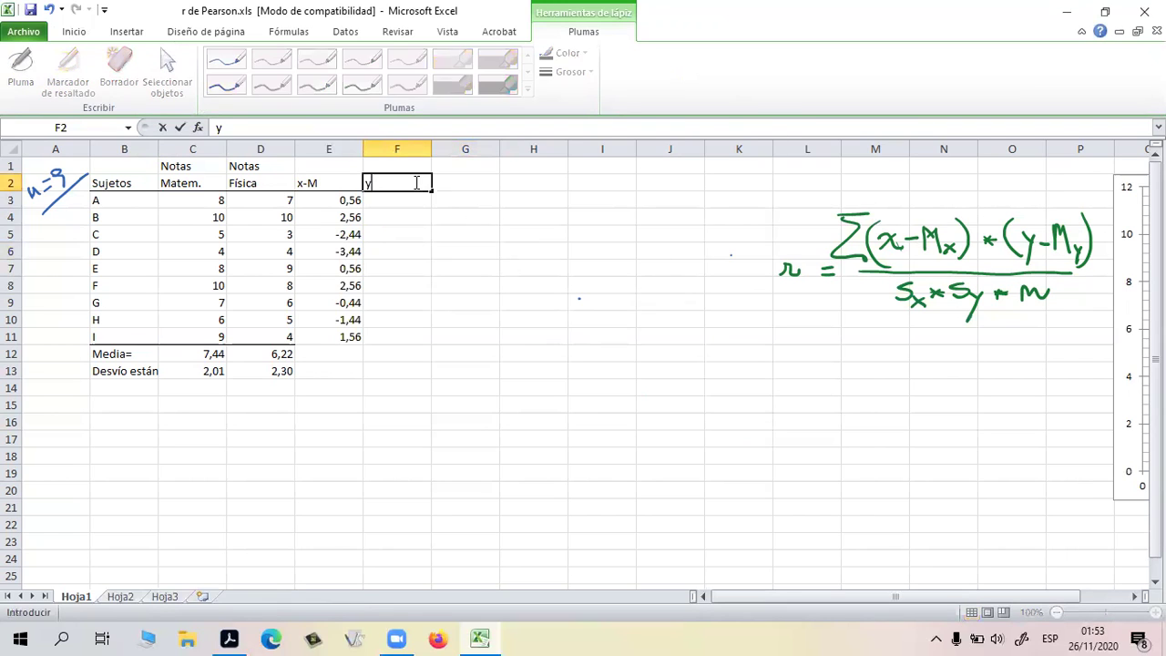
pyautogui.write('-M')
pyautogui.moveTo(501, 254); pyautogui.dragTo(503, 269)
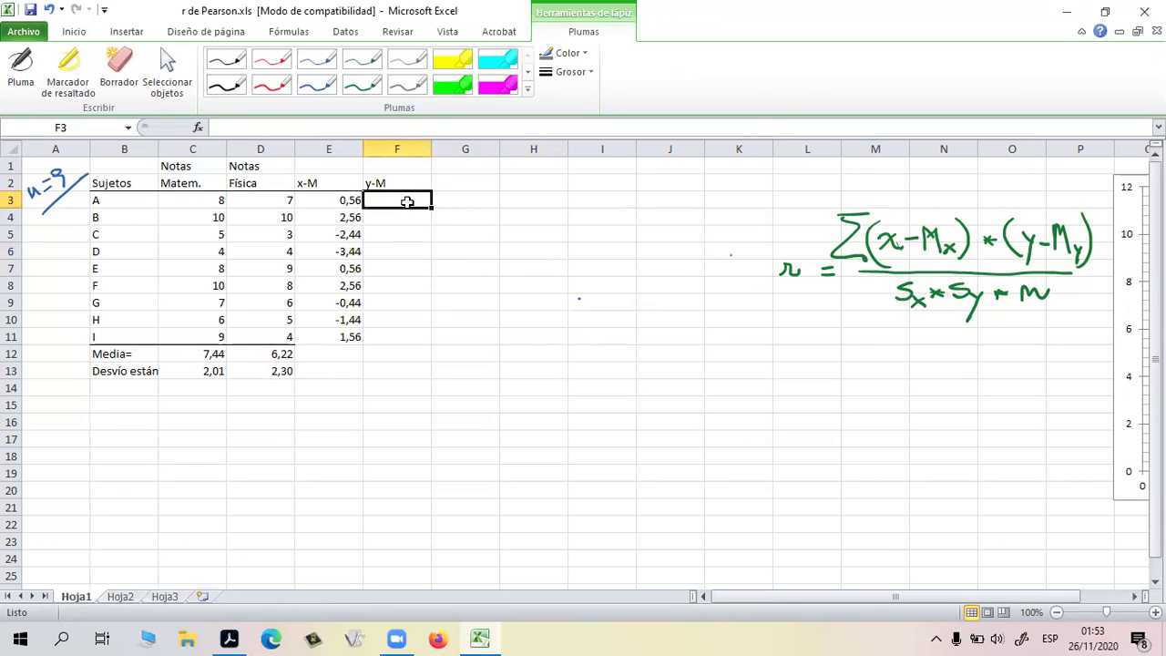
# Enter the formula =(D3-6,22) in cell F3 to subtract the physics mean from subject A's grade
pyautogui.moveTo(280, 198); pyautogui.dragTo(280, 217)
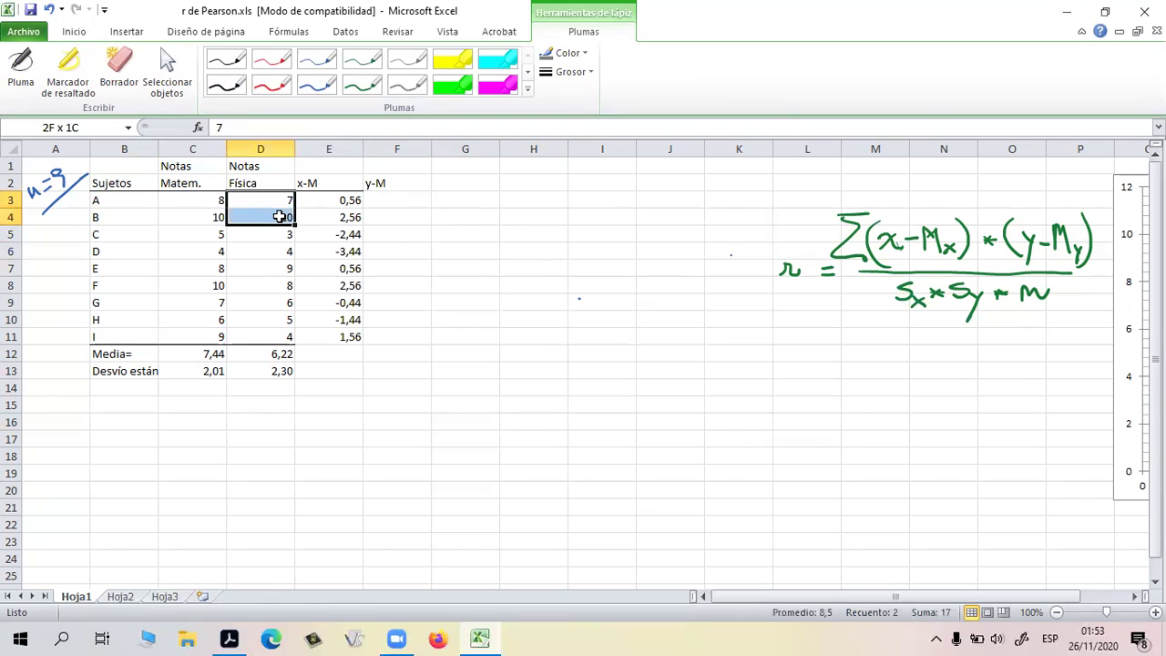
pyautogui.click(405, 201)
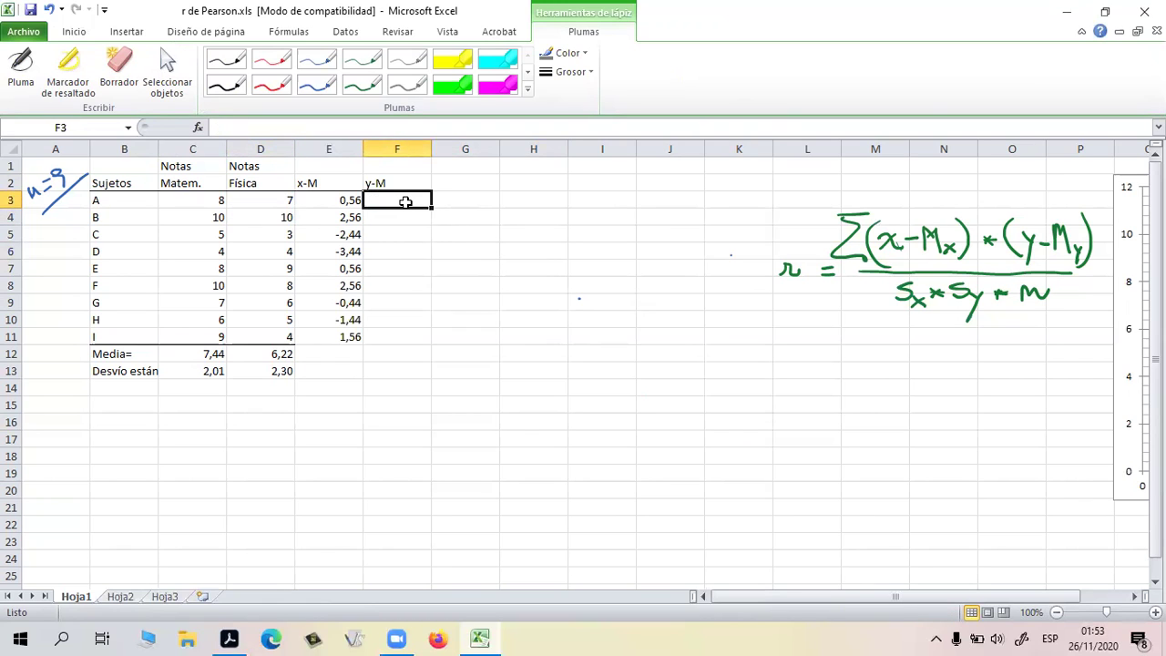
pyautogui.write('=')
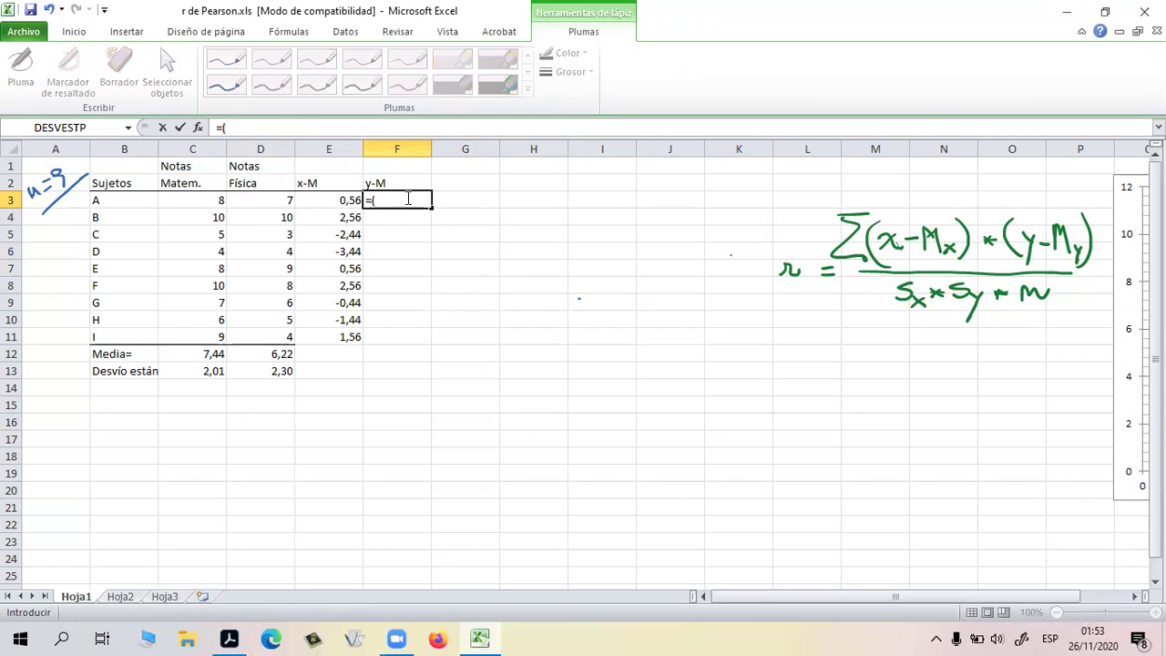
pyautogui.write('(')
pyautogui.click(275, 197)
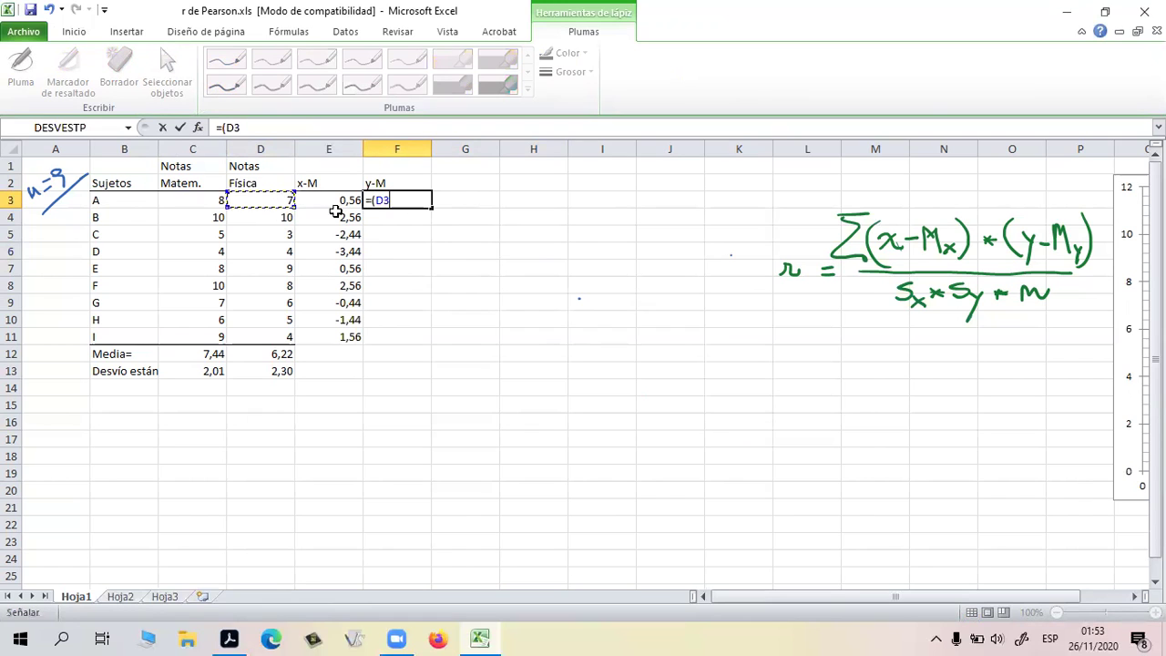
pyautogui.write('-6,22')
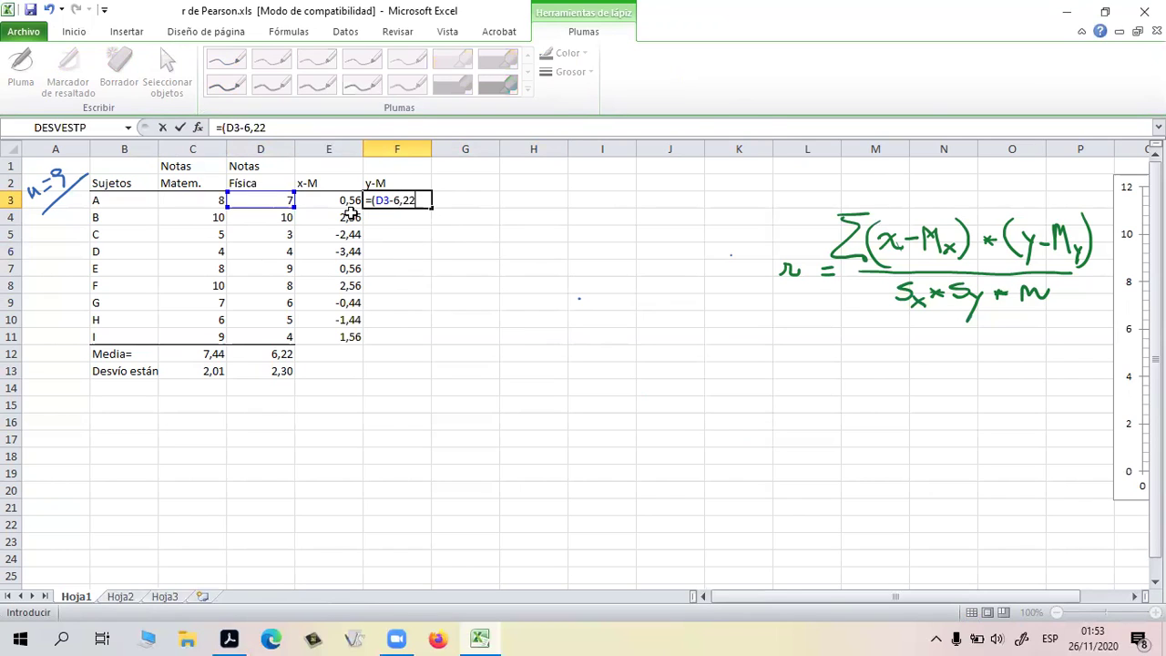
pyautogui.press('Return')
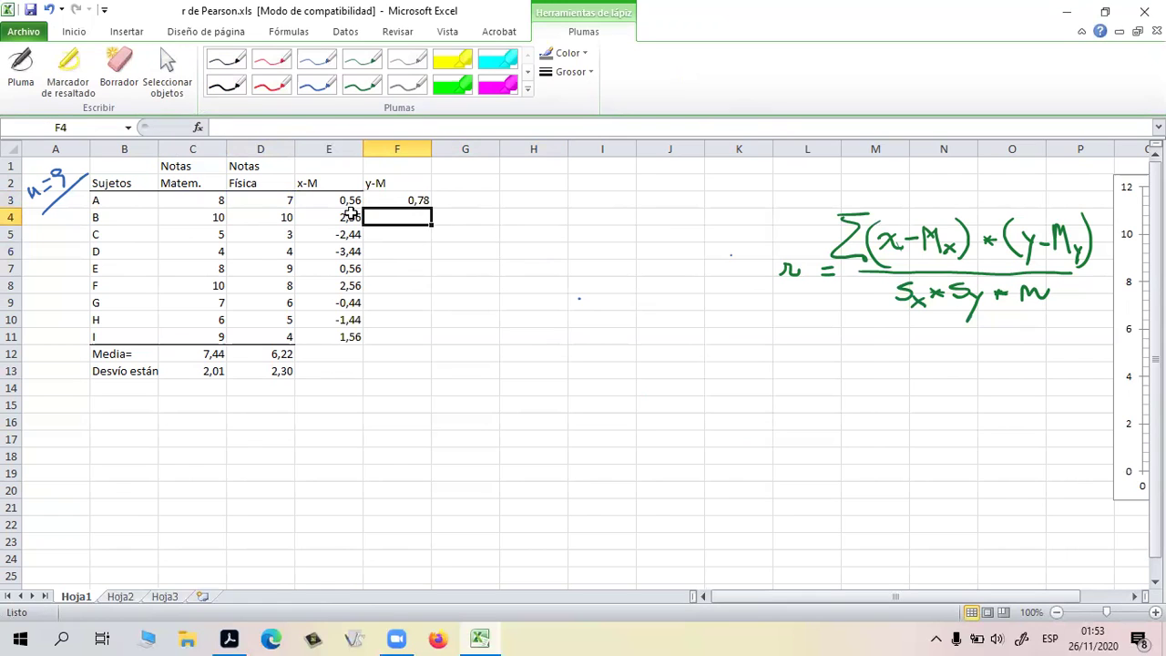
# Fill the F3 deviation formula down to F11 for all subjects
pyautogui.click(411, 201)
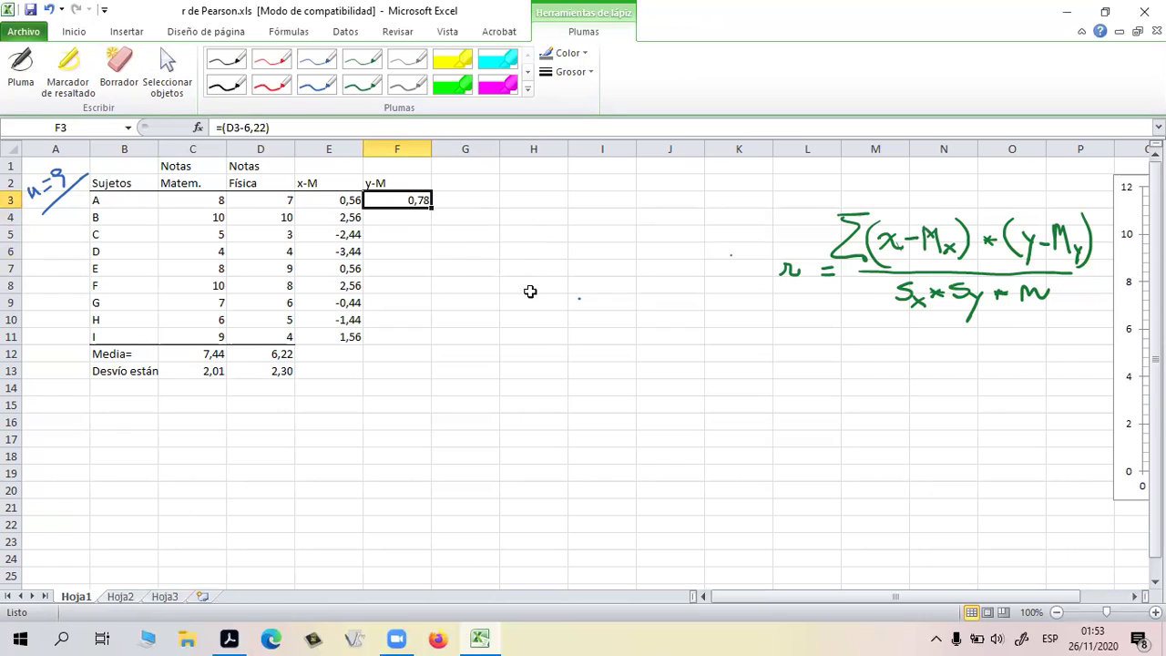
pyautogui.moveTo(432, 210); pyautogui.dragTo(431, 346)
pyautogui.click(603, 371)
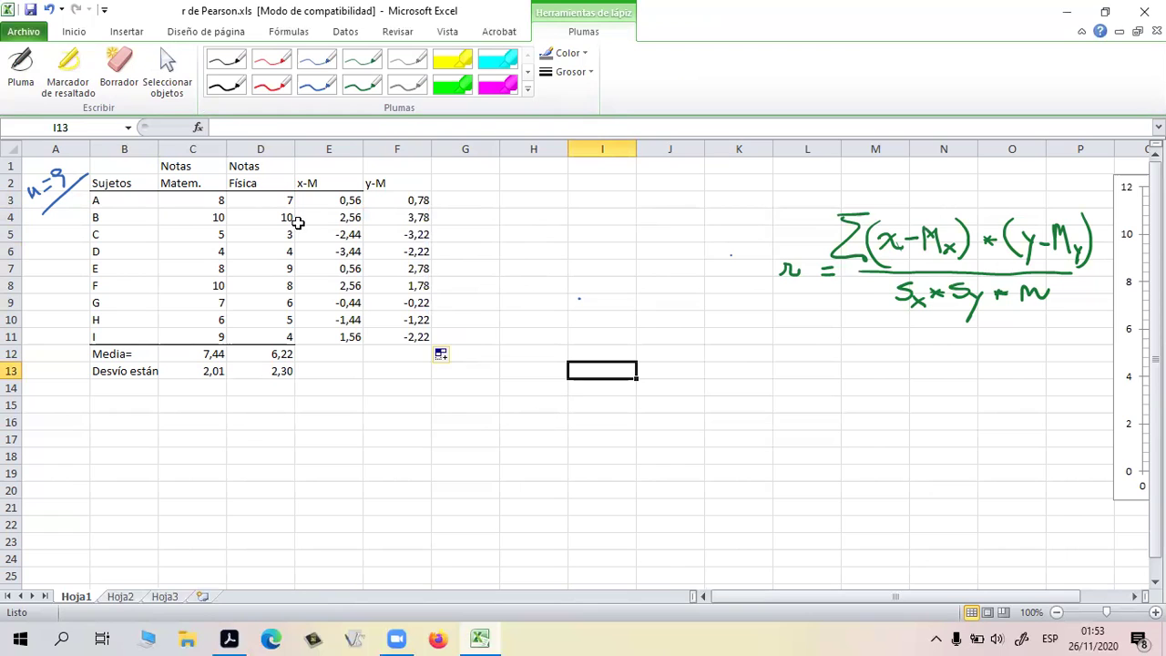
# Apply a bottom border to the y-M heading in F2, matching the other table headings
pyautogui.click(75, 34)
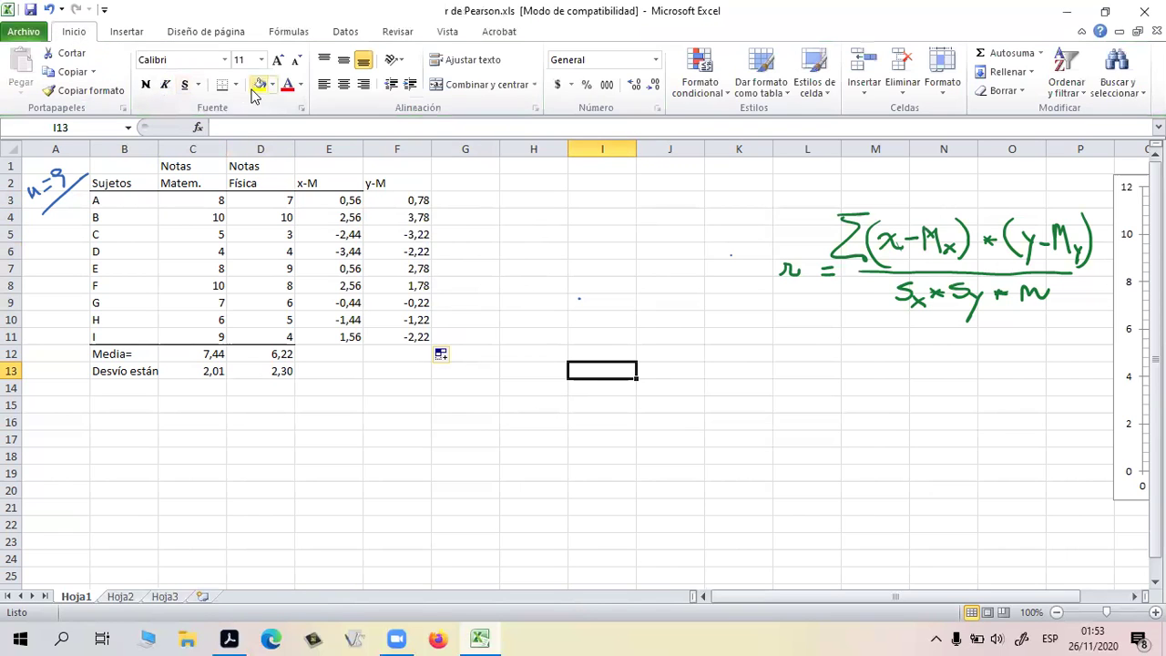
pyautogui.click(223, 85)
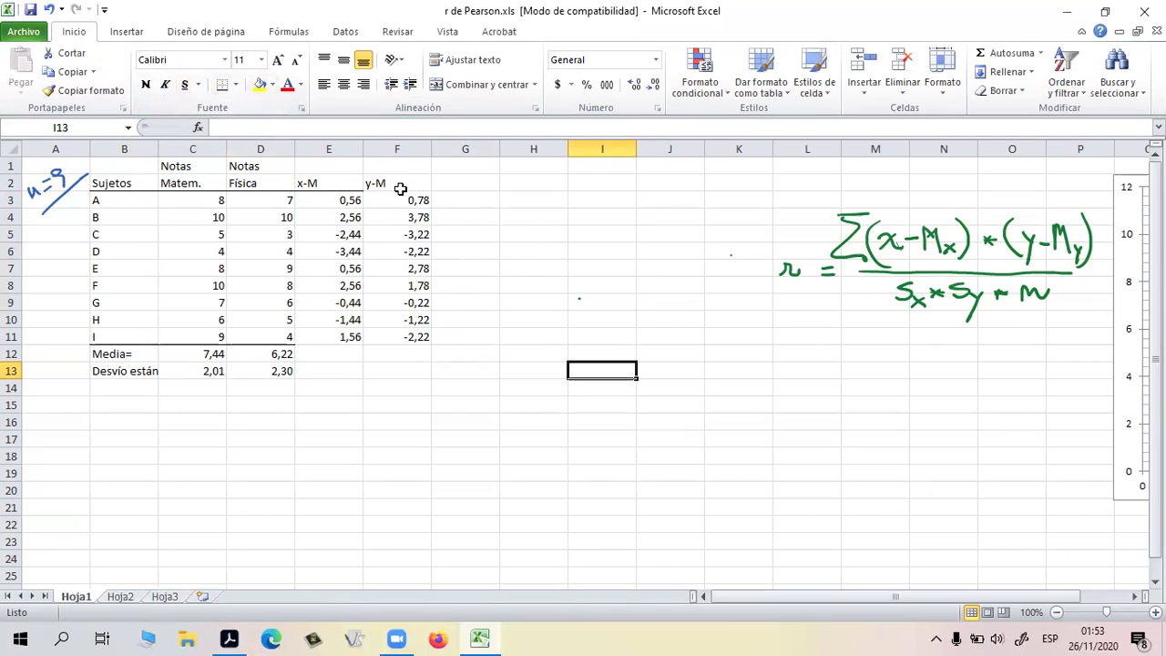
pyautogui.click(399, 187)
pyautogui.click(521, 244)
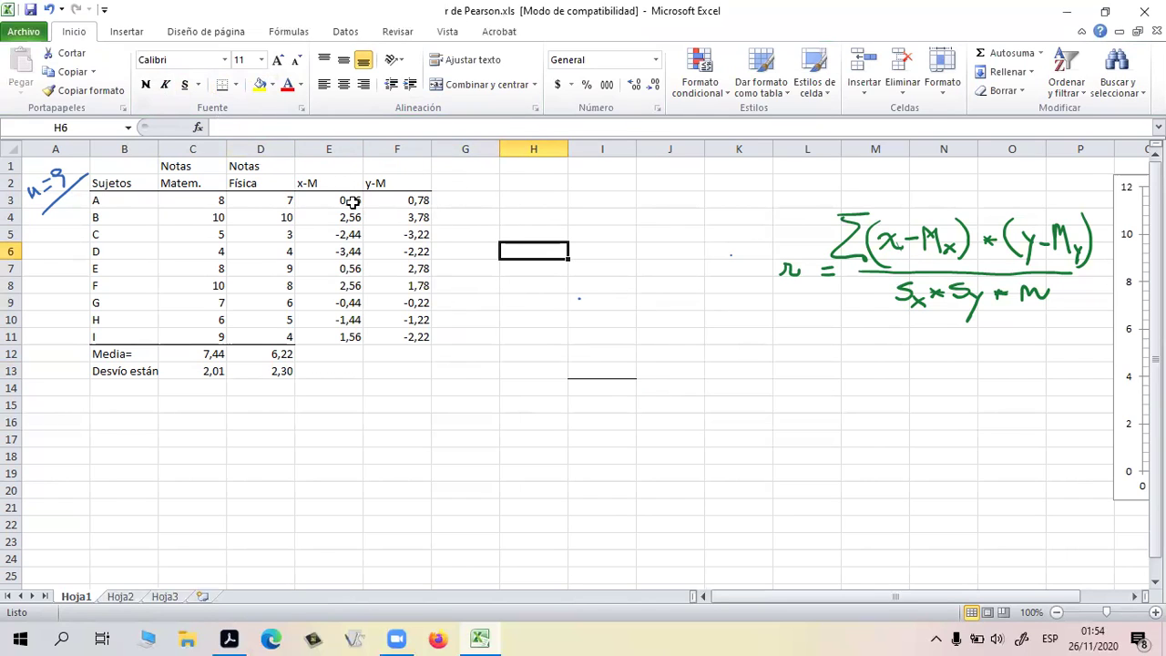
pyautogui.click(300, 183)
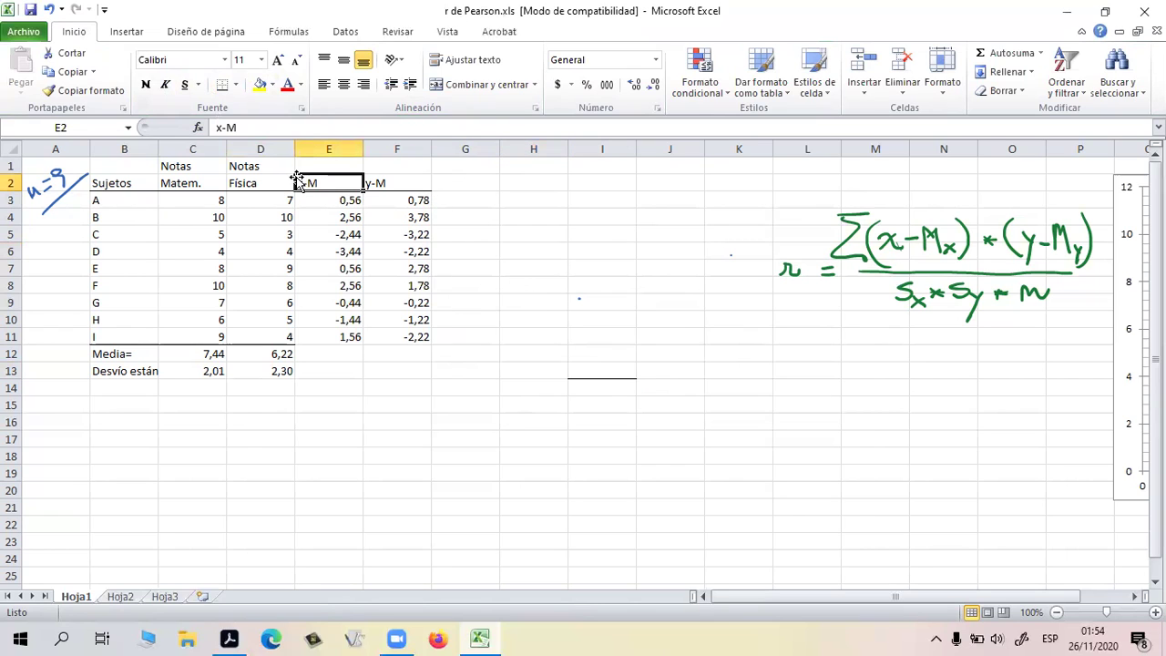
pyautogui.click(379, 183)
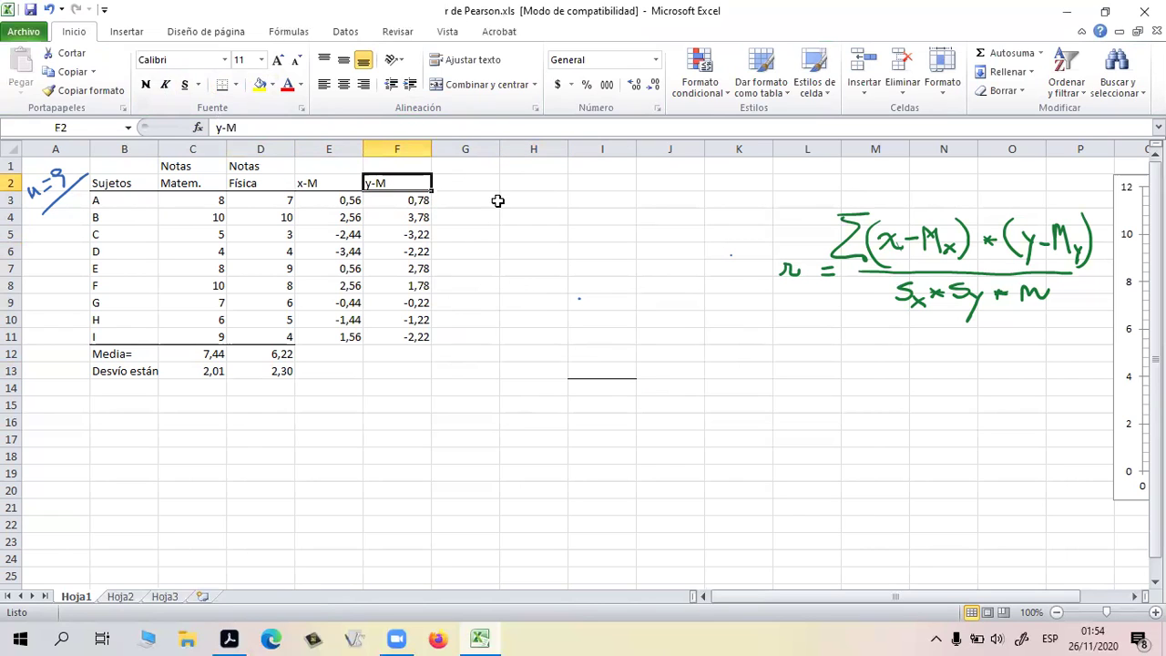
pyautogui.click(898, 241)
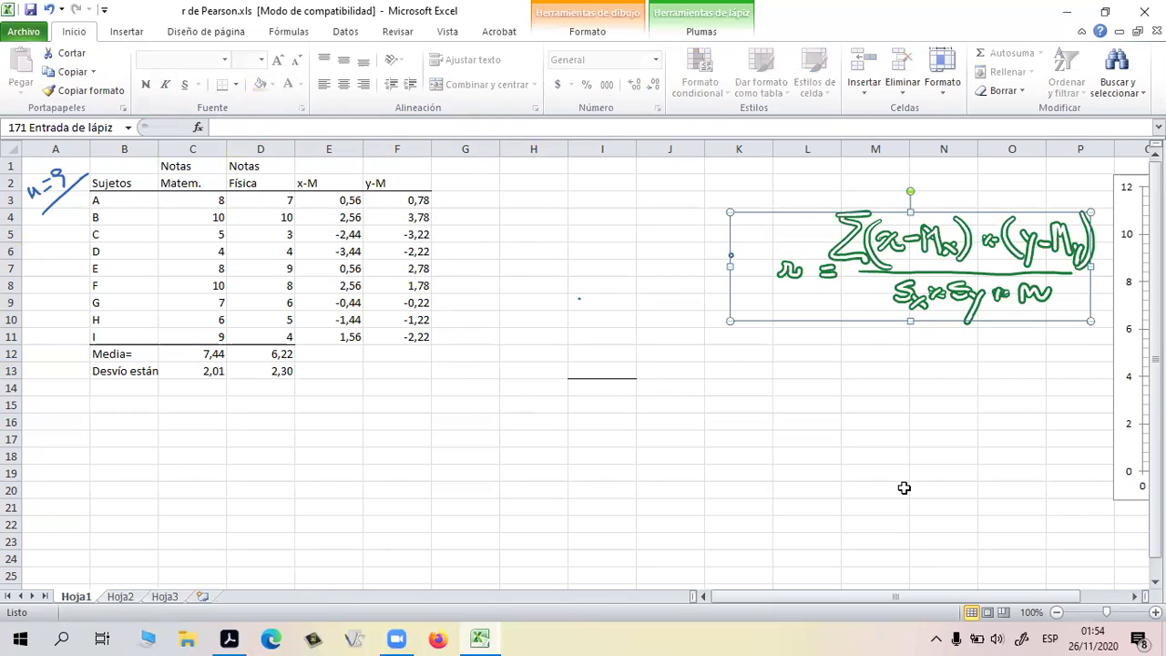
pyautogui.press('Escape')
pyautogui.click(922, 414)
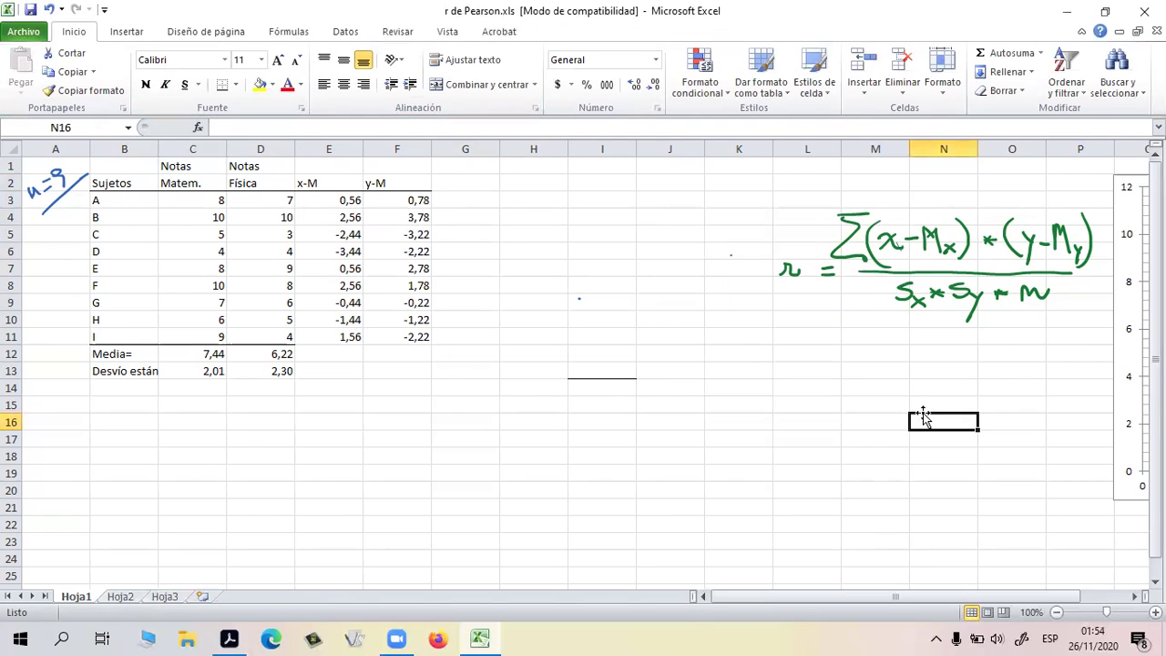
# Enter the heading (x-M)*(y_M) in cell G2 for the product of deviations column
pyautogui.click(482, 189)
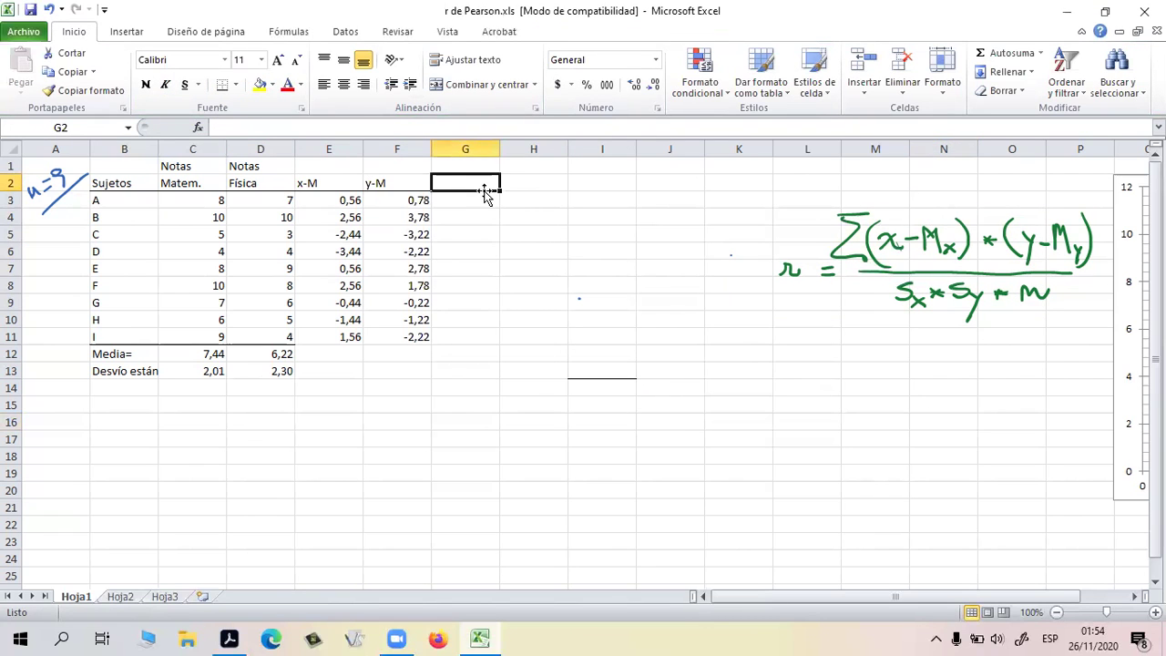
pyautogui.write('(x-M)*(y_M')
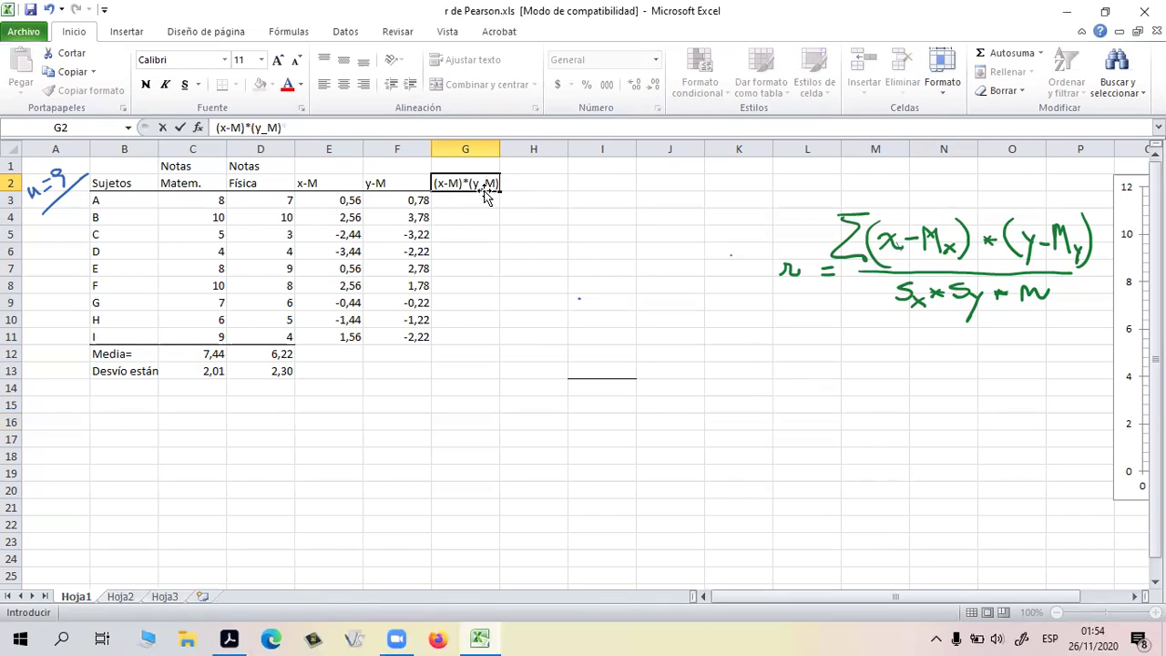
pyautogui.moveTo(670, 275); pyautogui.dragTo(669, 286)
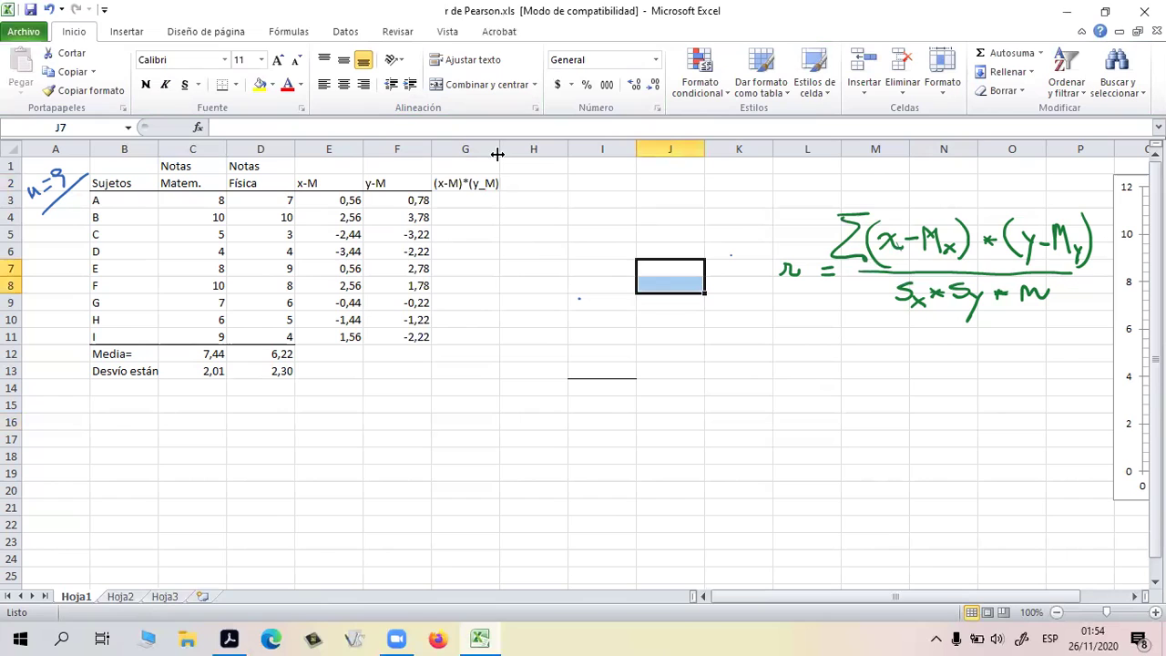
# Enter the formula =(E3*F3) in cell G3 to multiply subject A's two deviations
pyautogui.click(479, 199)
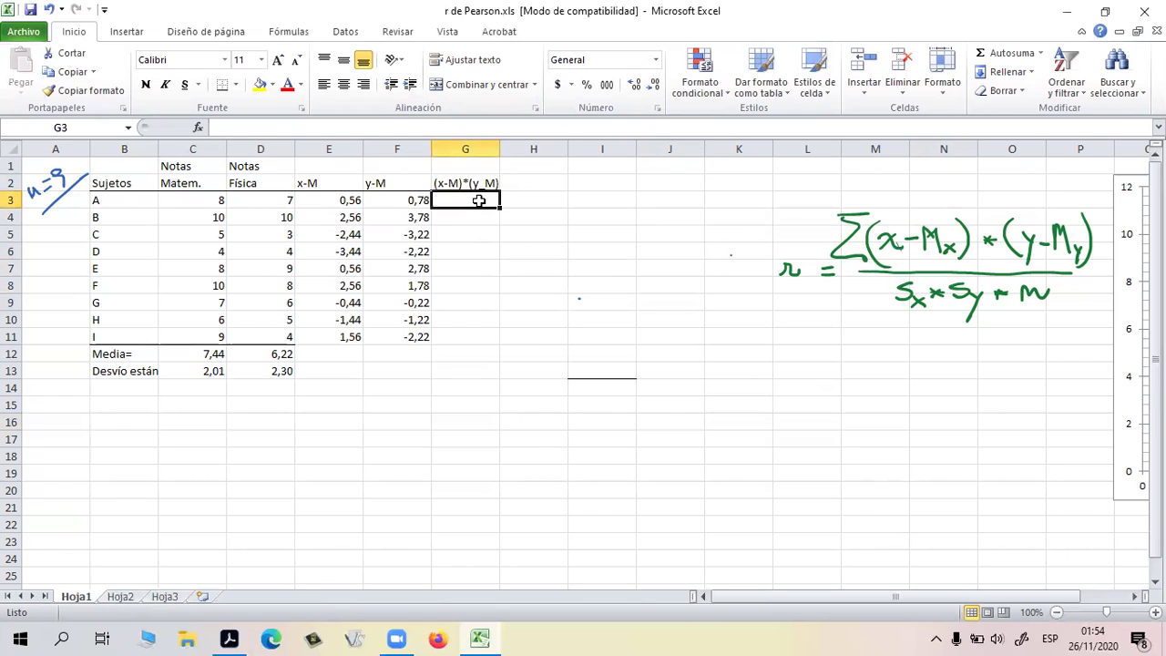
pyautogui.write('=(')
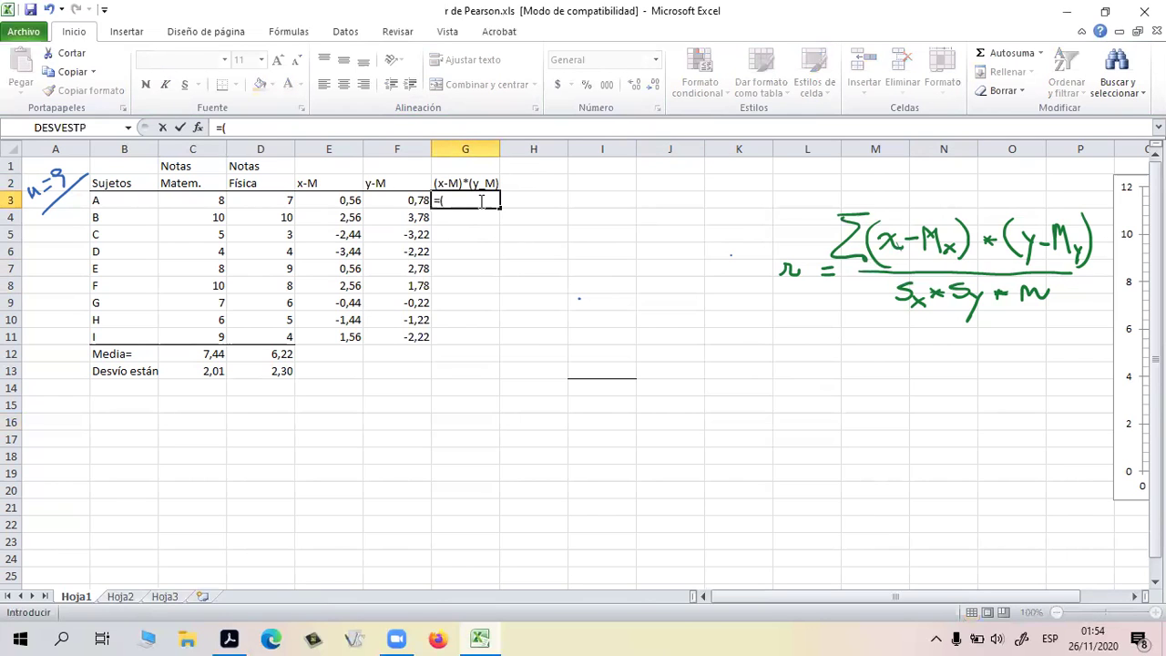
pyautogui.click(355, 207)
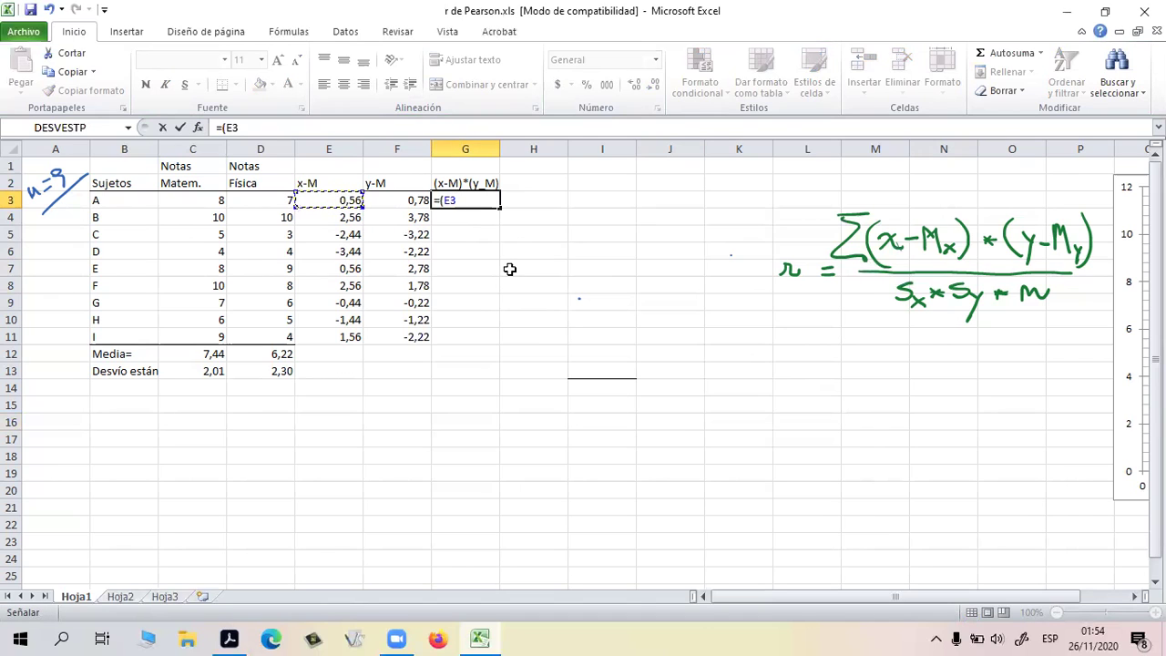
pyautogui.write('*')
pyautogui.click(408, 200)
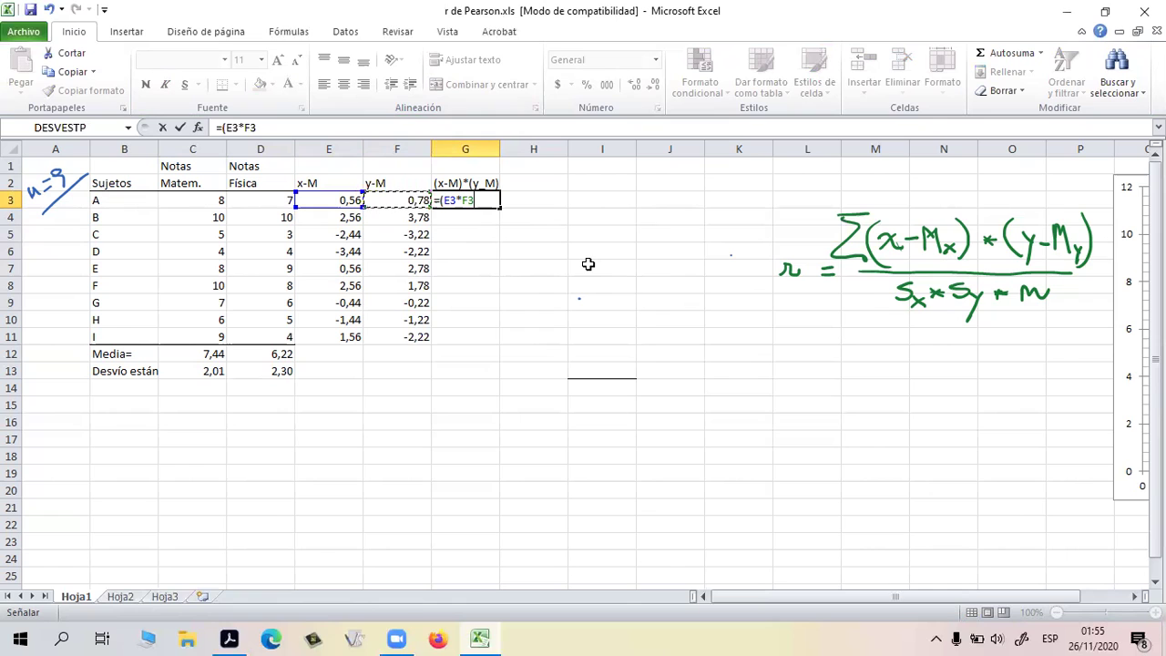
pyautogui.write(')')
pyautogui.press('Return')
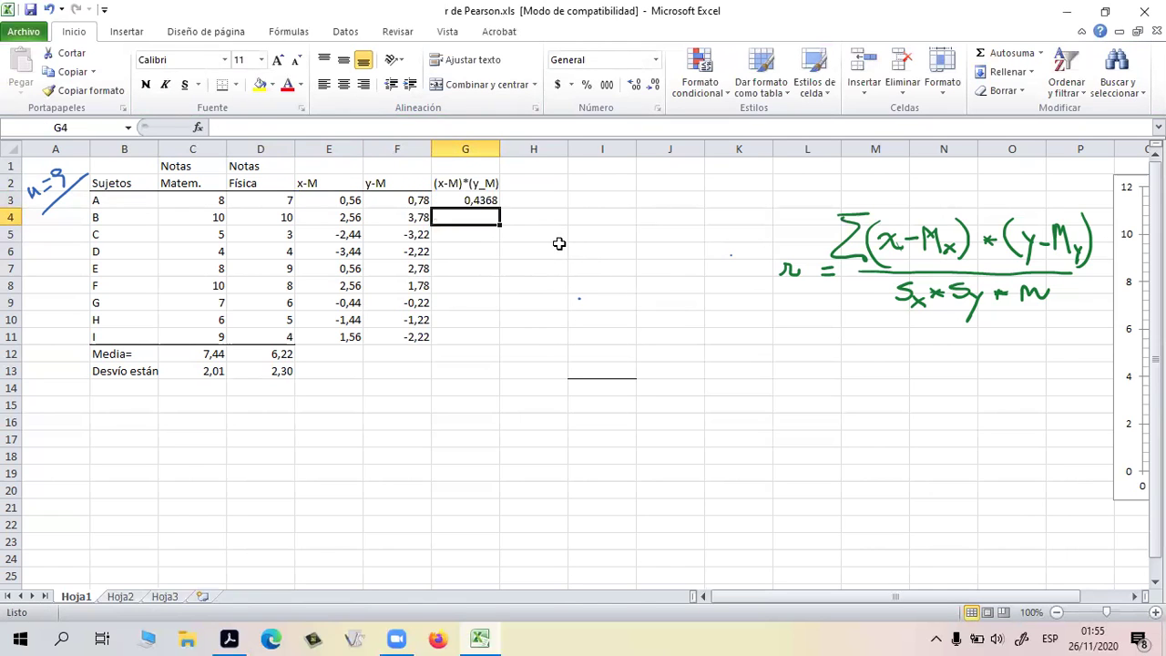
pyautogui.click(607, 267)
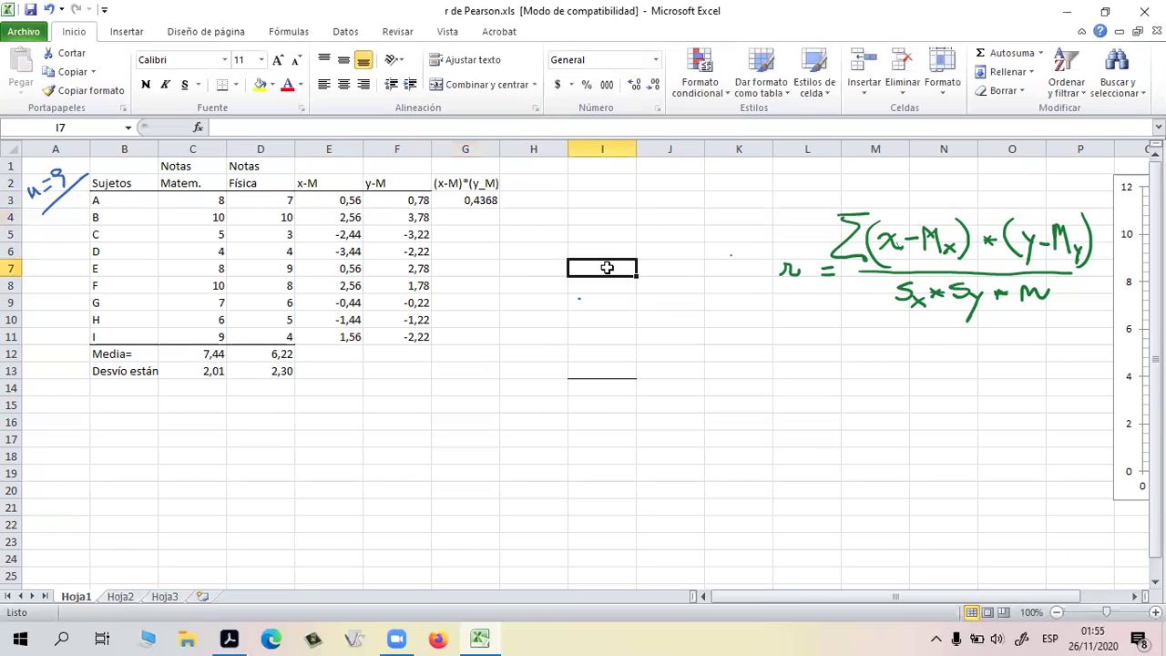
# Fill the G3 product formula down to G11 for all subjects
pyautogui.click(485, 198)
pyautogui.moveTo(500, 209); pyautogui.dragTo(501, 342)
pyautogui.click(618, 343)
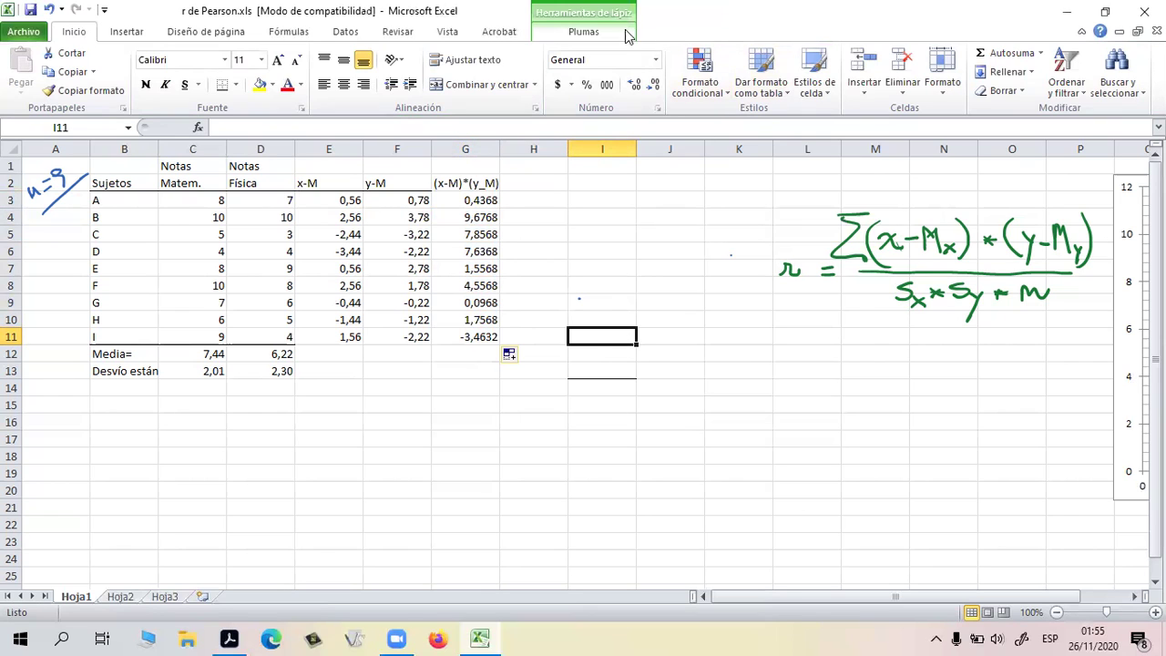
# Mark the handwritten formula in blue ink with arcs over both deviation brackets, an asterisk between them and a circle around the summation sign
pyautogui.click(609, 32)
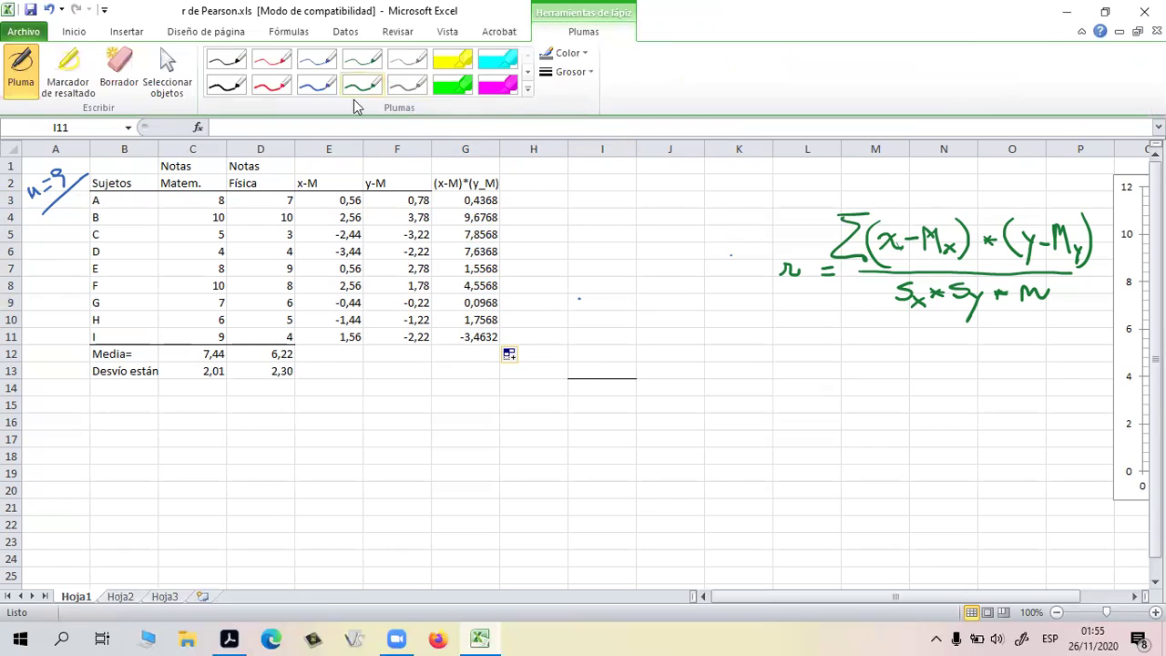
pyautogui.moveTo(880, 214)
pyautogui.mouseDown()
pyautogui.moveTo(998, 215)
pyautogui.moveTo(985, 212)
pyautogui.moveTo(1076, 229)
pyautogui.mouseUp()
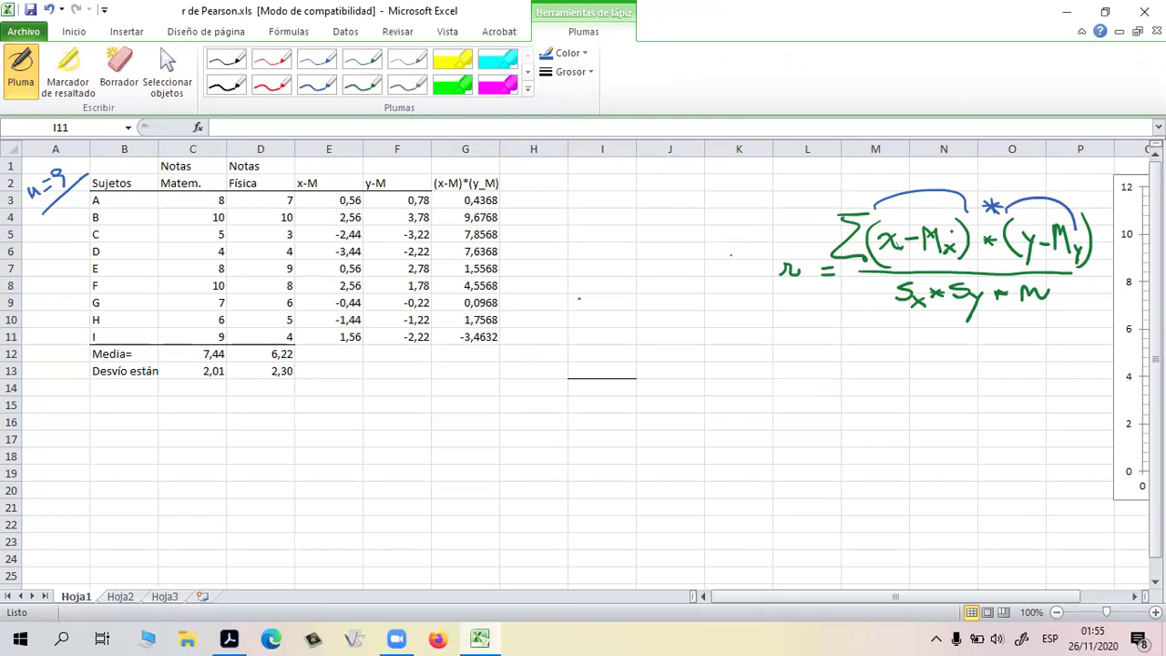
pyautogui.moveTo(852, 195)
pyautogui.mouseDown()
pyautogui.moveTo(822, 251)
pyautogui.moveTo(879, 235)
pyautogui.moveTo(824, 264)
pyautogui.mouseUp()
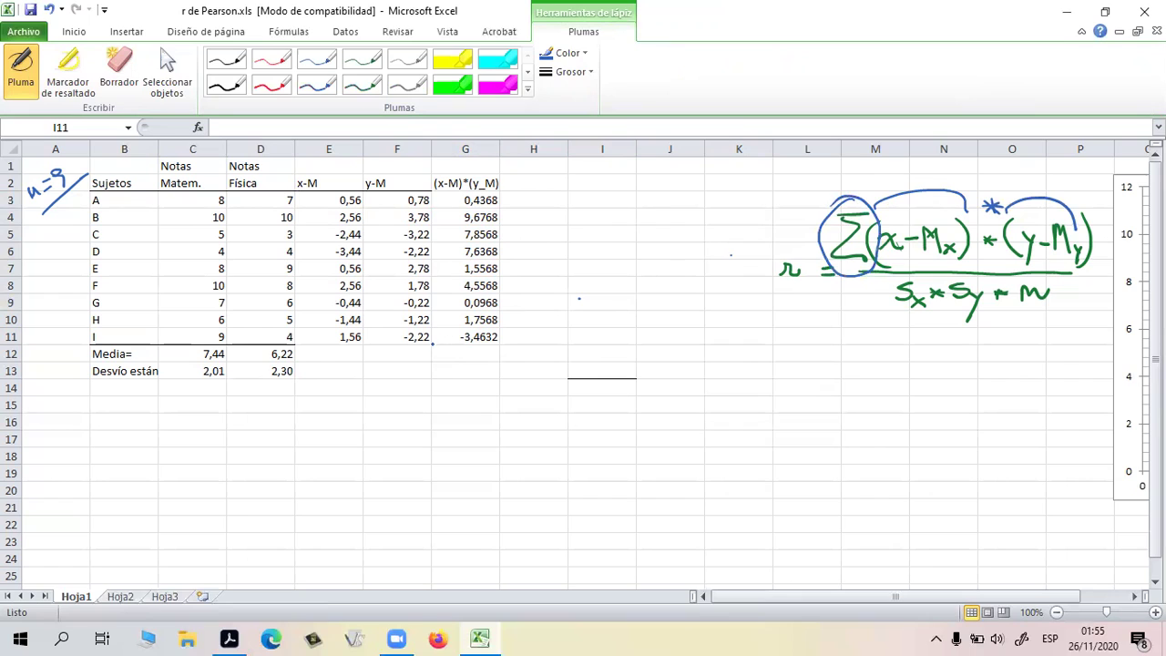
# Draw a blue ink line under the products column at G11 and handwrite Σ= below it
pyautogui.moveTo(430, 344); pyautogui.dragTo(510, 338)
pyautogui.moveTo(401, 366)
pyautogui.mouseDown()
pyautogui.moveTo(424, 388)
pyautogui.moveTo(422, 375)
pyautogui.mouseUp()
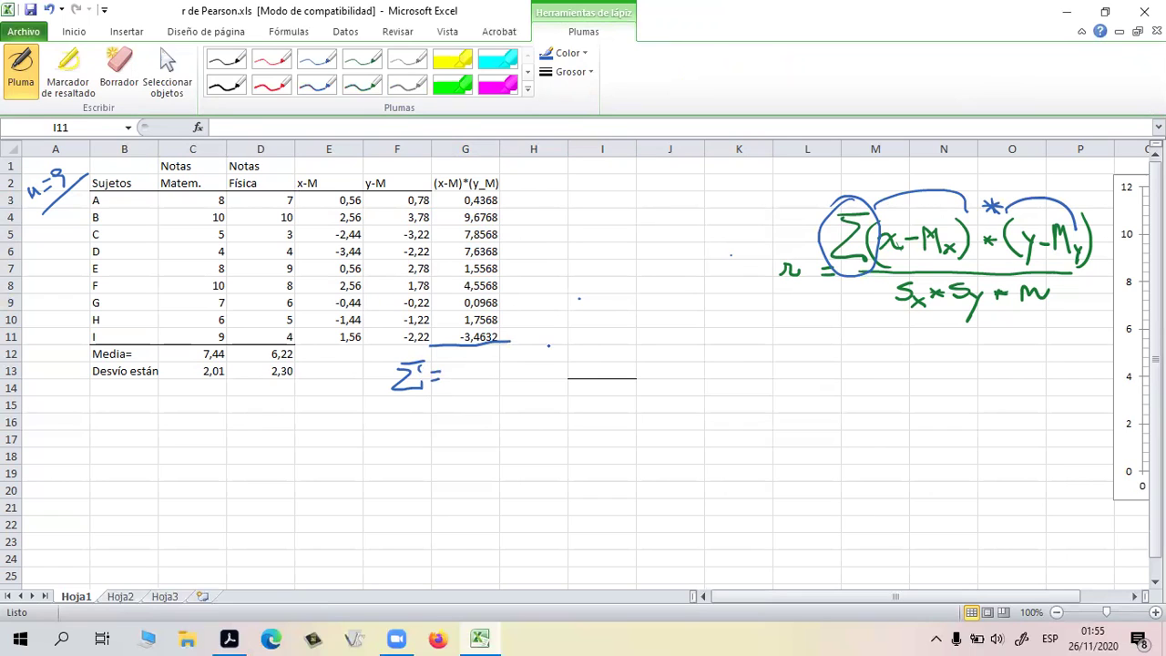
pyautogui.press('Escape')
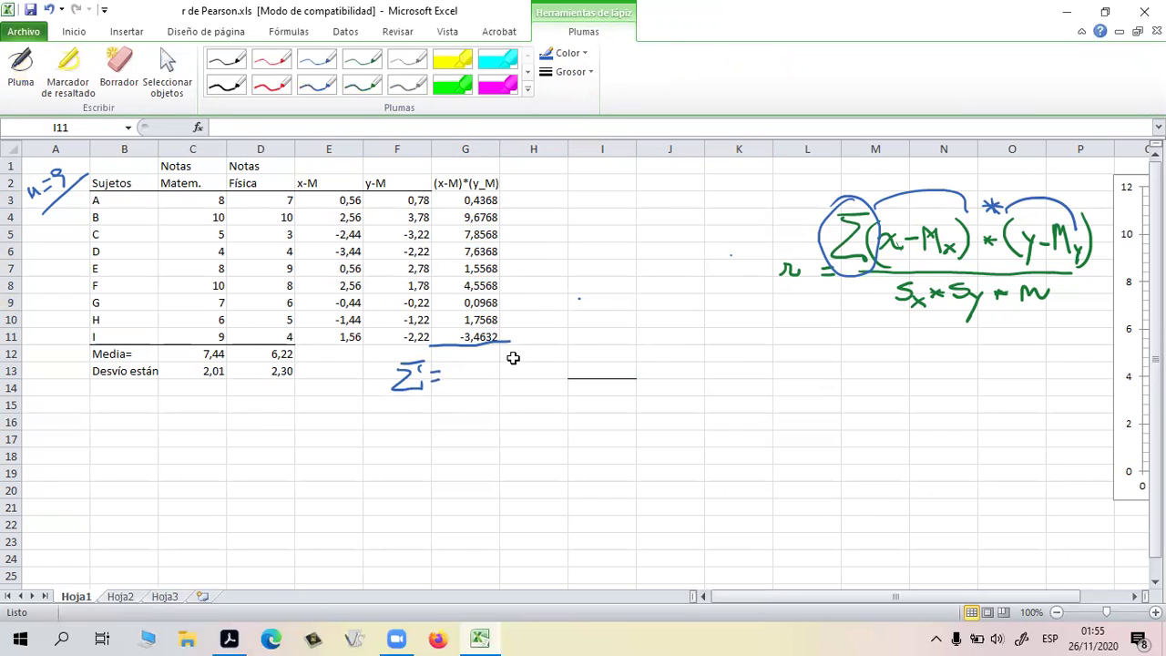
# Sum the deviation products in cell G12 with =SUMA(G3:G11)
pyautogui.click(470, 353)
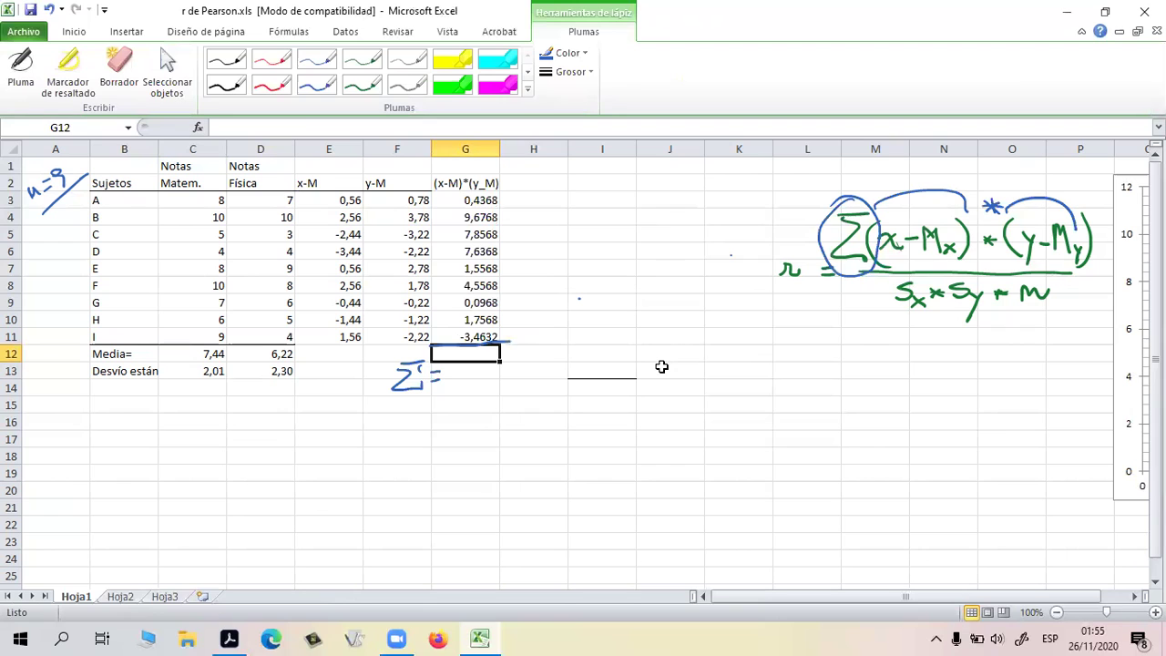
pyautogui.click(308, 36)
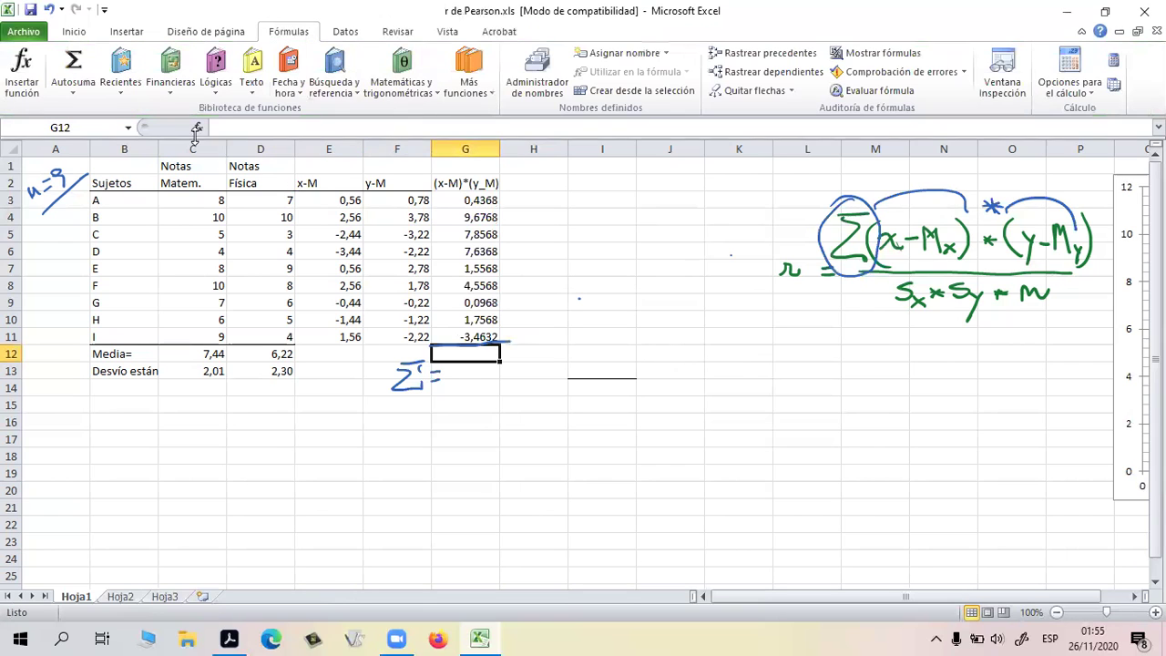
pyautogui.click(74, 64)
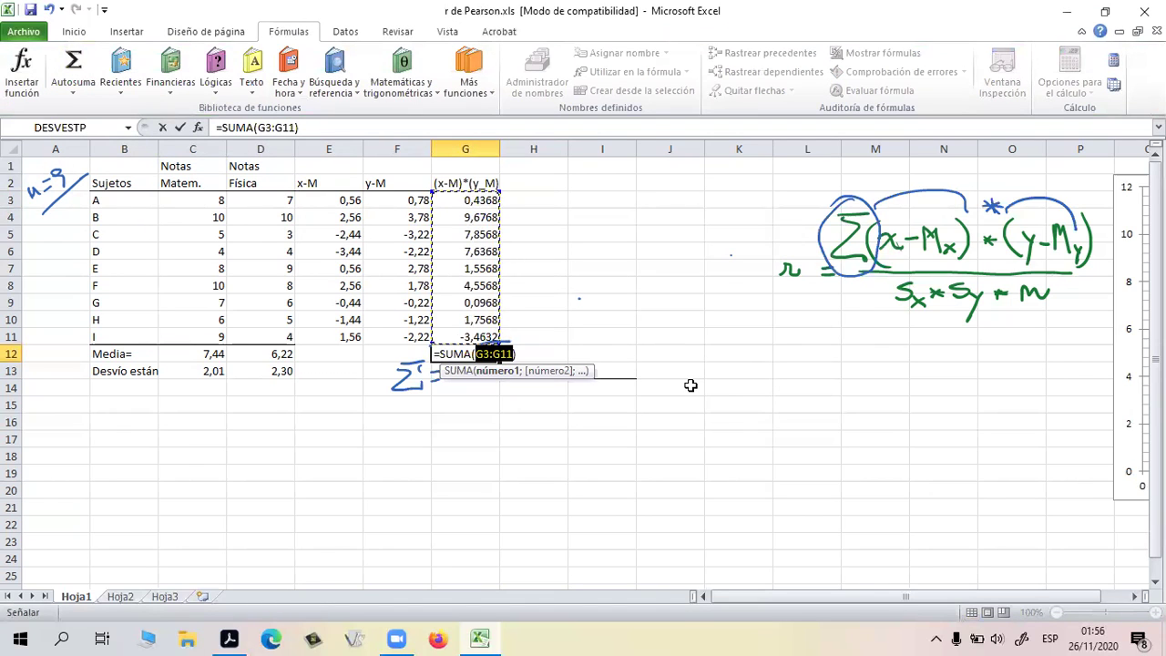
pyautogui.press('Return')
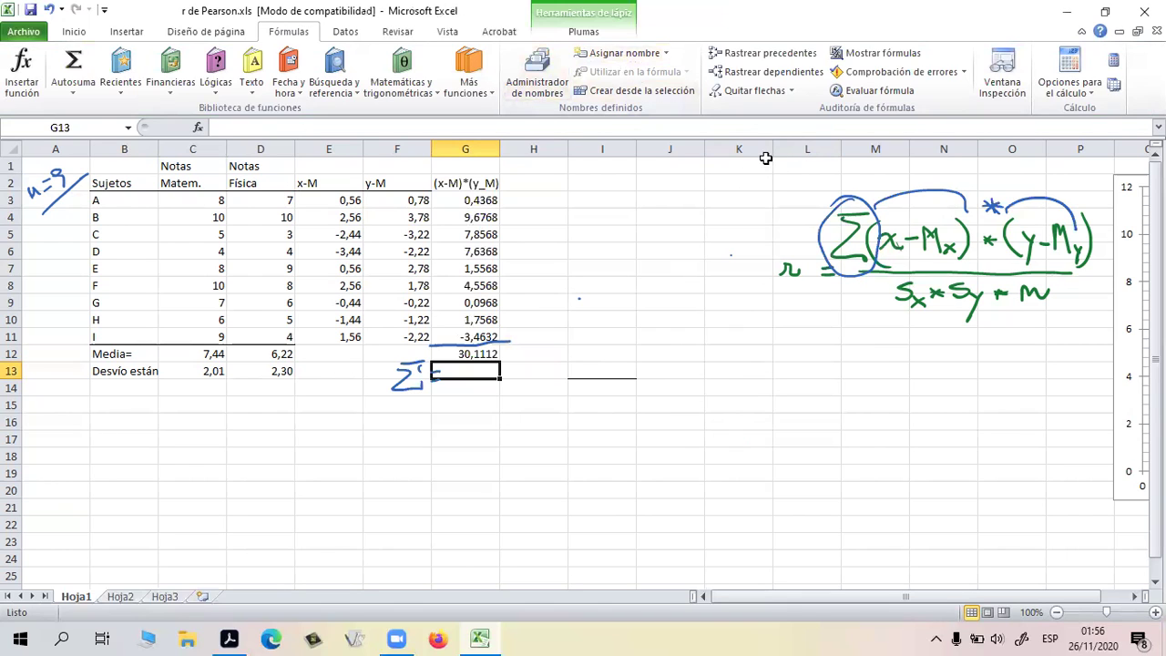
# Erase the handwritten Σ= beside the column total
pyautogui.click(583, 31)
pyautogui.click(131, 71)
pyautogui.moveTo(421, 377)
pyautogui.mouseDown()
pyautogui.moveTo(432, 370)
pyautogui.moveTo(410, 379)
pyautogui.mouseUp()
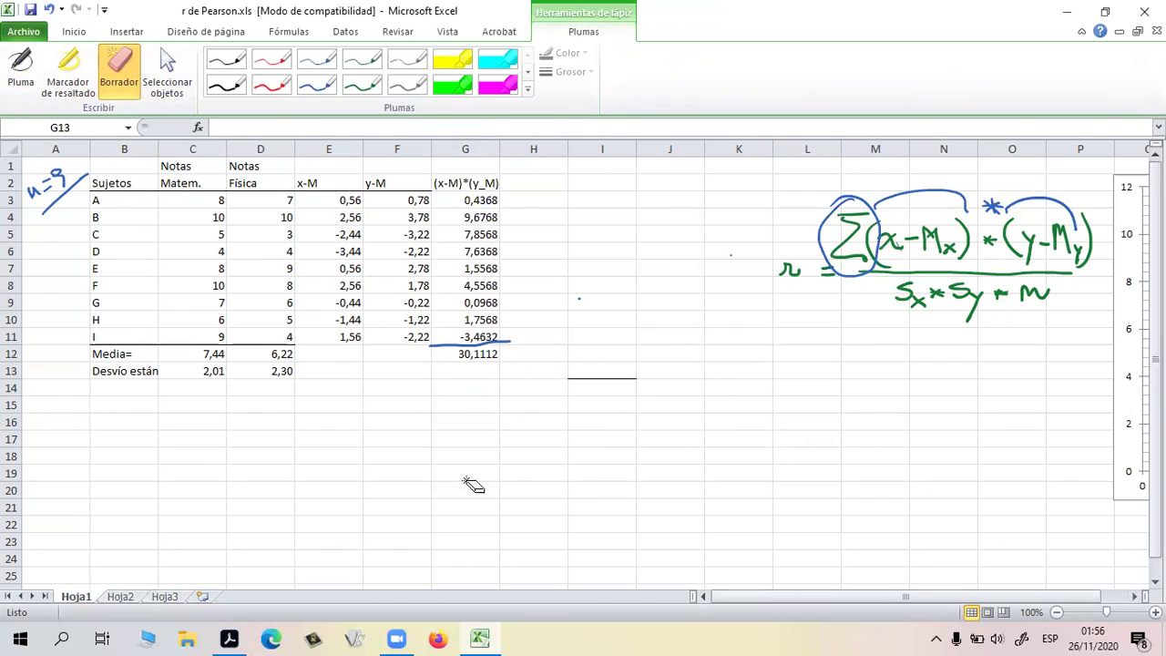
# Reduce the sum in cell G12 to two decimal places
pyautogui.click(74, 31)
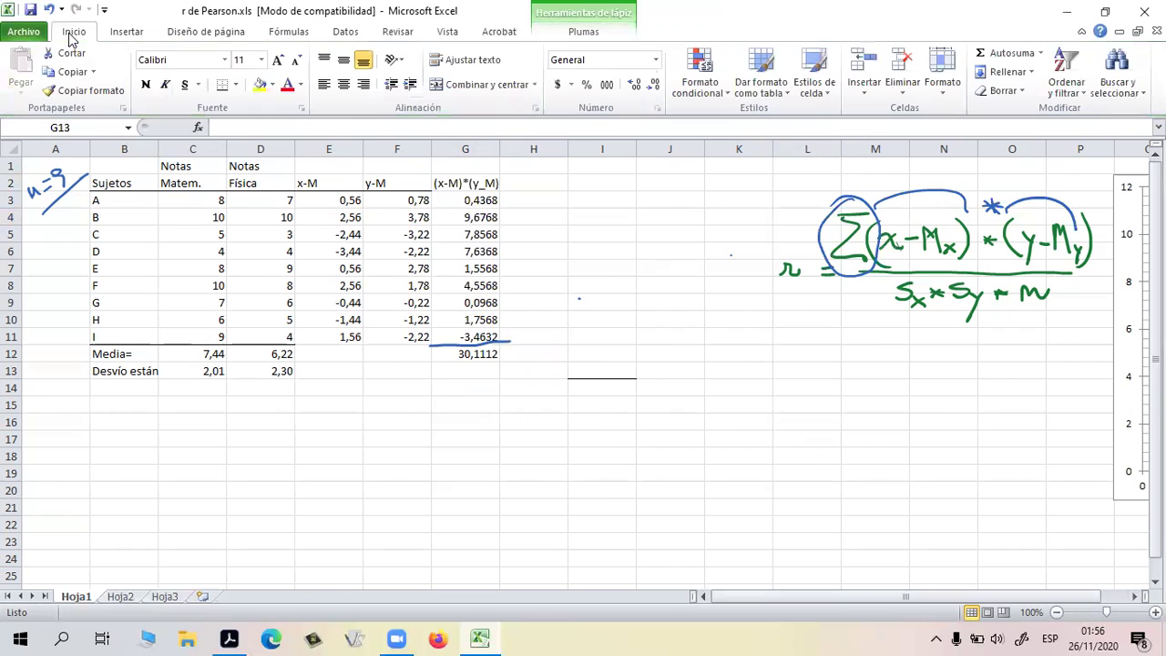
pyautogui.click(466, 355)
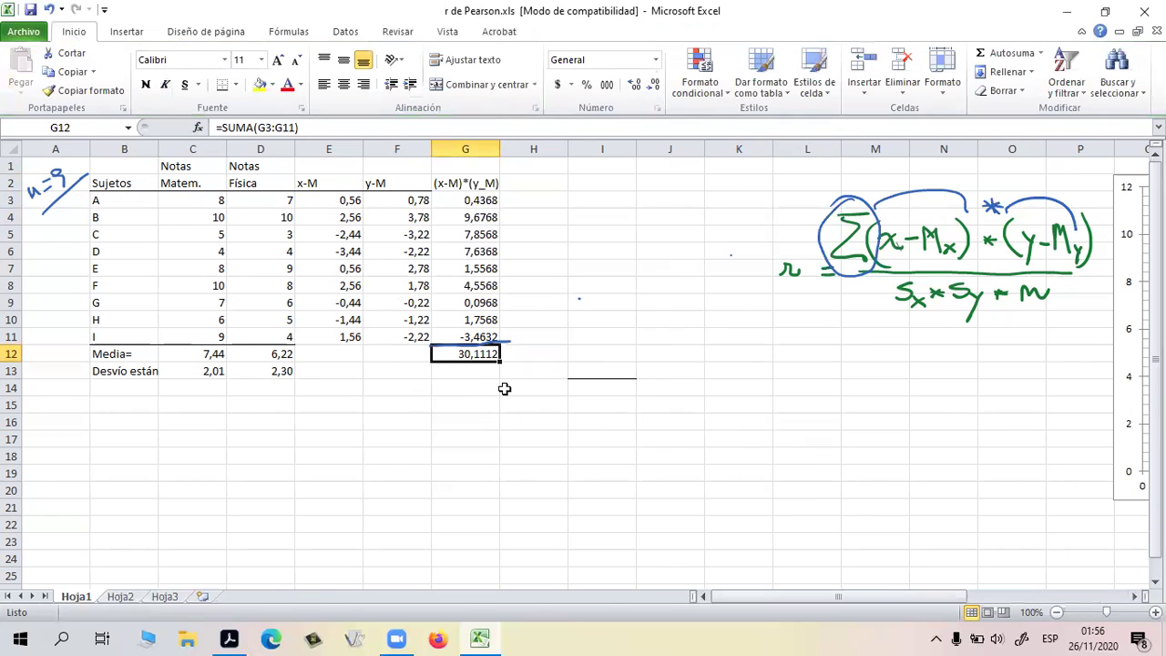
pyautogui.click(656, 85)
pyautogui.click(656, 85)
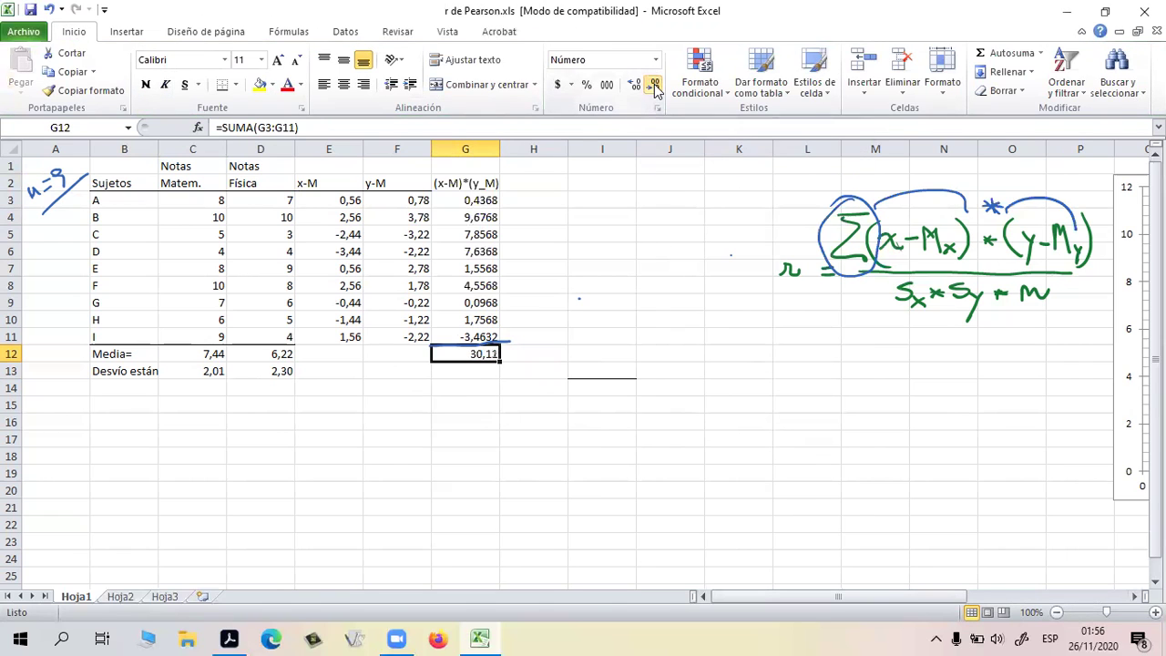
pyautogui.click(725, 465)
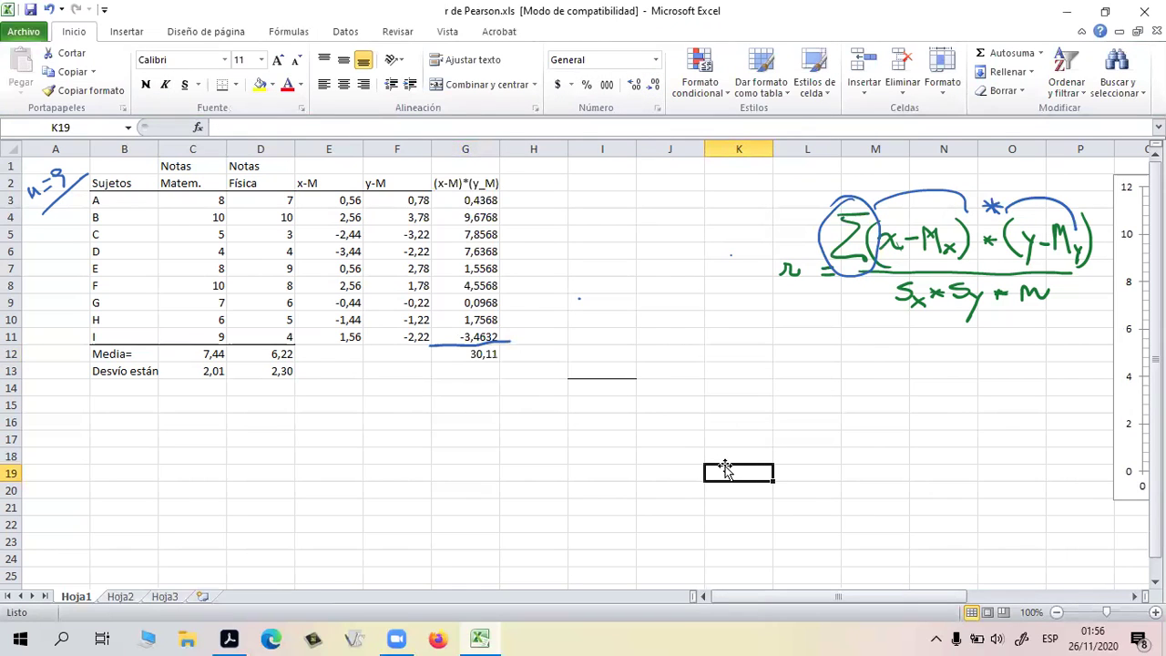
# Handwrite an equals sign and the numerator 30,11 in blue ink in front of the r of the formula
pyautogui.click(596, 31)
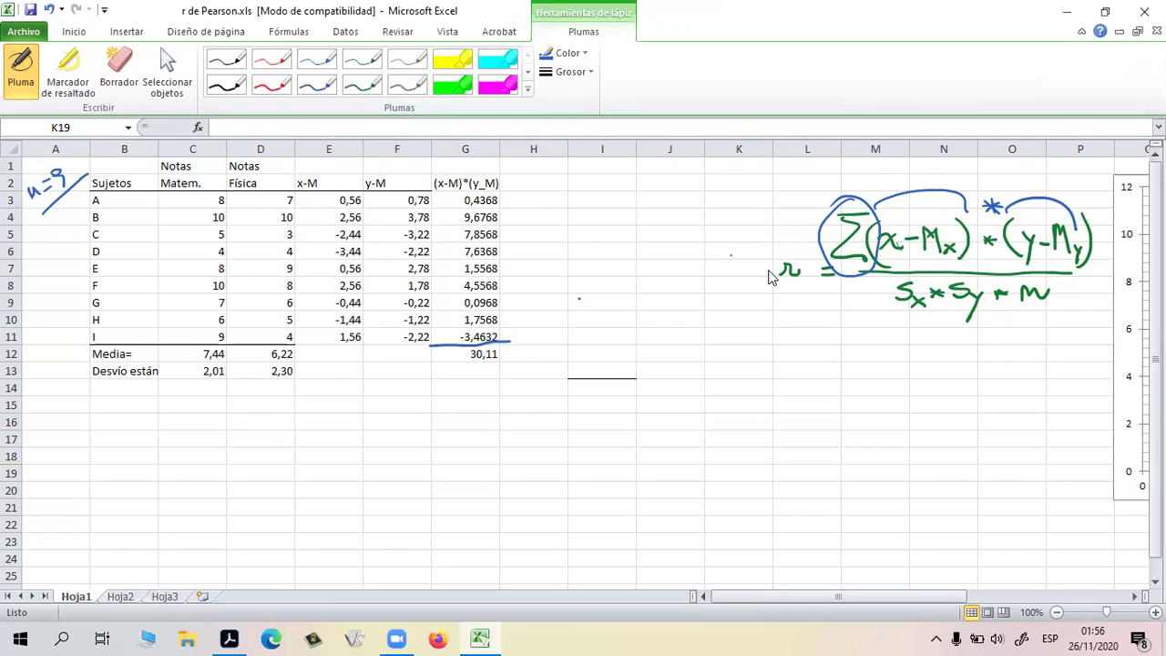
pyautogui.moveTo(767, 269); pyautogui.dragTo(776, 277)
pyautogui.click(851, 247)
pyautogui.click(750, 230)
pyautogui.moveTo(725, 251)
pyautogui.mouseDown()
pyautogui.moveTo(712, 258)
pyautogui.moveTo(733, 242)
pyautogui.mouseUp()
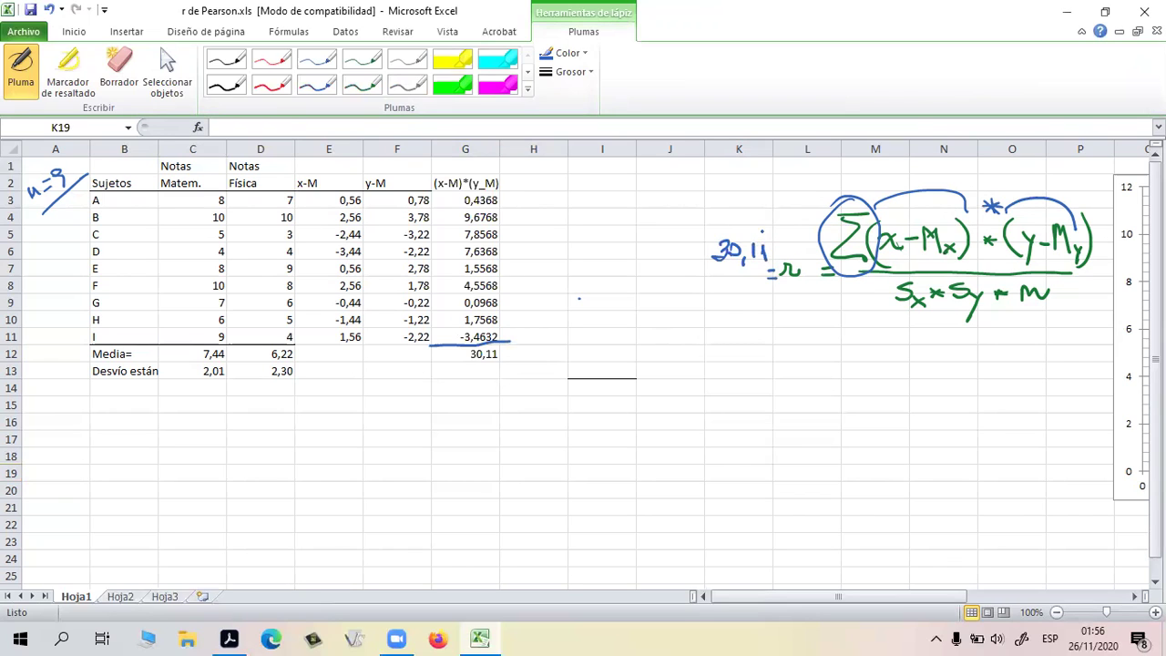
pyautogui.moveTo(761, 232); pyautogui.dragTo(762, 243)
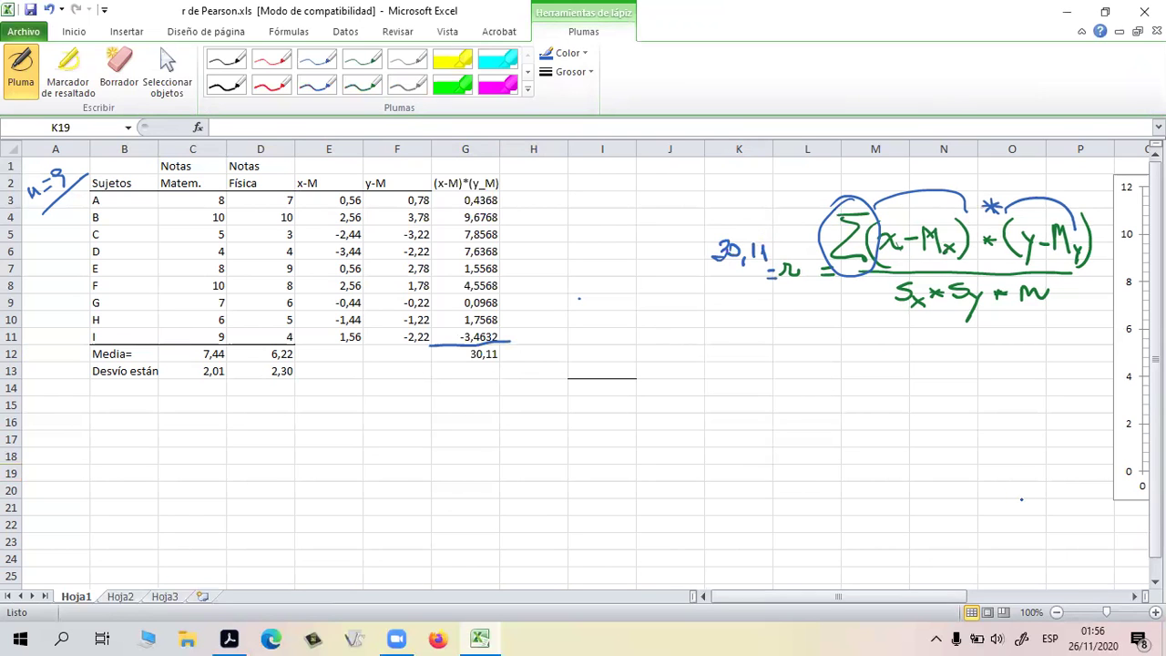
pyautogui.press('Escape')
# Draw a blue ink fraction bar under the handwritten 30,11
pyautogui.moveTo(942, 596); pyautogui.dragTo(1007, 597)
pyautogui.moveTo(942, 522); pyautogui.dragTo(997, 523)
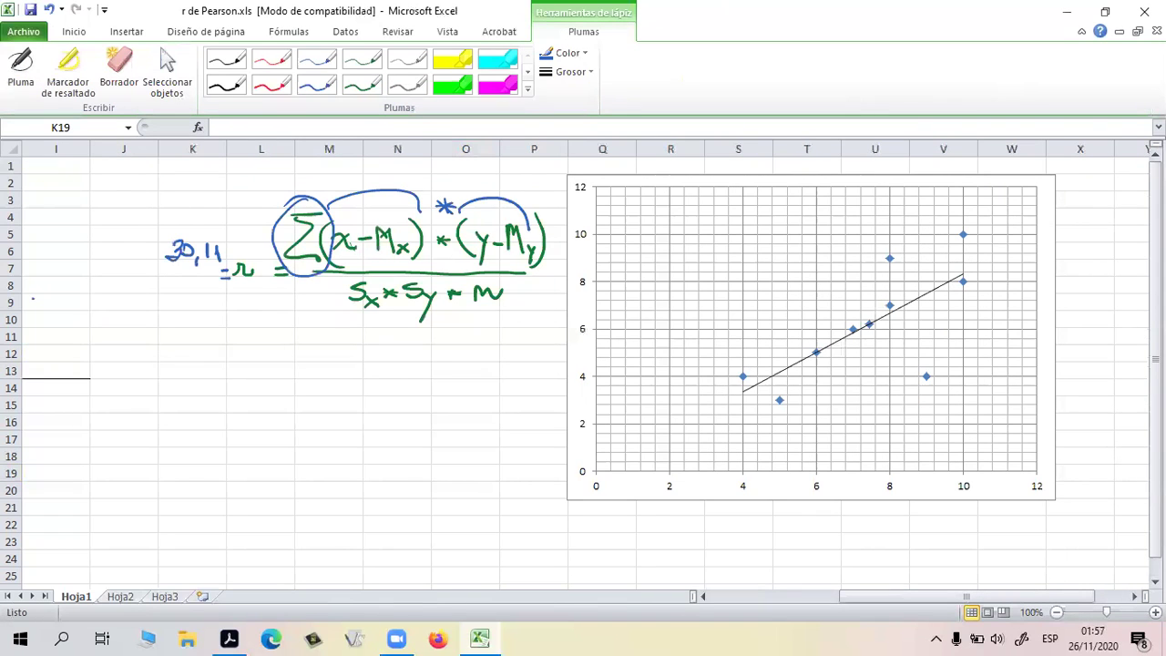
pyautogui.click(315, 88)
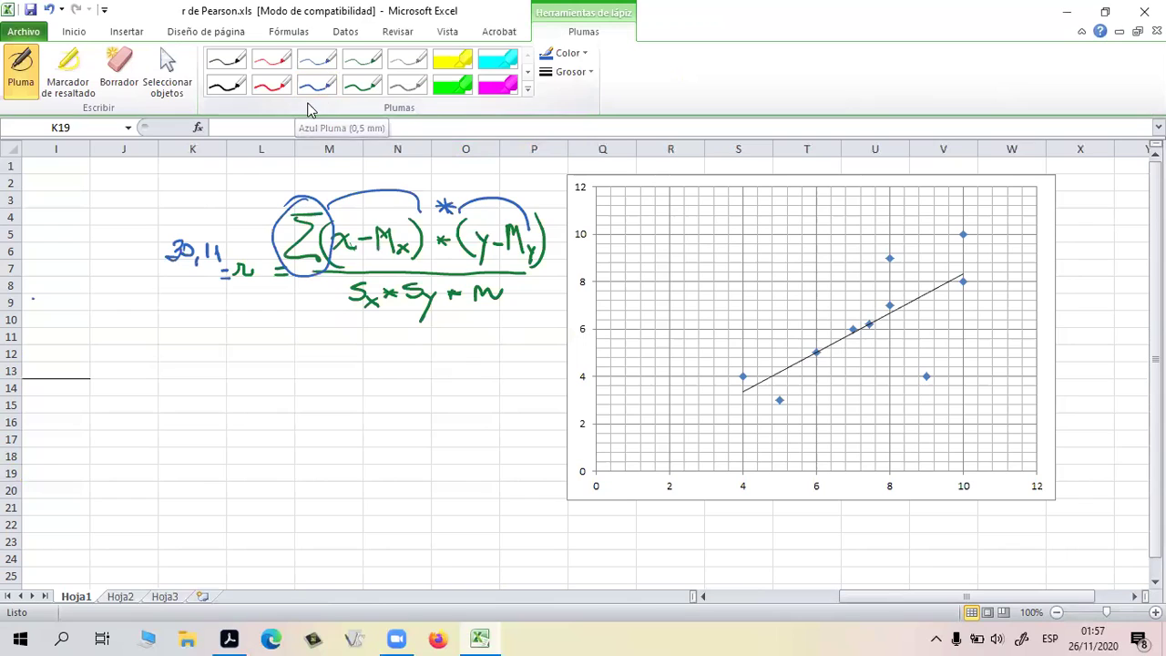
pyautogui.moveTo(165, 274); pyautogui.dragTo(222, 270)
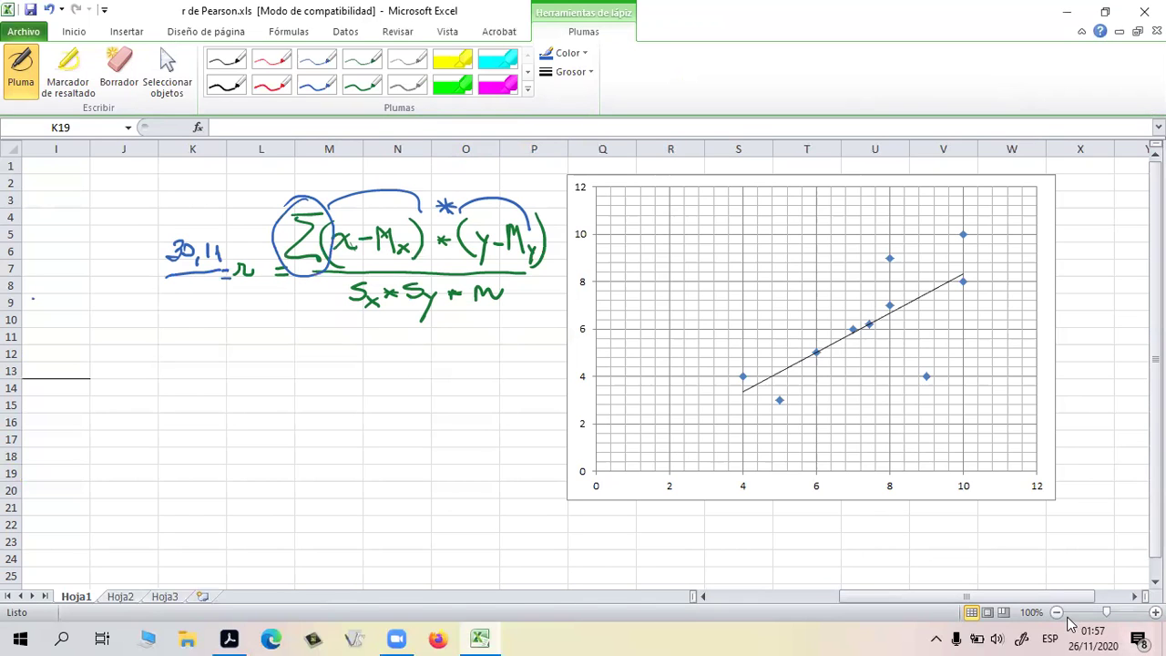
# Enter the label sx*sy*n= in cell E16 for the formula's denominator
pyautogui.moveTo(1058, 599); pyautogui.dragTo(947, 608)
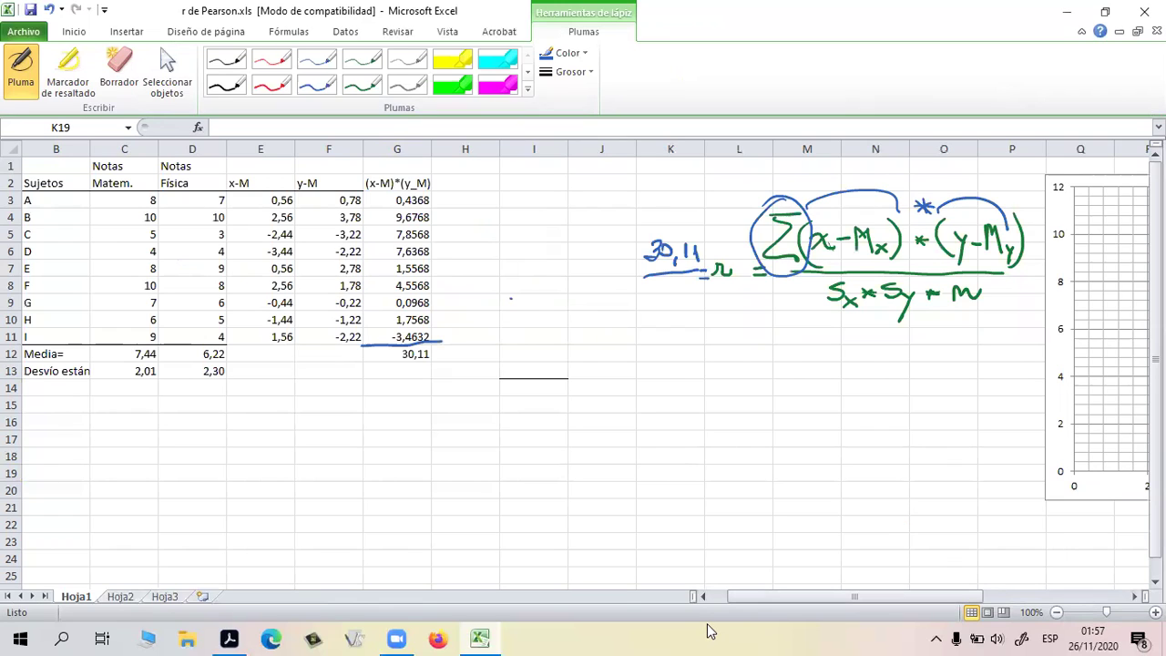
pyautogui.press('Escape')
pyautogui.click(334, 417)
pyautogui.click(269, 421)
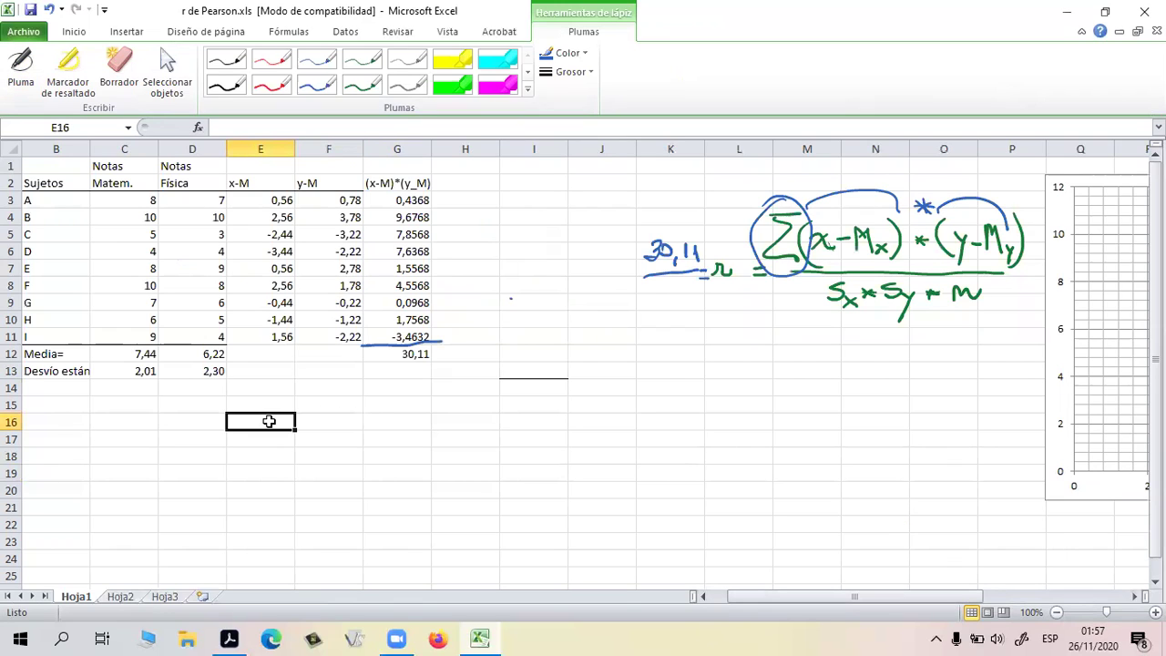
pyautogui.write('sx*sy*n')
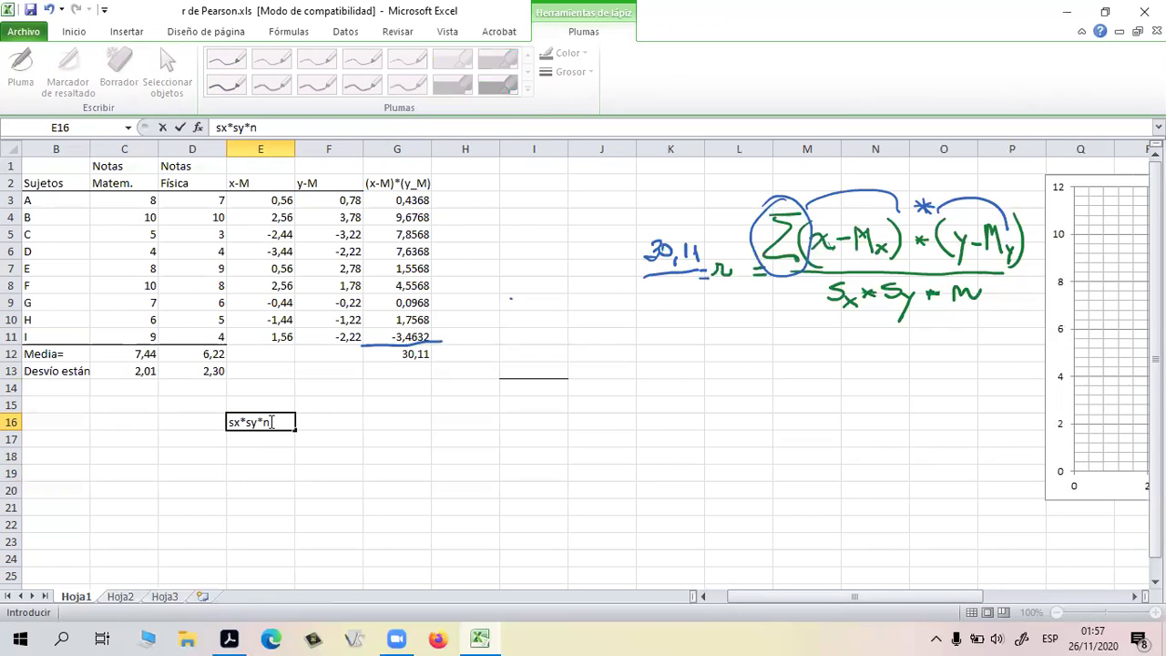
pyautogui.write('=')
# Enter the formula =(C13*D13*9) in cell F16 to calculate the denominator
pyautogui.click(338, 420)
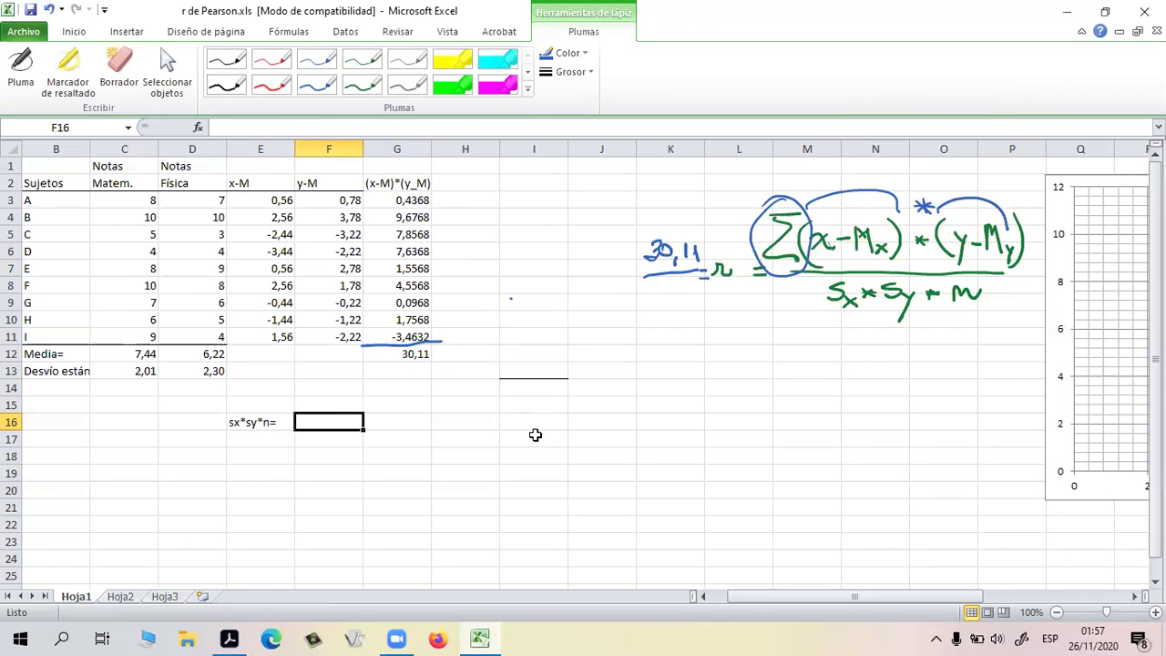
pyautogui.write('=(')
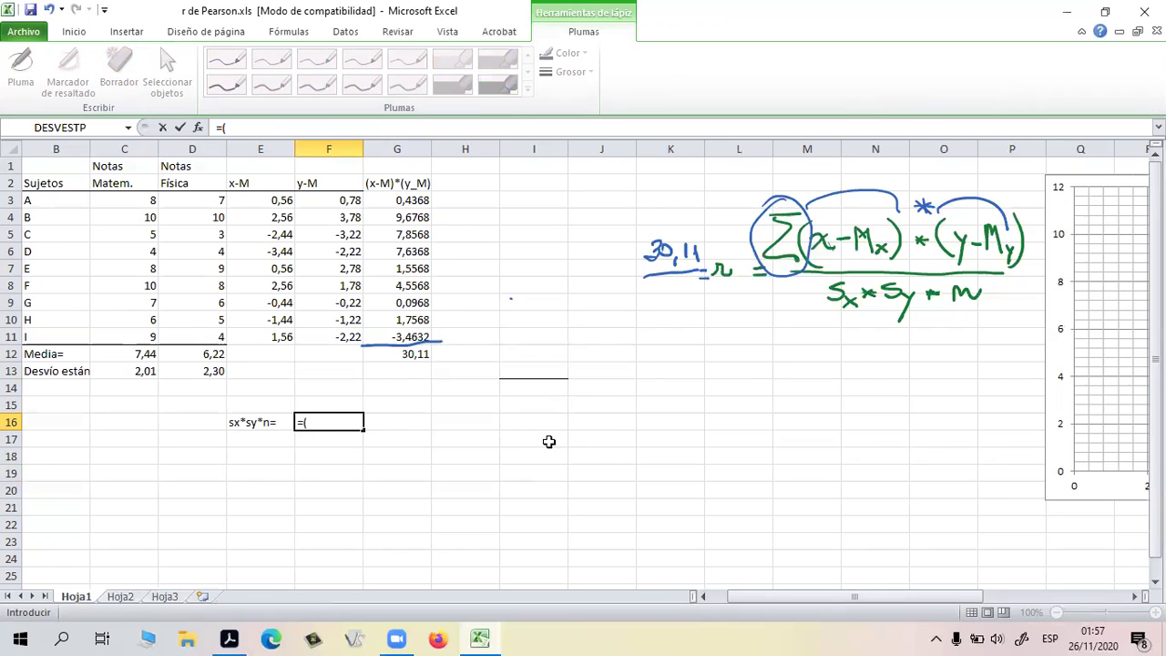
pyautogui.click(136, 373)
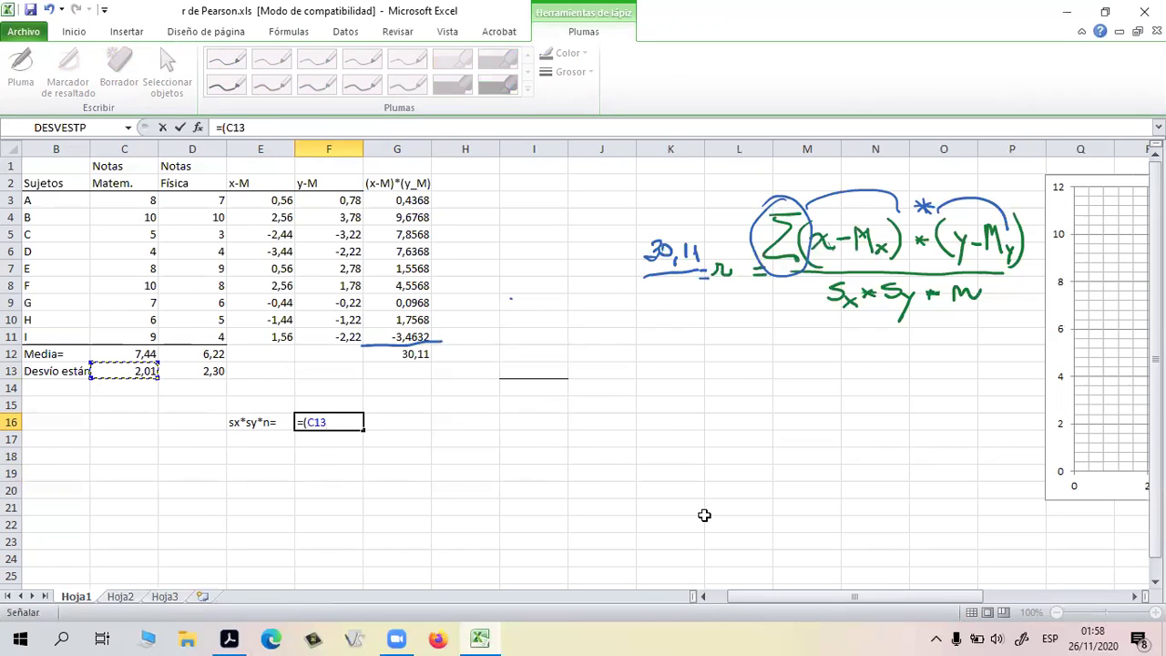
pyautogui.write('*')
pyautogui.click(203, 370)
pyautogui.write('*')
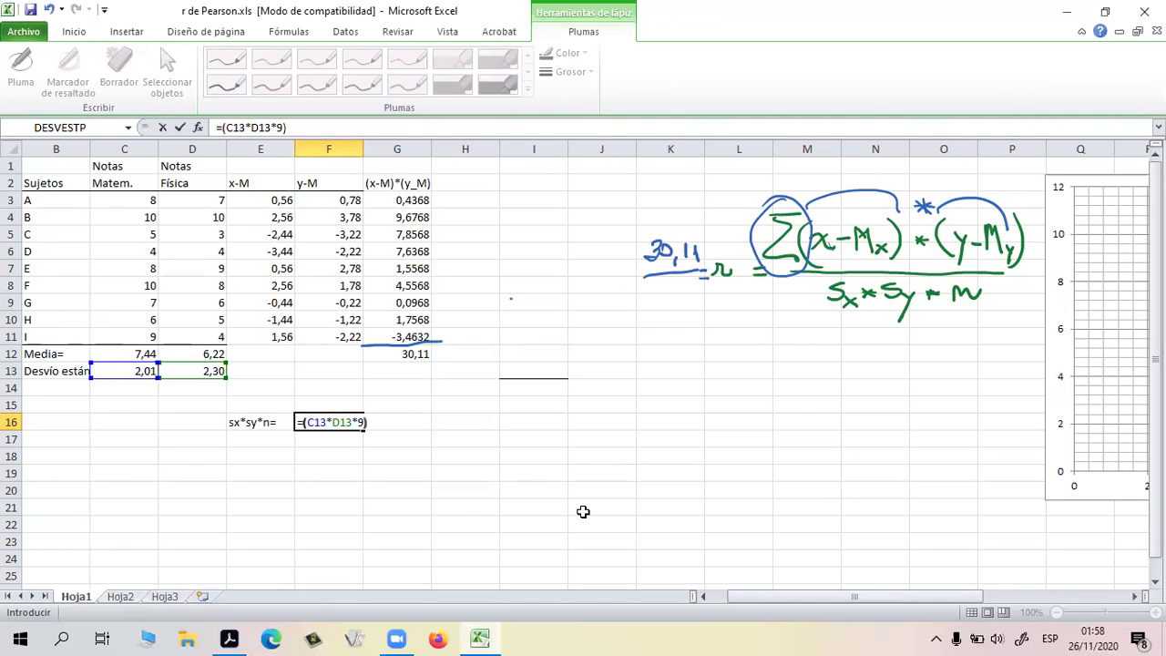
pyautogui.press('Return')
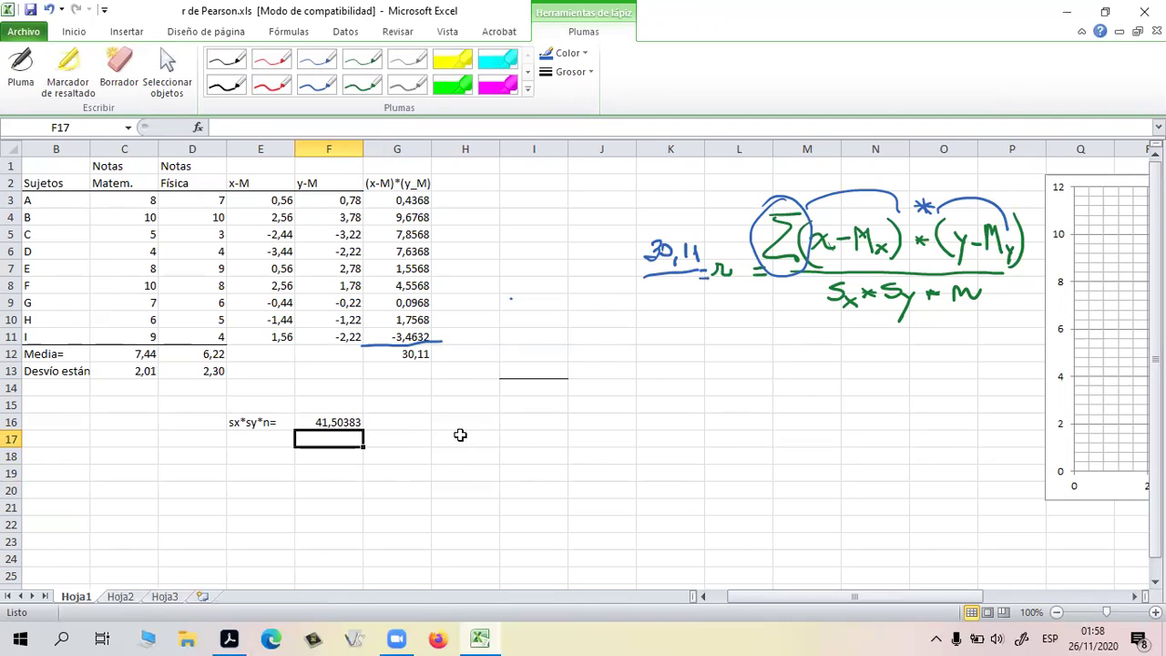
# Reduce the denominator in cell F16 to two decimal places
pyautogui.click(330, 422)
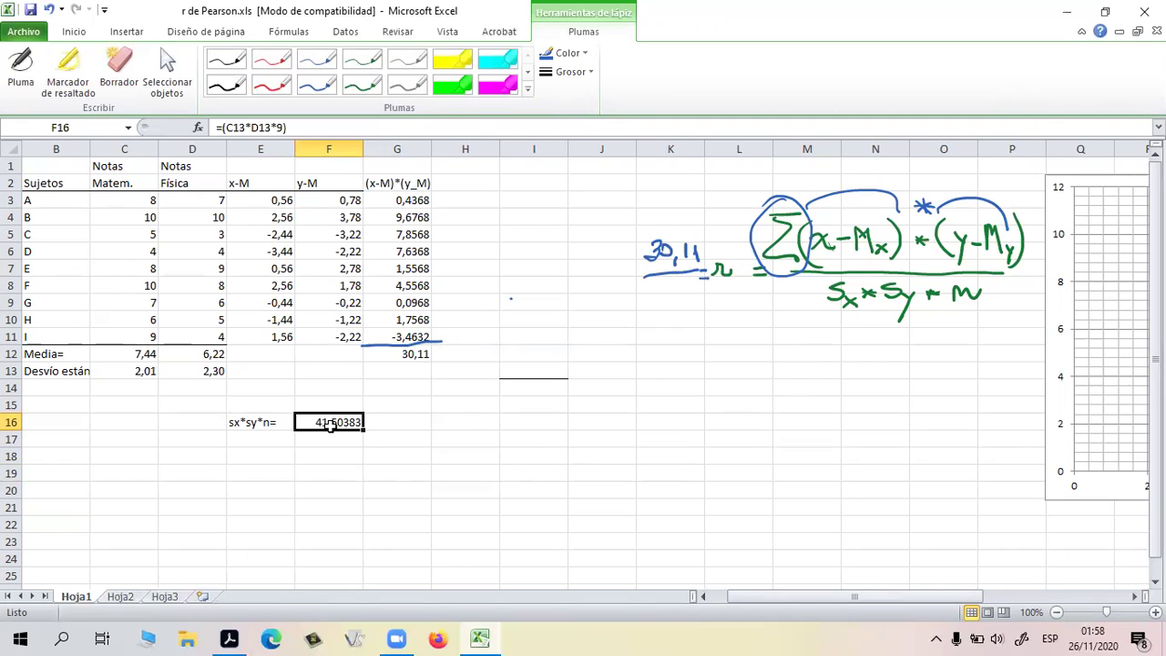
pyautogui.click(77, 31)
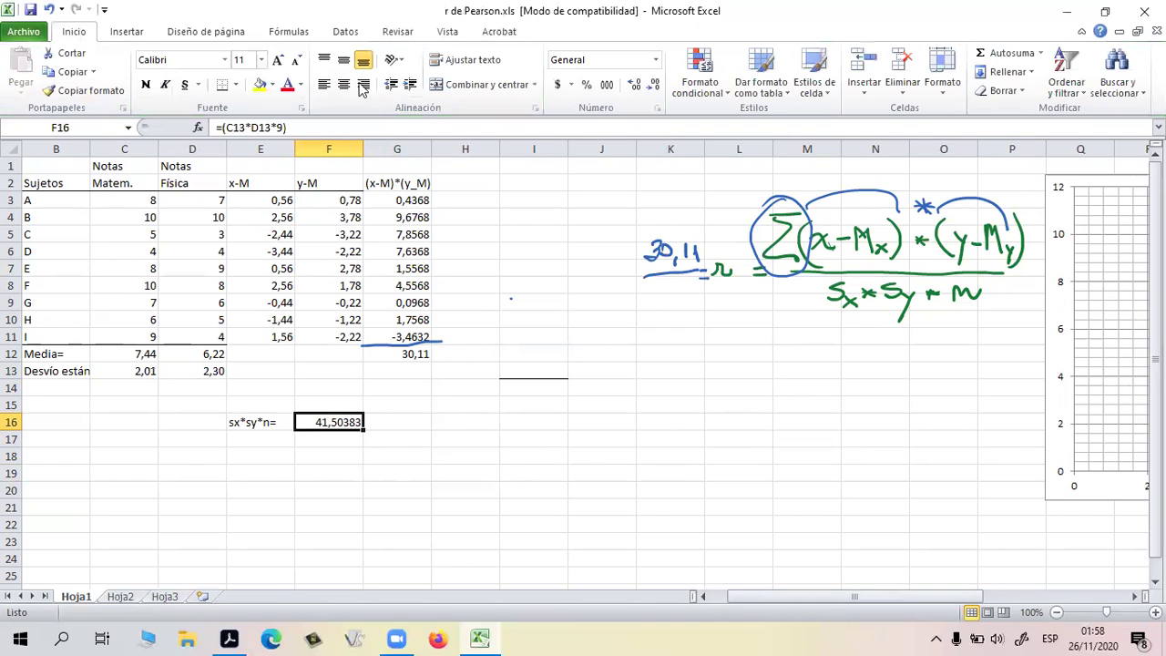
pyautogui.click(654, 85)
pyautogui.click(654, 85)
pyautogui.click(654, 84)
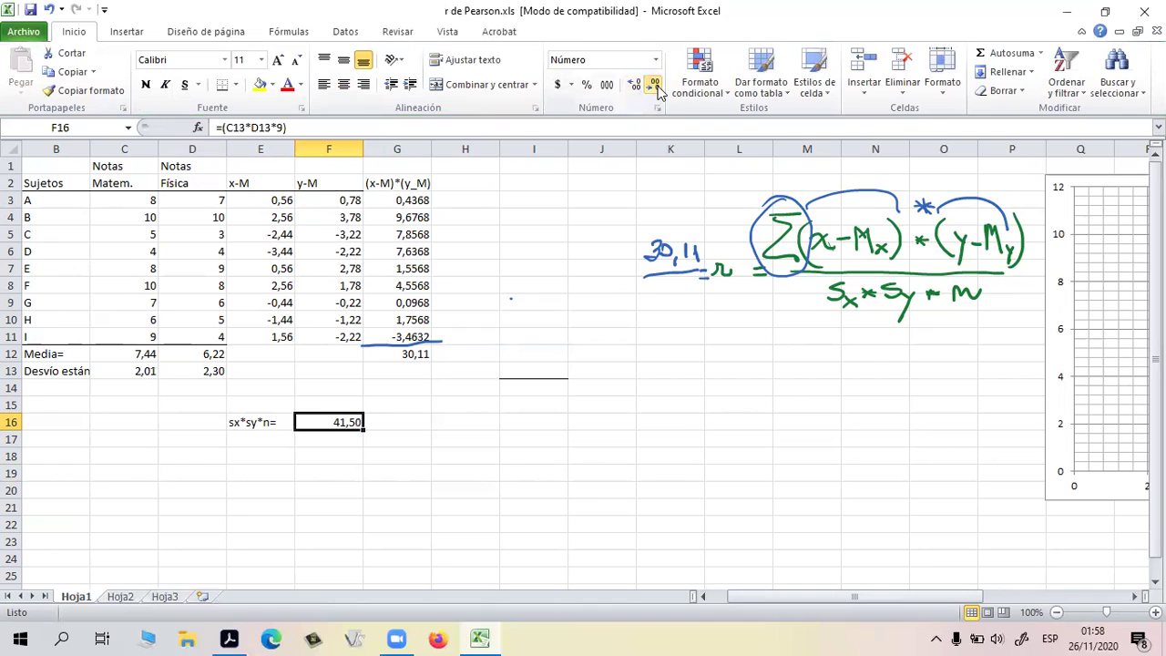
pyautogui.click(590, 439)
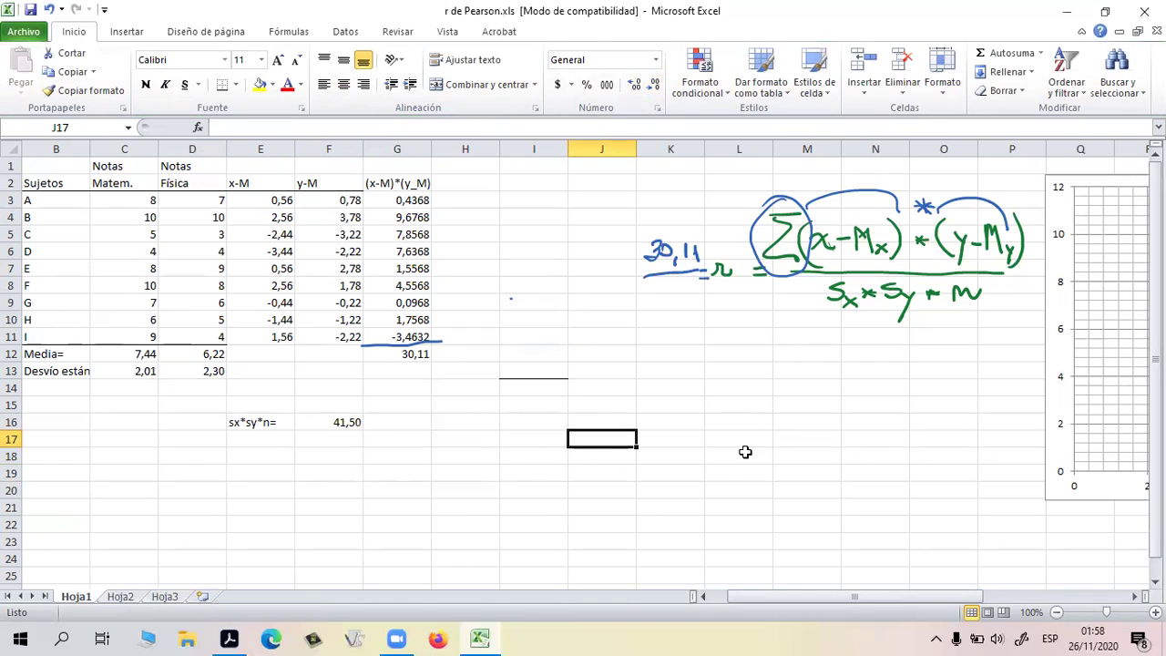
# Handwrite the denominator 41,50 below the fraction bar in grey ink and circle the handwritten numerator
pyautogui.click(584, 31)
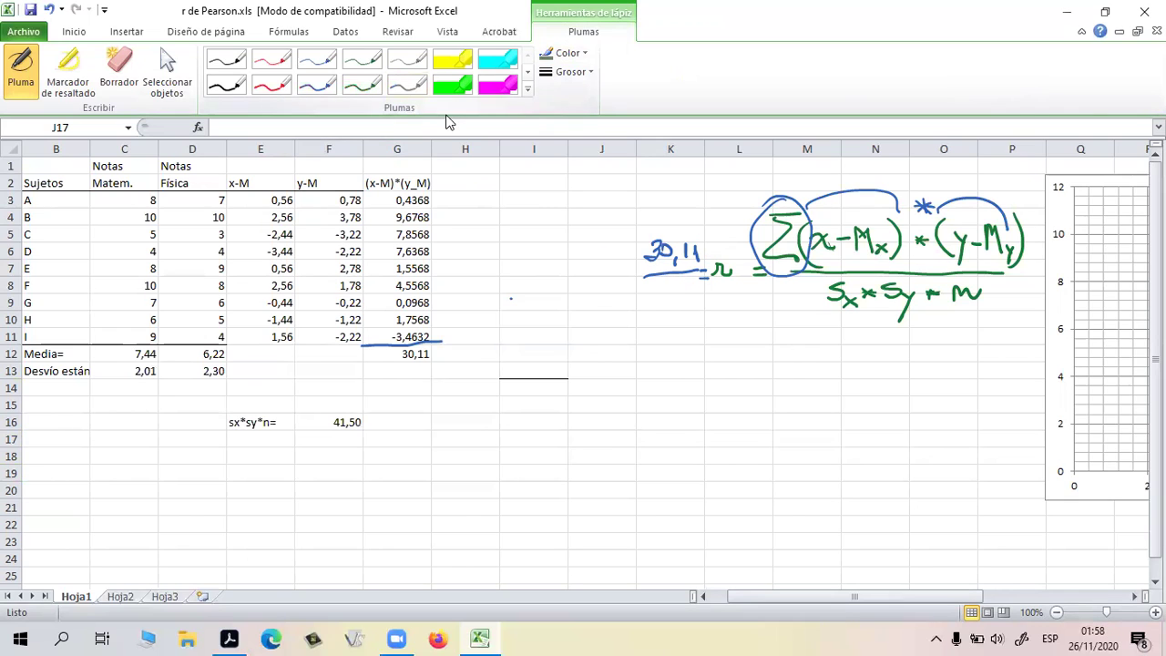
pyautogui.moveTo(662, 294)
pyautogui.mouseDown()
pyautogui.moveTo(661, 311)
pyautogui.moveTo(683, 317)
pyautogui.moveTo(714, 294)
pyautogui.mouseUp()
pyautogui.moveTo(653, 224)
pyautogui.mouseDown()
pyautogui.moveTo(716, 244)
pyautogui.moveTo(623, 253)
pyautogui.mouseUp()
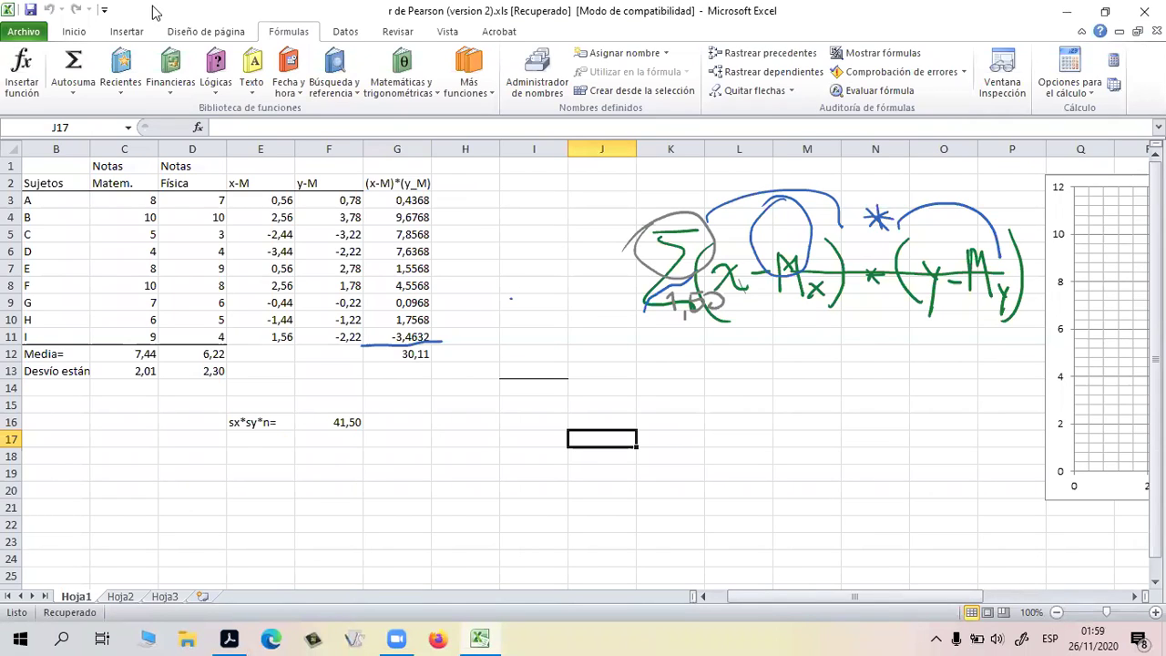
# Delete the grey circle and erase all of the handwritten correlation formula between the data table and the chart
pyautogui.click(792, 372)
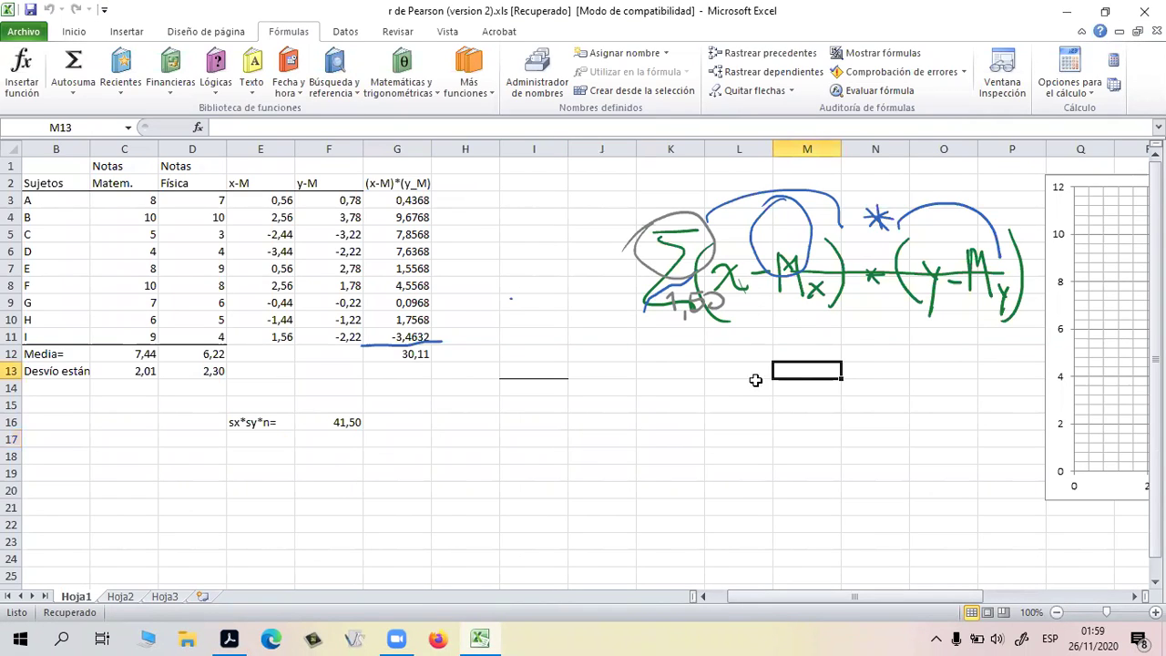
pyautogui.click(711, 300)
pyautogui.click(708, 245)
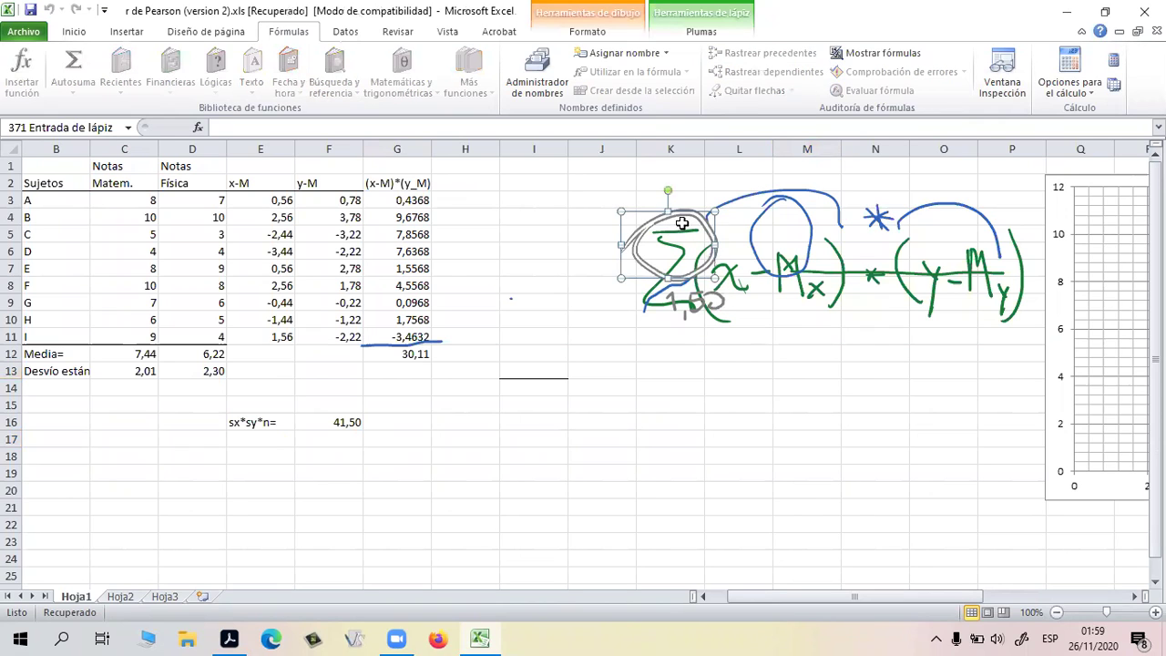
pyautogui.press('Delete')
pyautogui.moveTo(739, 251)
pyautogui.mouseDown()
pyautogui.moveTo(747, 270)
pyautogui.moveTo(672, 257)
pyautogui.moveTo(674, 272)
pyautogui.mouseUp()
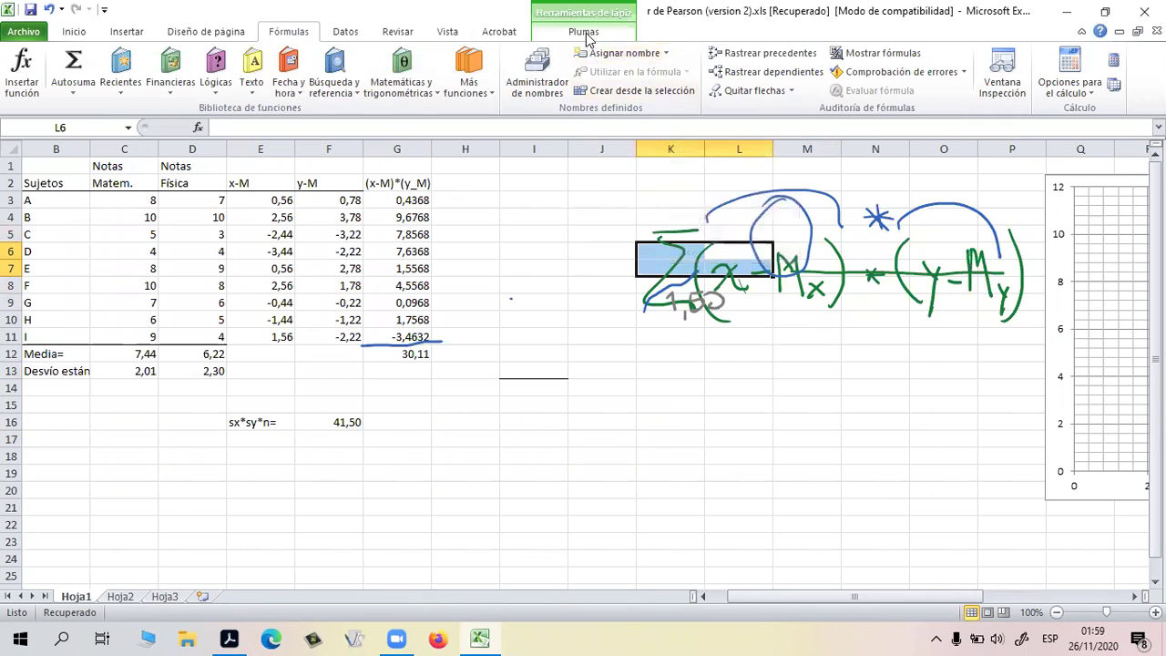
pyautogui.click(586, 38)
pyautogui.click(125, 78)
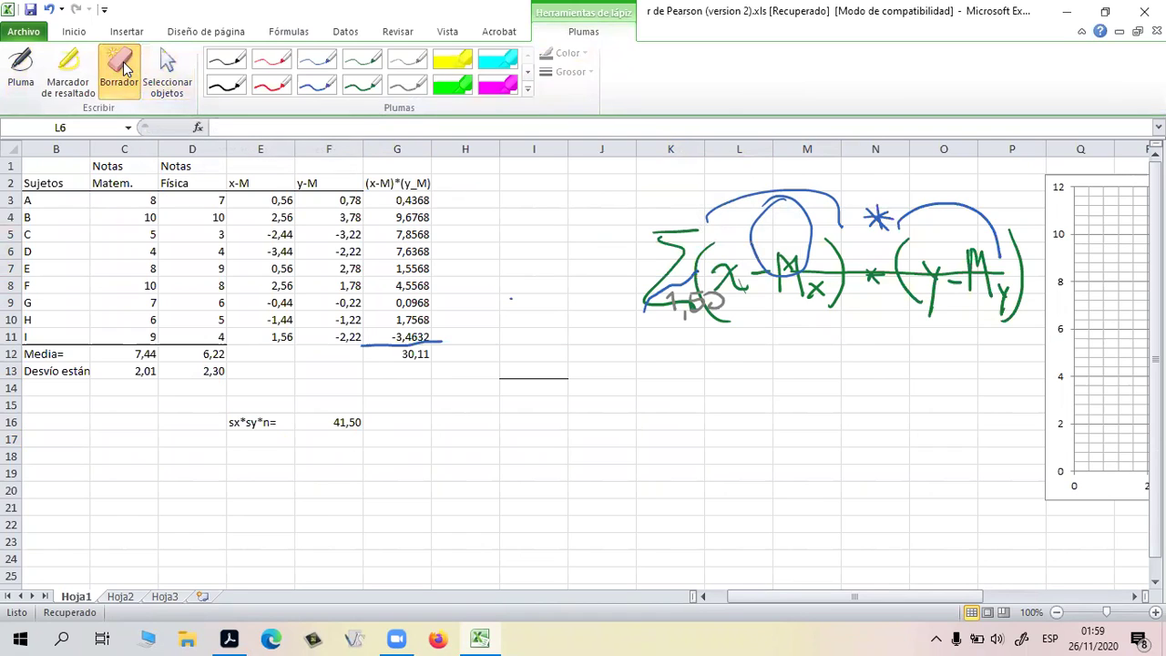
pyautogui.moveTo(741, 291)
pyautogui.mouseDown()
pyautogui.moveTo(692, 235)
pyautogui.moveTo(742, 193)
pyautogui.moveTo(911, 255)
pyautogui.moveTo(1002, 337)
pyautogui.moveTo(998, 242)
pyautogui.moveTo(902, 296)
pyautogui.moveTo(702, 319)
pyautogui.moveTo(710, 307)
pyautogui.moveTo(832, 325)
pyautogui.moveTo(888, 246)
pyautogui.moveTo(880, 235)
pyautogui.moveTo(694, 289)
pyautogui.moveTo(687, 331)
pyautogui.moveTo(693, 320)
pyautogui.mouseUp()
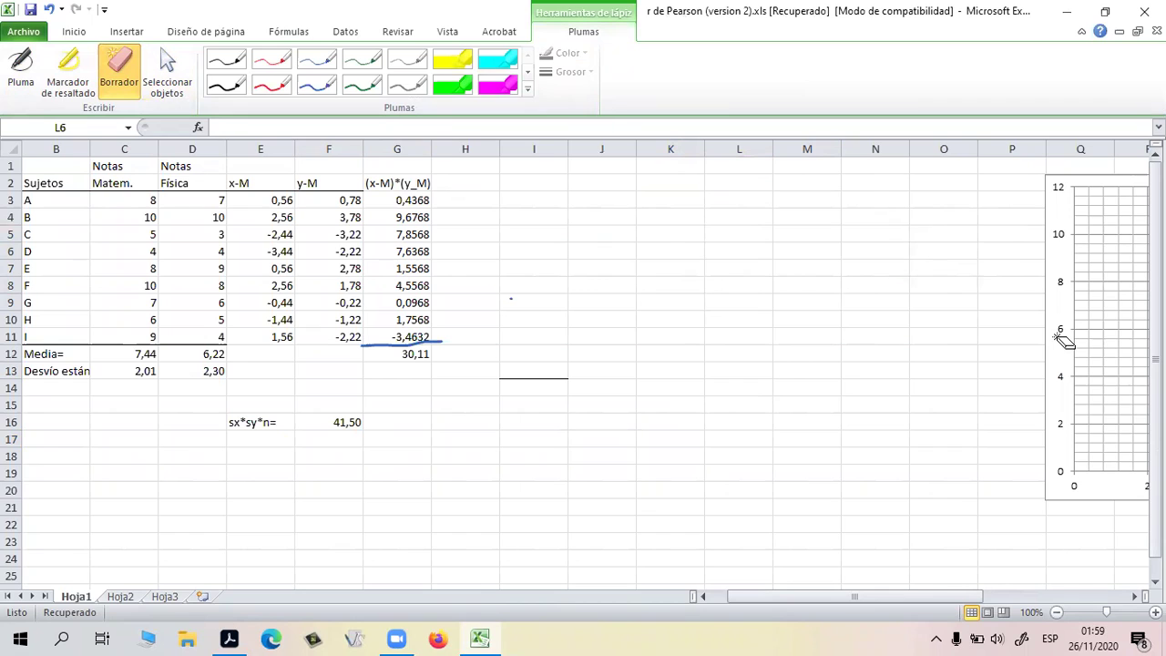
# Handwrite r = 30,11 over 41,50 followed by an equals sign in blue ink beside the data table
pyautogui.click(318, 88)
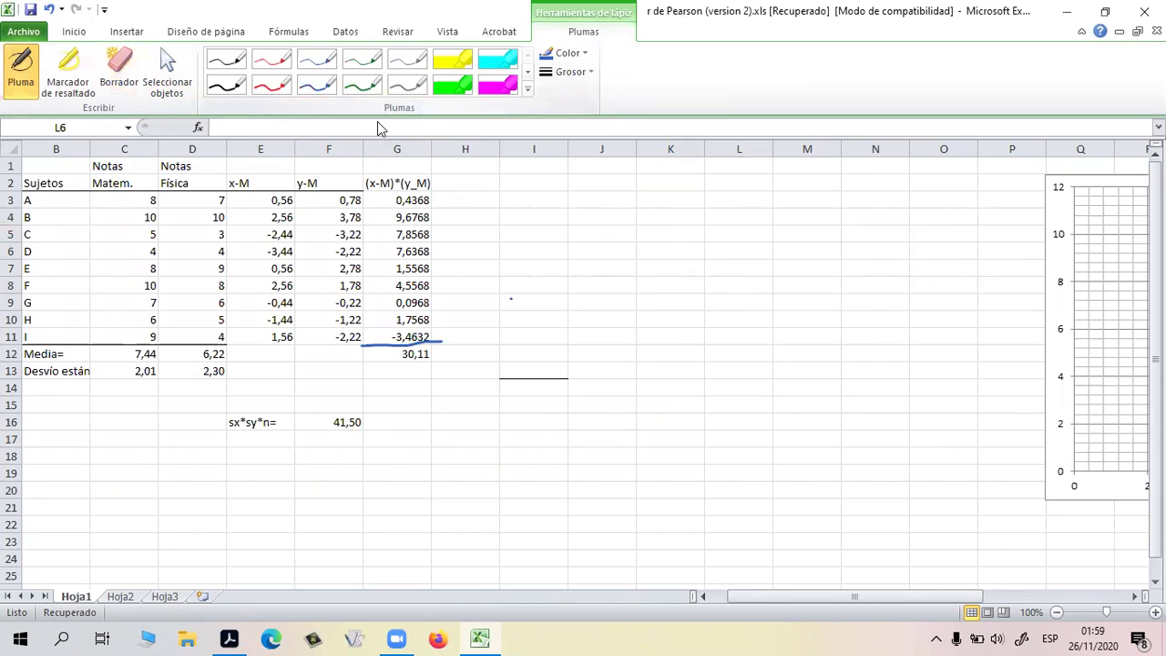
pyautogui.moveTo(543, 256)
pyautogui.mouseDown()
pyautogui.moveTo(548, 244)
pyautogui.moveTo(584, 251)
pyautogui.mouseUp()
pyautogui.moveTo(573, 258); pyautogui.dragTo(587, 257)
pyautogui.moveTo(609, 217)
pyautogui.mouseDown()
pyautogui.moveTo(609, 228)
pyautogui.moveTo(669, 233)
pyautogui.mouseUp()
pyautogui.moveTo(679, 215); pyautogui.dragTo(680, 233)
pyautogui.moveTo(608, 278); pyautogui.dragTo(622, 296)
pyautogui.moveTo(616, 281)
pyautogui.mouseDown()
pyautogui.moveTo(616, 301)
pyautogui.moveTo(648, 305)
pyautogui.mouseUp()
pyautogui.moveTo(659, 279)
pyautogui.mouseDown()
pyautogui.moveTo(658, 295)
pyautogui.moveTo(722, 255)
pyautogui.mouseUp()
pyautogui.moveTo(709, 263); pyautogui.dragTo(723, 261)
pyautogui.click(724, 245)
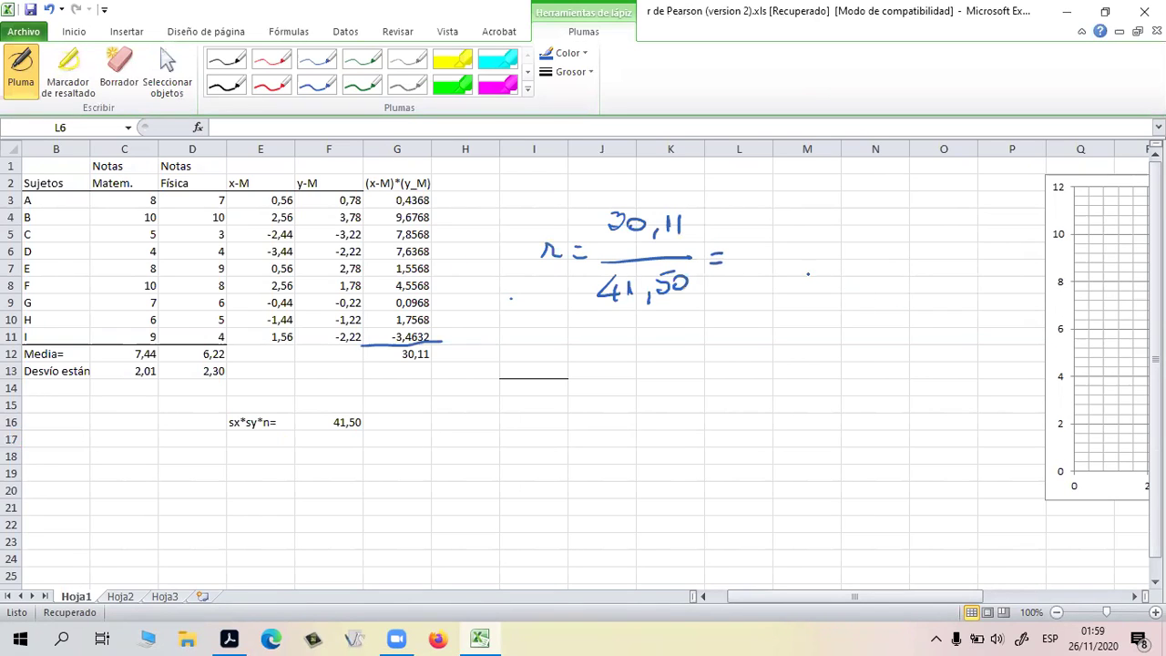
pyautogui.press('Escape')
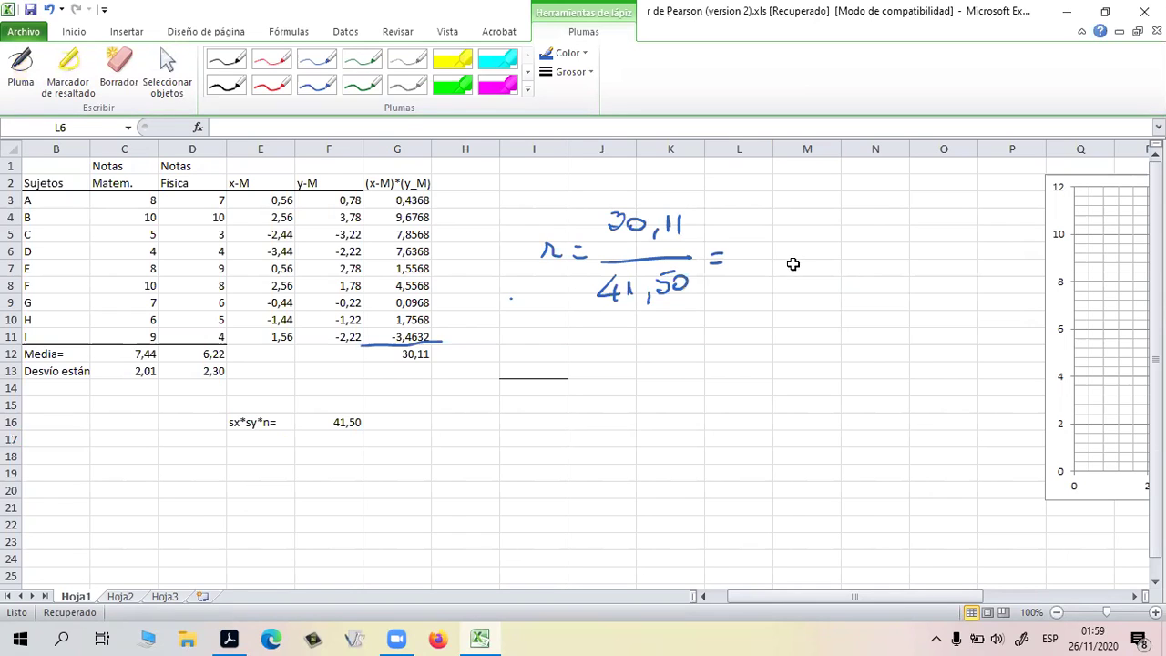
# Enter the formula =(G12/F16) in cell M6 to calculate the correlation coefficient
pyautogui.click(805, 264)
pyautogui.click(799, 248)
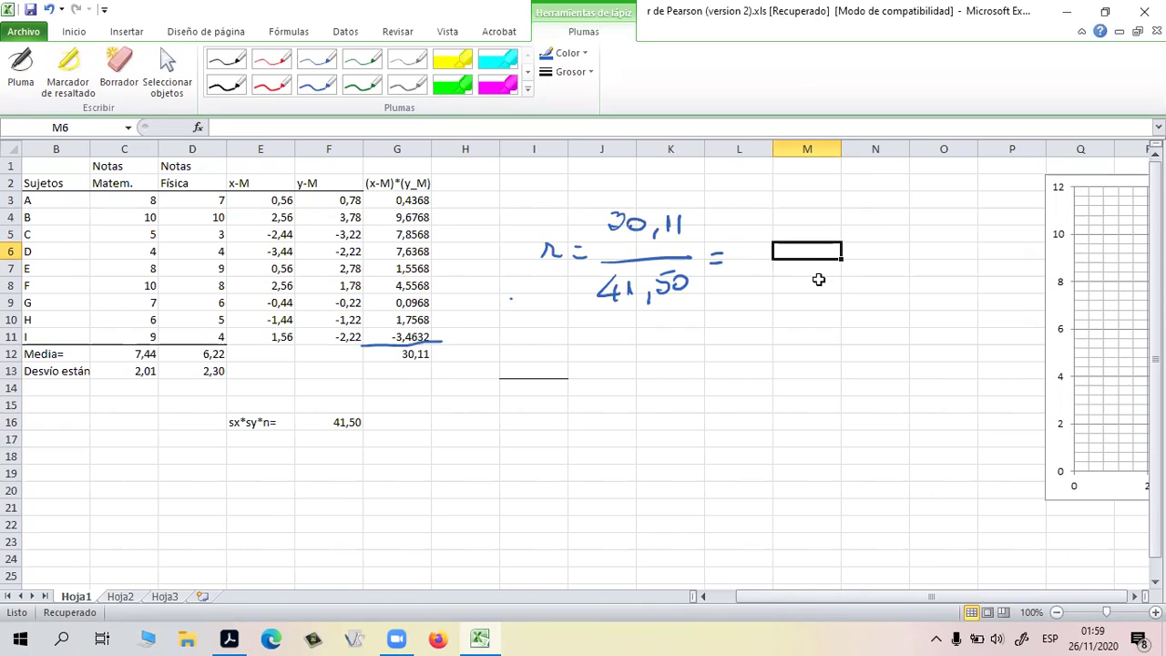
pyautogui.write('=(')
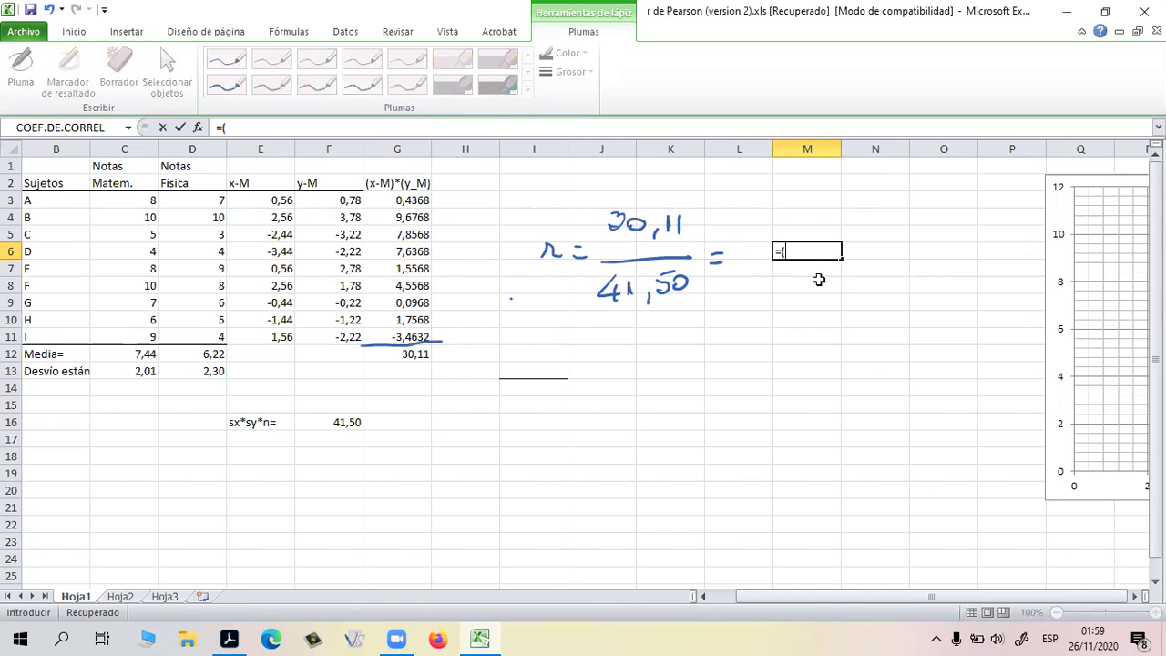
pyautogui.click(390, 352)
pyautogui.write('/')
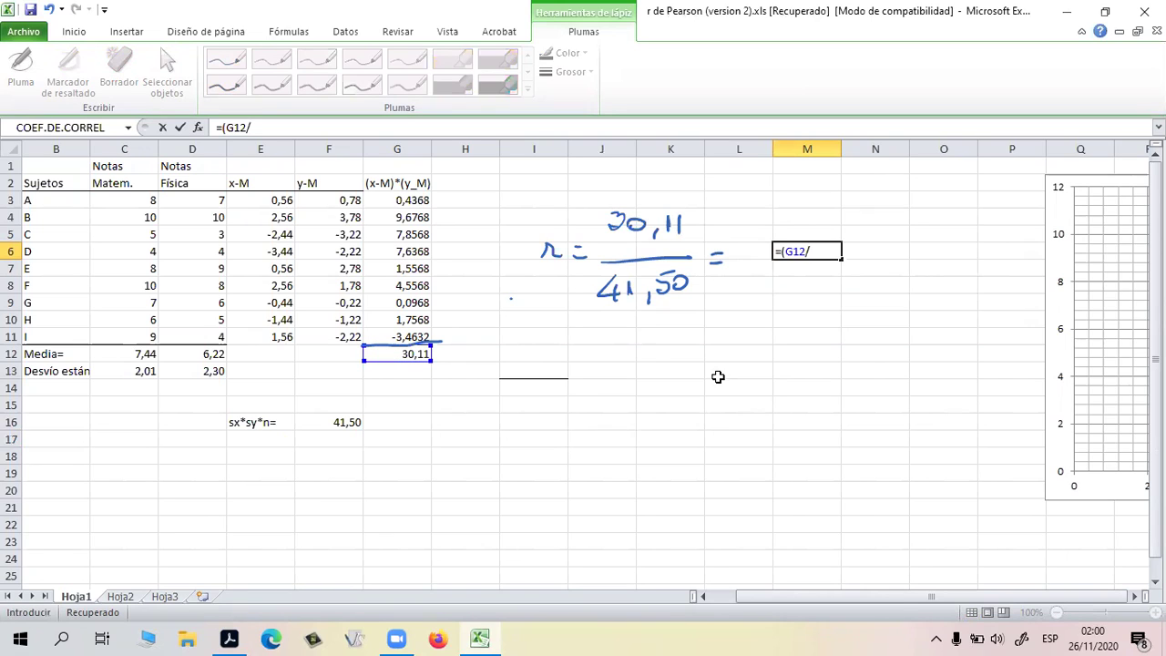
pyautogui.click(344, 421)
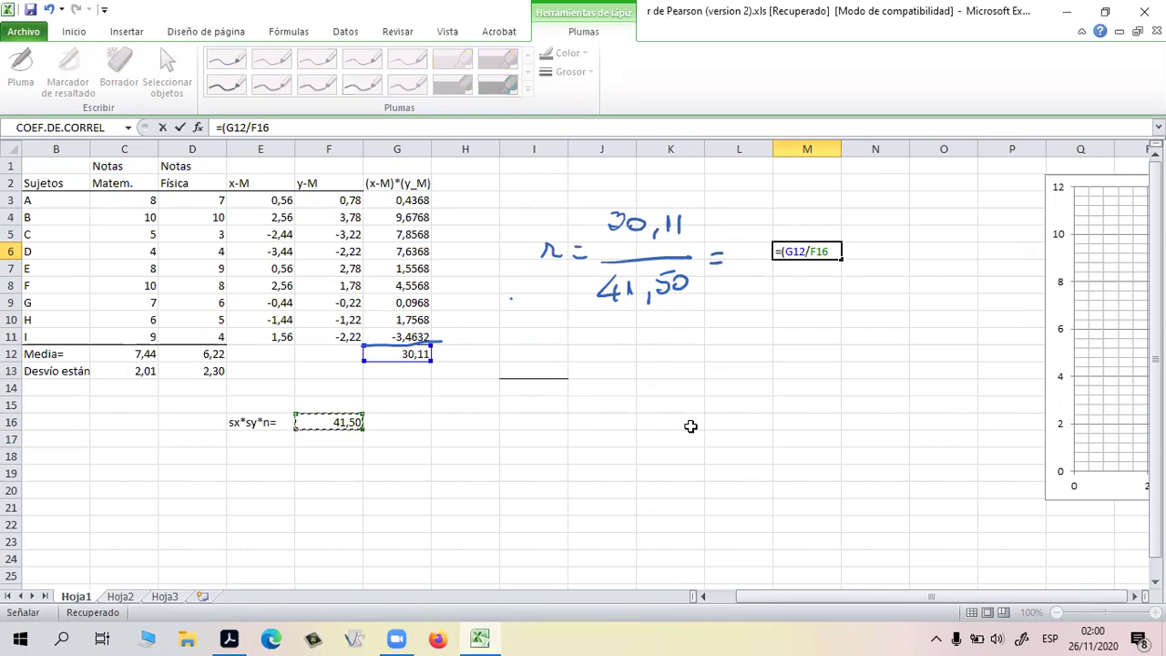
pyautogui.write(')')
pyautogui.press('Return')
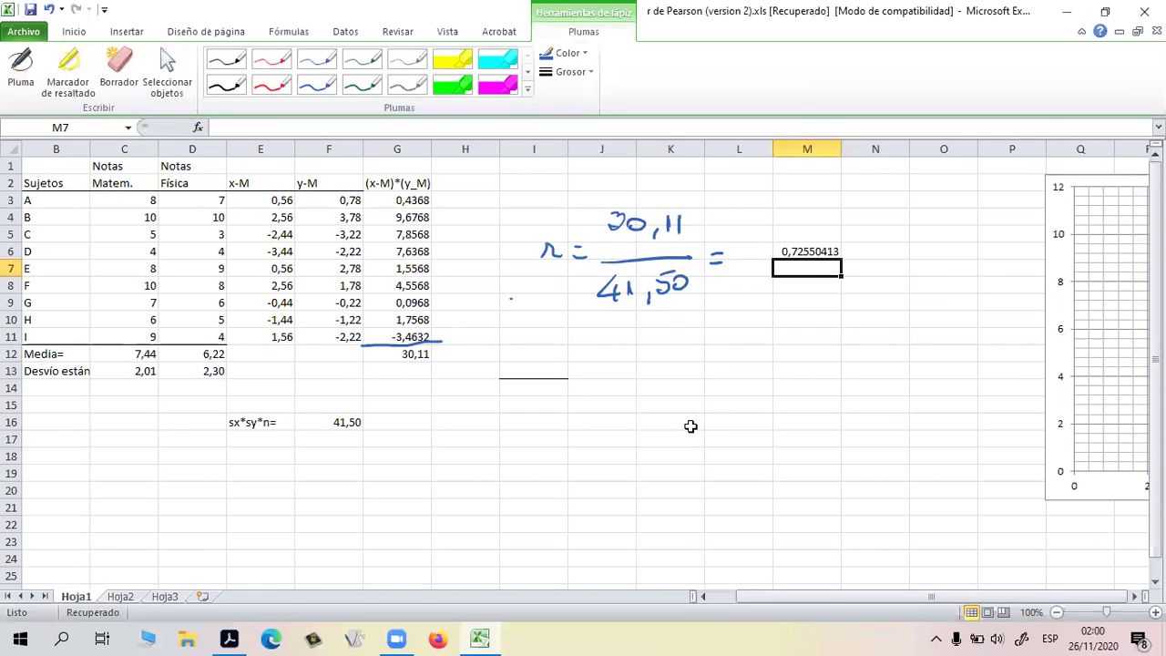
# Reduce the correlation coefficient in cell M6 to two decimal places
pyautogui.click(818, 252)
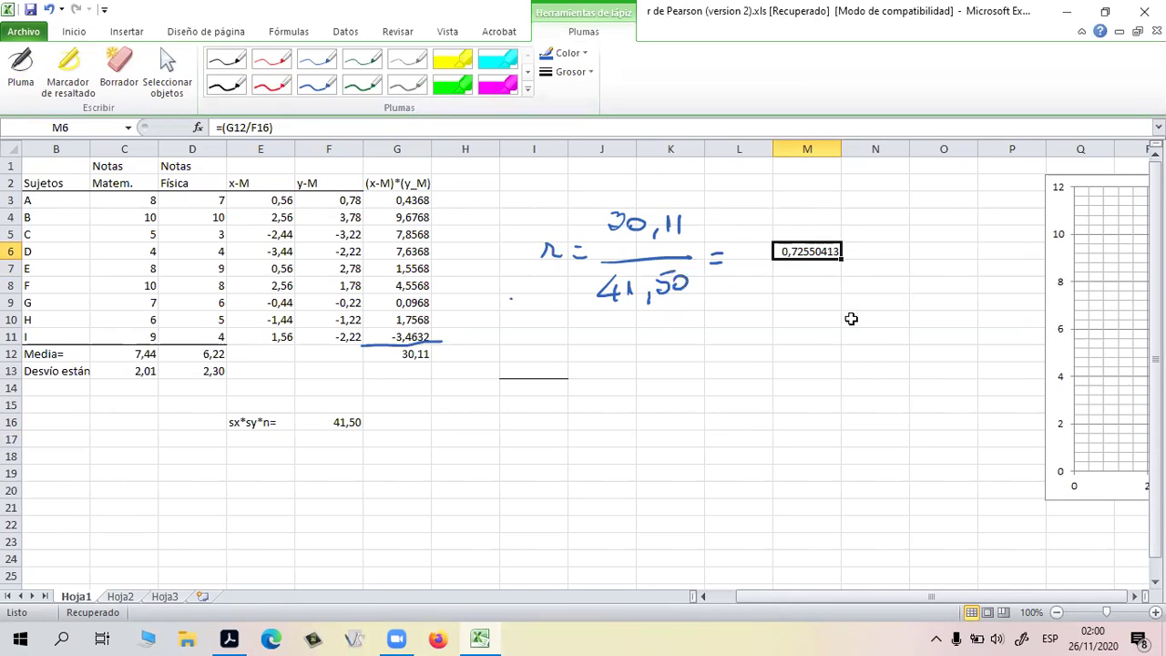
pyautogui.moveTo(802, 317); pyautogui.dragTo(802, 304)
pyautogui.click(795, 252)
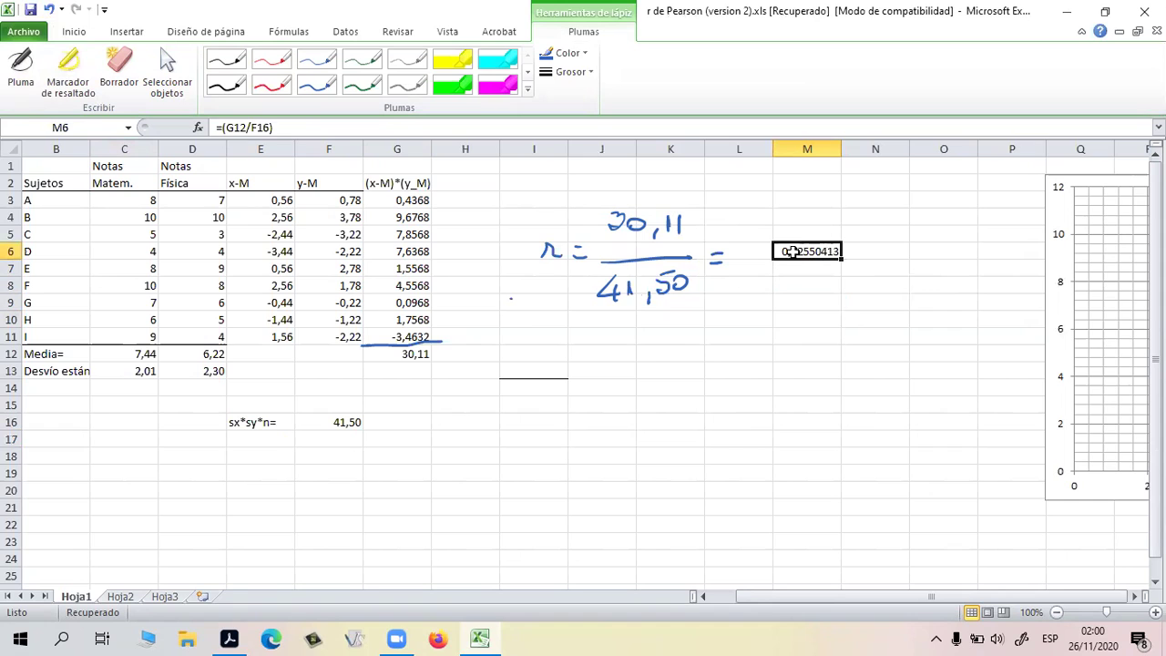
pyautogui.click(74, 31)
pyautogui.click(652, 89)
pyautogui.click(652, 88)
pyautogui.click(653, 88)
pyautogui.click(652, 88)
pyautogui.click(653, 89)
pyautogui.click(653, 88)
pyautogui.click(950, 401)
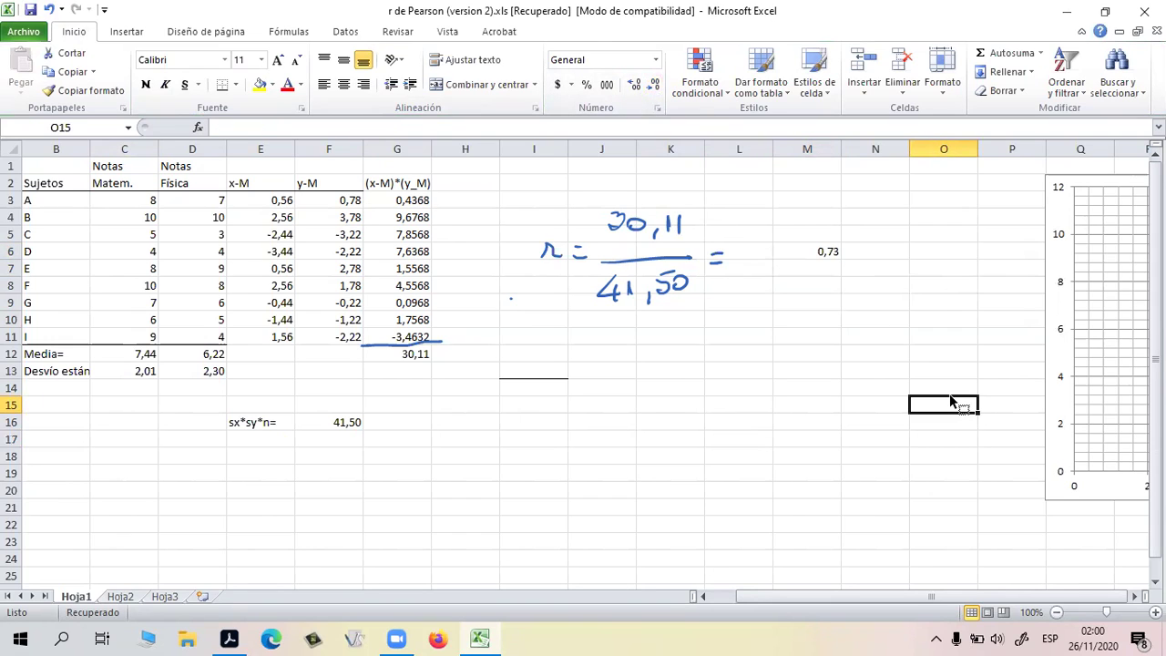
# Handwrite r=+ in blue ink in front of the coefficient in cell M6 and circle the whole expression
pyautogui.click(583, 31)
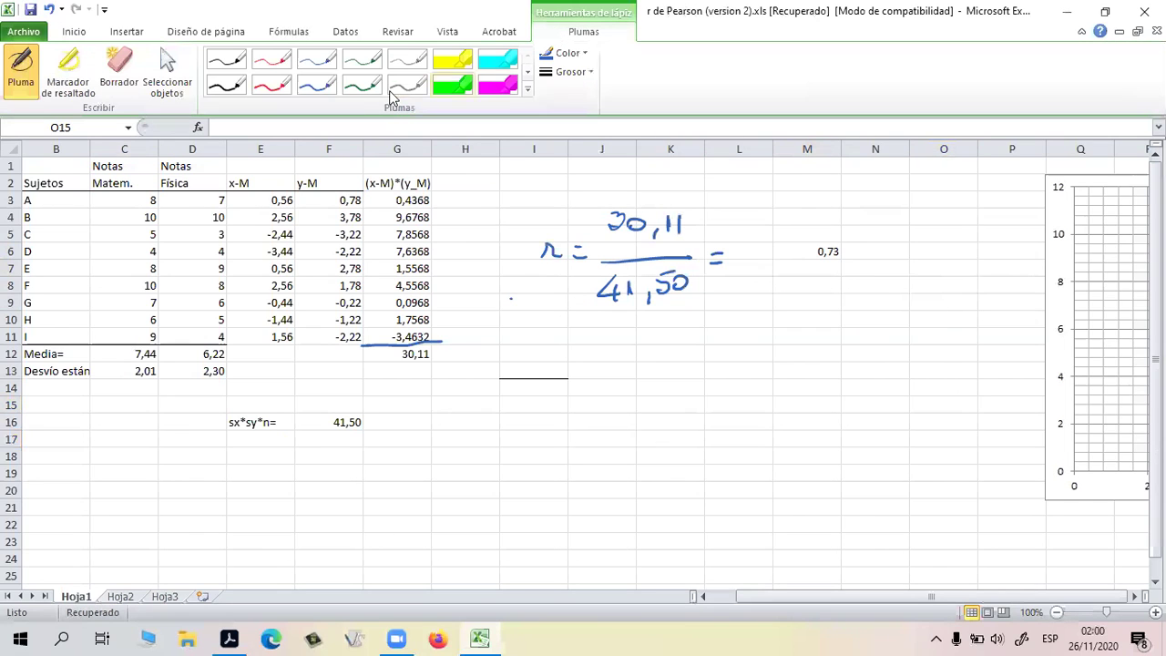
pyautogui.moveTo(820, 213)
pyautogui.mouseDown()
pyautogui.moveTo(897, 241)
pyautogui.moveTo(745, 258)
pyautogui.moveTo(779, 268)
pyautogui.moveTo(808, 258)
pyautogui.mouseUp()
pyautogui.moveTo(789, 245); pyautogui.dragTo(802, 242)
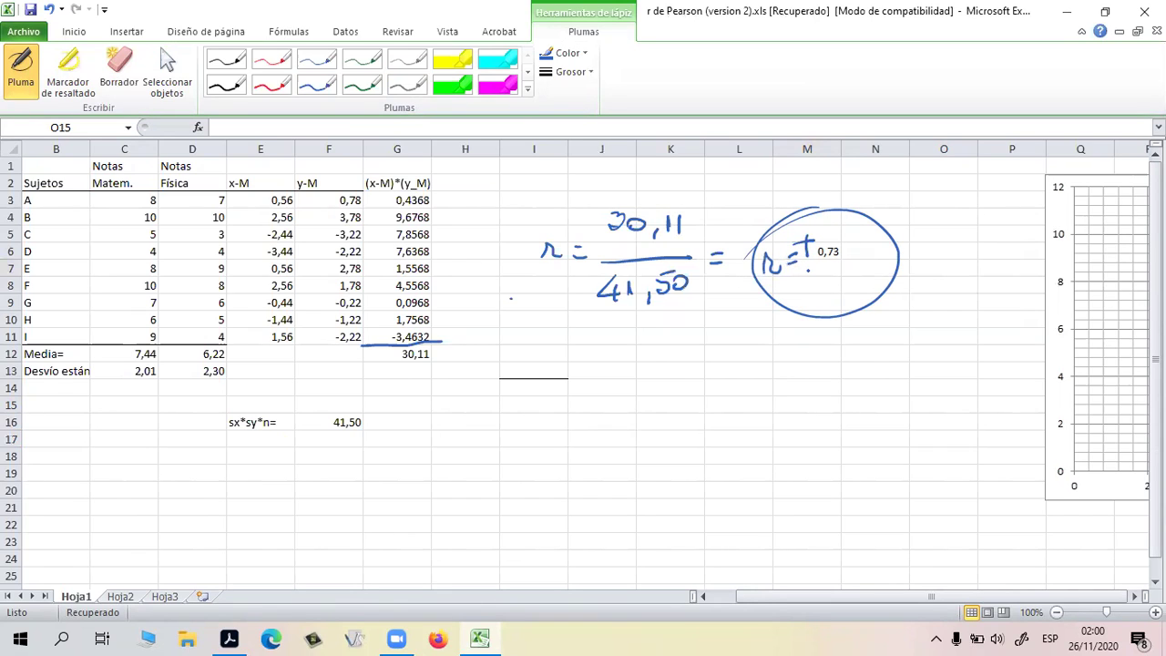
# Draw a green ink arrow pointing down at the blue circle around the r value
pyautogui.moveTo(1049, 596)
pyautogui.mouseDown()
pyautogui.moveTo(1072, 597)
pyautogui.moveTo(1048, 596)
pyautogui.mouseUp()
pyautogui.press('Escape')
pyautogui.click(940, 522)
pyautogui.press('Right')
pyautogui.press('Right')
pyautogui.press('Right')
pyautogui.press('Right')
pyautogui.press('Right')
pyautogui.press('Right')
pyautogui.press('Right')
pyautogui.press('Right')
pyautogui.press('Right')
pyautogui.press('Right')
pyautogui.press('Right')
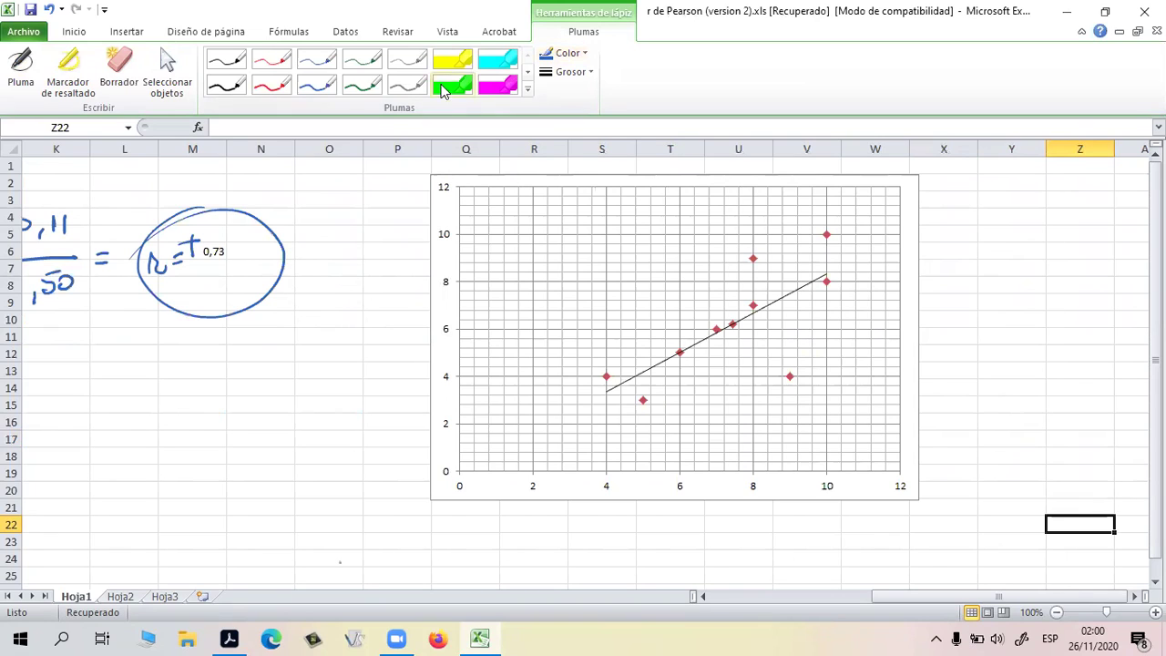
pyautogui.click(363, 87)
pyautogui.moveTo(219, 178)
pyautogui.mouseDown()
pyautogui.moveTo(224, 207)
pyautogui.moveTo(234, 197)
pyautogui.mouseUp()
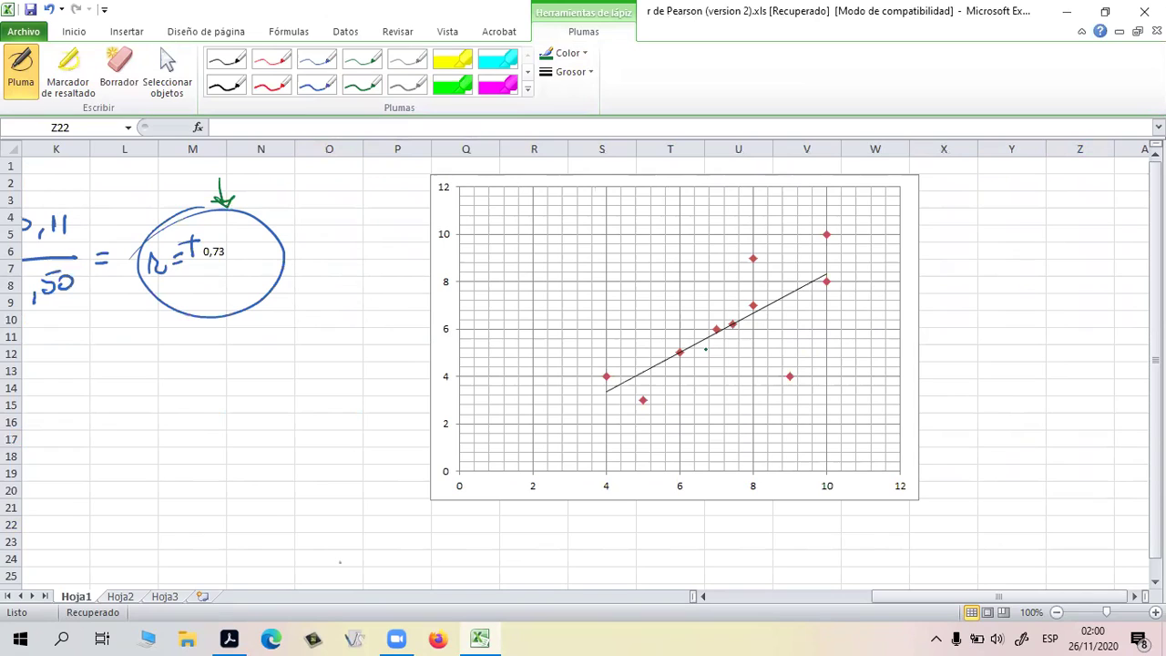
# Outline the scatter chart's point cloud in green ink and trace its trend line with a plus sign beside it
pyautogui.moveTo(692, 257)
pyautogui.mouseDown()
pyautogui.moveTo(729, 418)
pyautogui.moveTo(603, 319)
pyautogui.mouseUp()
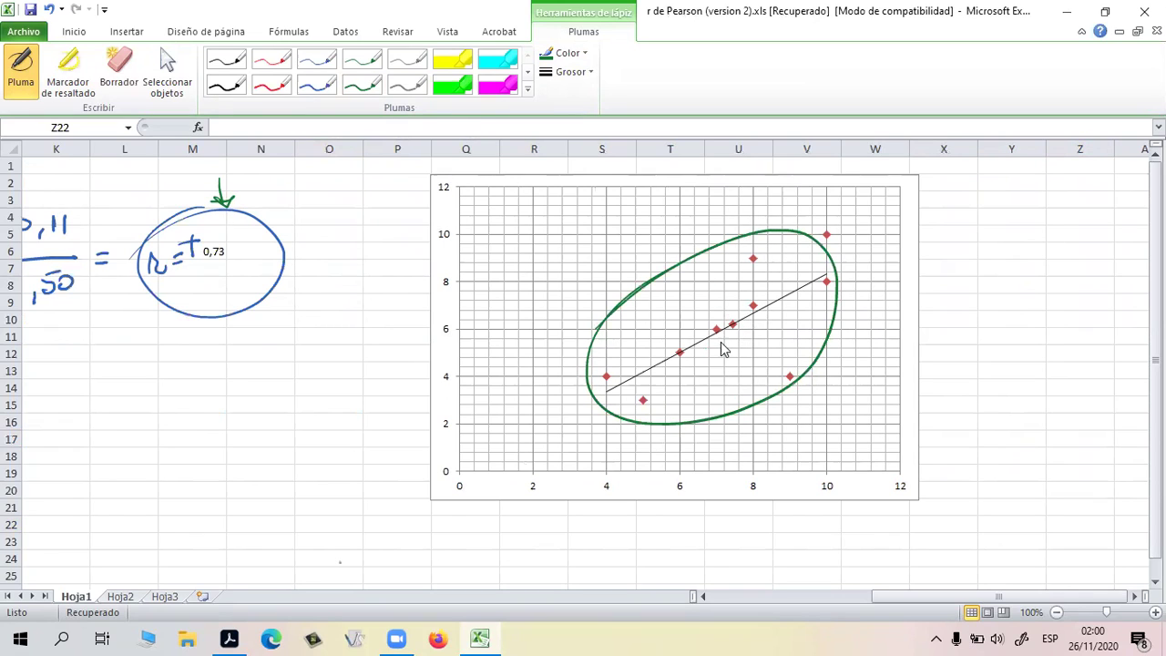
pyautogui.moveTo(617, 386)
pyautogui.mouseDown()
pyautogui.moveTo(813, 268)
pyautogui.moveTo(857, 328)
pyautogui.mouseUp()
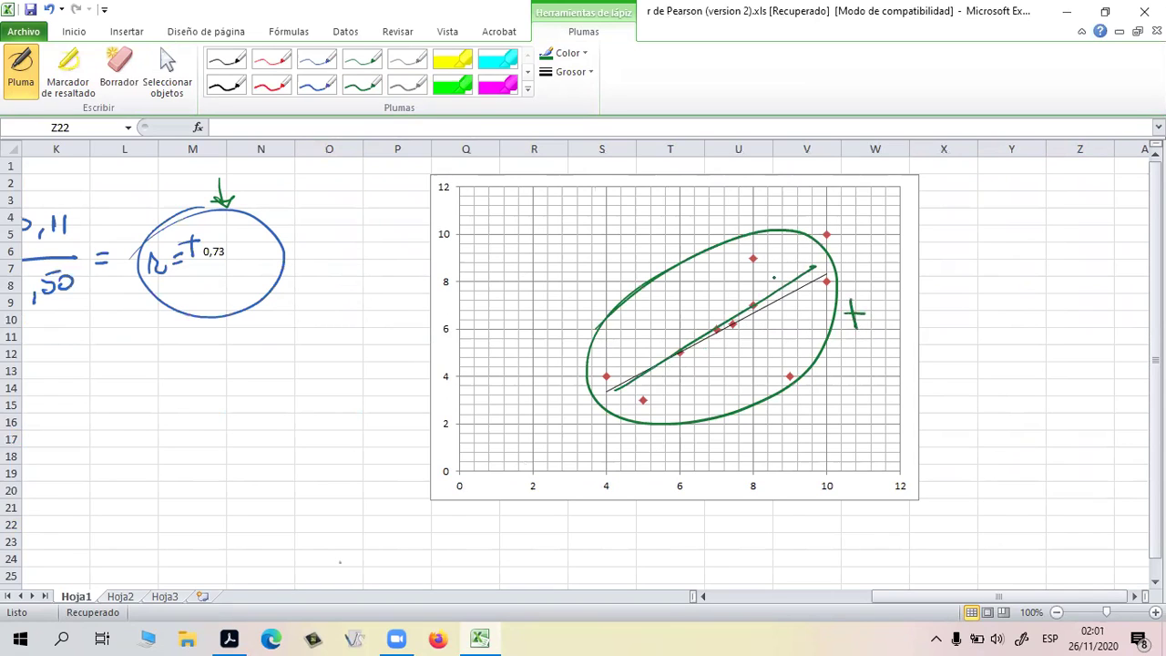
# Add small green marks along both sides of the trend line, and retrace the plus sign and circle the coefficient 0,73
pyautogui.click(739, 336)
pyautogui.moveTo(736, 298); pyautogui.dragTo(695, 331)
pyautogui.moveTo(658, 376); pyautogui.dragTo(659, 380)
pyautogui.moveTo(185, 244); pyautogui.dragTo(202, 234)
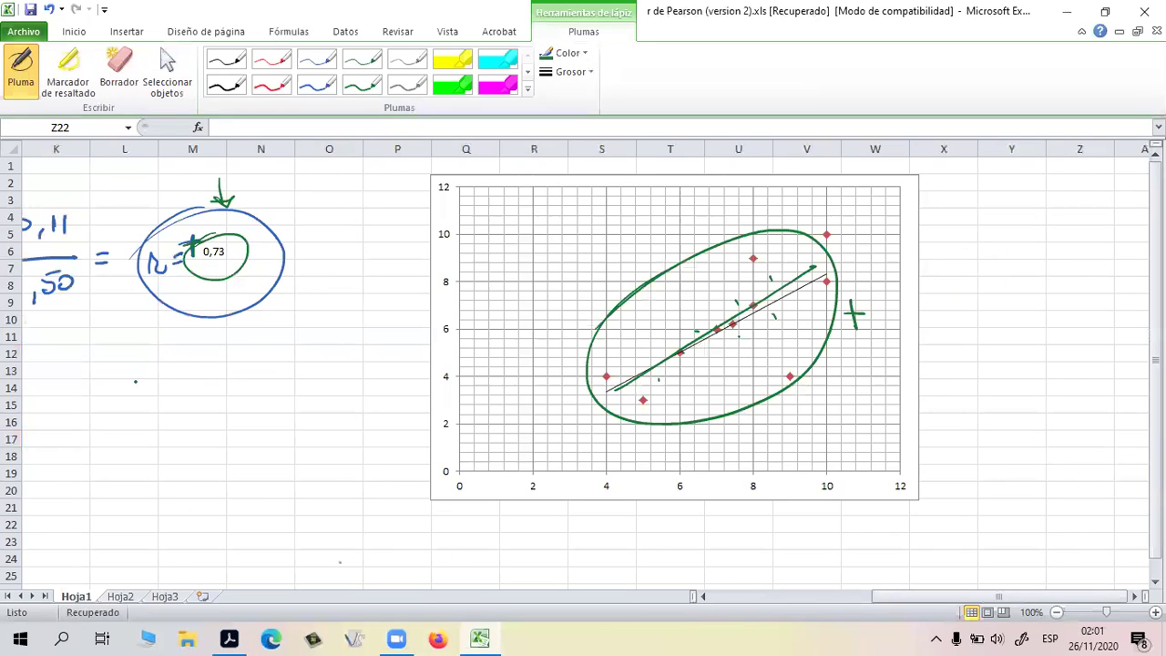